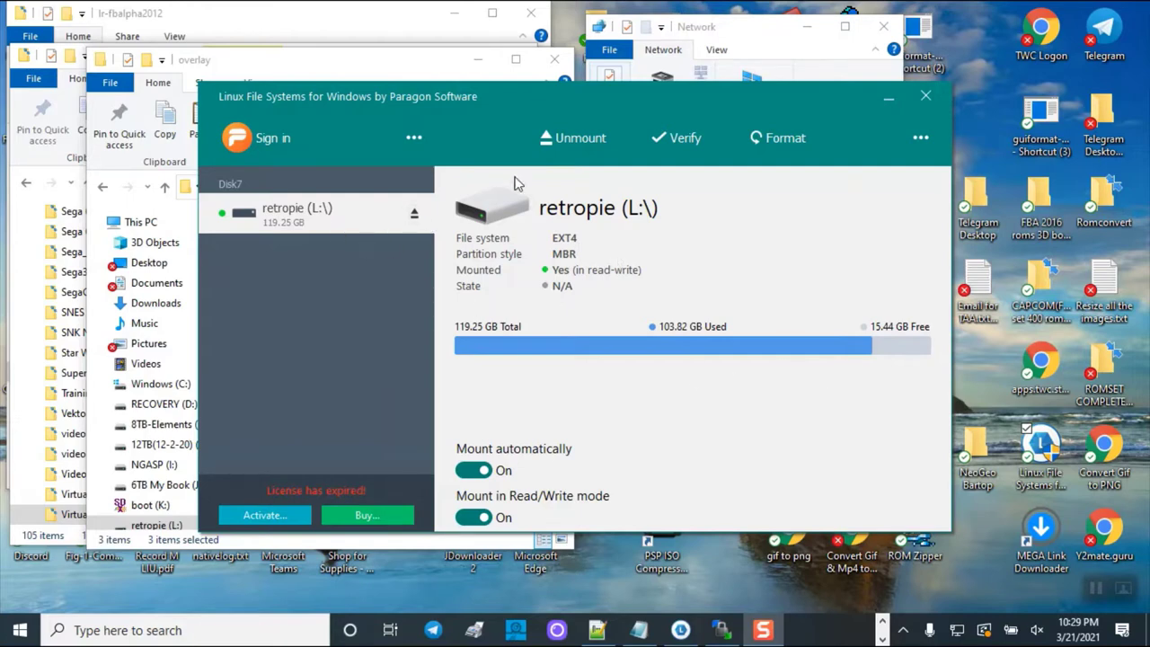
- Unmount the retropie (L:) volume in Linux File Systems and dismiss the mount dialog without remounting it
left_click(570, 143)
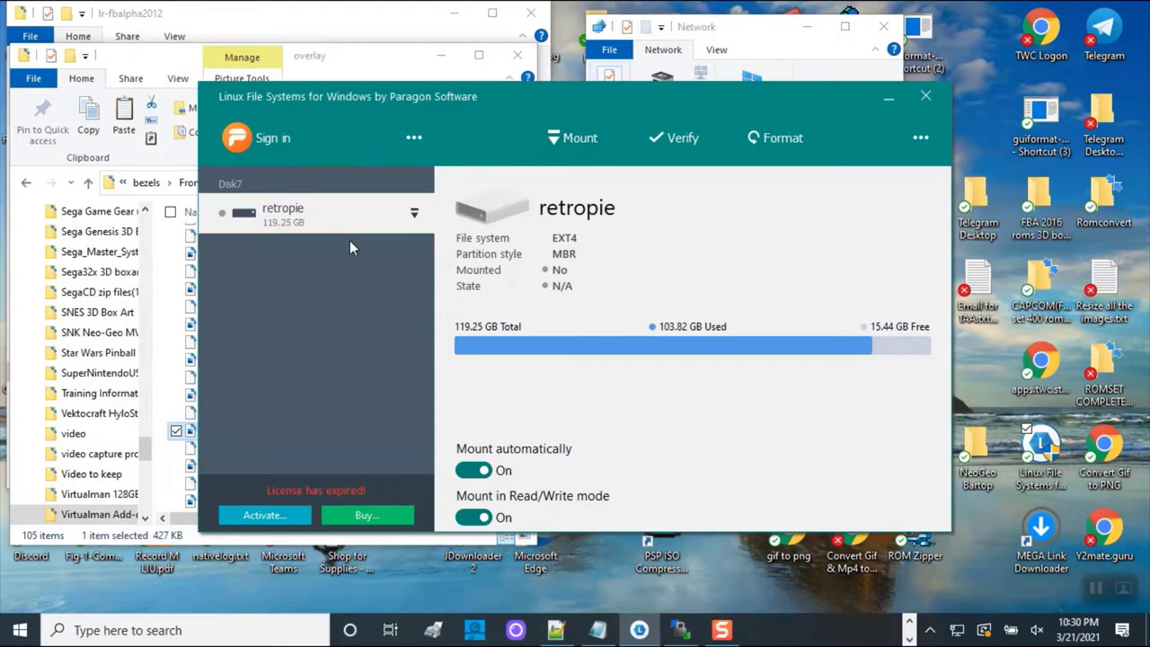
left_click(416, 215)
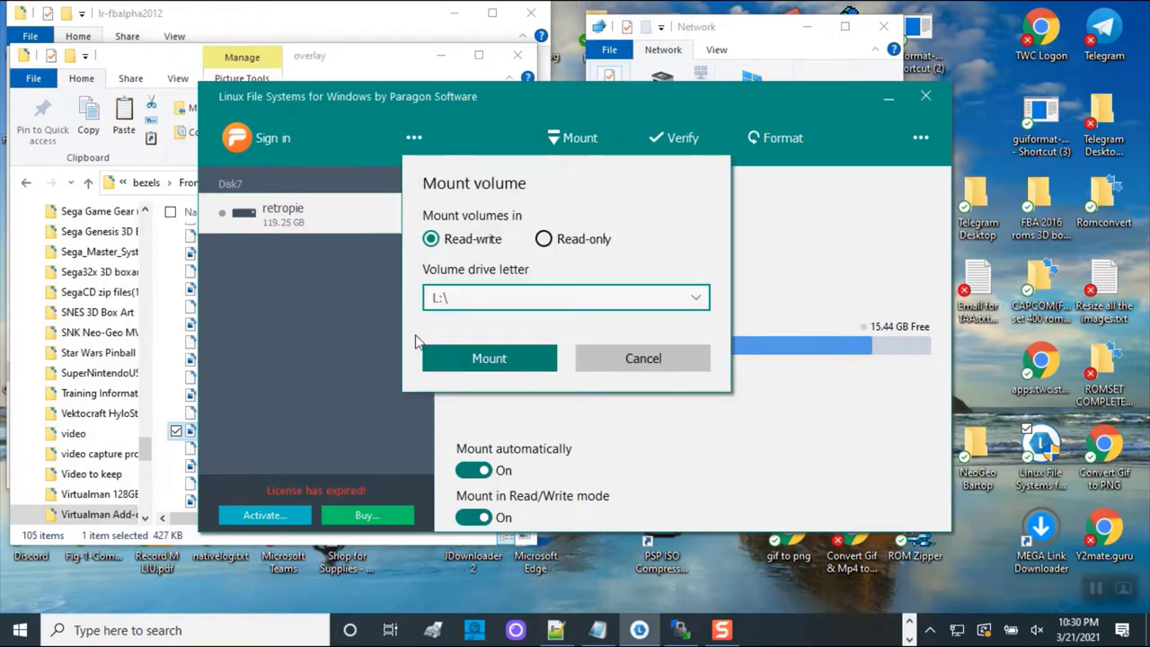
left_click(642, 361)
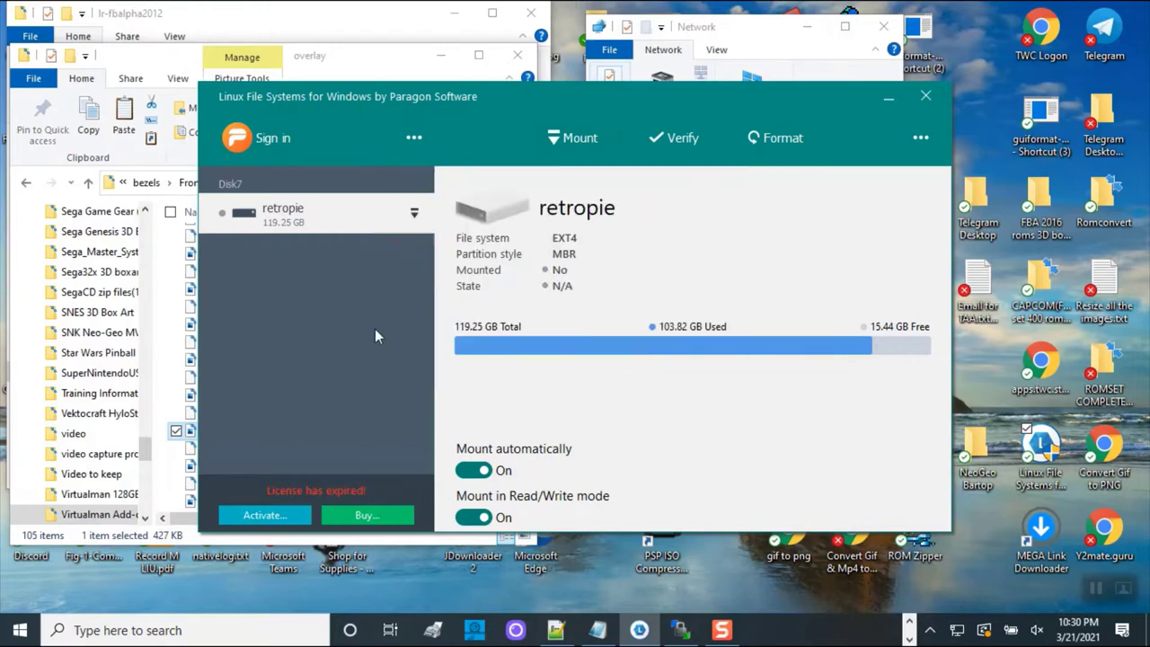
- Open a new File Explorer window and eject the boot (K:) drive of the SD card
left_click(930, 627)
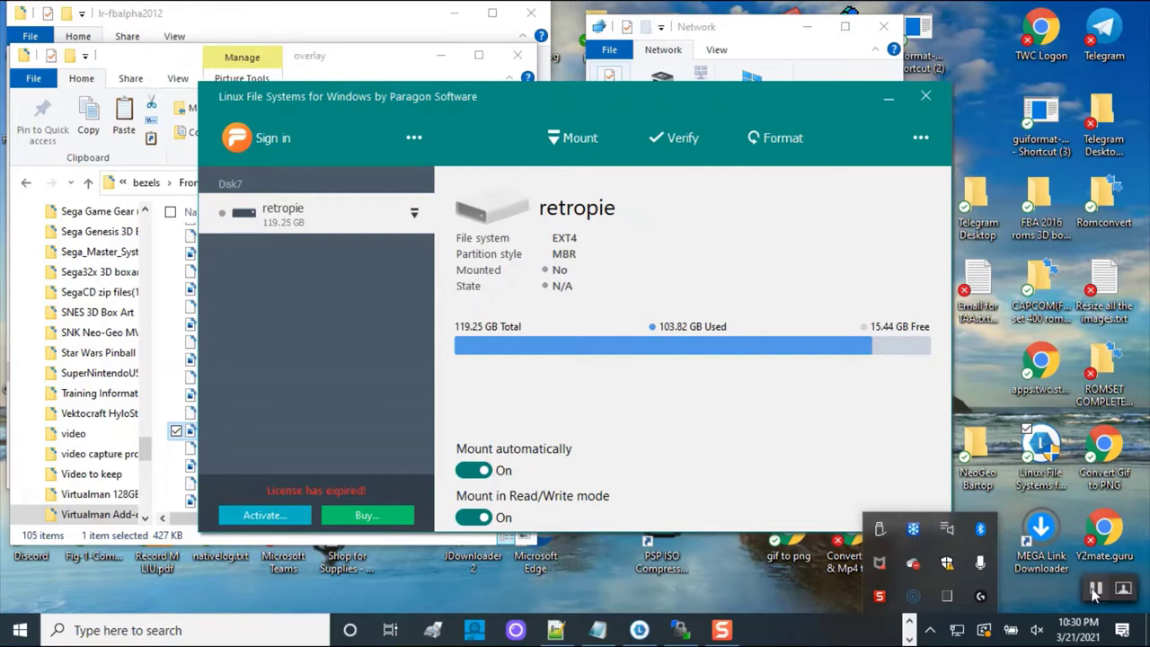
key("super+e")
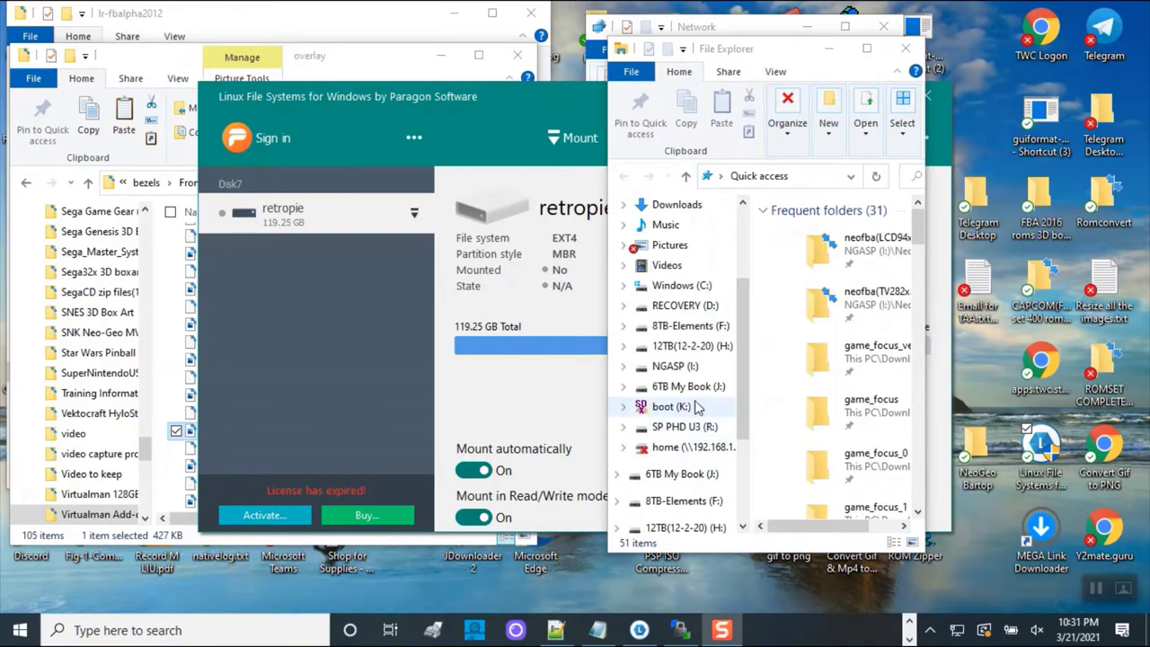
right_click(667, 409)
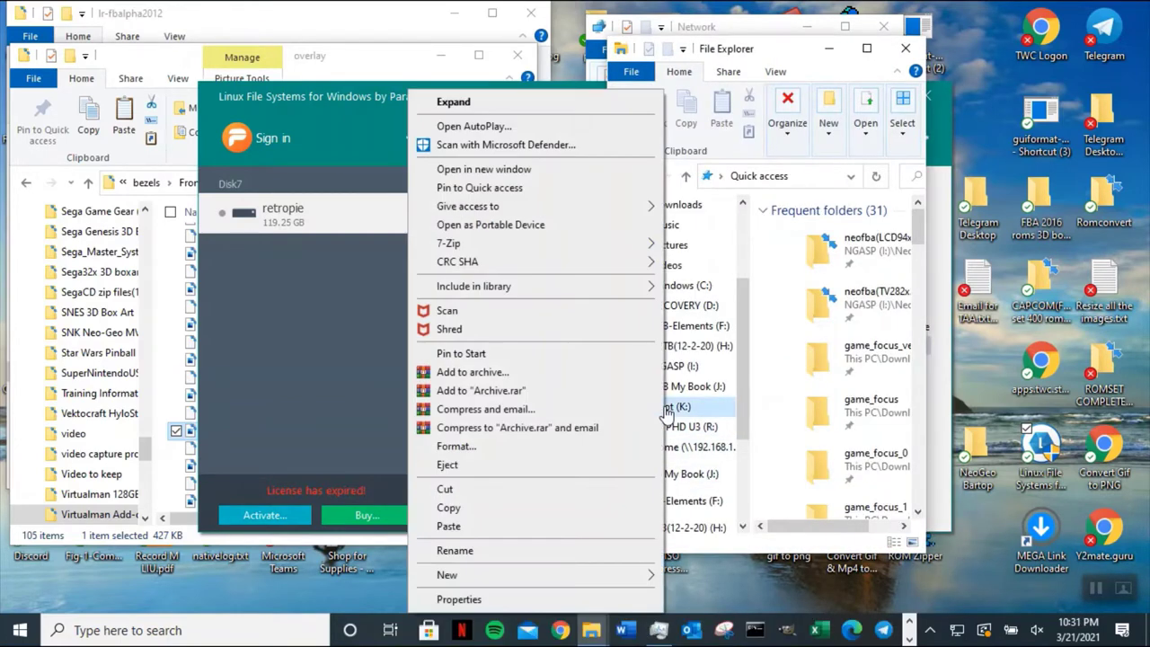
left_click(457, 466)
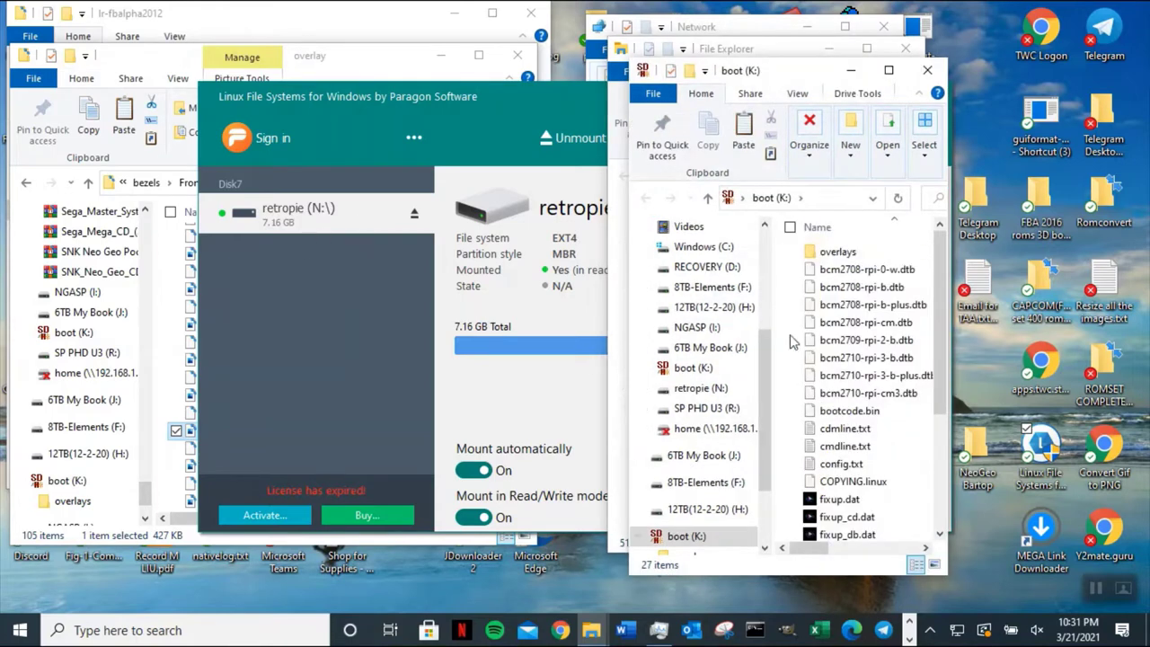
- Close the boot (K:) window, browse the other File Explorer window to n:\, and widen it
left_click(933, 76)
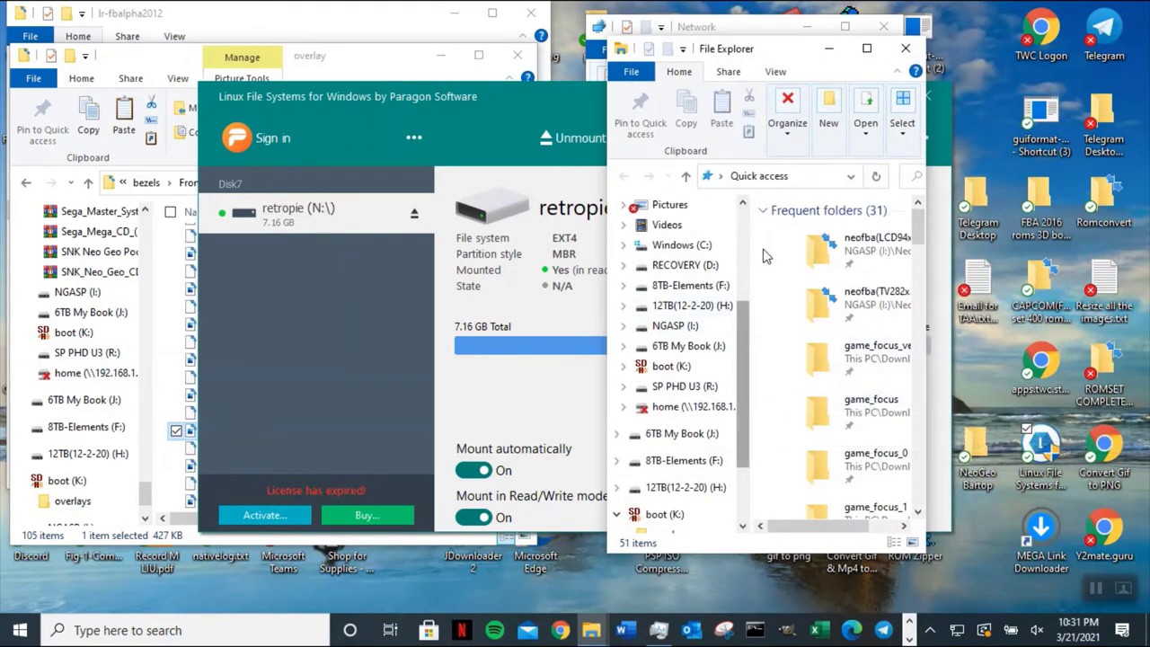
left_click(817, 177)
type("n:\\")
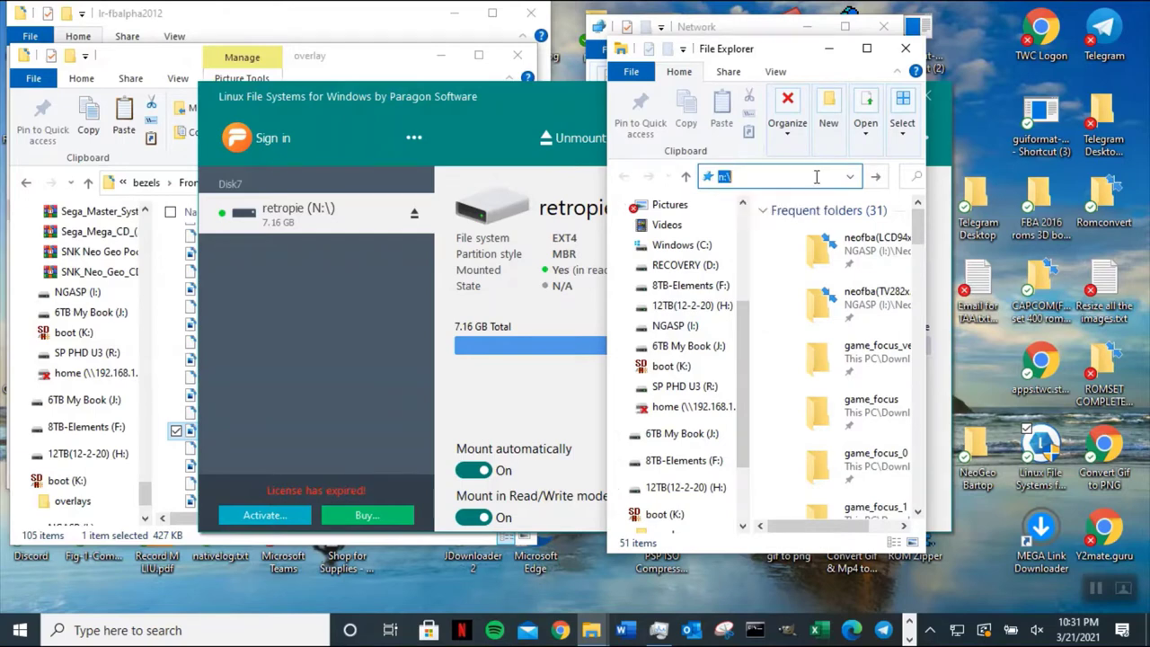
key("Return")
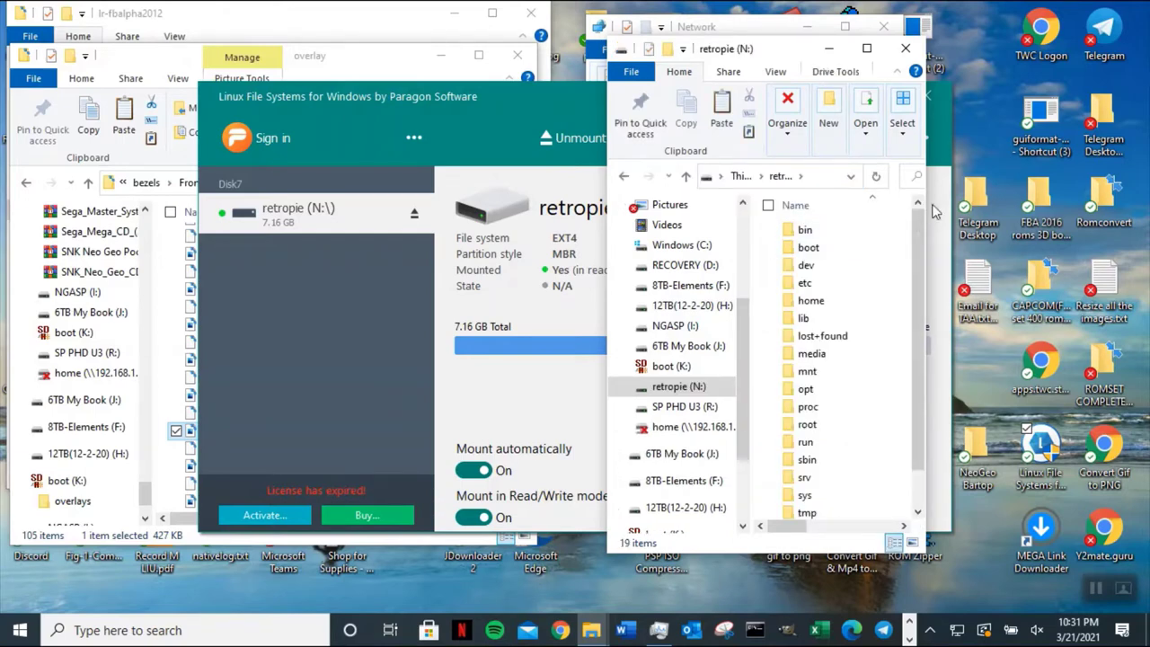
left_click_drag(926, 201, 1086, 199)
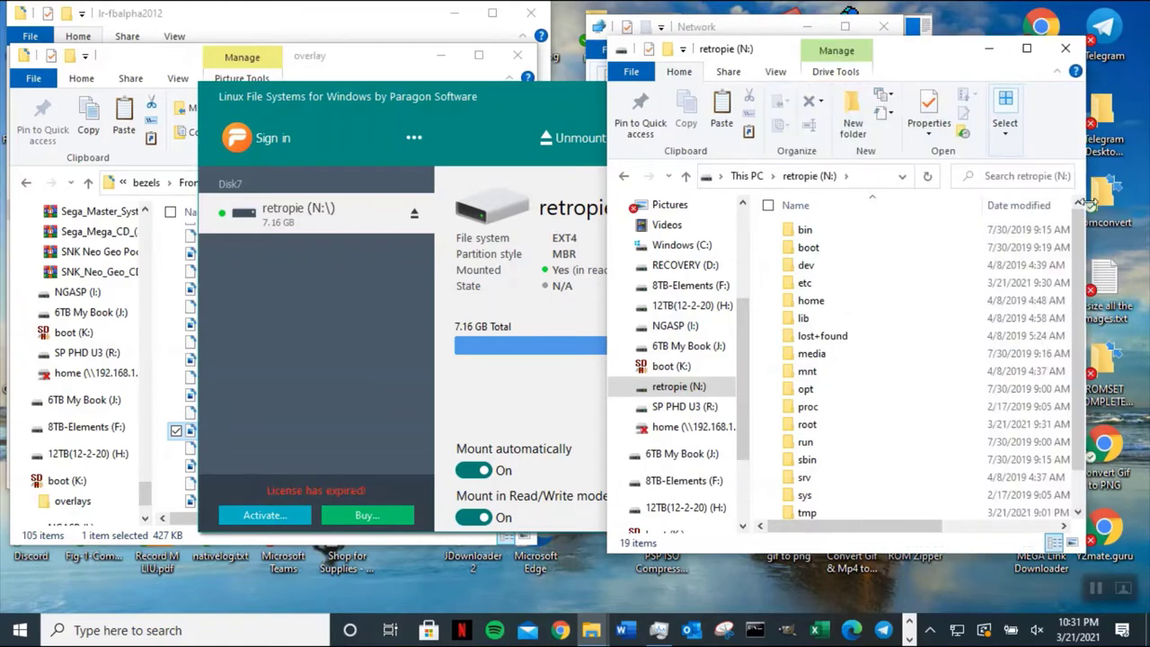
- Check the retropie (N:) volume details, and minimize the Linux File Systems and bezels overlay windows
left_click(529, 122)
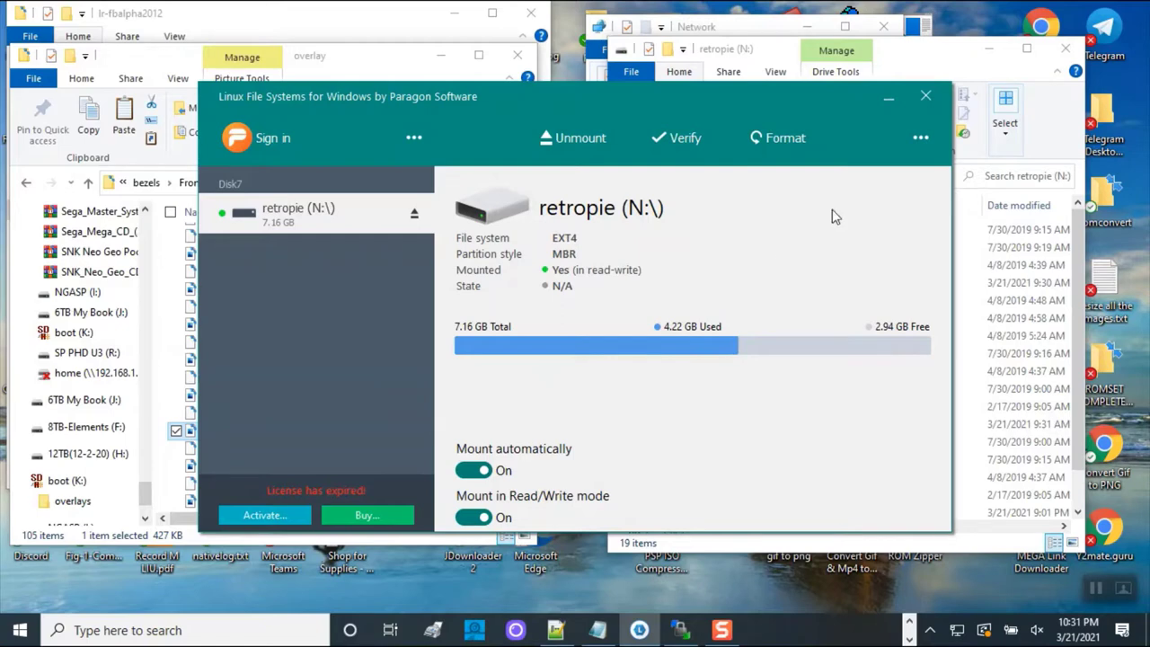
left_click(890, 97)
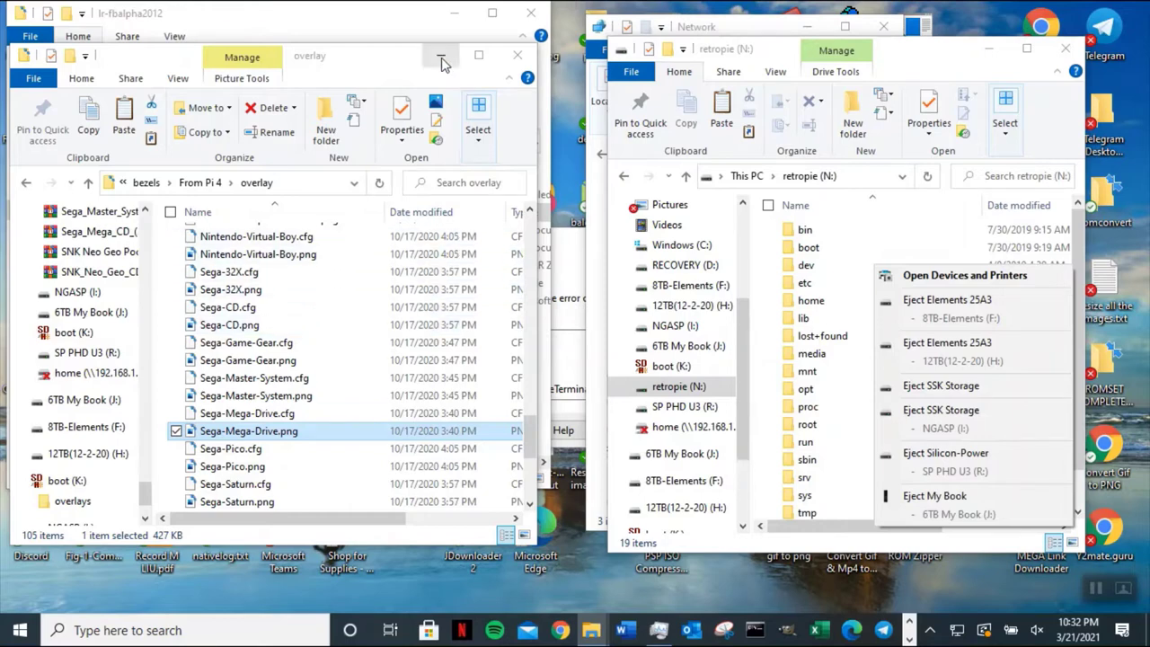
left_click(342, 183)
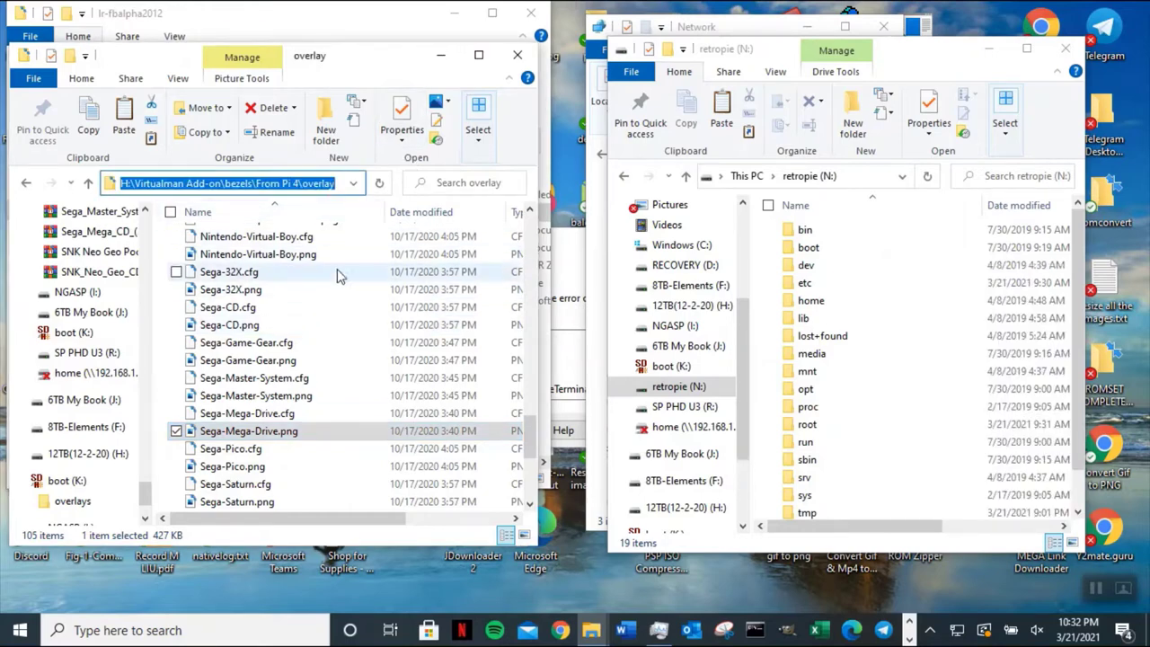
left_click(431, 58)
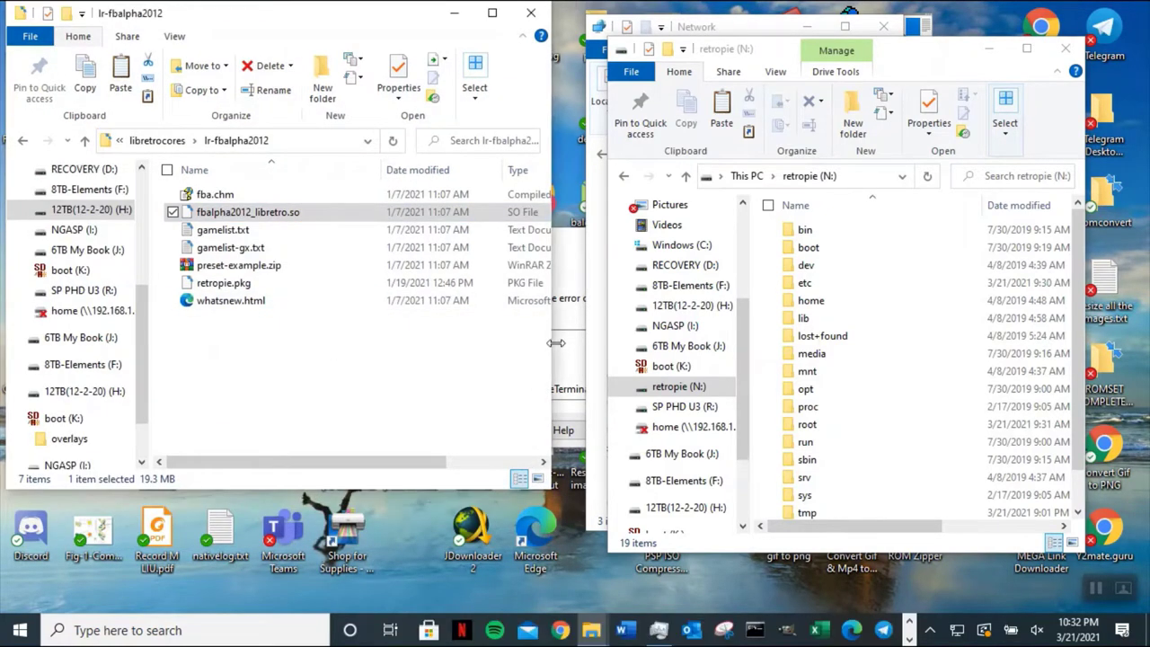
- Dismiss the WinSCP memory access error behind the lr-fbalpha2012 window and narrow that window to clear the middle of the desktop
left_click_drag(557, 343, 279, 350)
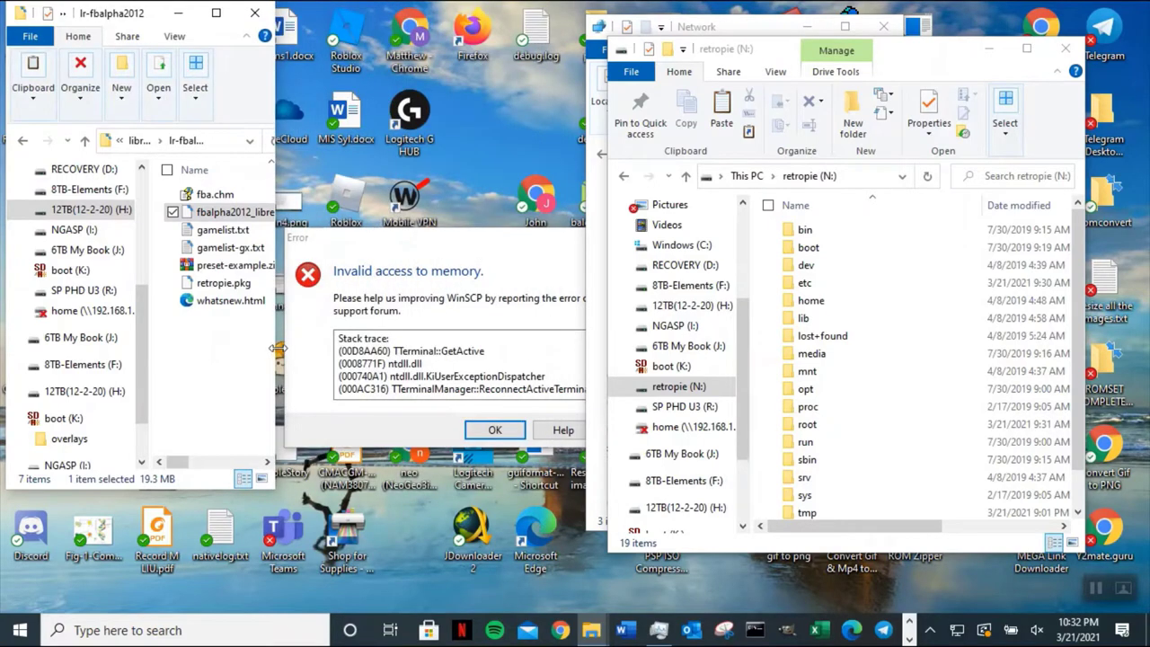
left_click(475, 290)
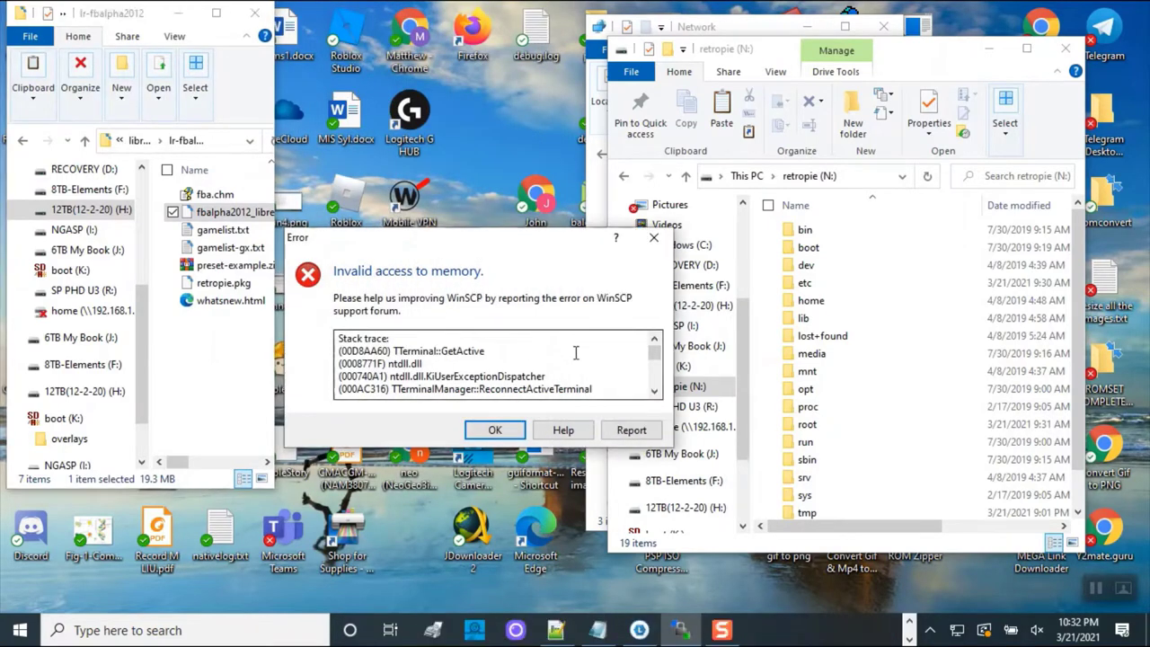
left_click(505, 429)
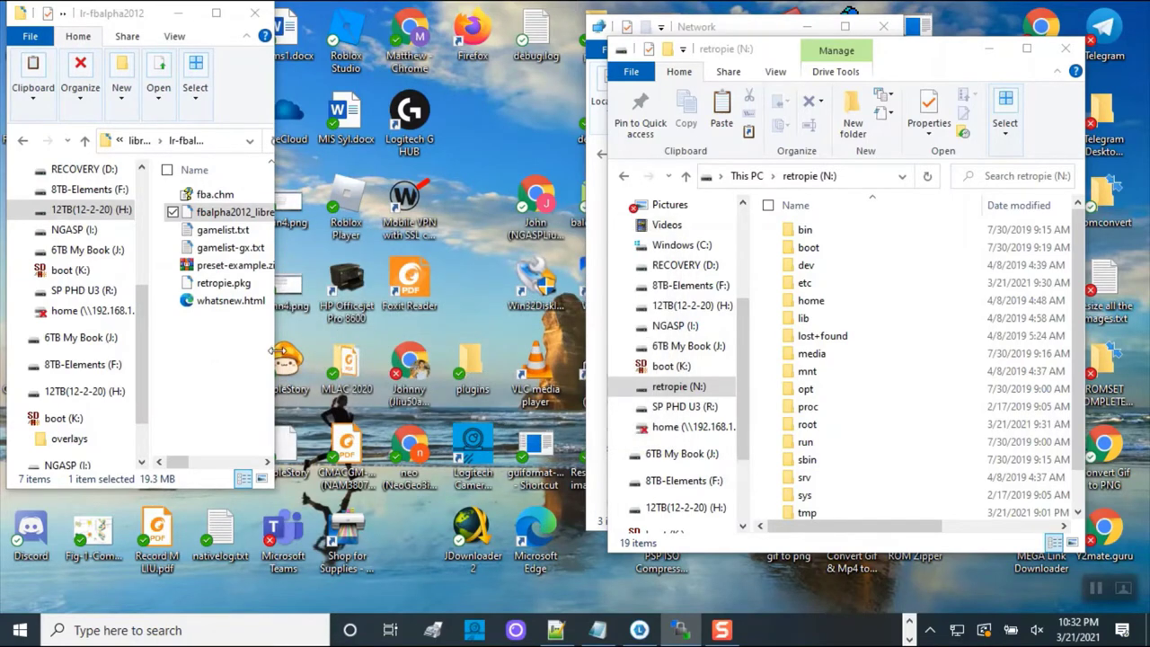
left_click_drag(276, 350, 466, 351)
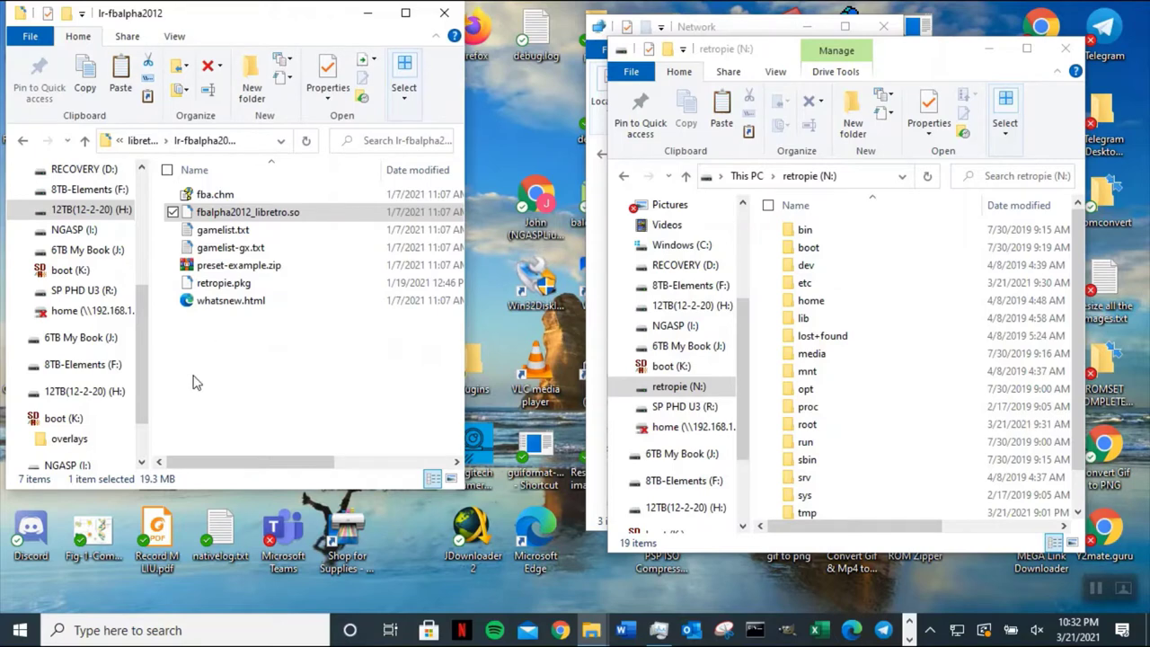
- Browse the retropie (N:) drive to opt\retropie\configs\all\retroarch\overlay and move its window away from the lr-fbalpha2012 window
double_click(852, 389)
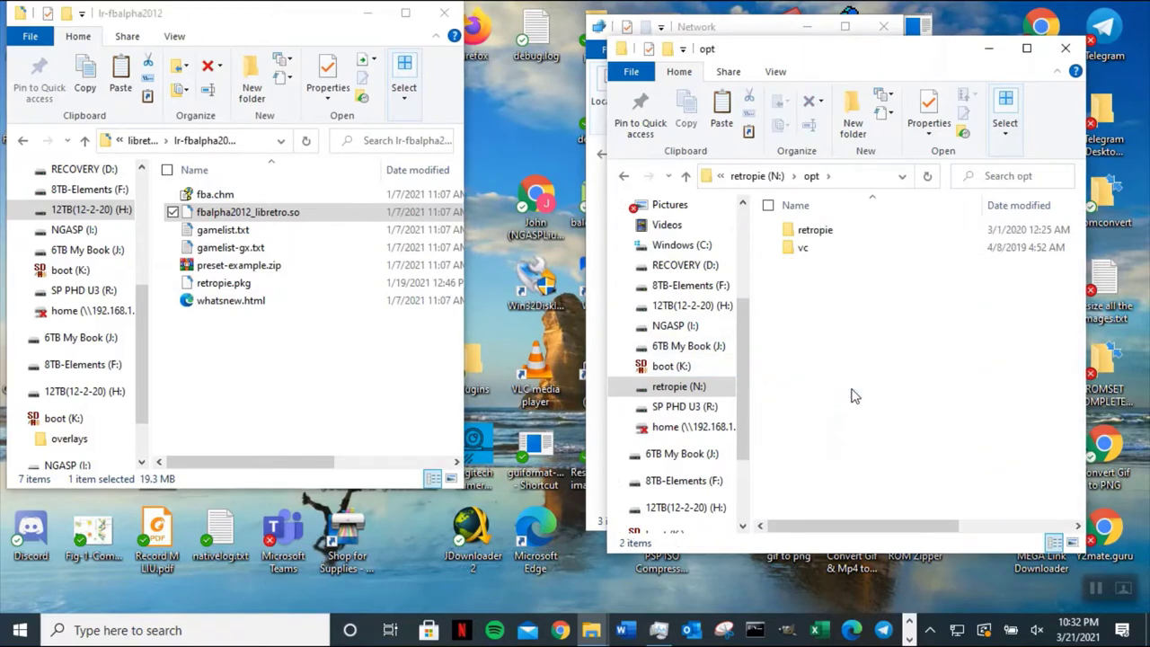
double_click(826, 231)
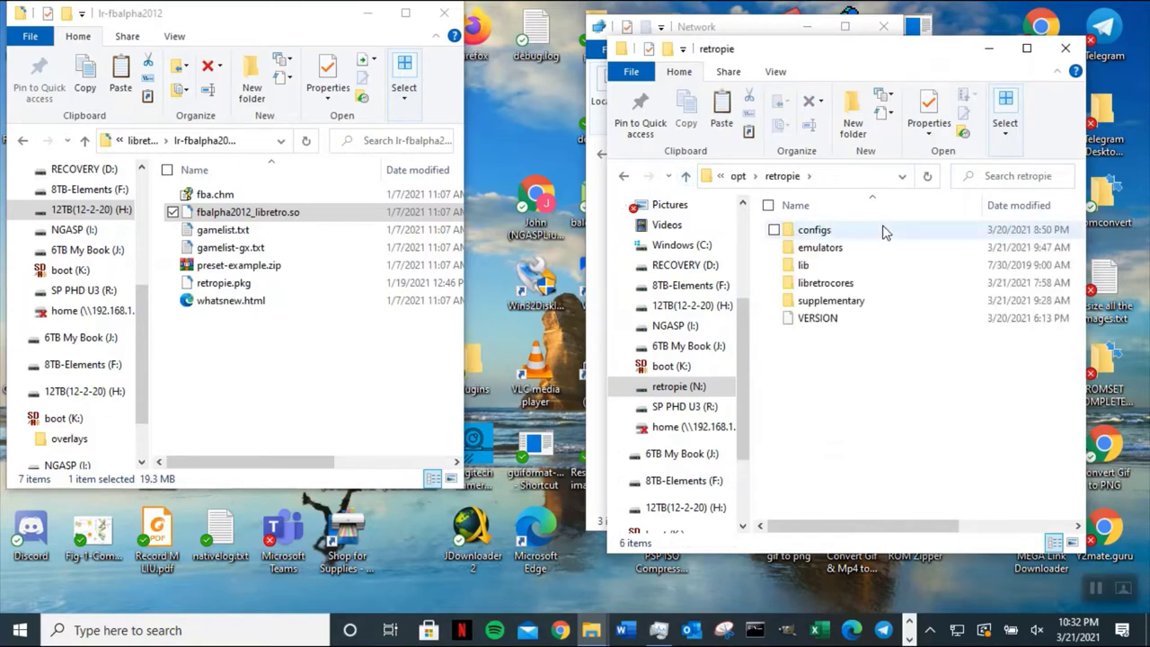
double_click(871, 235)
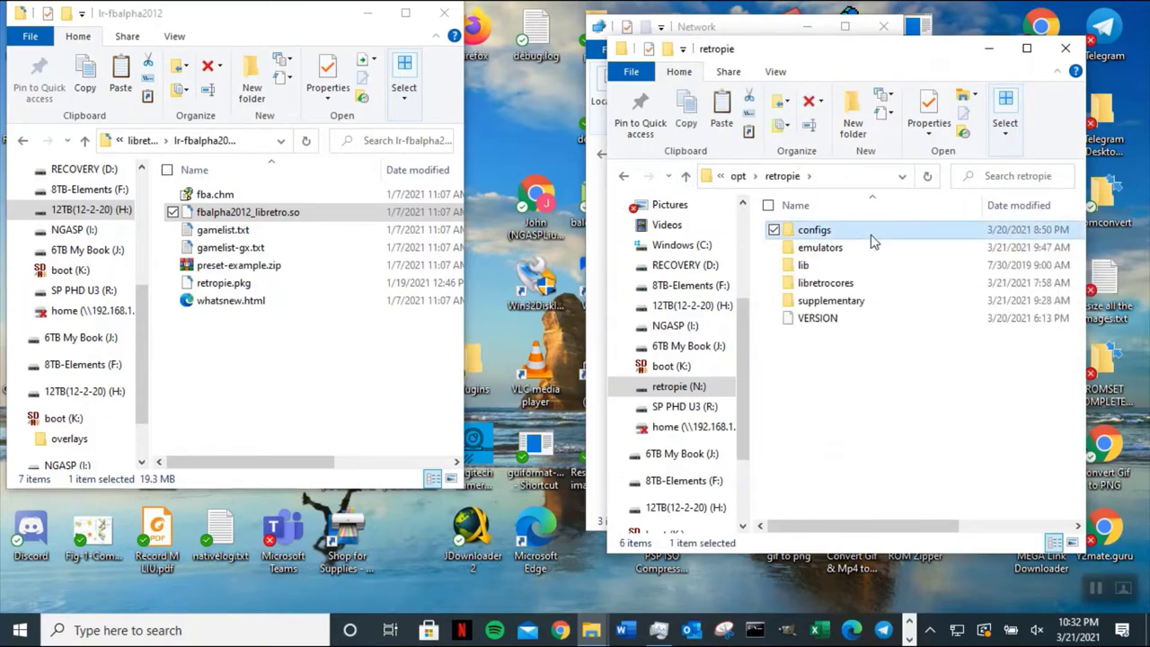
double_click(871, 235)
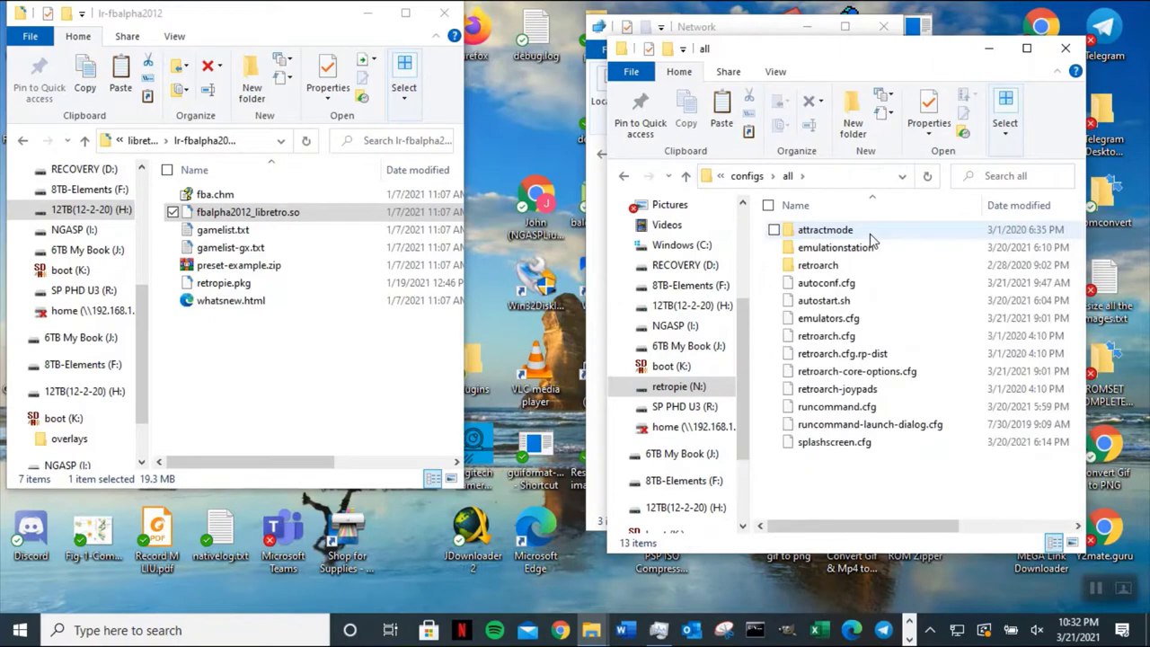
double_click(904, 264)
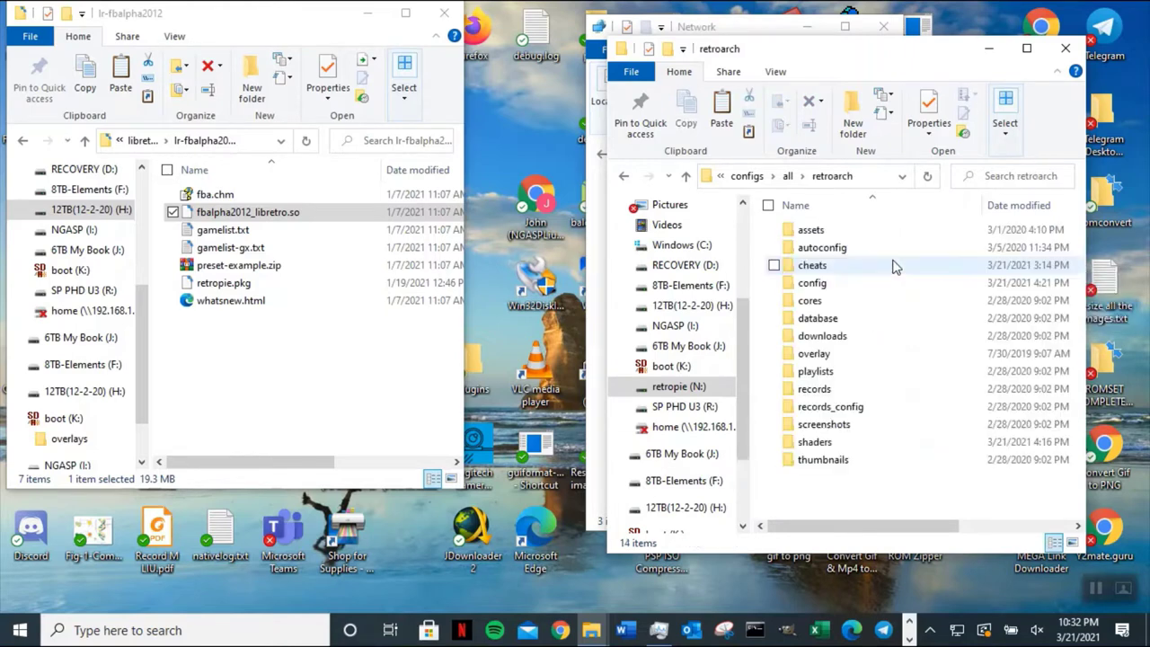
double_click(814, 354)
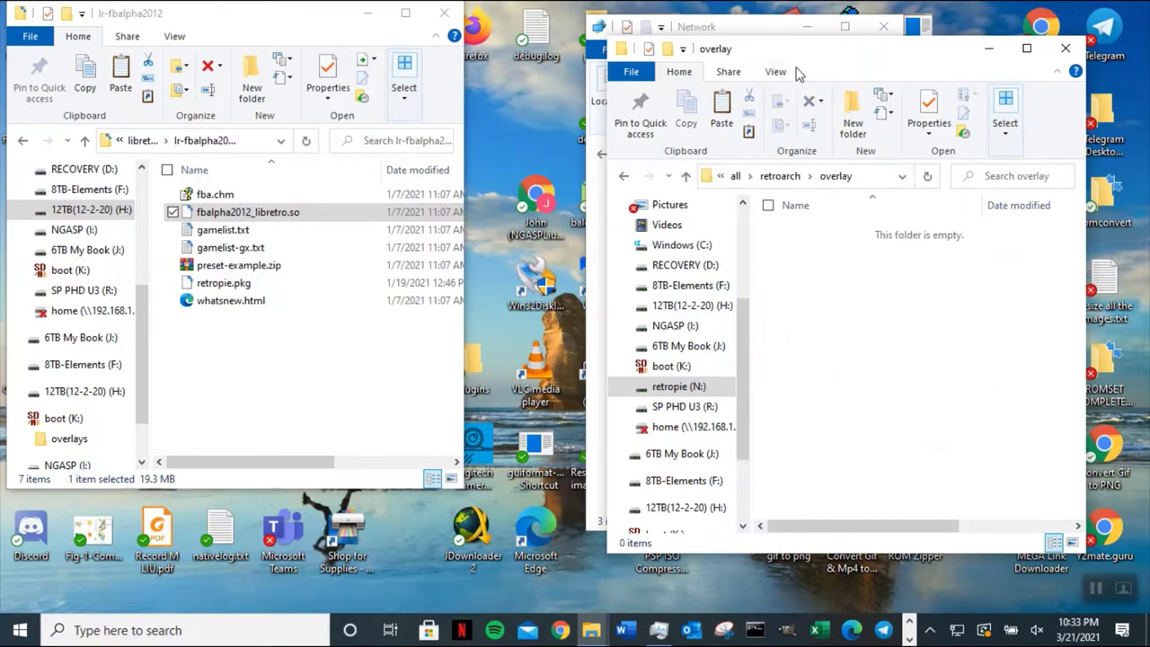
left_click_drag(800, 54, 875, 61)
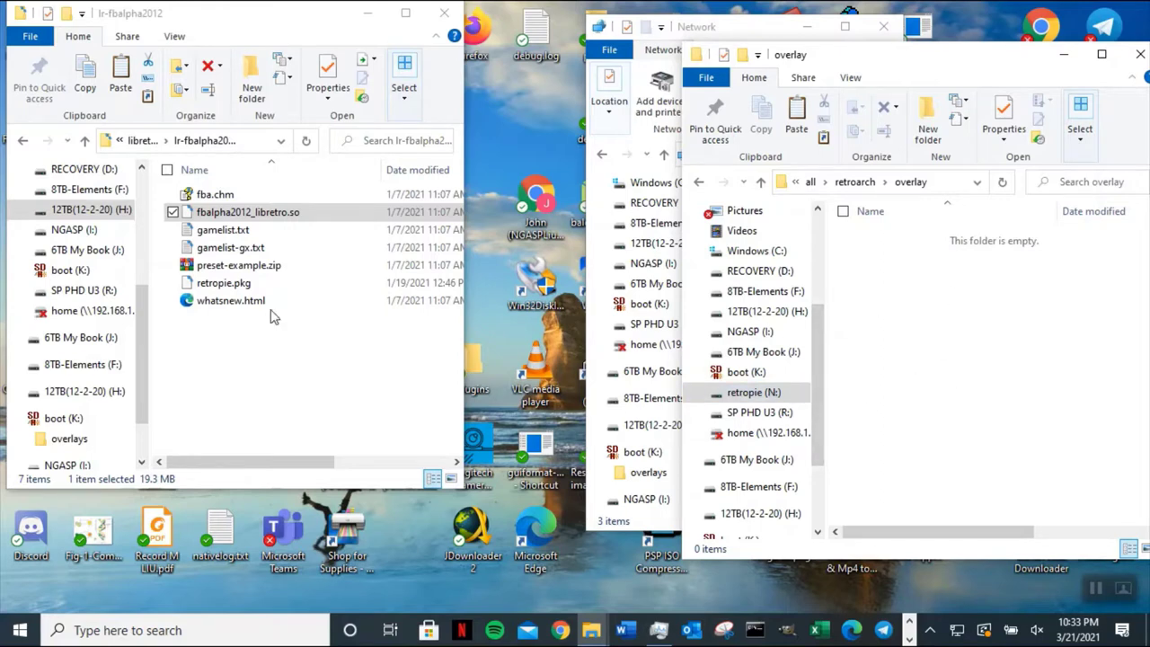
- Examine the full folder path of the lr-fbalpha2012 window, from drive H: through to its last subfolder
left_click(235, 218)
left_click(247, 142)
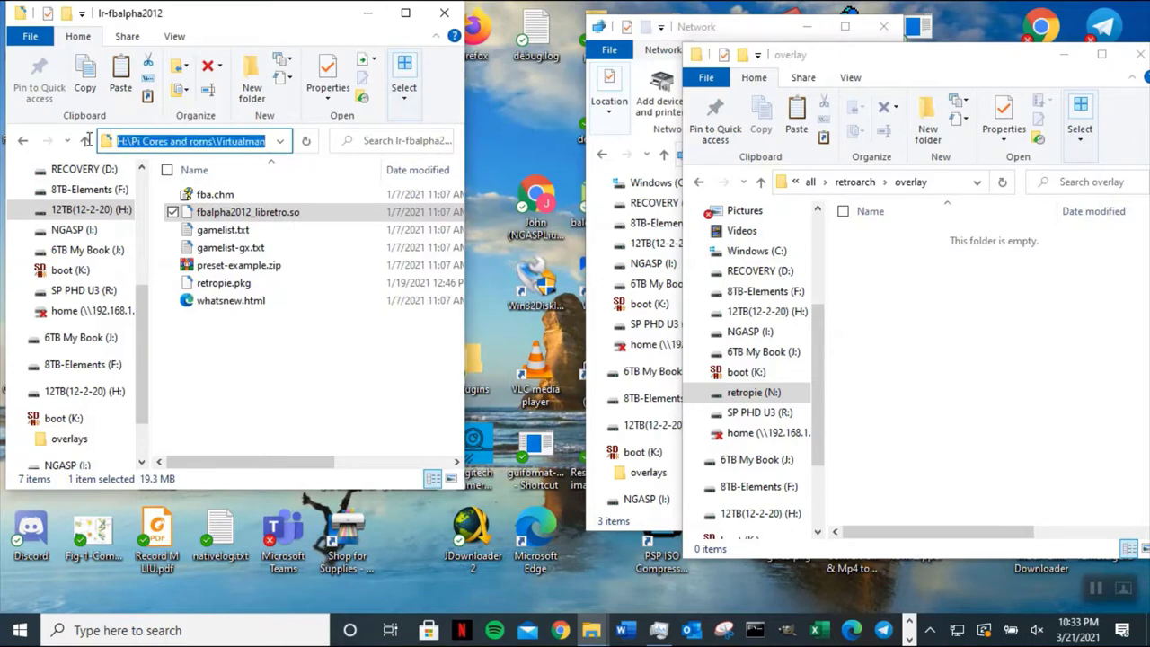
key("ctrl+shift+Right")
key("ctrl+shift+Right")
key("ctrl+shift+Right")
key("ctrl+shift+Right")
key("ctrl+shift+Right")
key("ctrl+shift+Right")
key("ctrl+shift+Right")
key("ctrl+shift+Right")
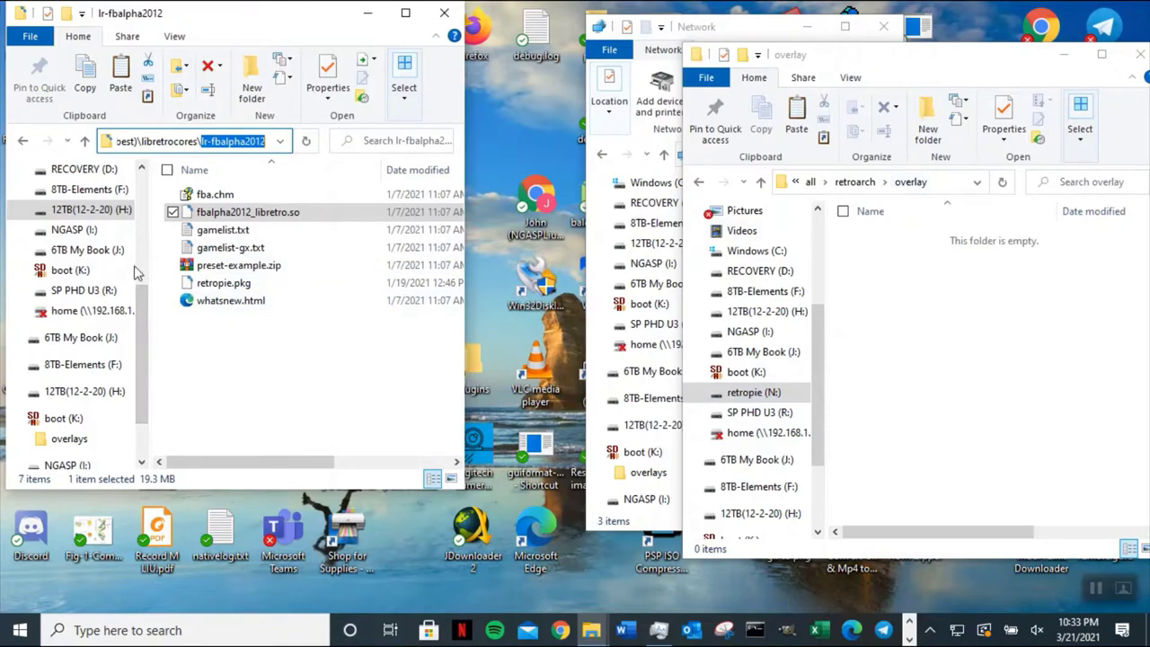
- Open the 12TB(12-2-20) (H:) drive in a new window and go into its Pi Cores and roms folder
right_click(84, 209)
left_click(87, 206)
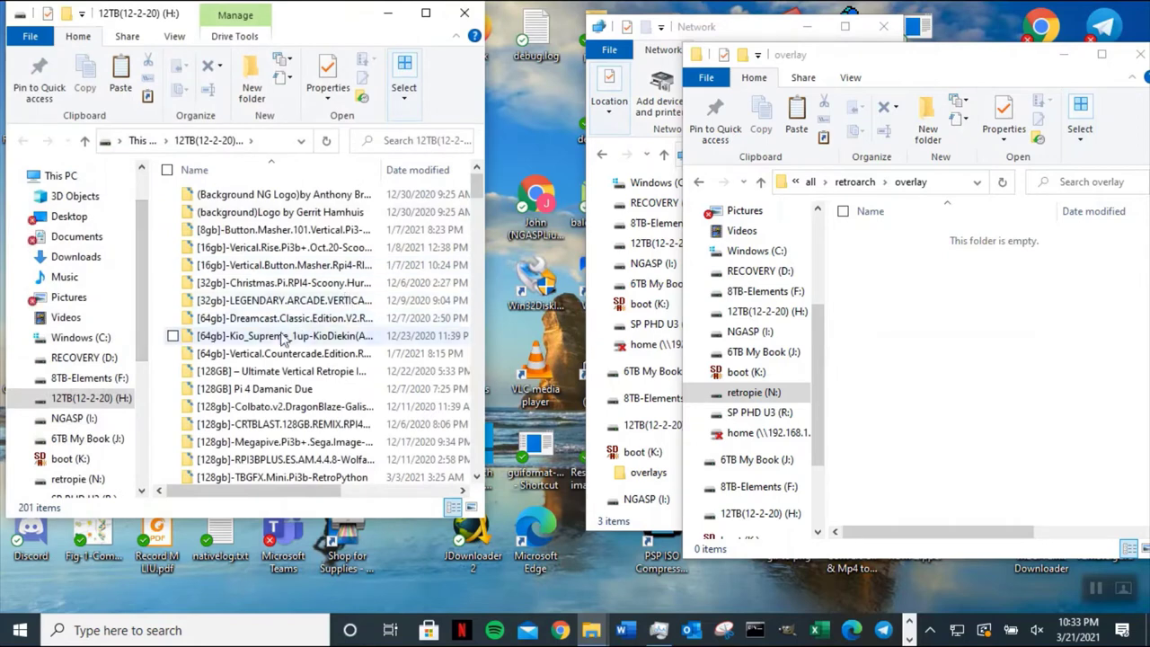
scroll(293, 344, "down", 3)
scroll(293, 344, "down", 4)
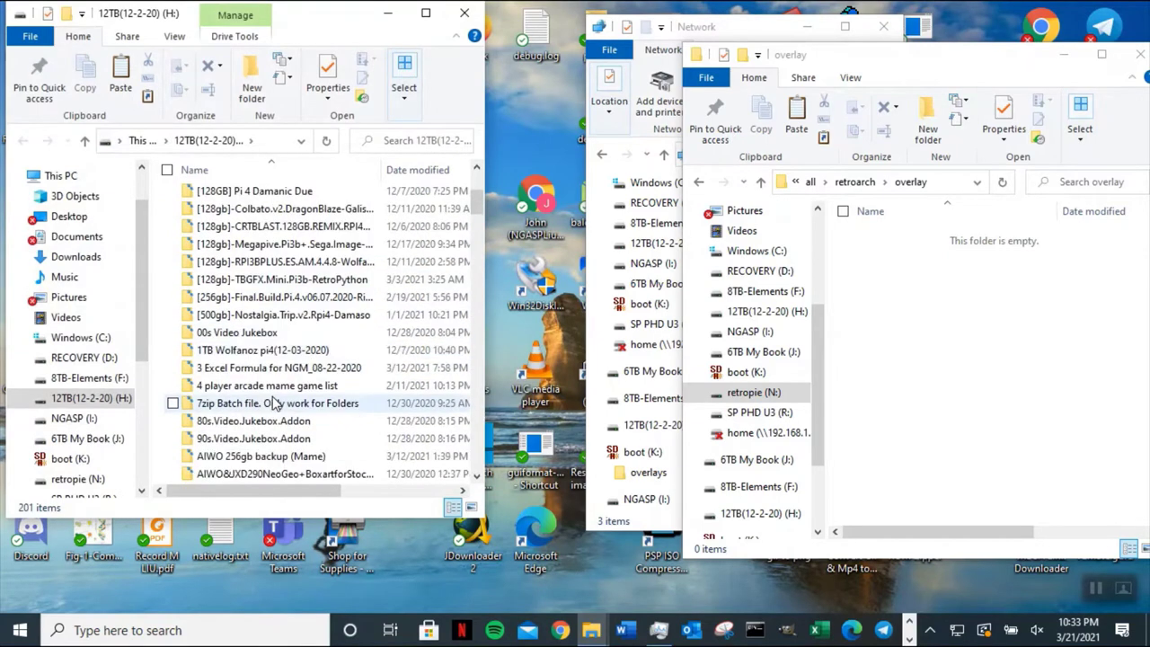
scroll(286, 334, "down", 5)
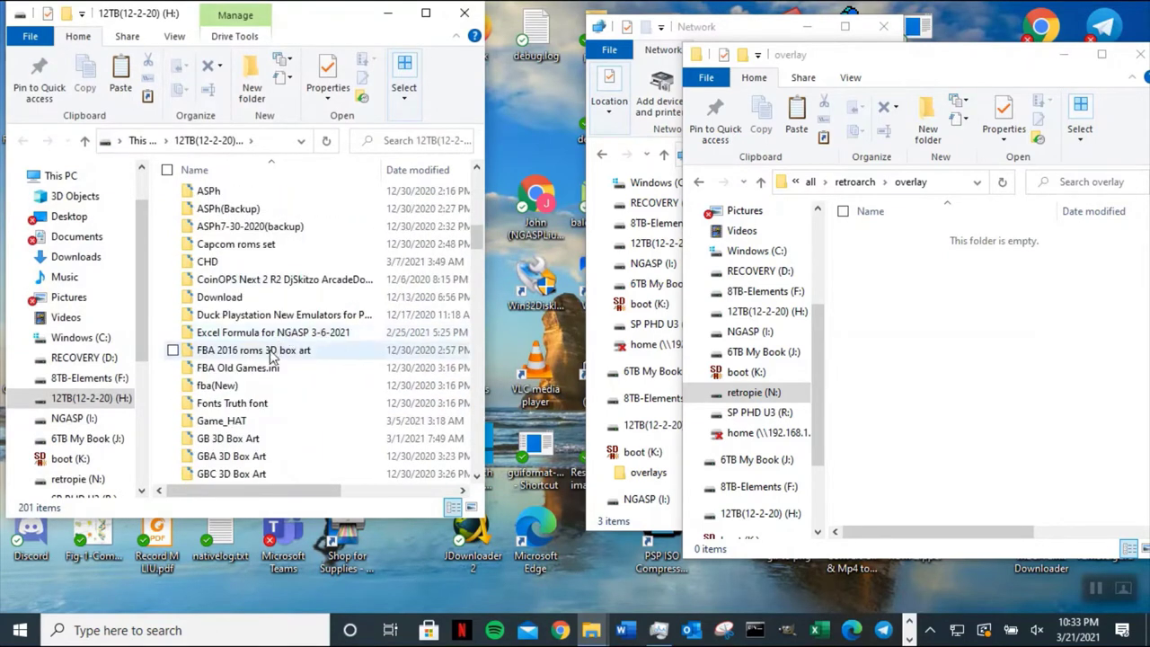
left_click(271, 353)
key("p")
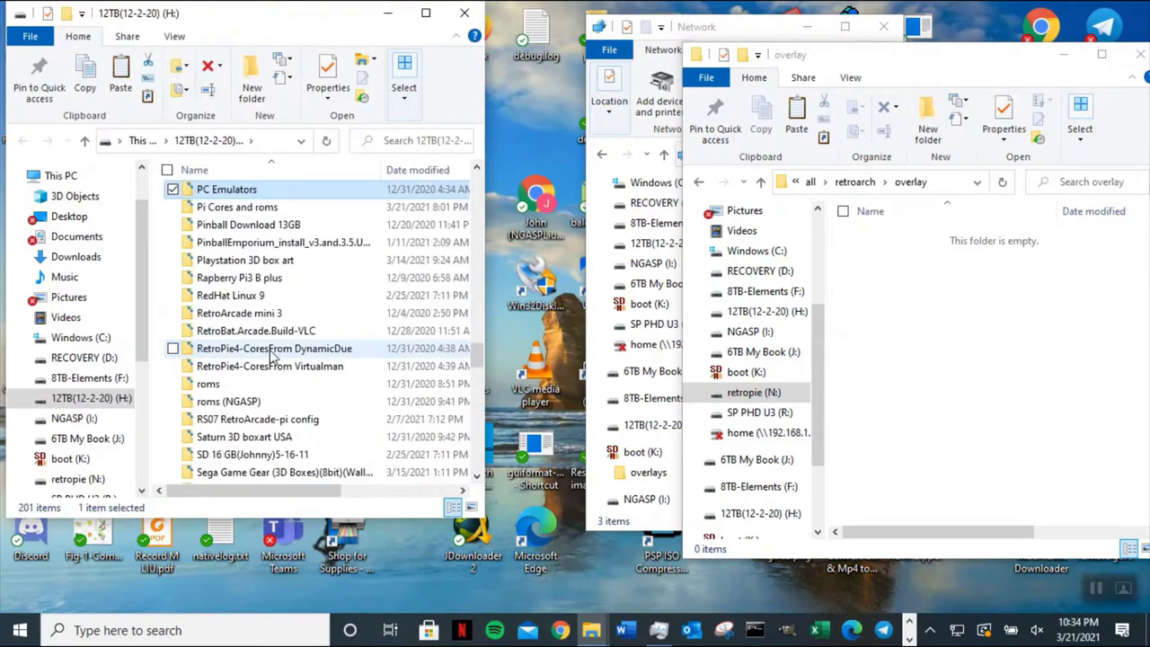
key("p")
key("Return")
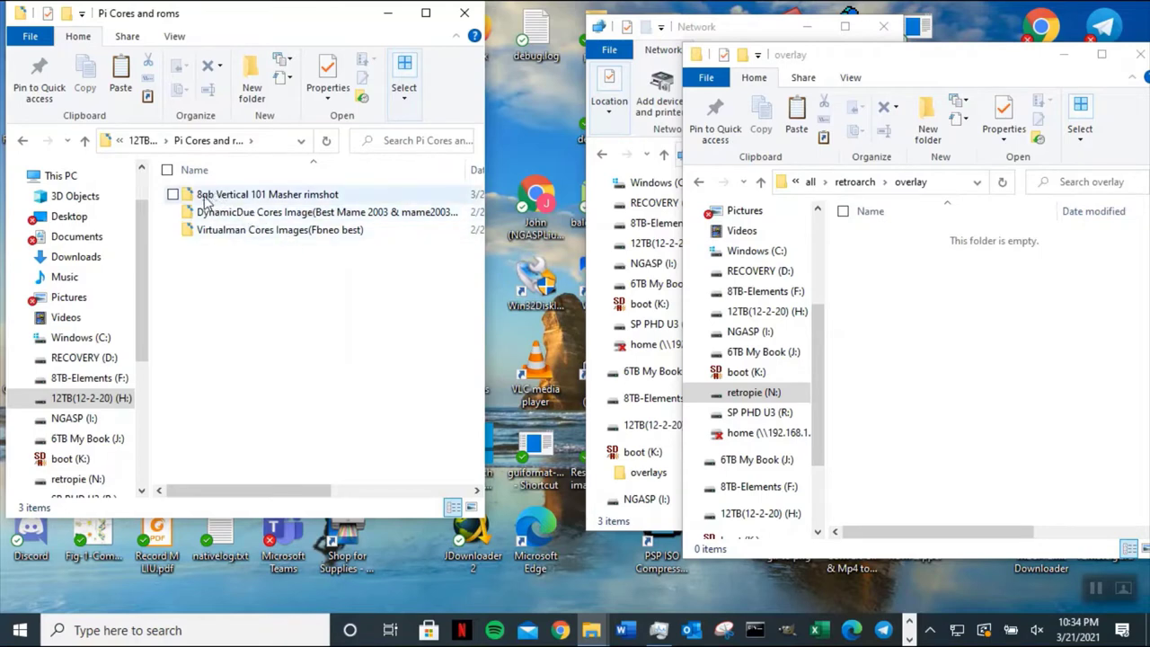
- Look inside the 8gb Vertical 101 Masher rimshot folder and return to Pi Cores and roms
double_click(321, 198)
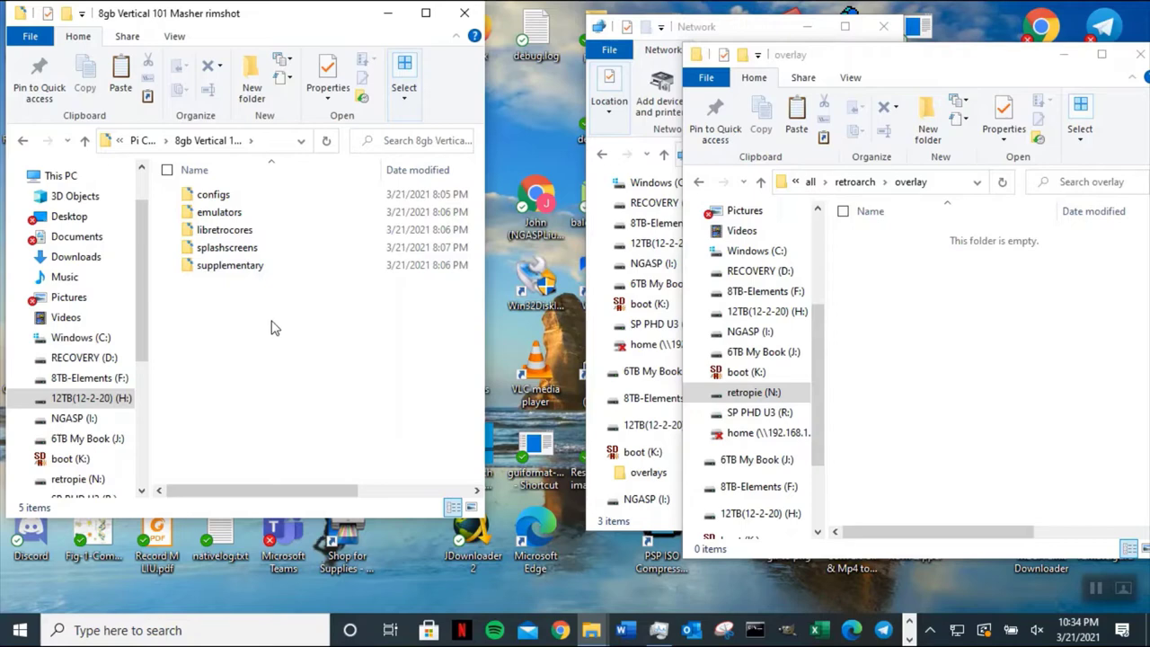
left_click(84, 140)
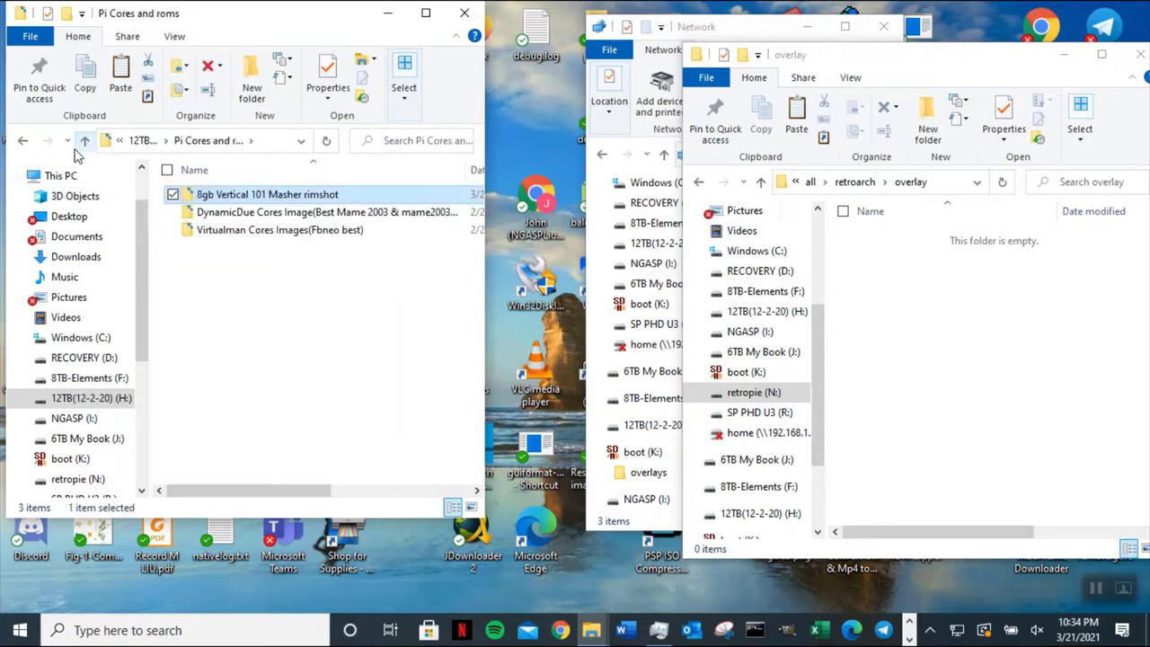
- Check the contents of the 8gb Vertical 101 Masher rimshot folder once more, leave it, and widen the Network window
double_click(241, 196)
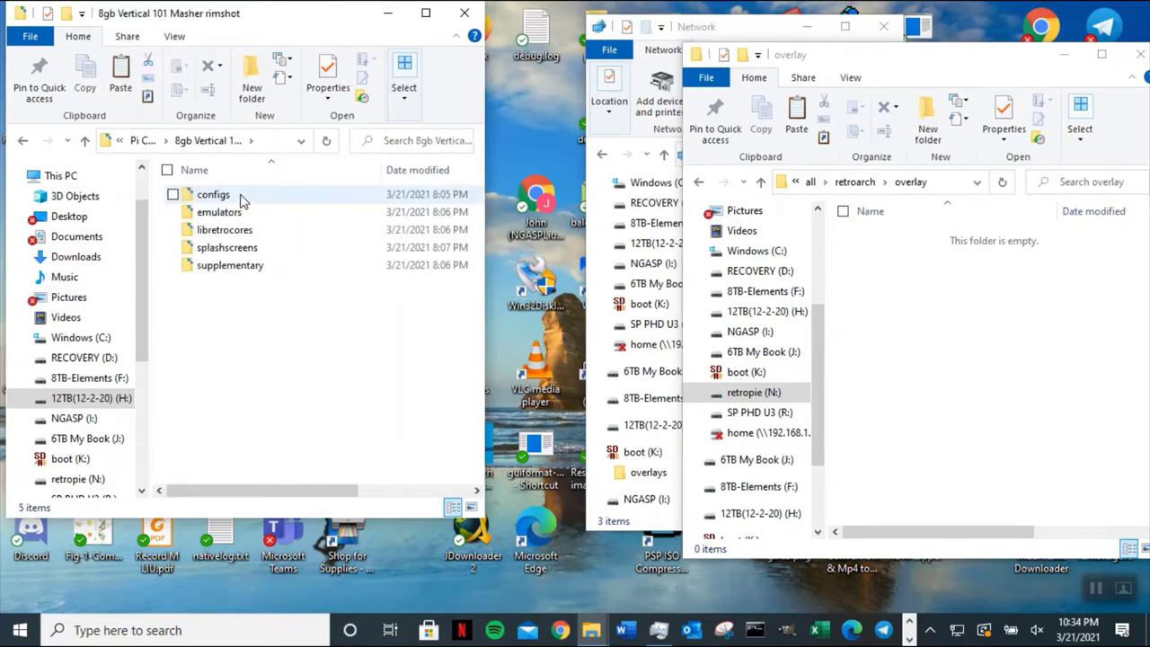
left_click(84, 140)
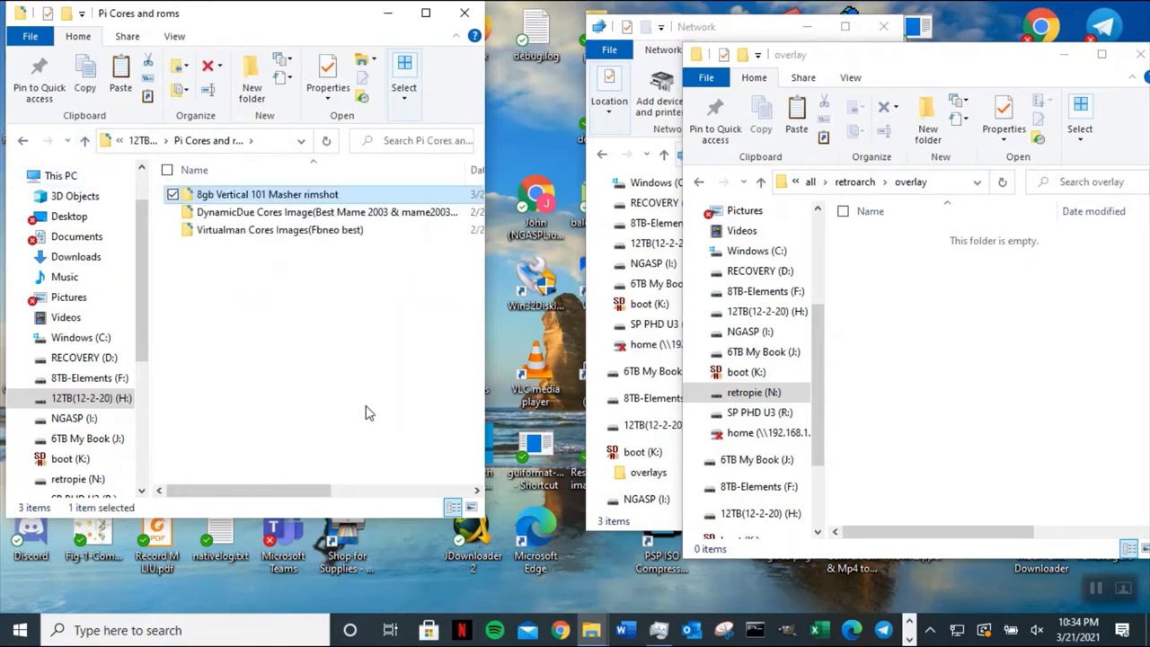
left_click(589, 357)
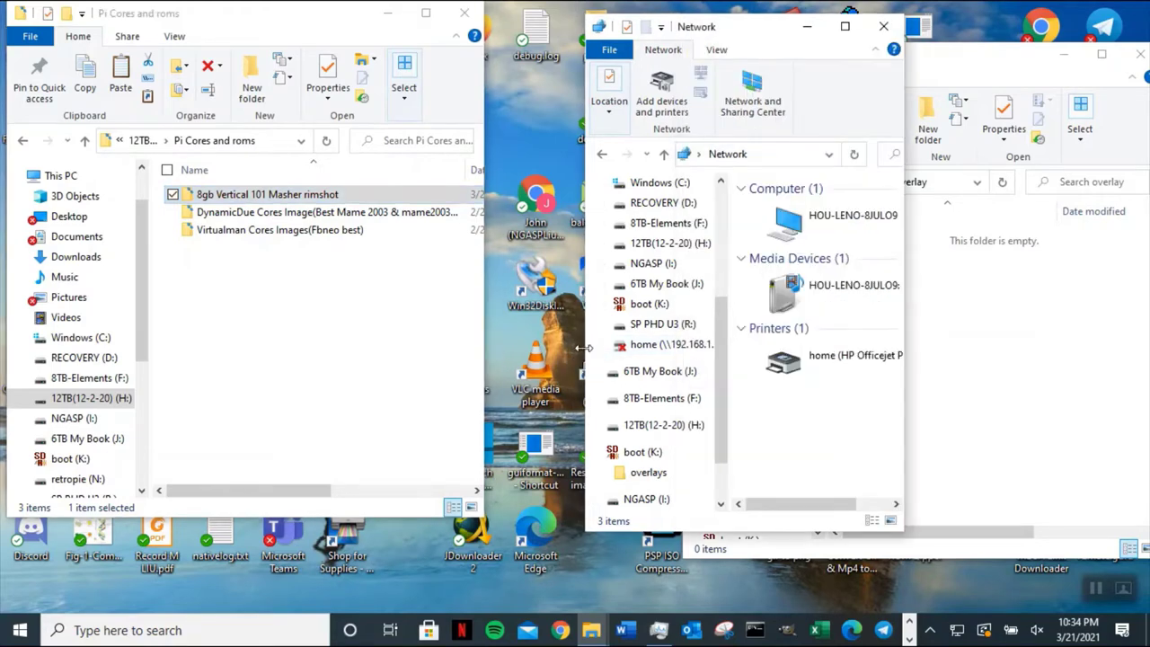
left_click_drag(584, 348, 513, 348)
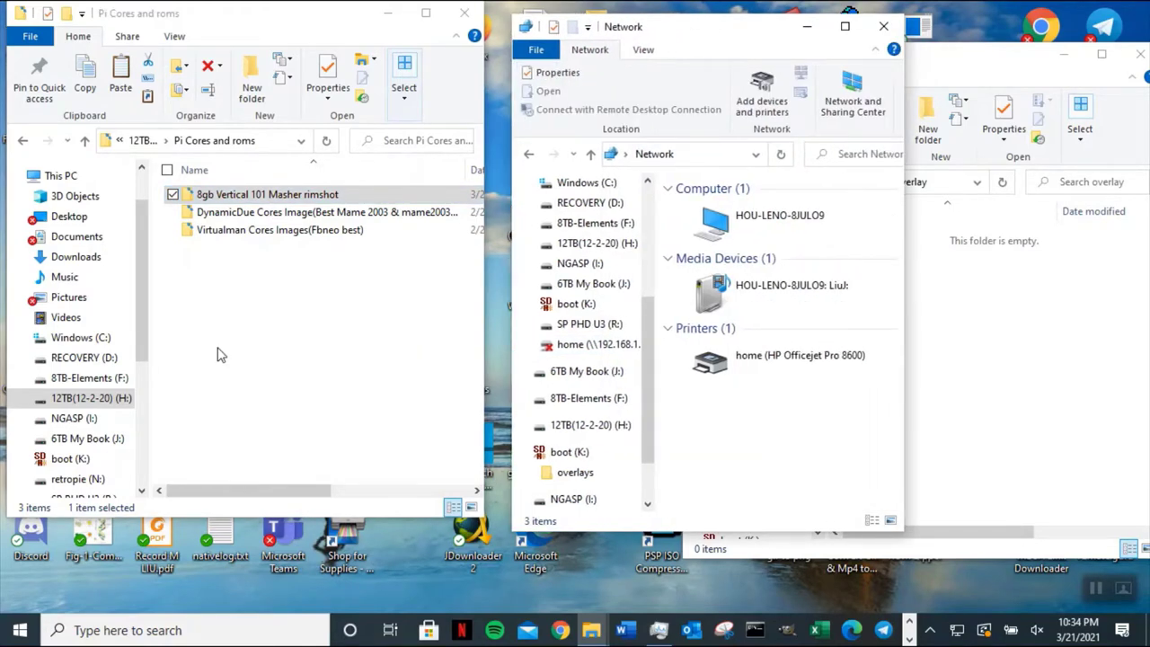
- Go up to the root of the 12TB(12-2-20) (H:) drive and look among its folders beginning with P
left_click(84, 140)
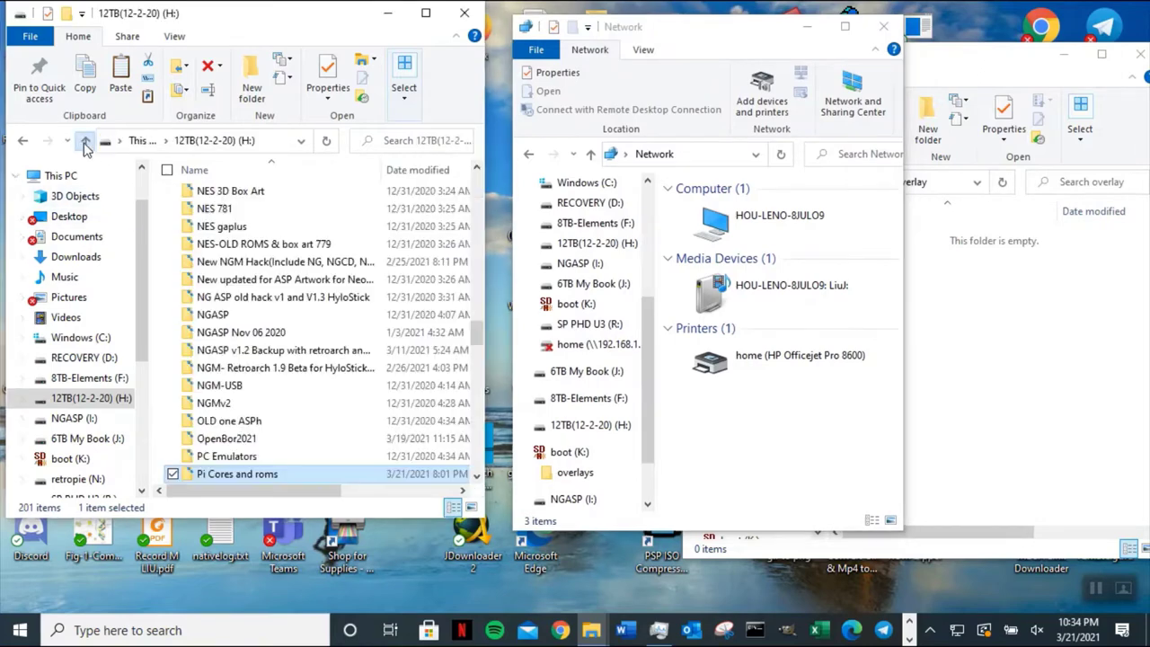
left_click(303, 263)
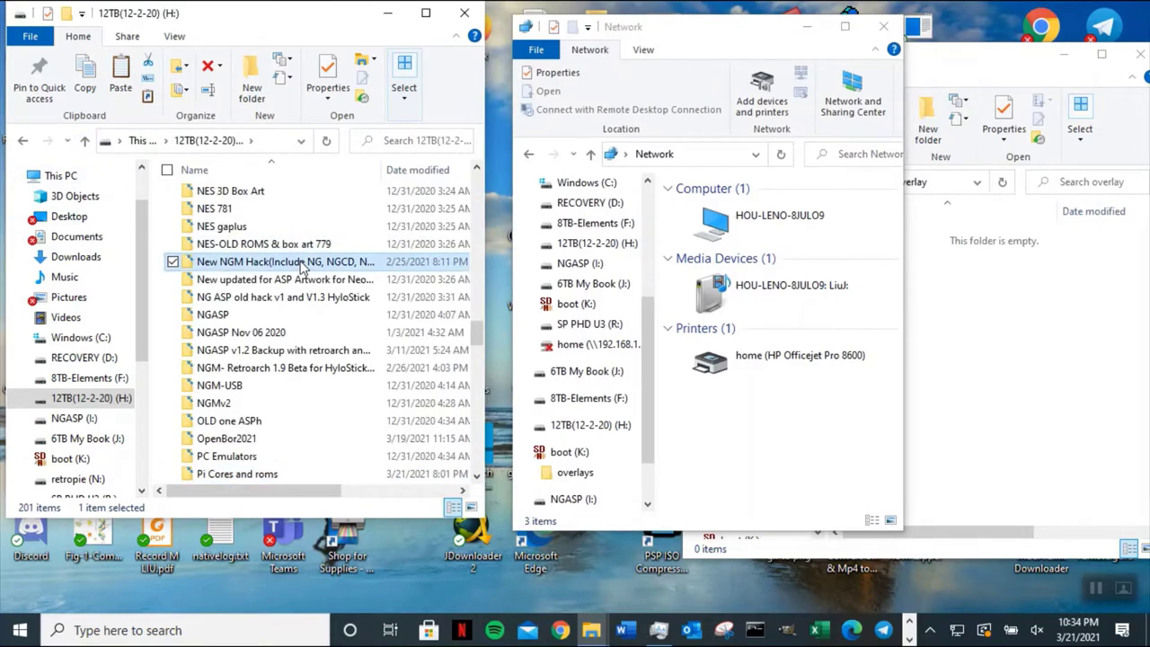
key("p")
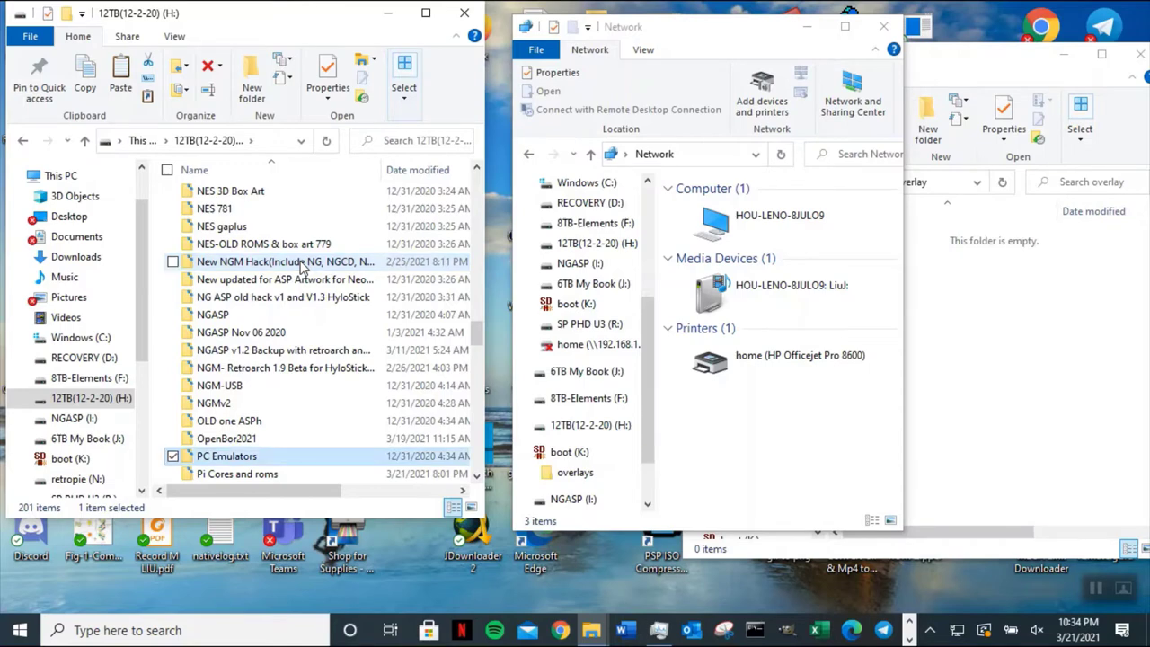
key("p")
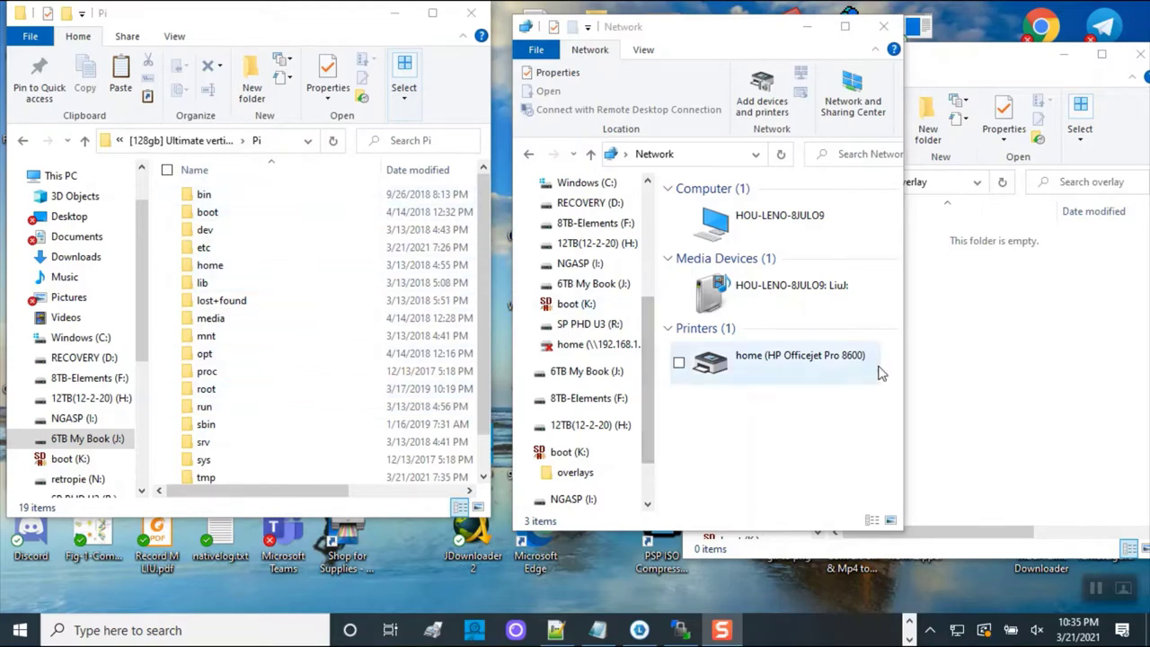
- Minimize the Network window and examine the full path of the empty overlay folder on retropie (N:)
left_click(809, 30)
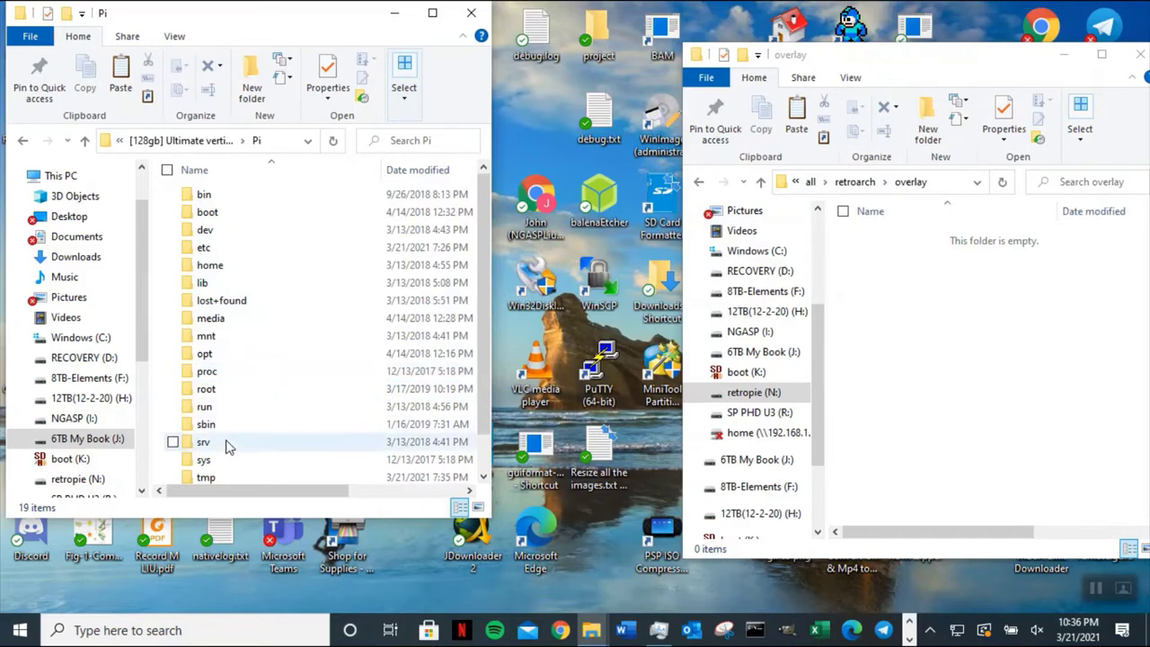
left_click(941, 183)
double_click(845, 183)
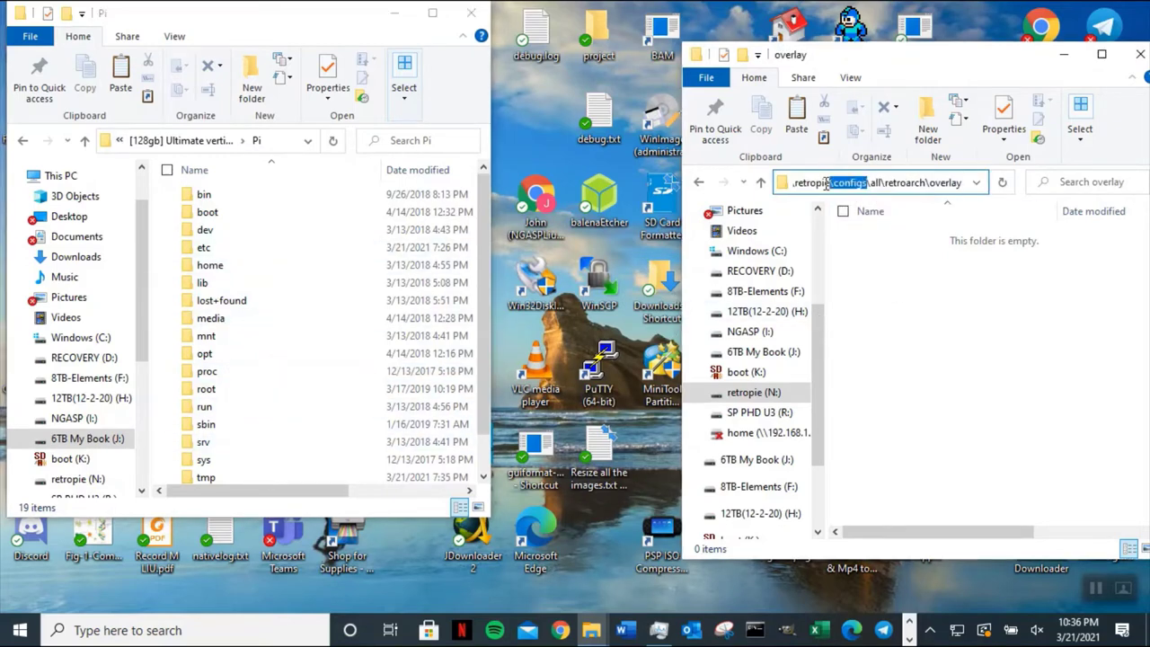
left_click_drag(845, 182, 769, 183)
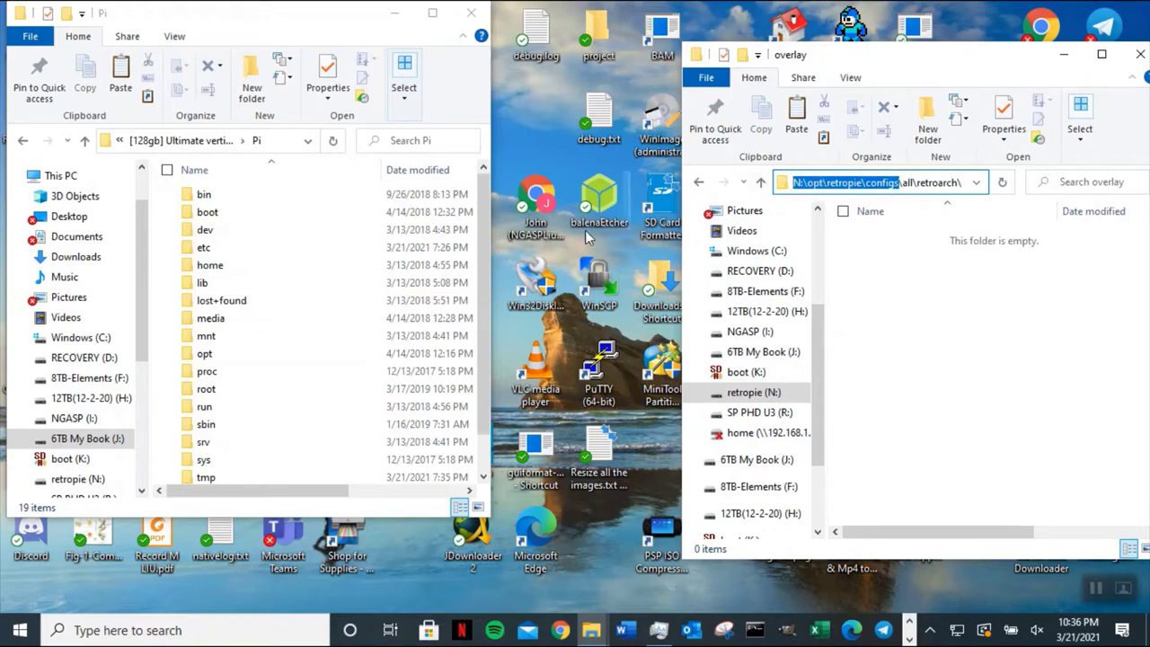
- Browse the Pi backup on 6TB My Book (J:) to opt\retropie\configs\all\retroarch\overlay
double_click(227, 360)
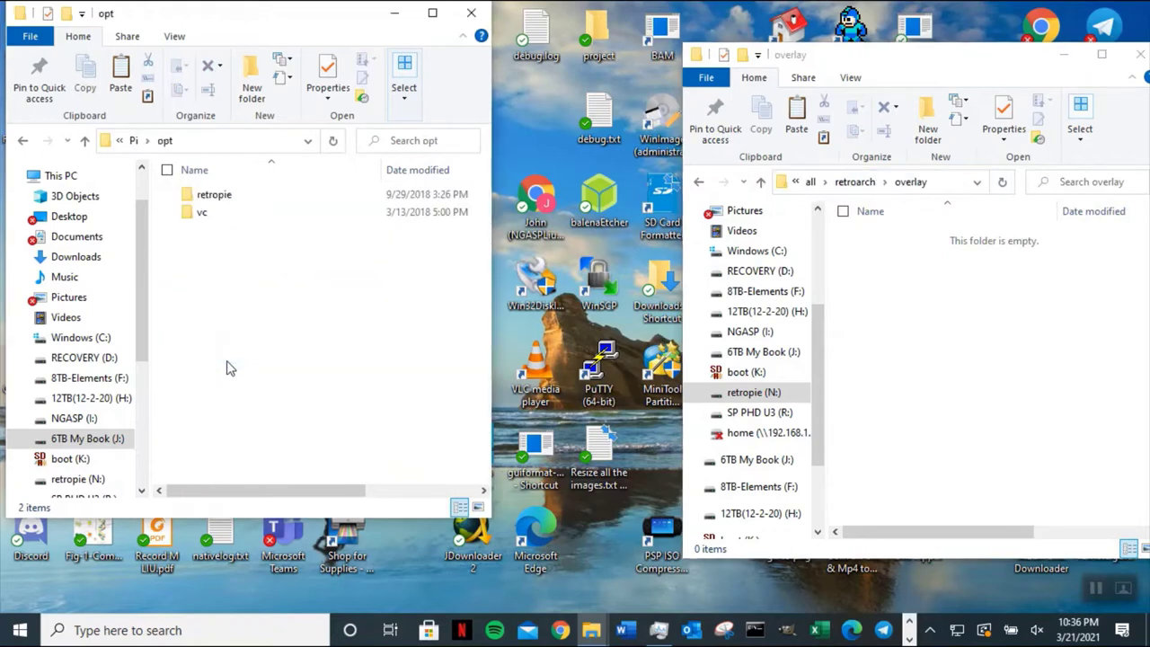
double_click(216, 196)
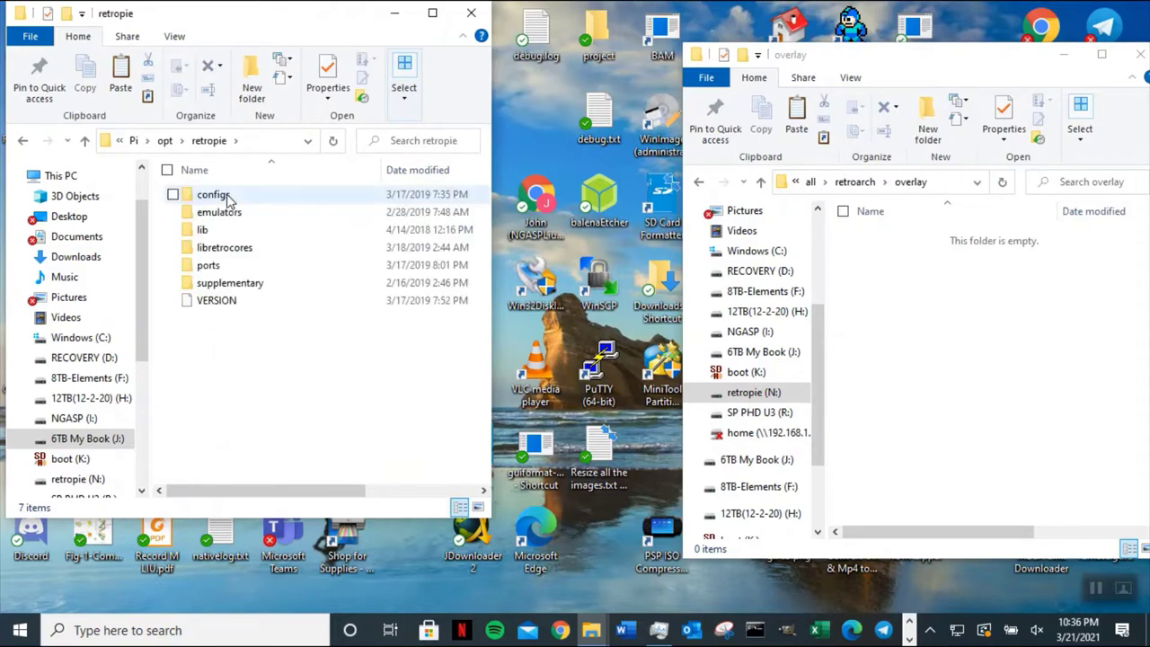
double_click(215, 195)
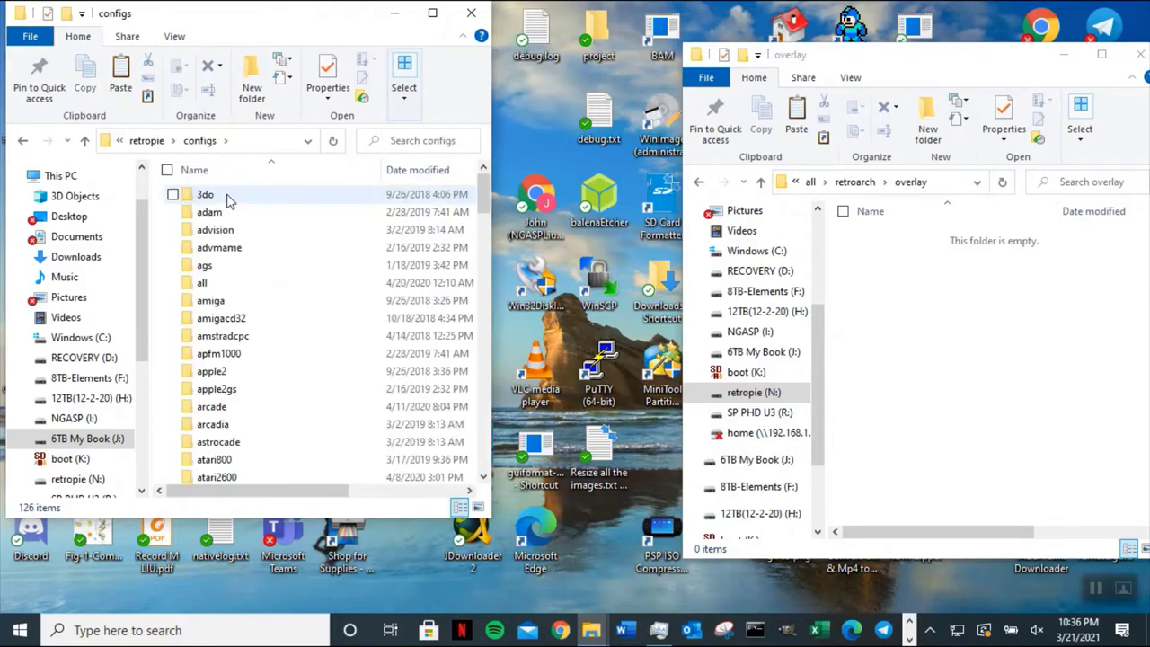
double_click(203, 283)
left_click(220, 212)
double_click(225, 214)
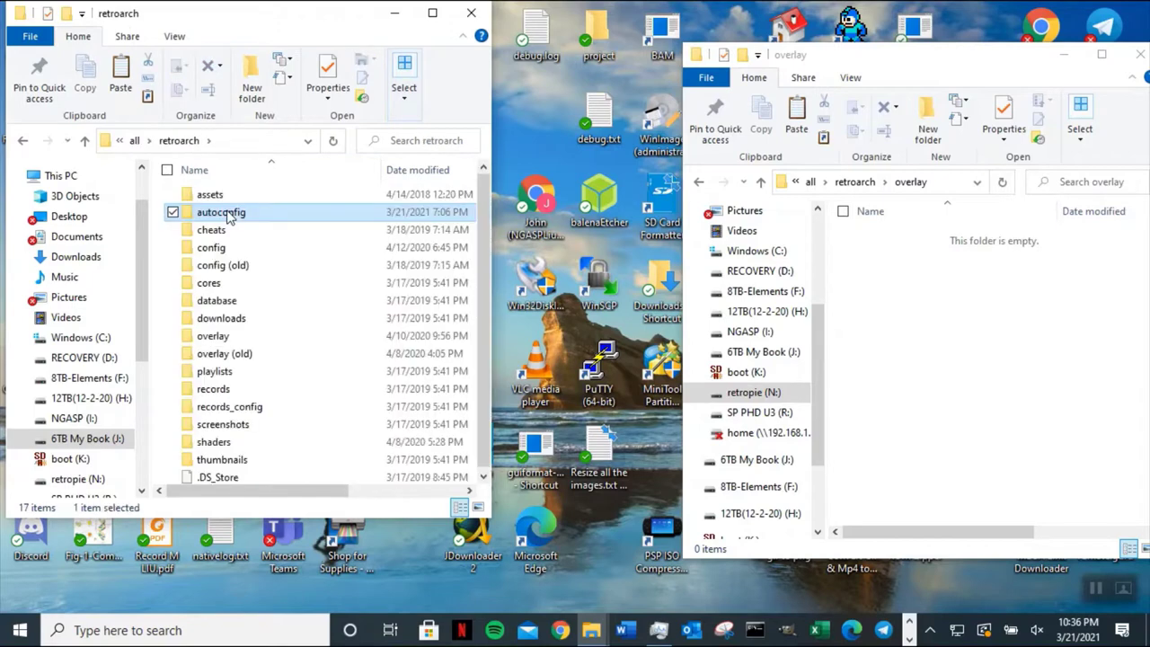
double_click(233, 336)
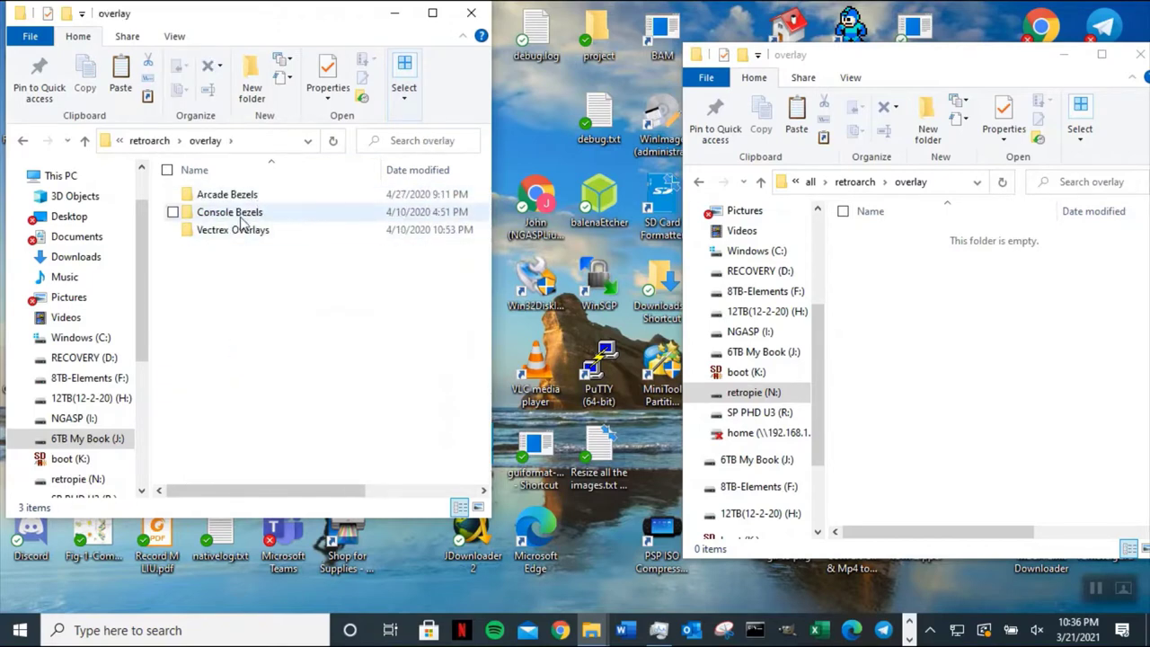
- Open the backup's Console Bezels folder, display its files as extra large icons and widen the window
double_click(226, 212)
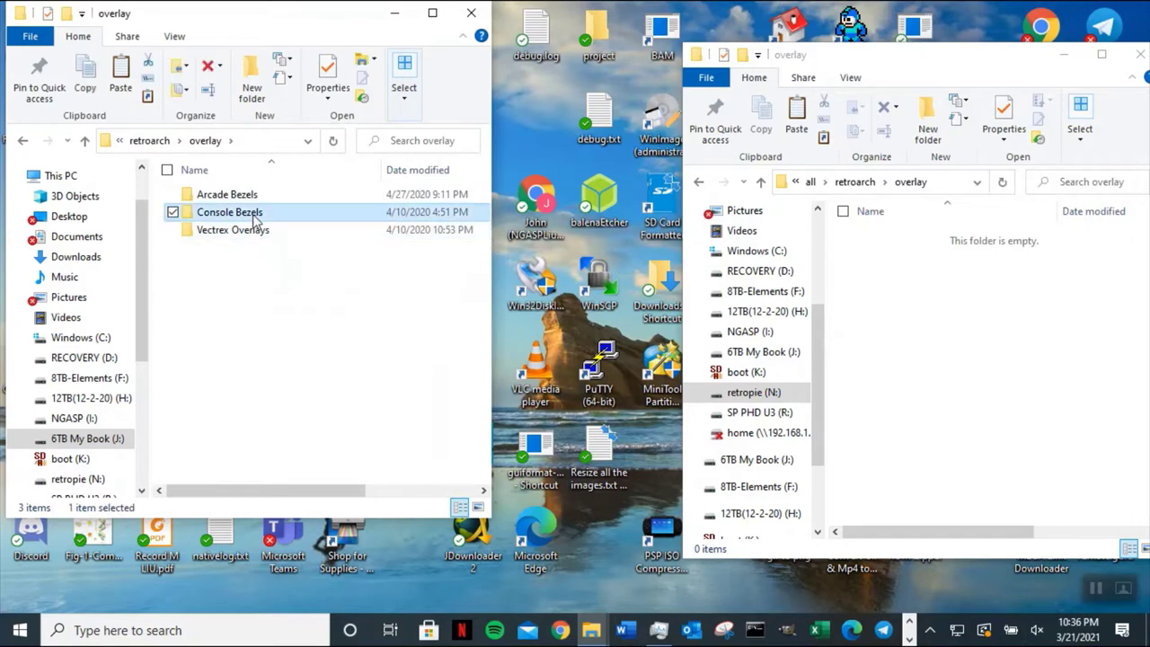
right_click(319, 292)
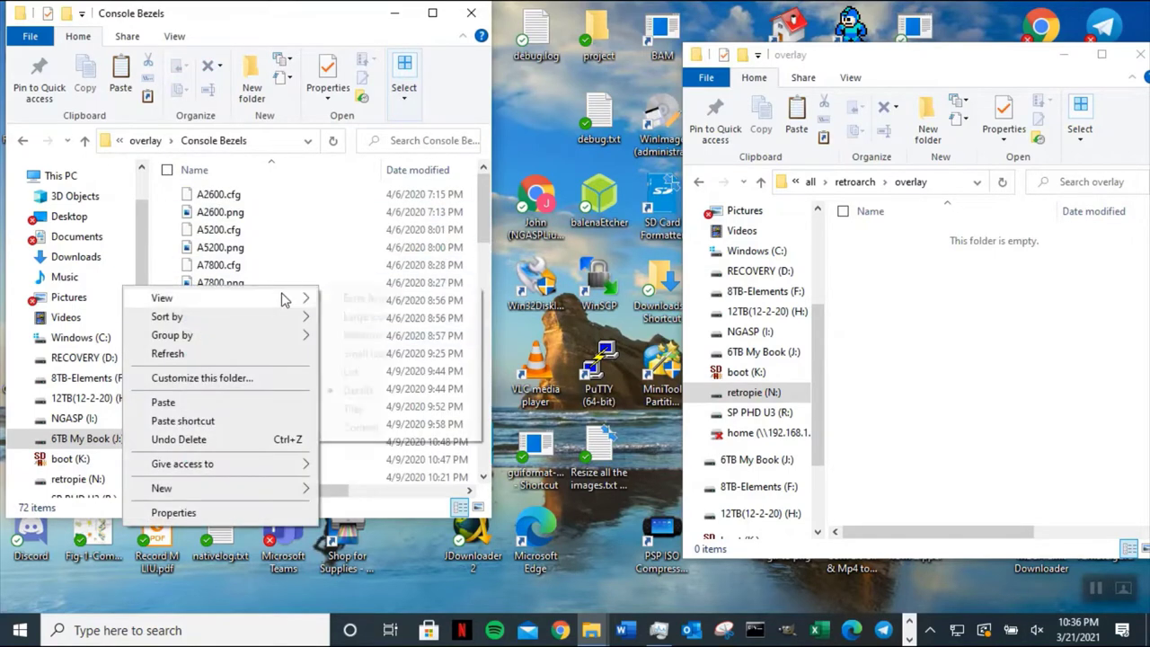
mouse_move(297, 299)
left_click(371, 320)
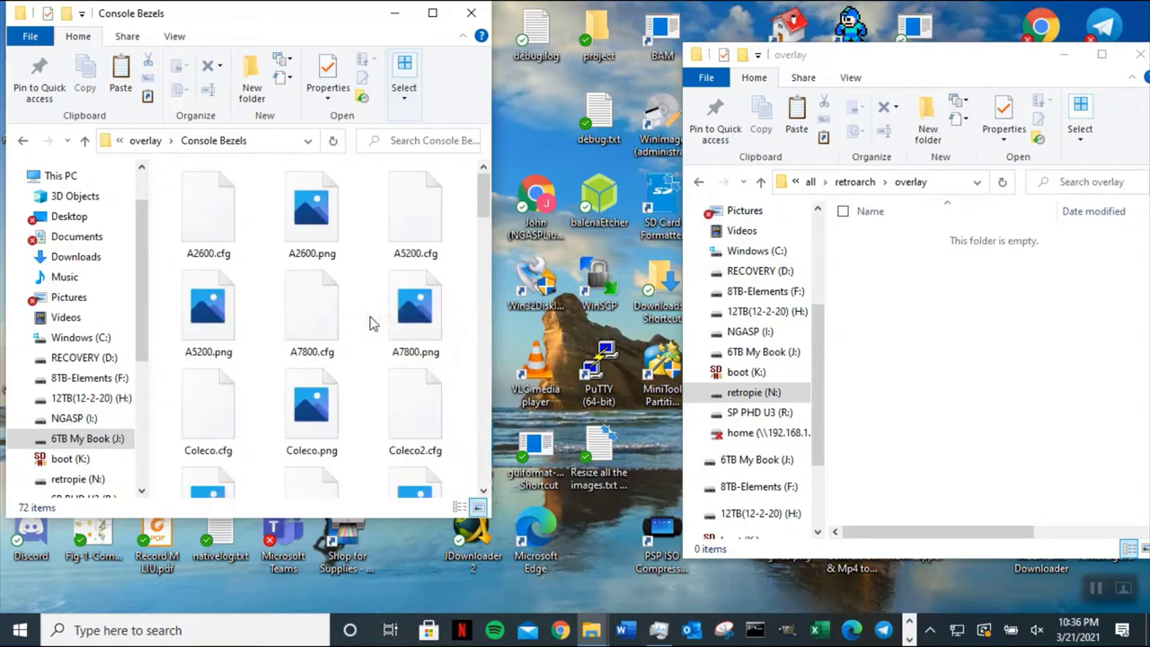
right_click(365, 356)
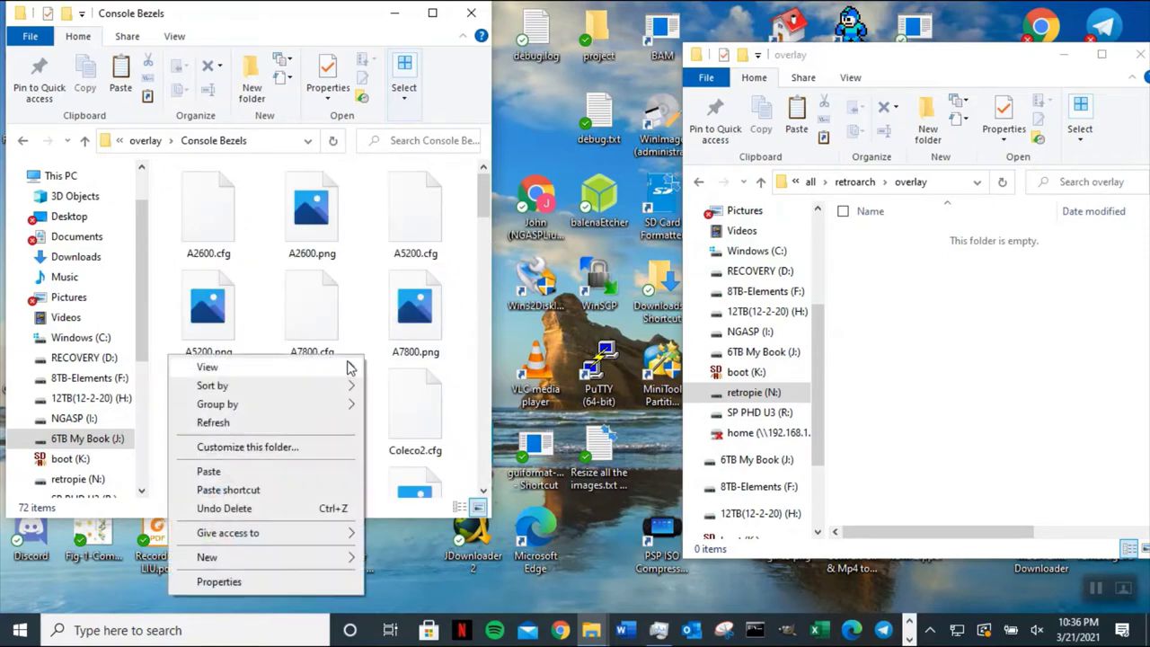
mouse_move(355, 367)
left_click(425, 359)
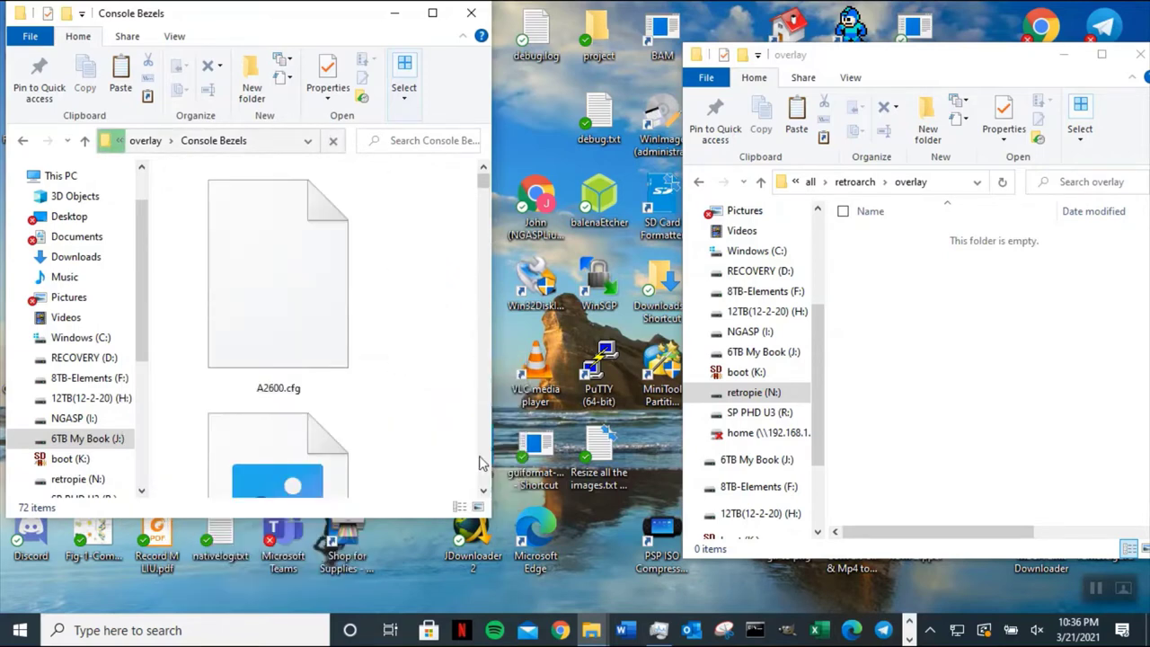
left_click_drag(486, 513, 627, 514)
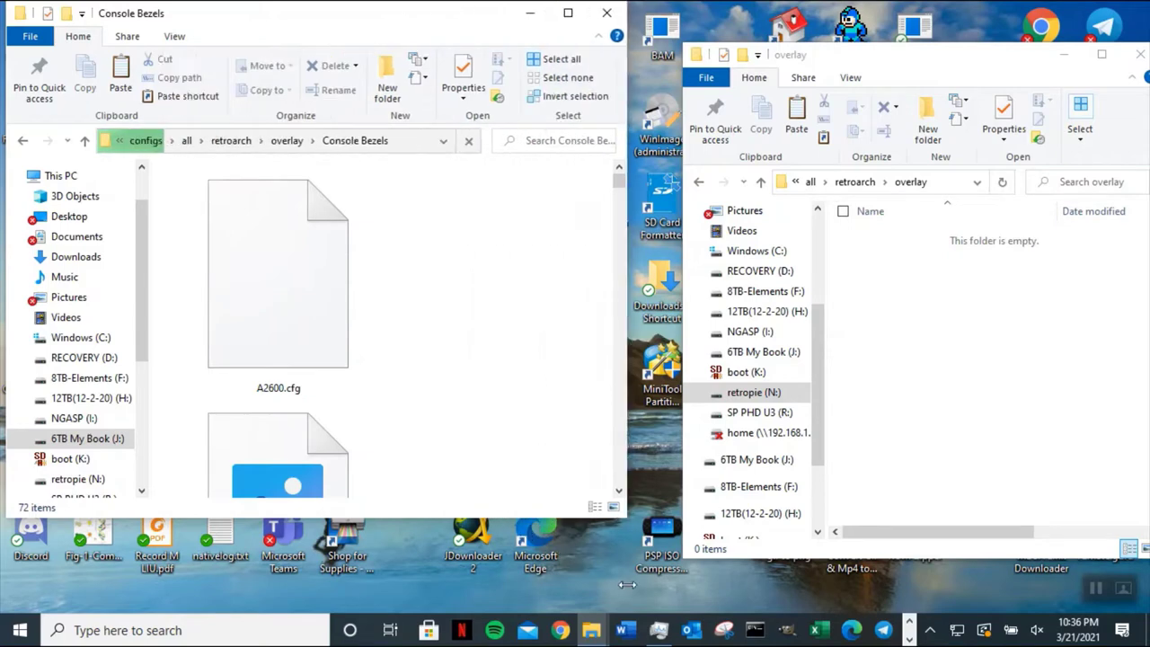
scroll(544, 354, "down", 5)
scroll(548, 355, "up", 3)
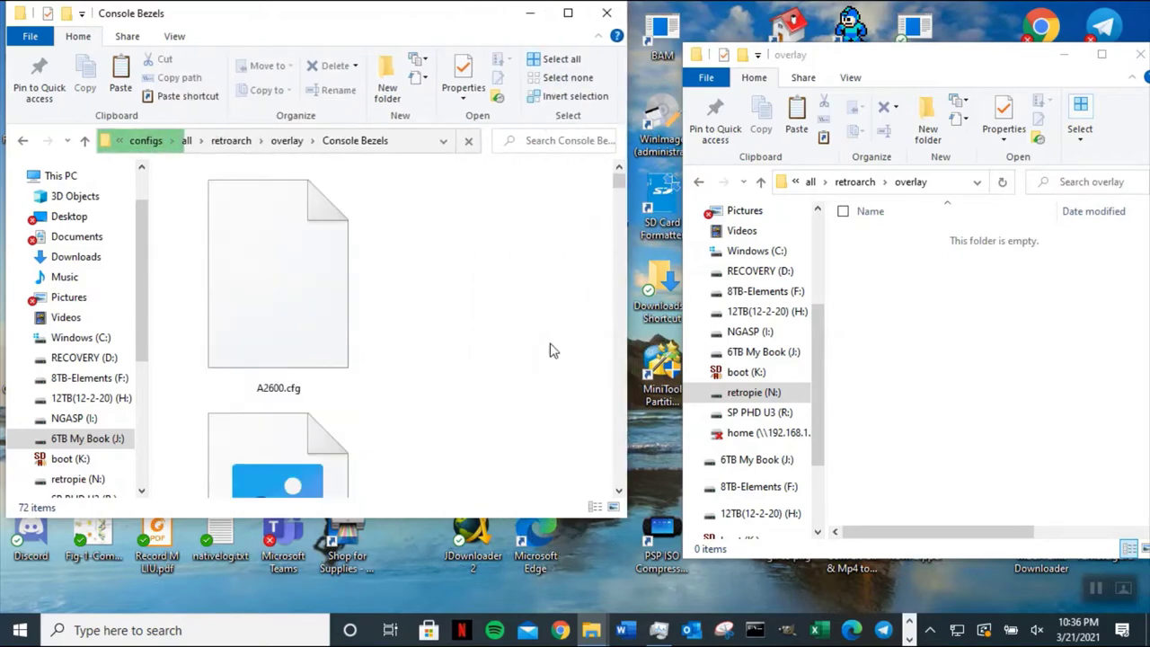
- Open A2600.png in the Photos viewer, page through the console bezel images up to Genesis.png, and close the viewer
left_click(294, 366)
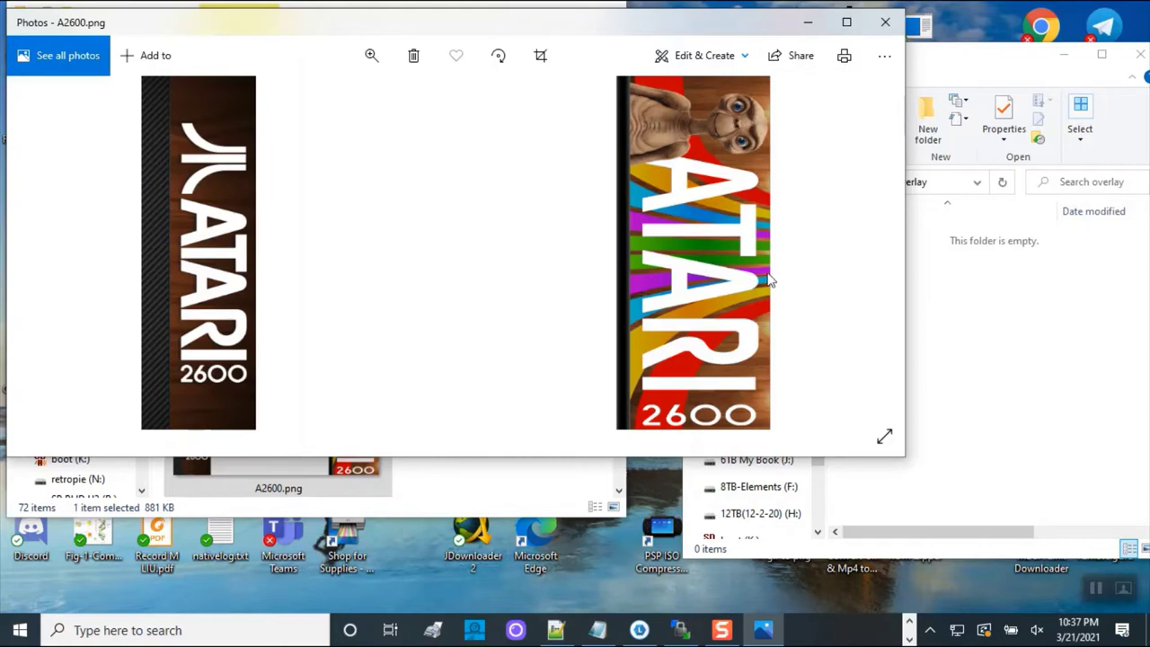
left_click(854, 251)
left_click(852, 249)
left_click(855, 251)
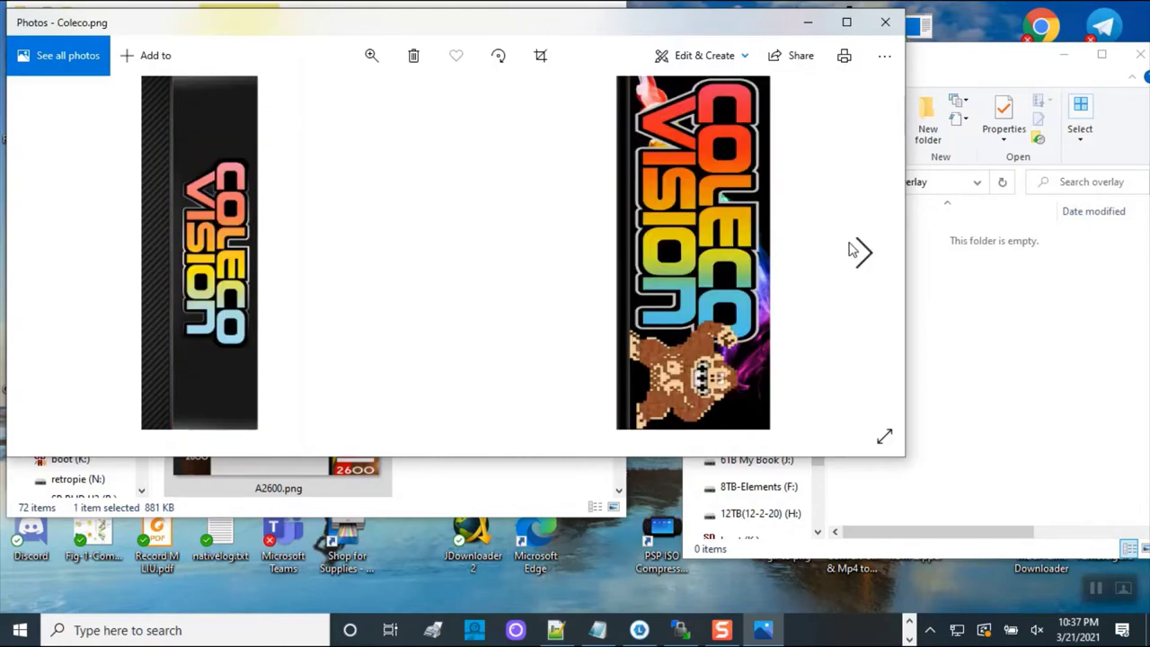
left_click(858, 254)
left_click(858, 255)
left_click(858, 254)
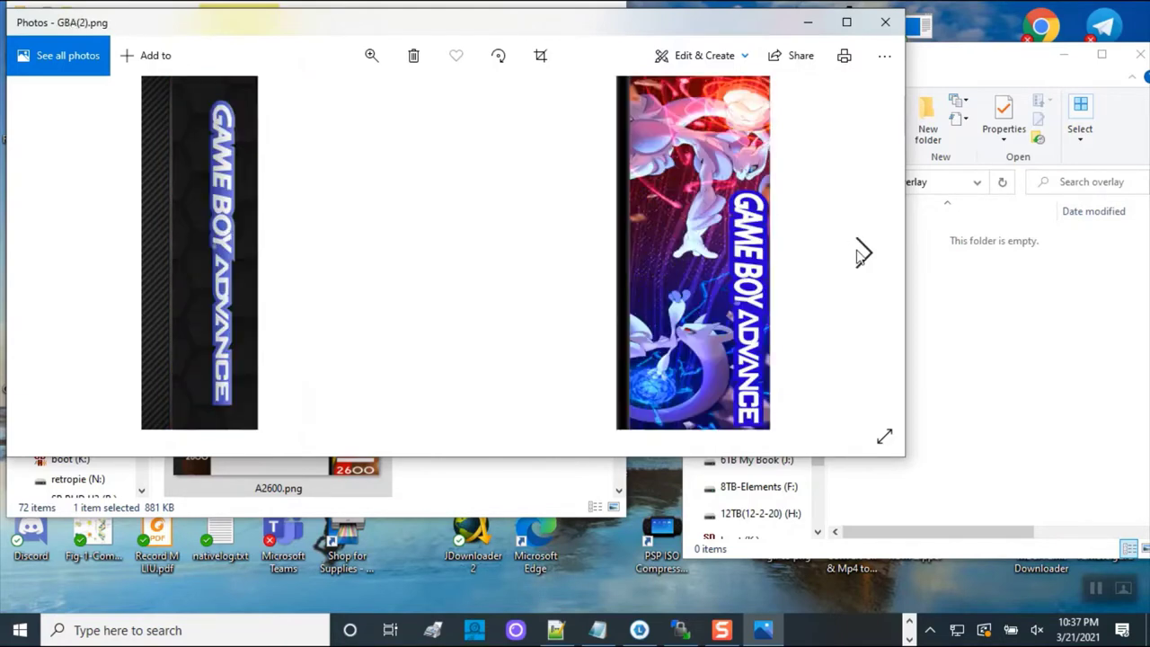
left_click(859, 254)
left_click(858, 255)
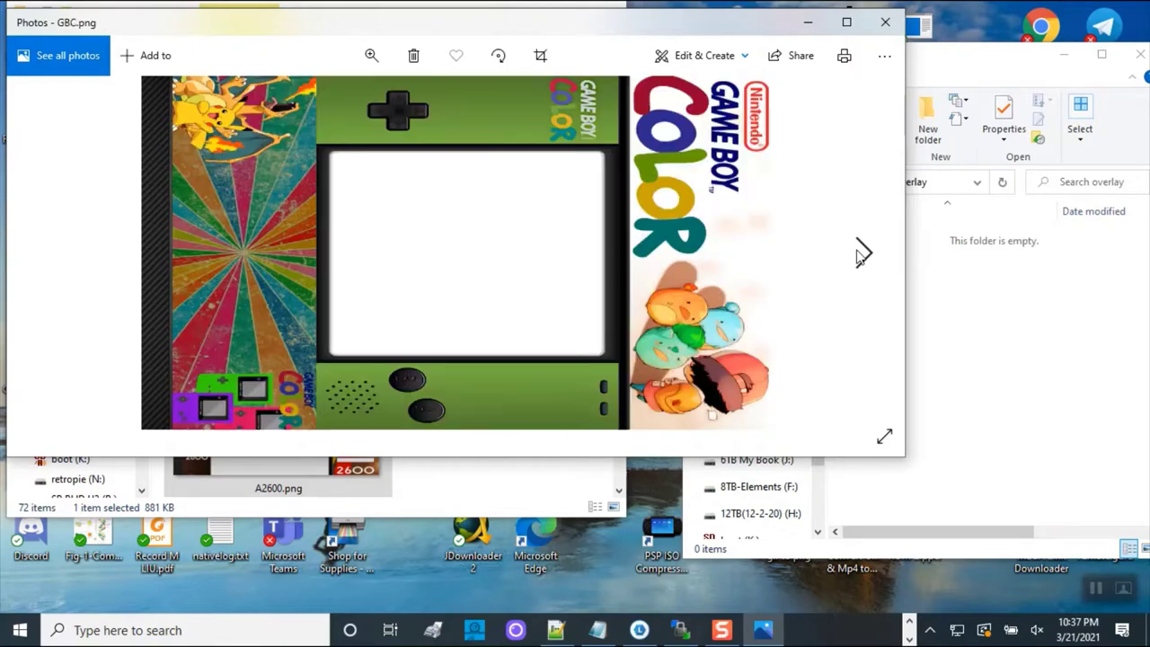
left_click(859, 254)
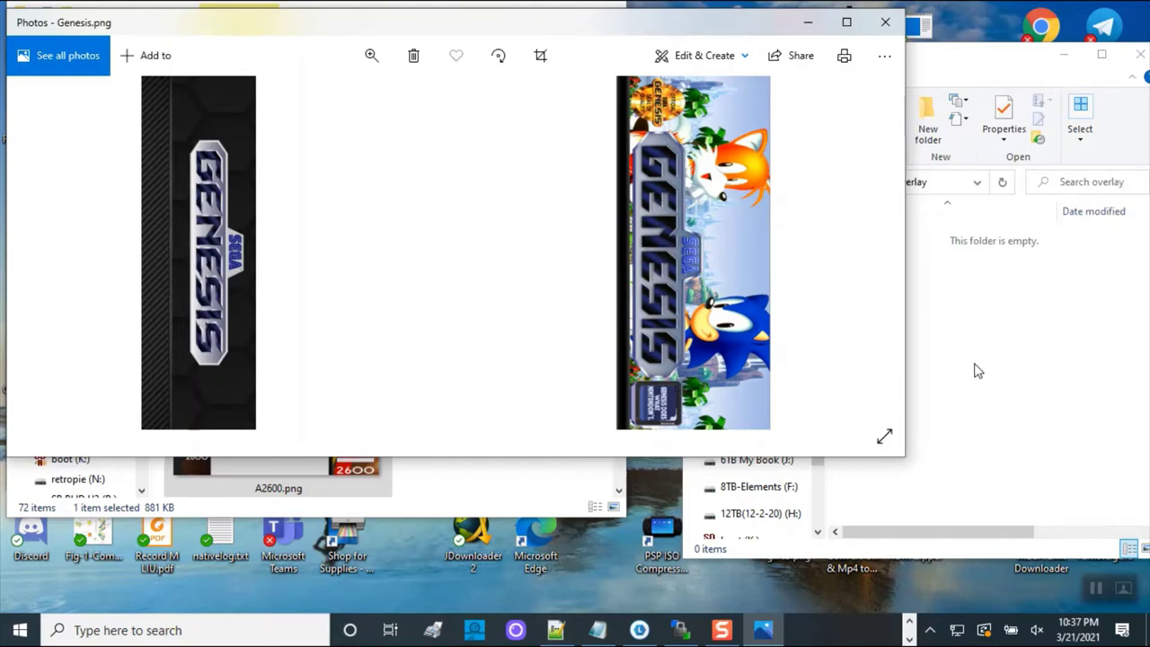
left_click(885, 23)
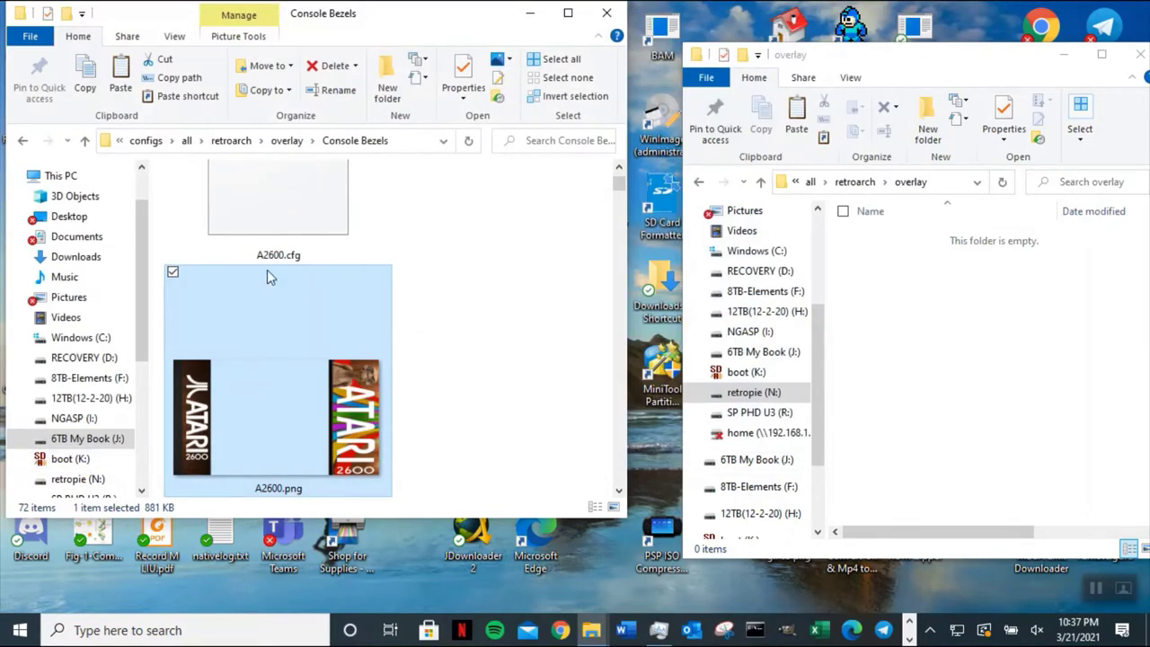
- Look inside the backup's Arcade Bezels folder and return to its parent overlay folder
left_click(84, 141)
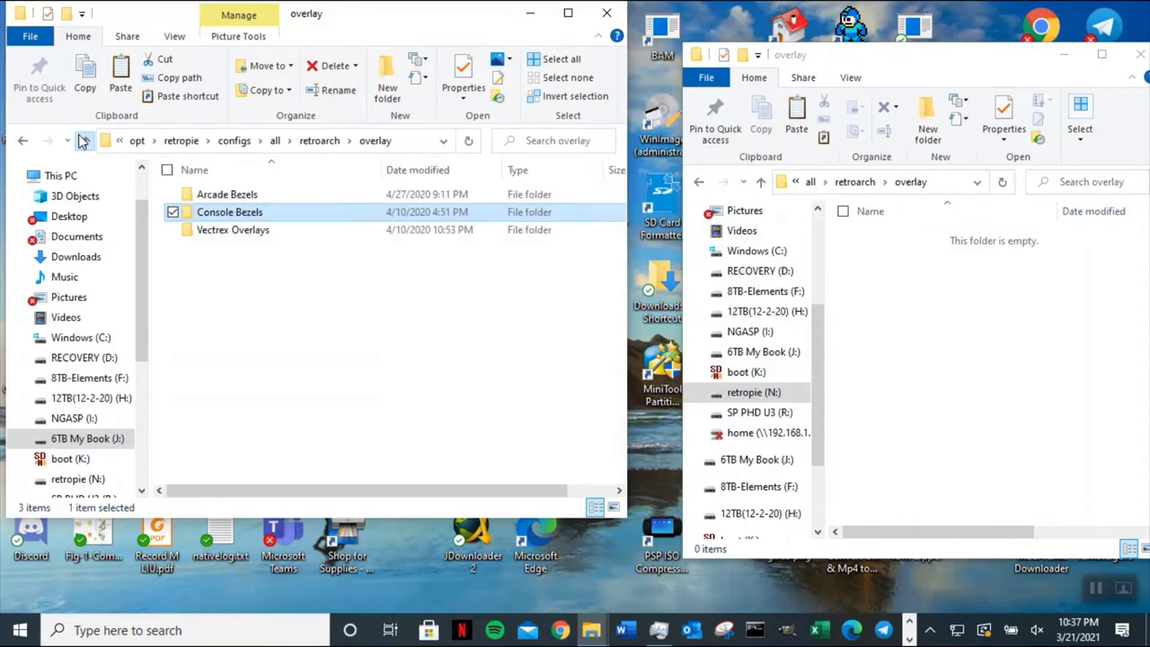
double_click(259, 195)
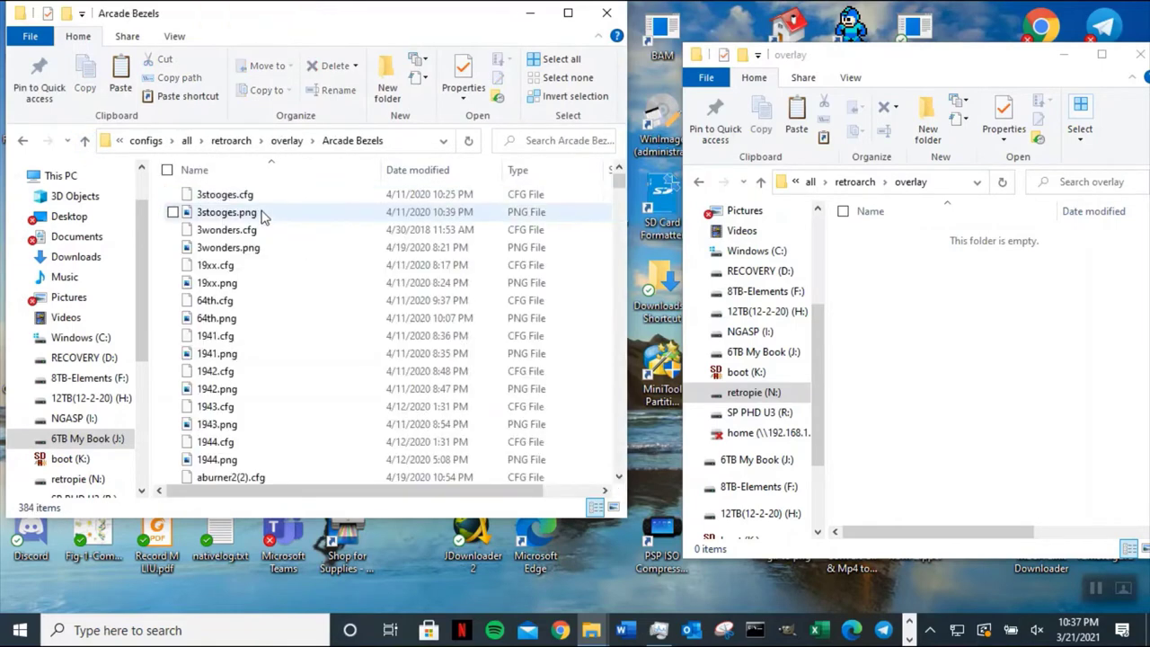
left_click(84, 141)
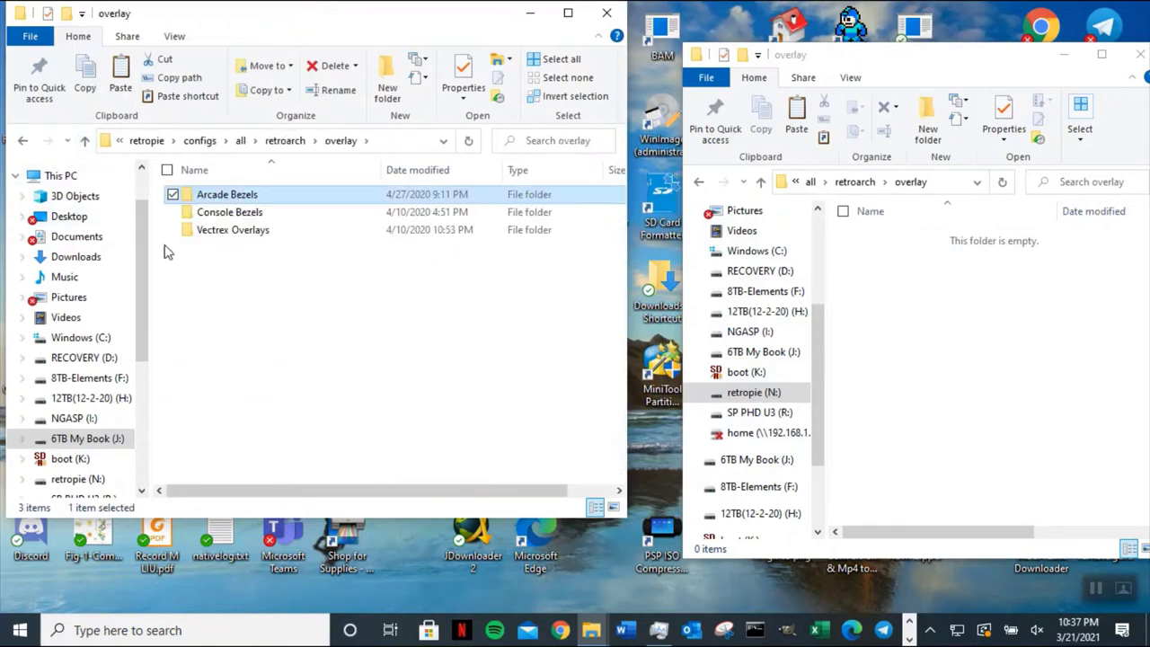
- Copy the Arcade Bezels, Console Bezels and Vectrex Overlays folders from the backup into the overlay folder on retropie (N:)
left_click(239, 232, "ctrl")
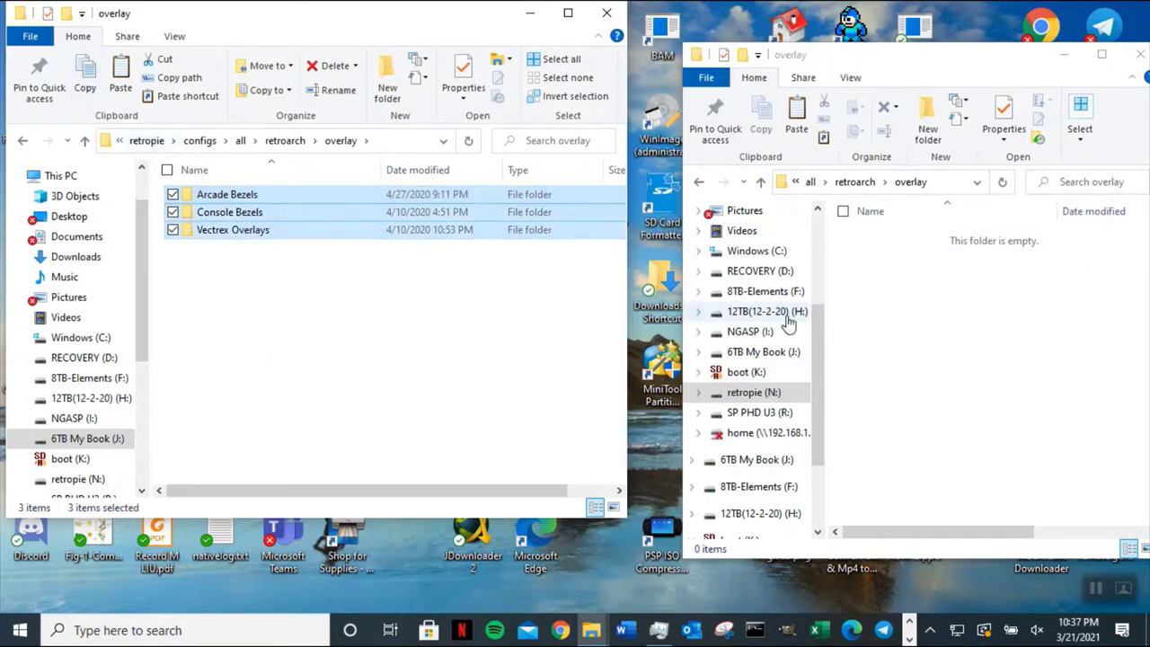
left_click(871, 318)
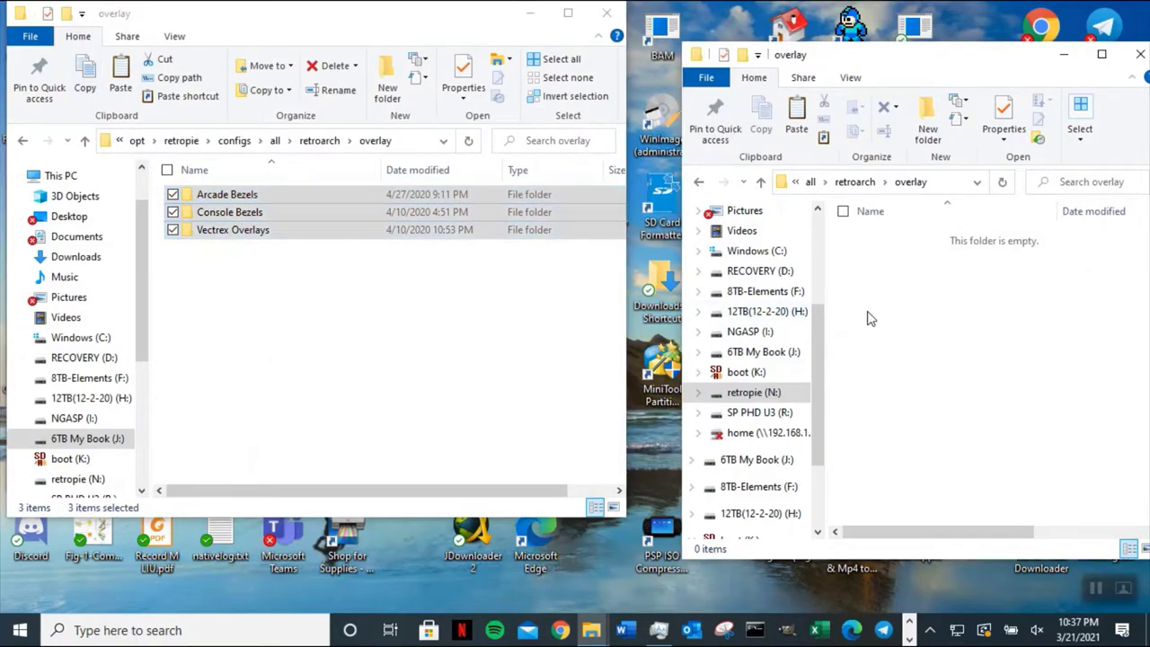
left_click(797, 121)
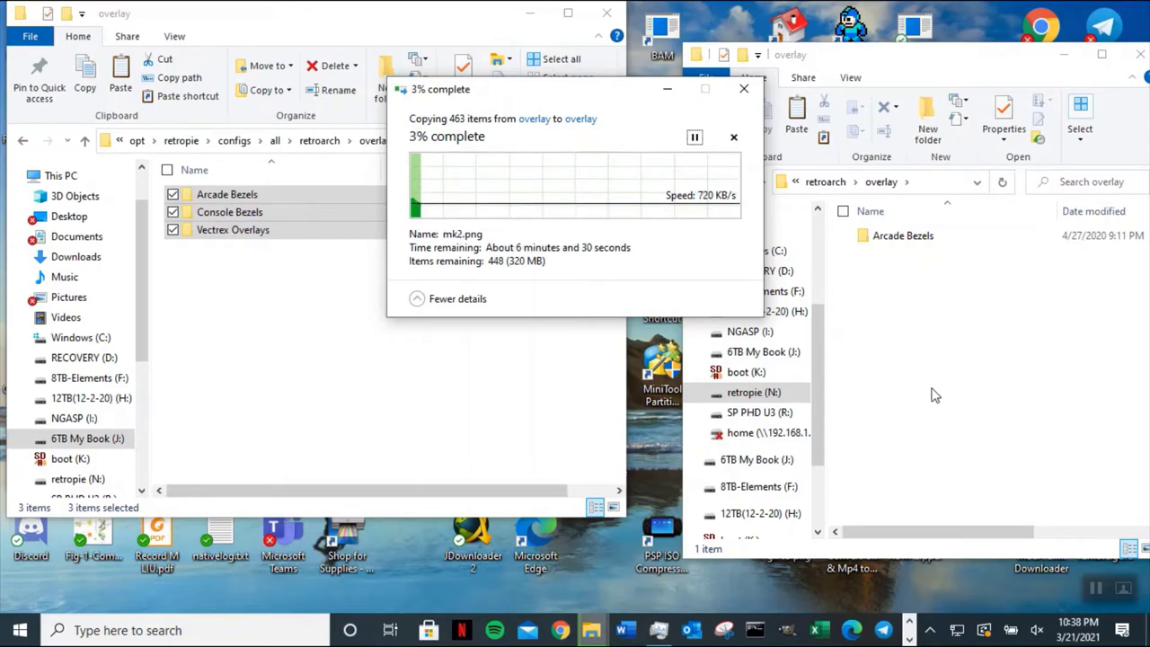
- Move the copy progress window aside and copy the full path of the overlay folder on retropie (N:)
left_click_drag(552, 101, 872, 373)
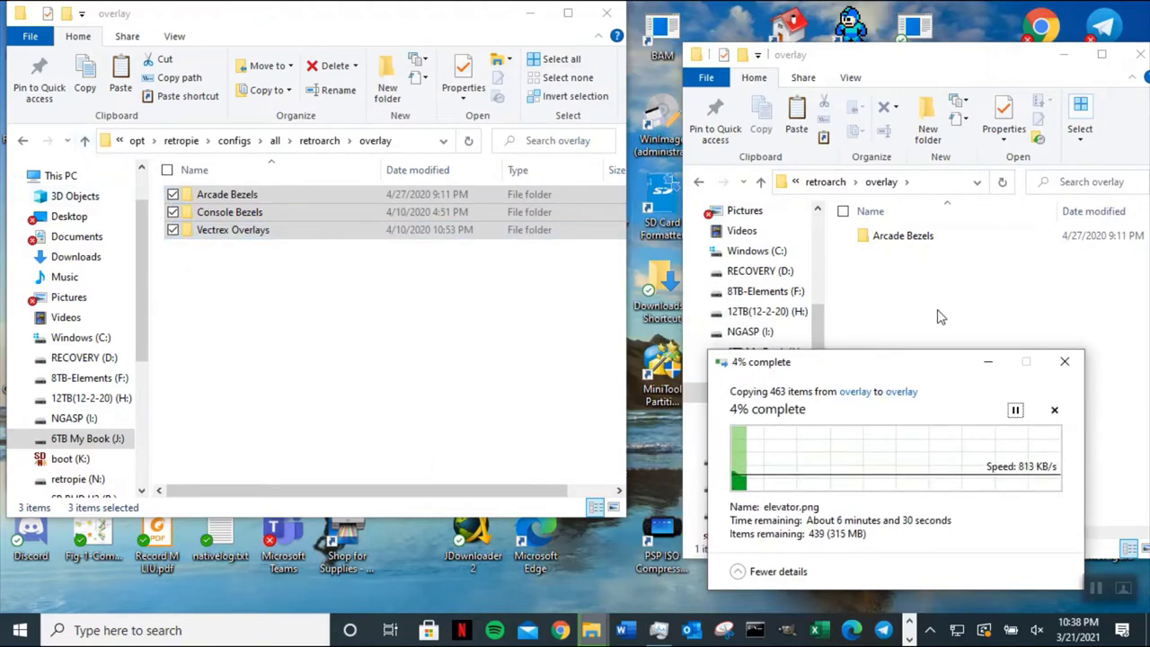
left_click(942, 182)
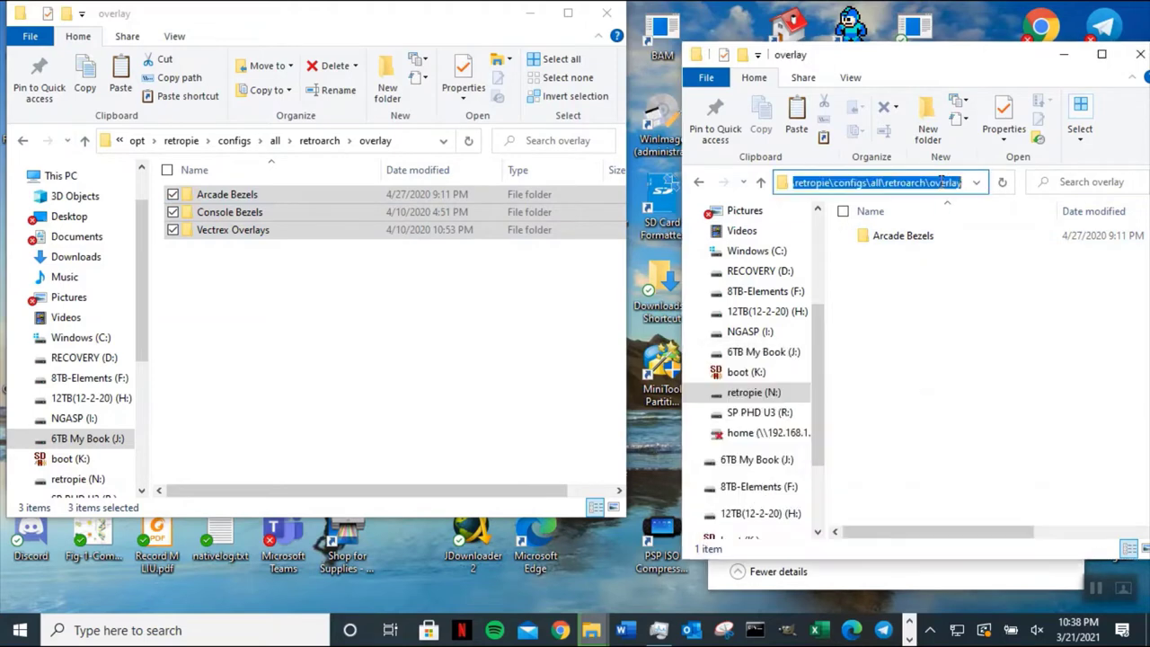
right_click(911, 184)
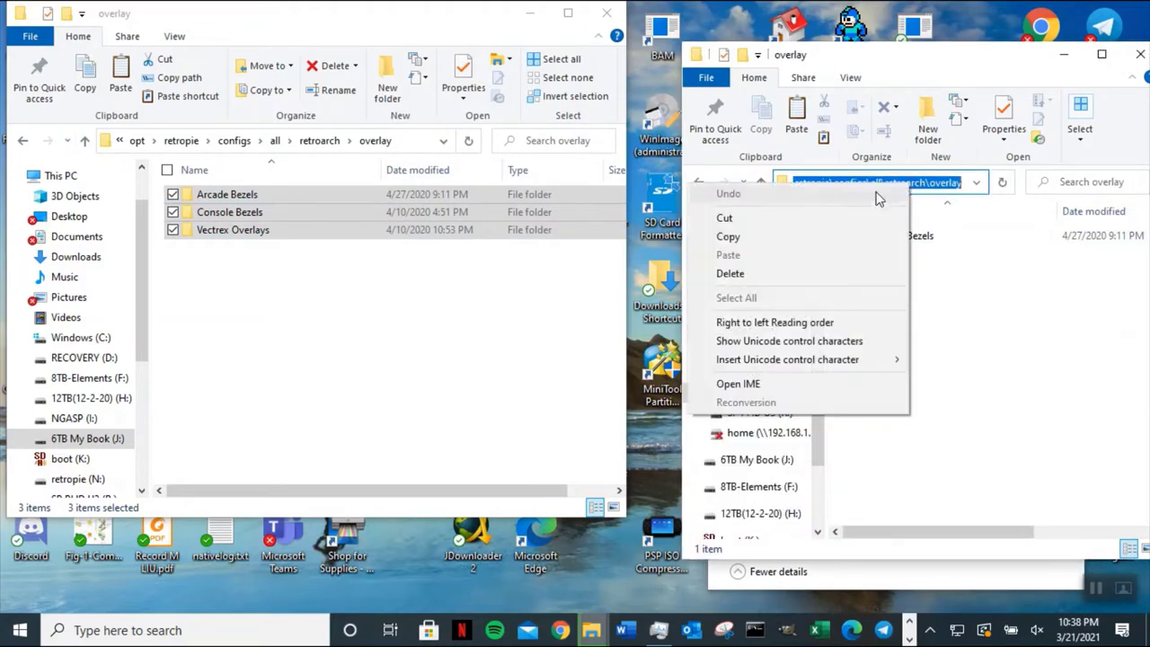
left_click(779, 230)
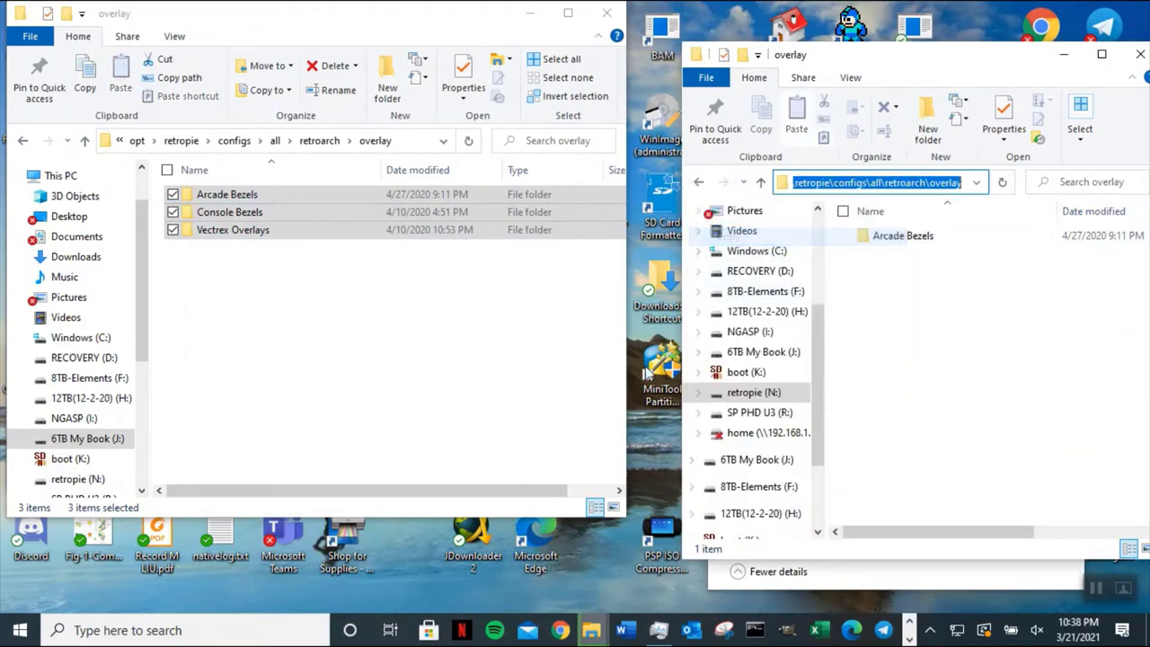
left_click(178, 632)
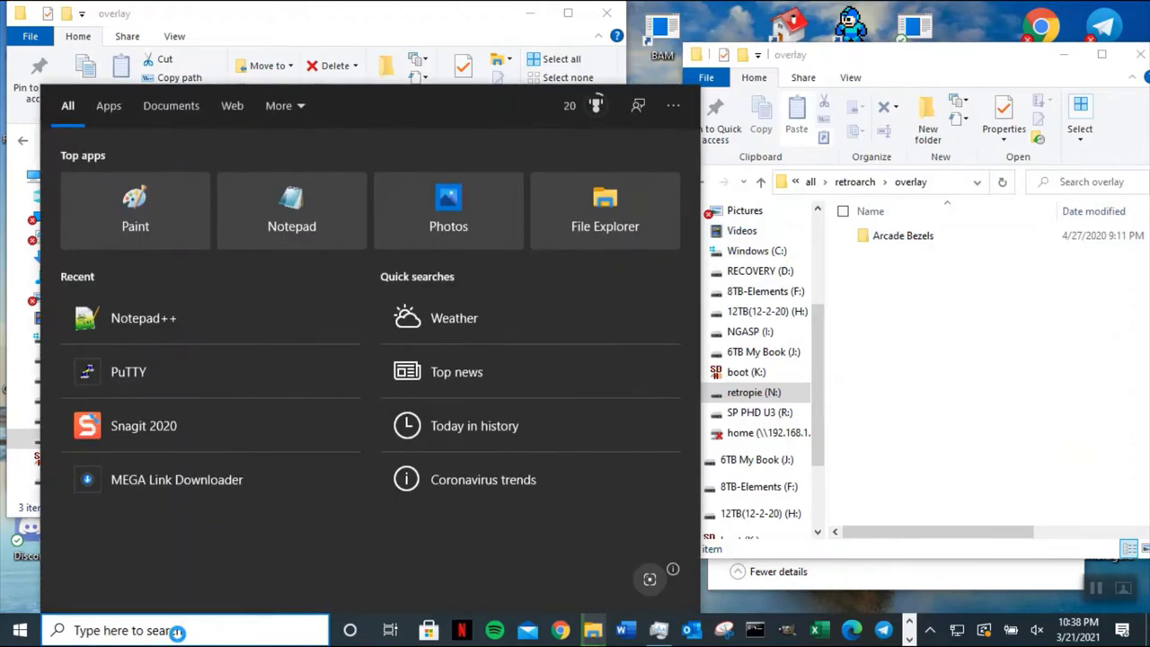
left_click(910, 639)
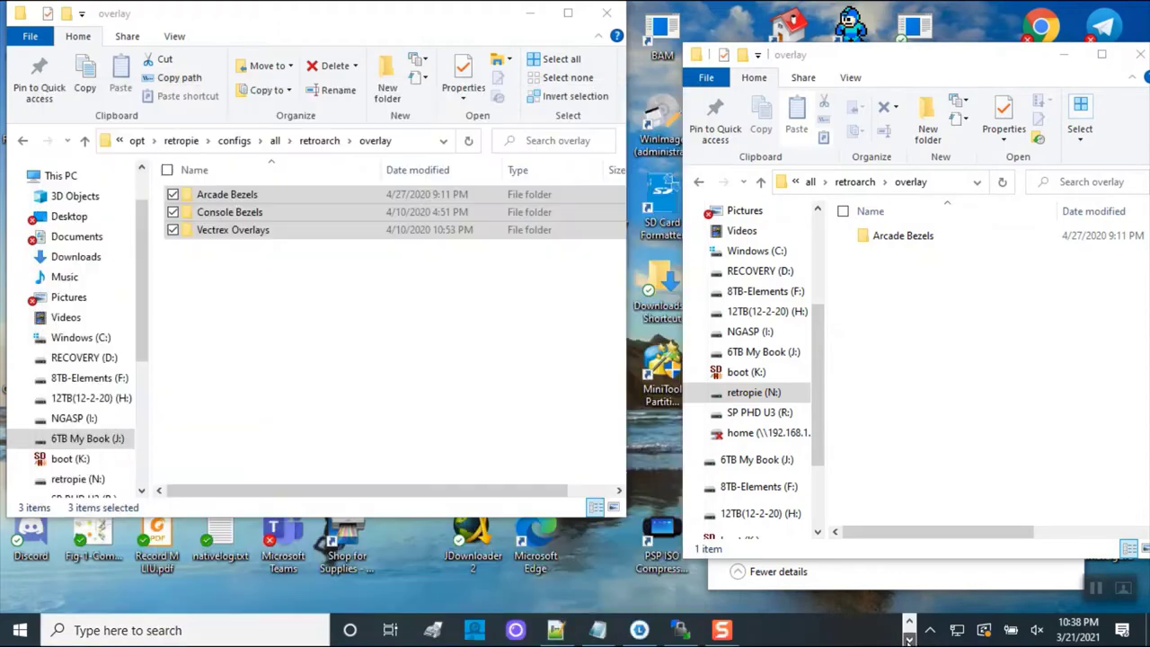
left_click(597, 630)
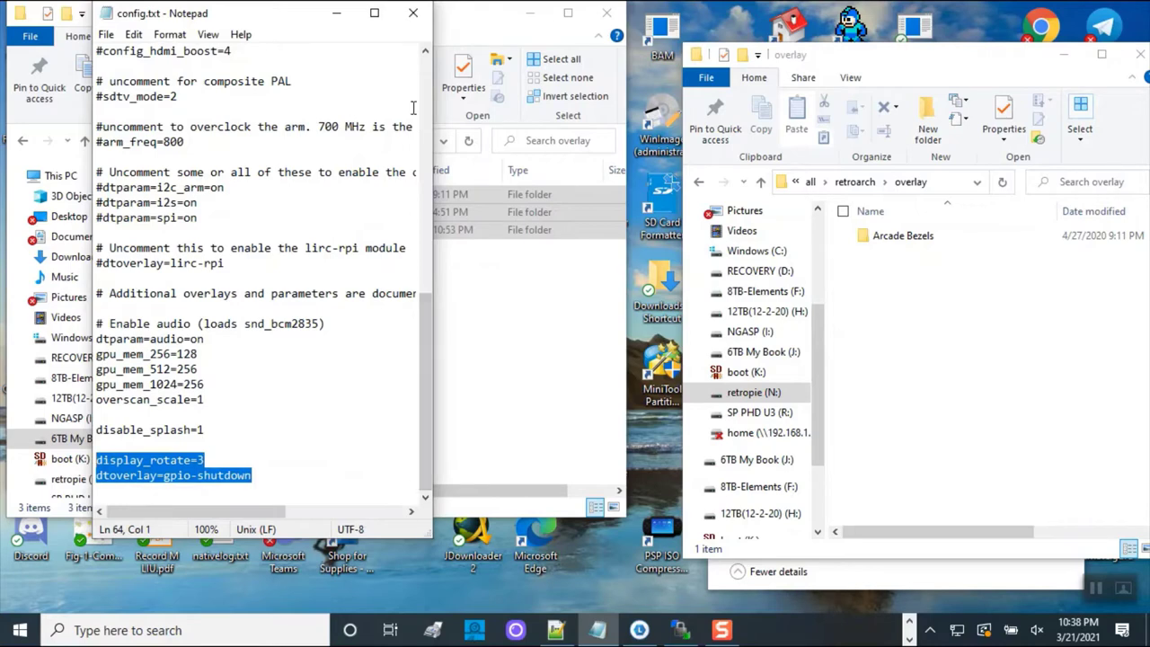
left_click(336, 12)
- Open a new blank Notepad document and widen its window
left_click(231, 629)
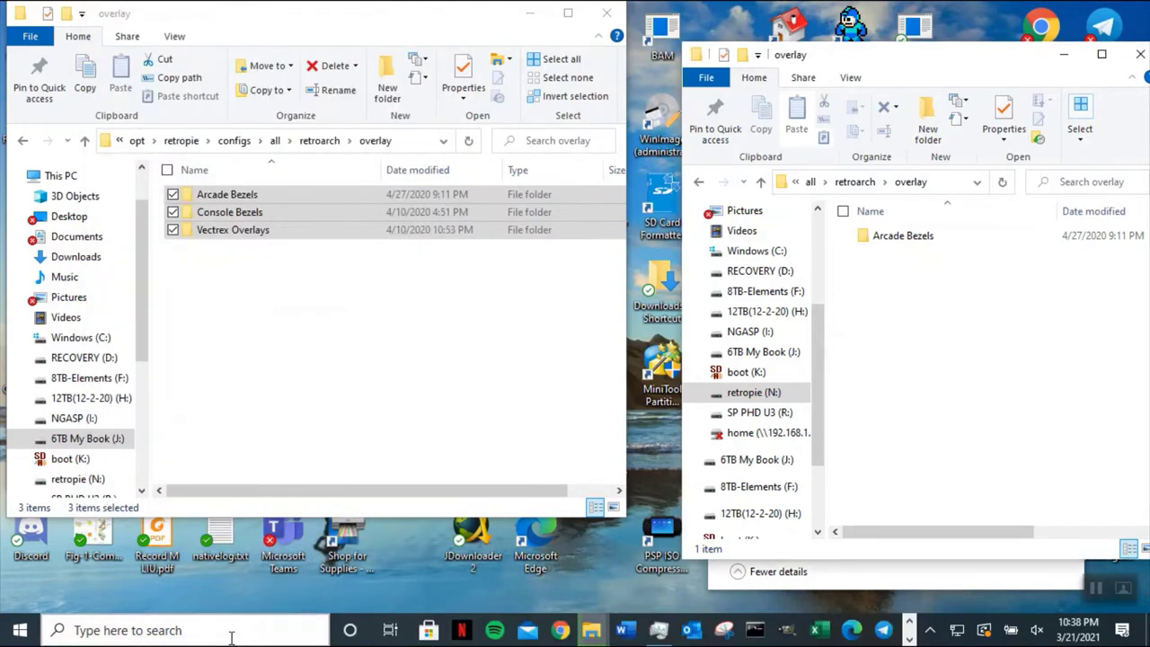
type("note")
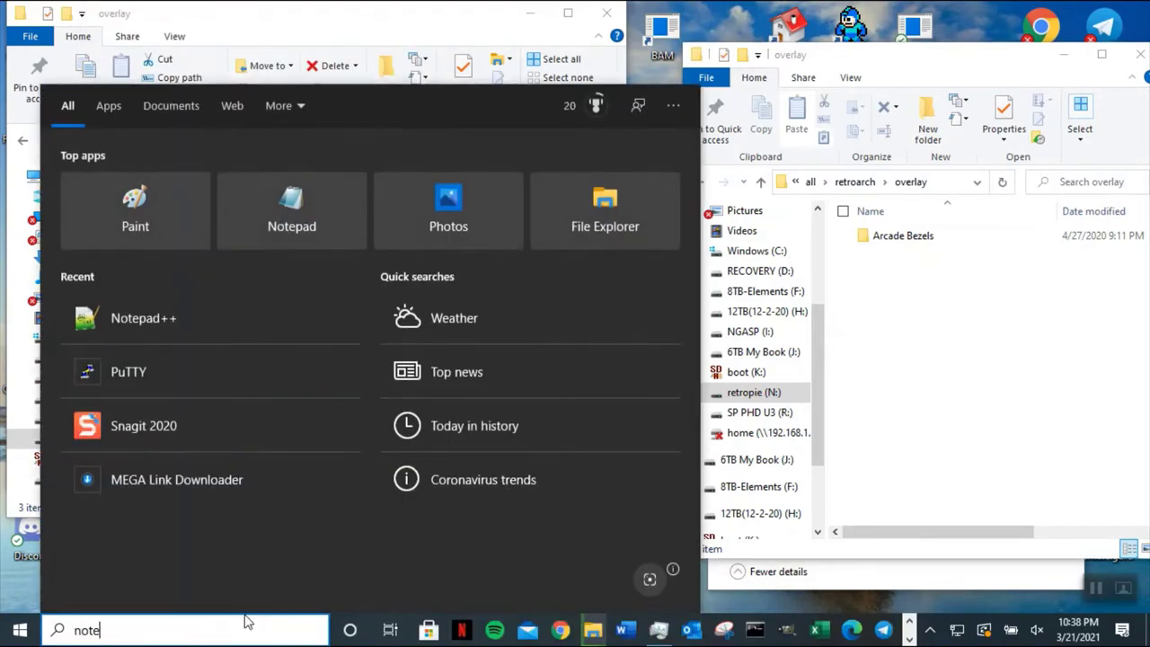
type("pad")
key("Return")
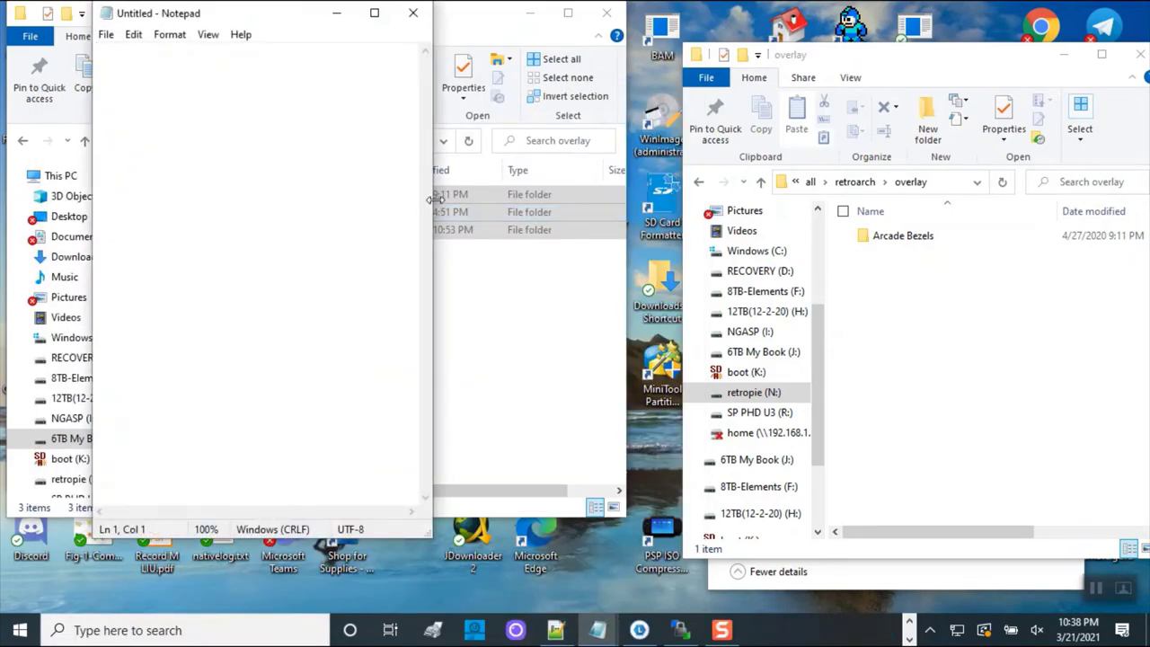
left_click_drag(432, 202, 769, 207)
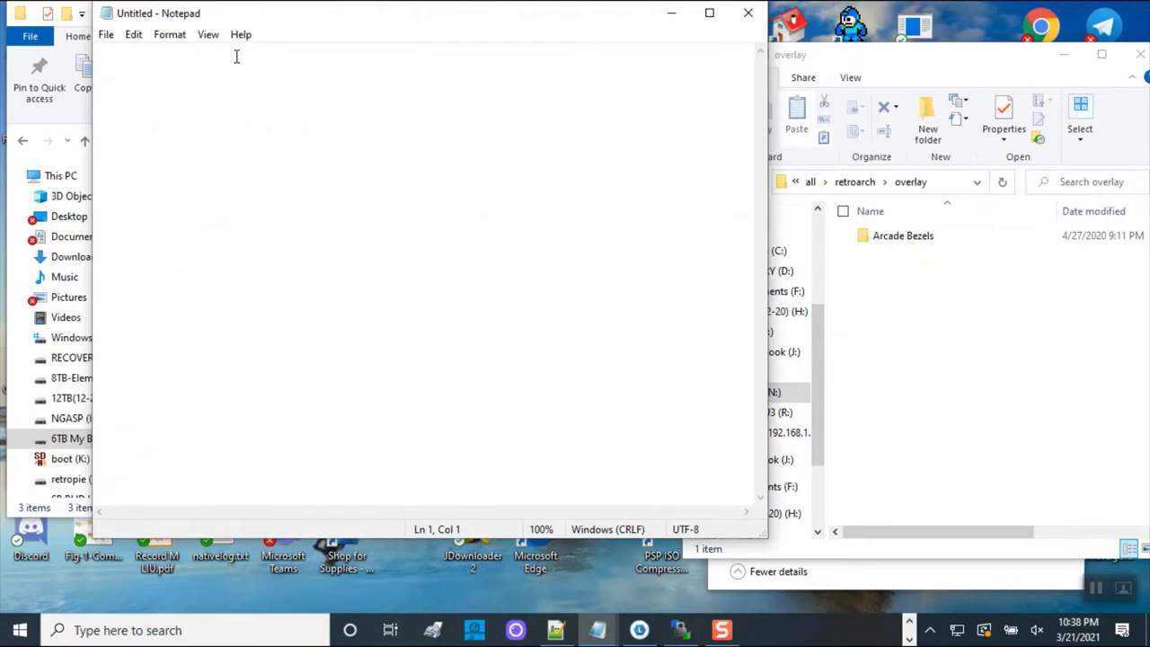
- Write the heading "Overlat location" in the note and paste the copied overlay path on the line below it
type("Overlat ")
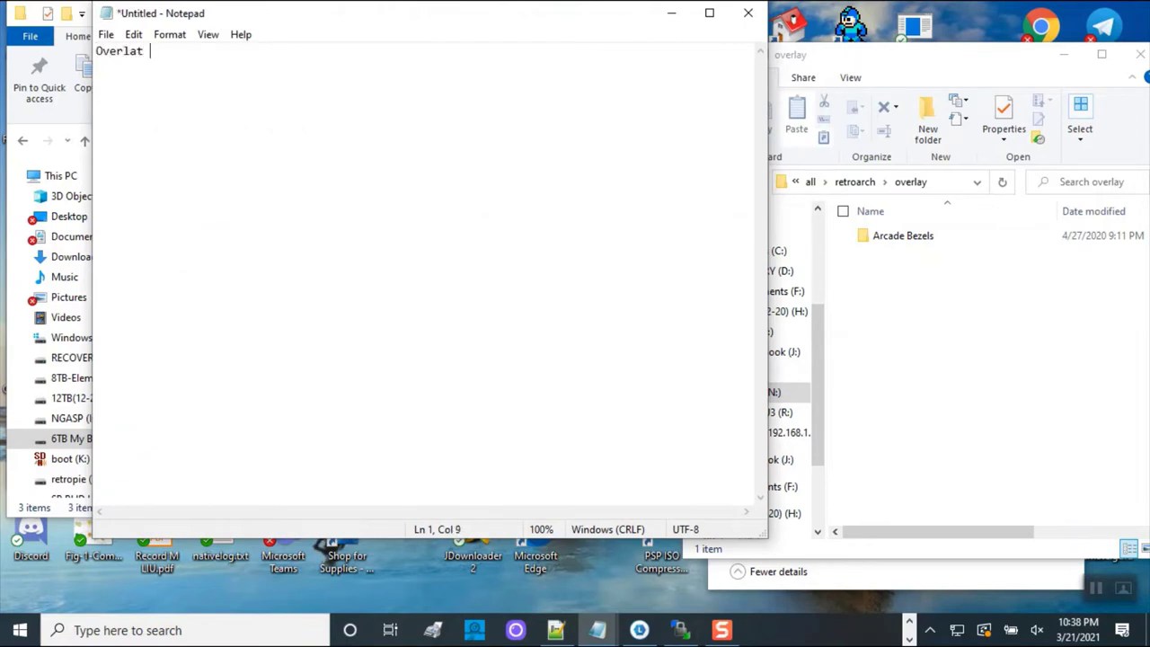
type("location")
key("ctrl+v")
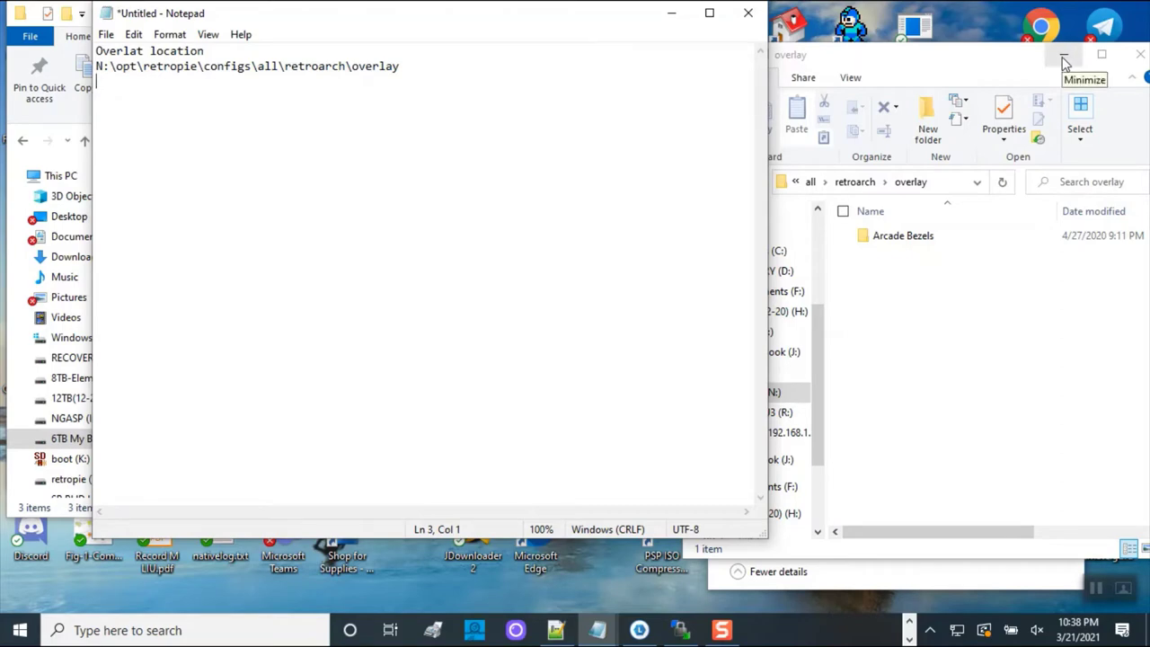
- Bring the card's overlay folder window forward and reposition it beside the note
left_click(978, 64)
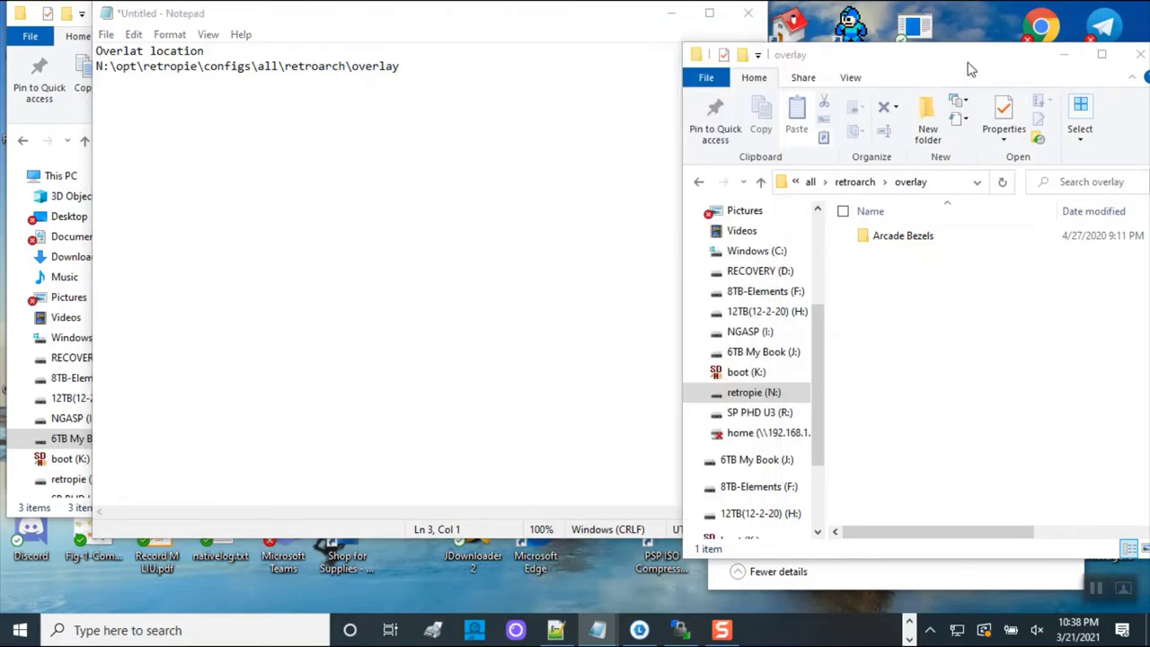
left_click_drag(971, 67, 843, 171)
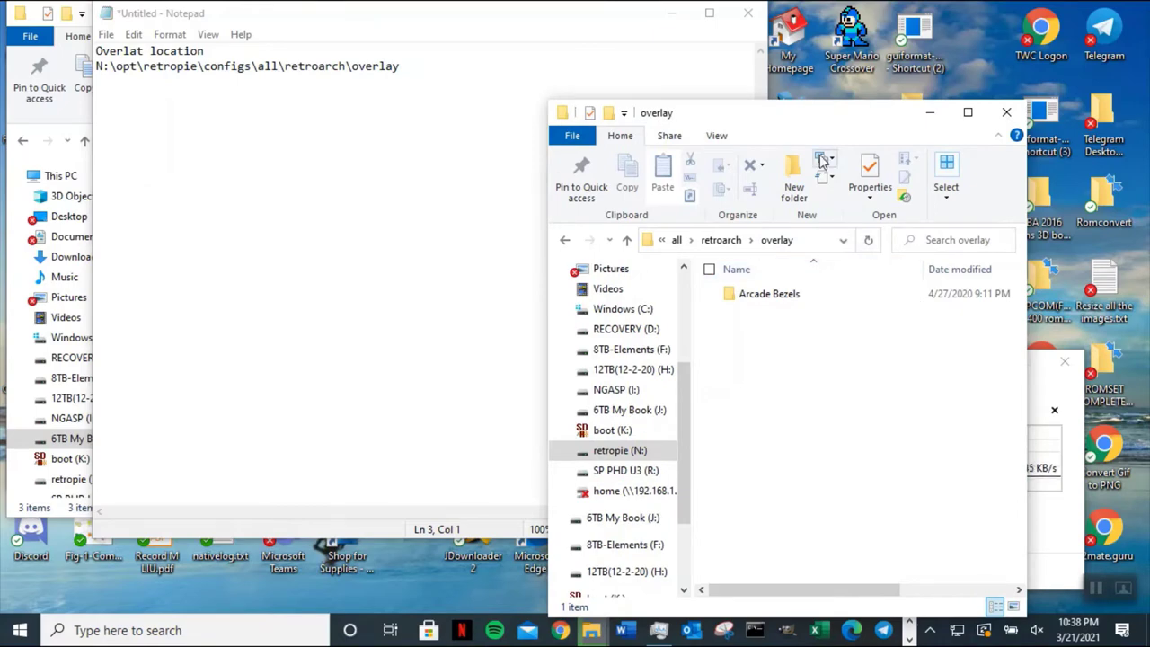
left_click_drag(818, 124, 912, 47)
- Add the line "replace difference version of FBAlpha2012 and Mame2003-plus" below the overlay path in the note
left_click(385, 218)
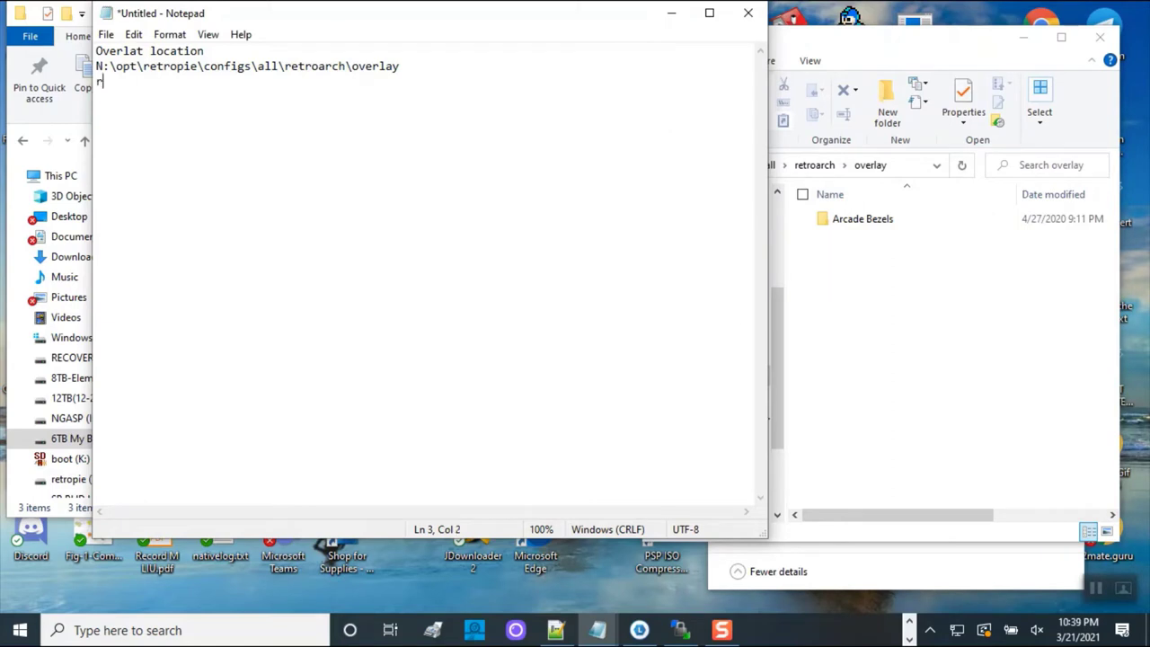
type("replace difference ")
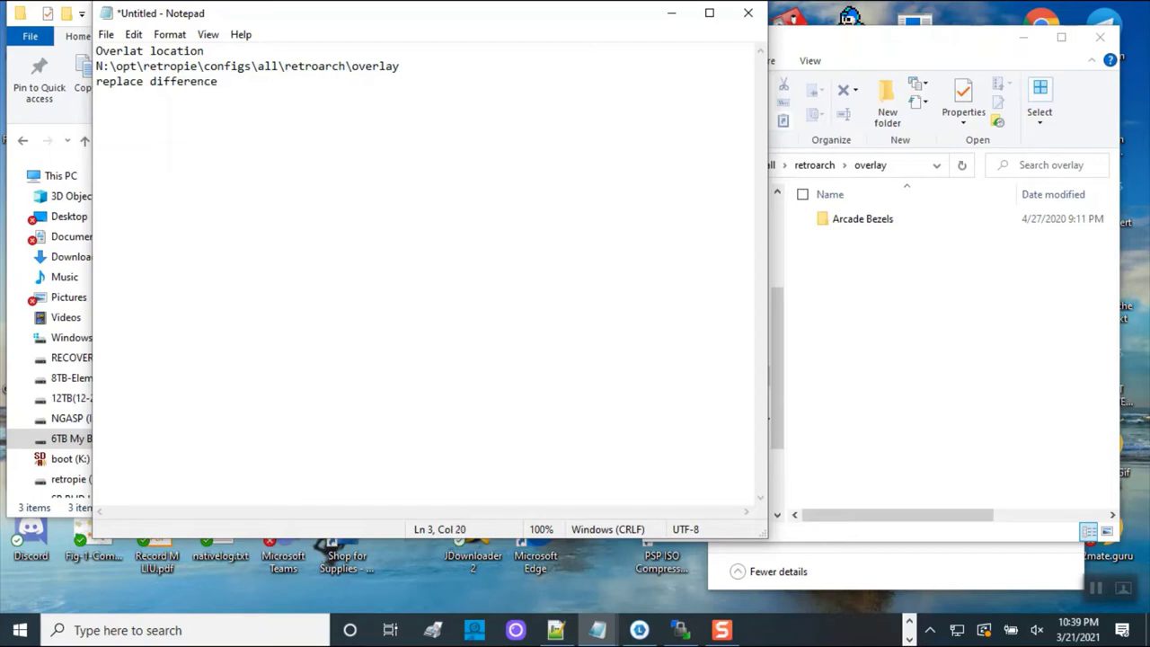
type("version of")
type(" FBap")
type("Ap")
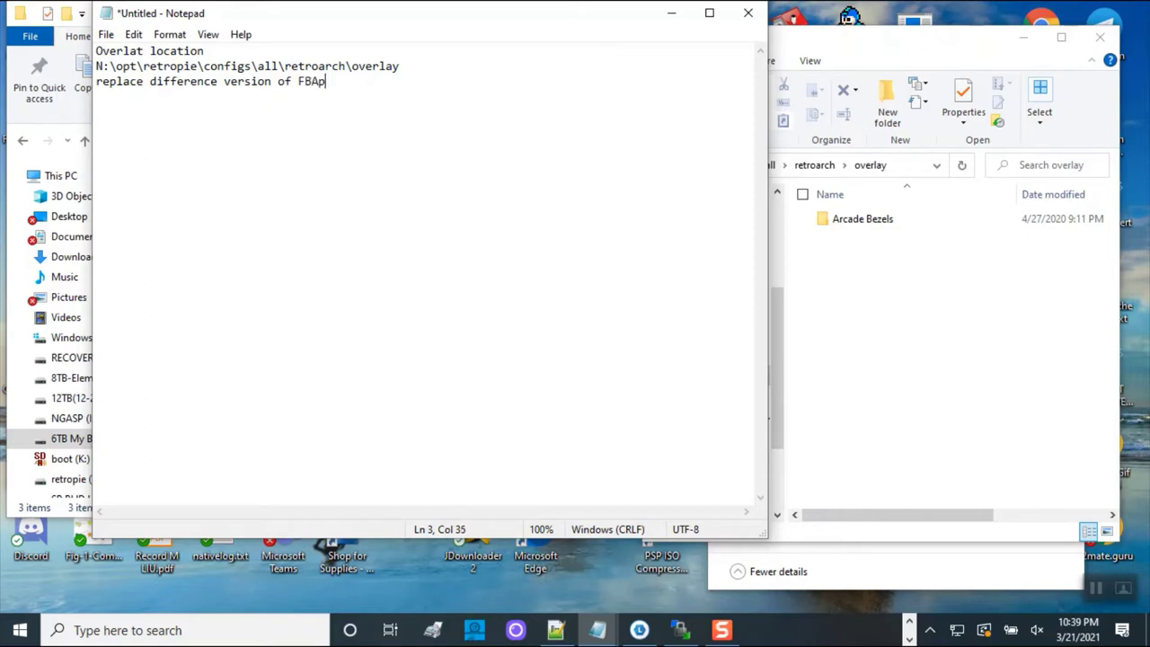
type("lh")
type("ha")
type("2012 and ")
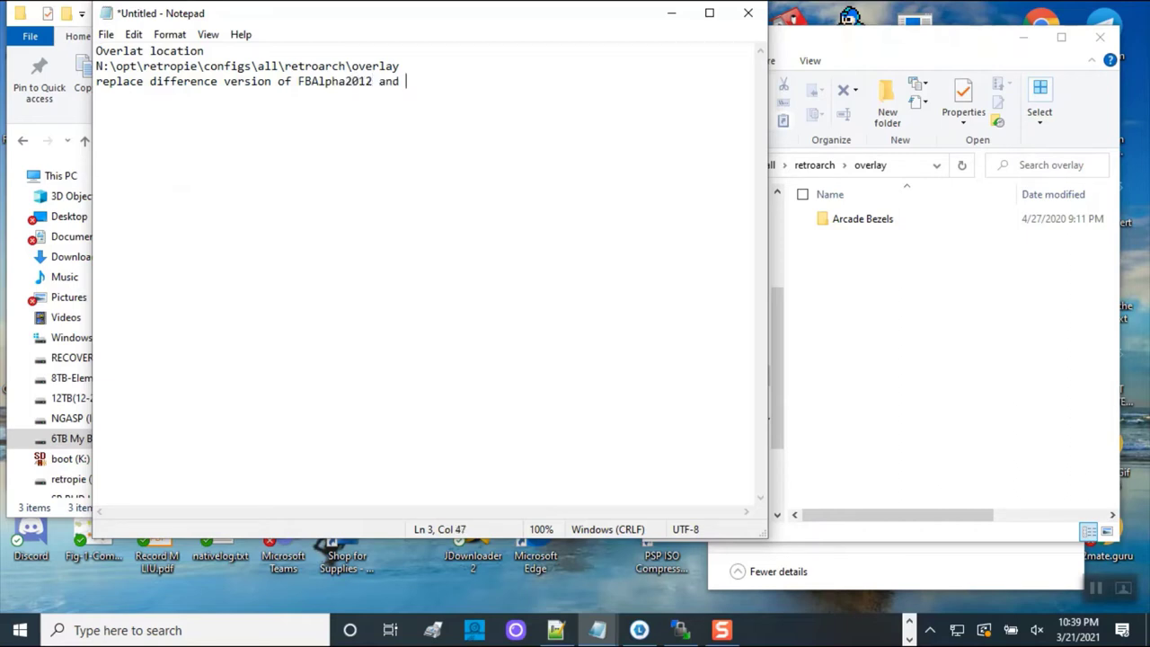
type("Mame2003 plus")
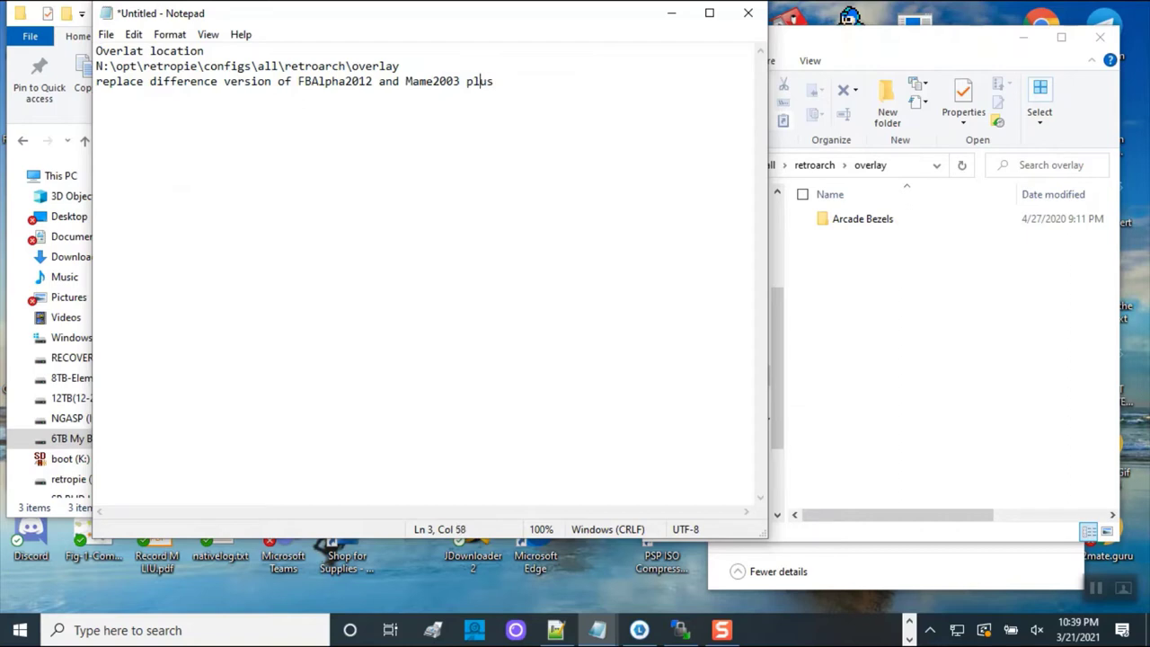
key("BackSpace")
type("-")
- Uncover the folder windows and open opt\retropie\libretrocores in both the backup and retropie (N:), widening the card's window
left_click_drag(593, 12, 593, 315)
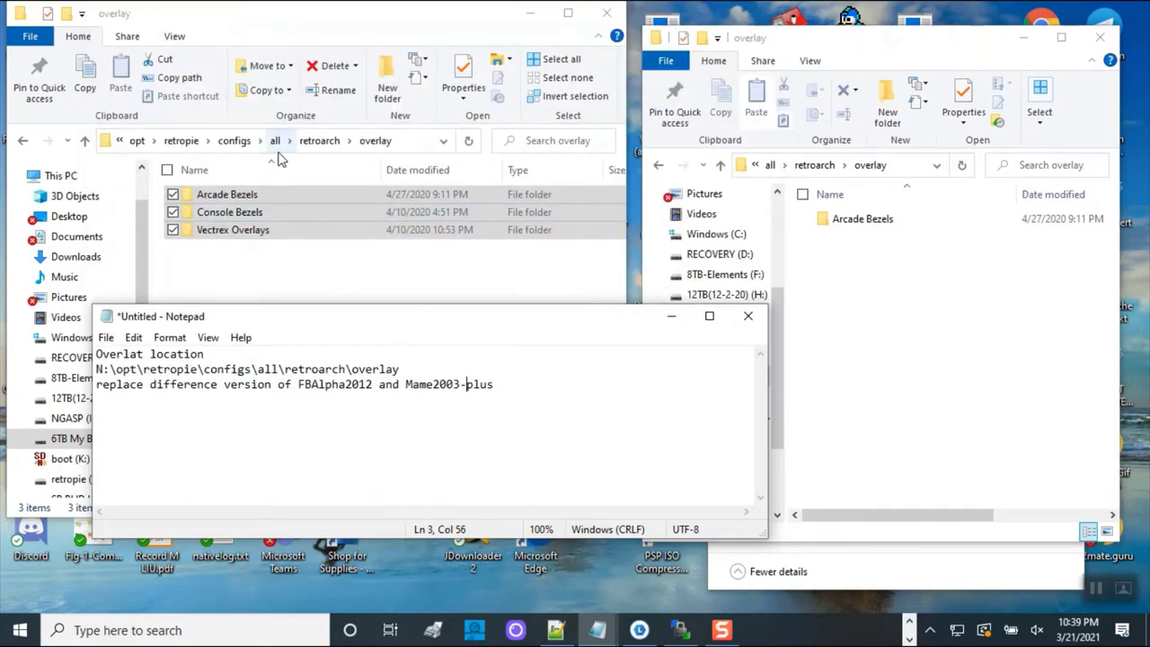
left_click(182, 142)
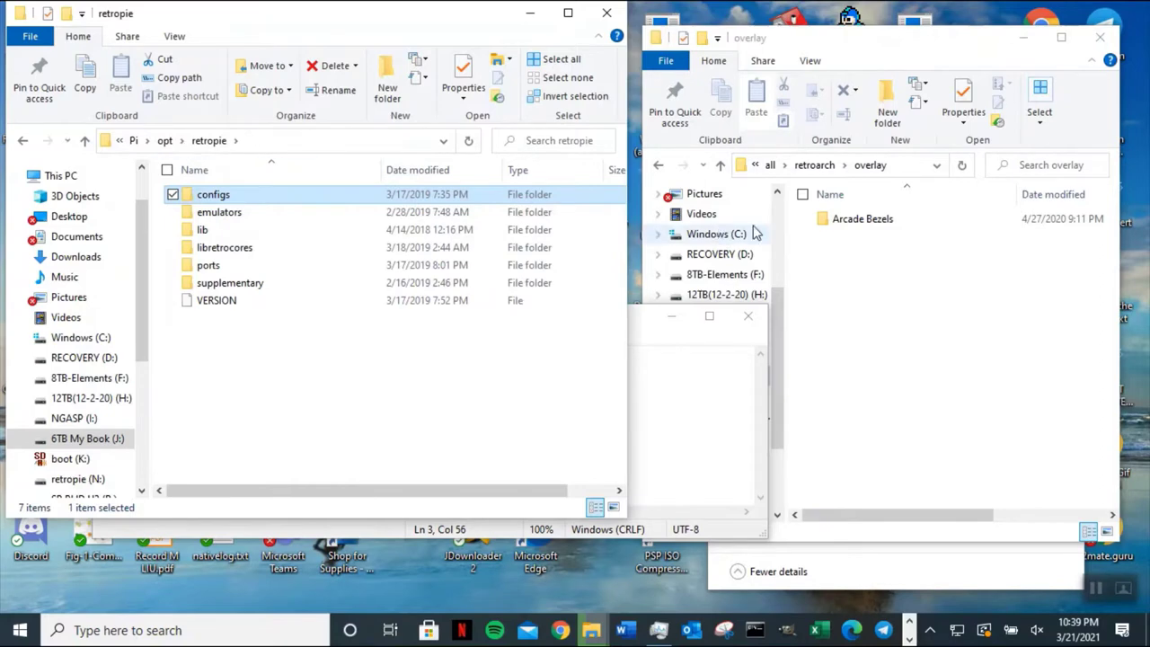
left_click(818, 167)
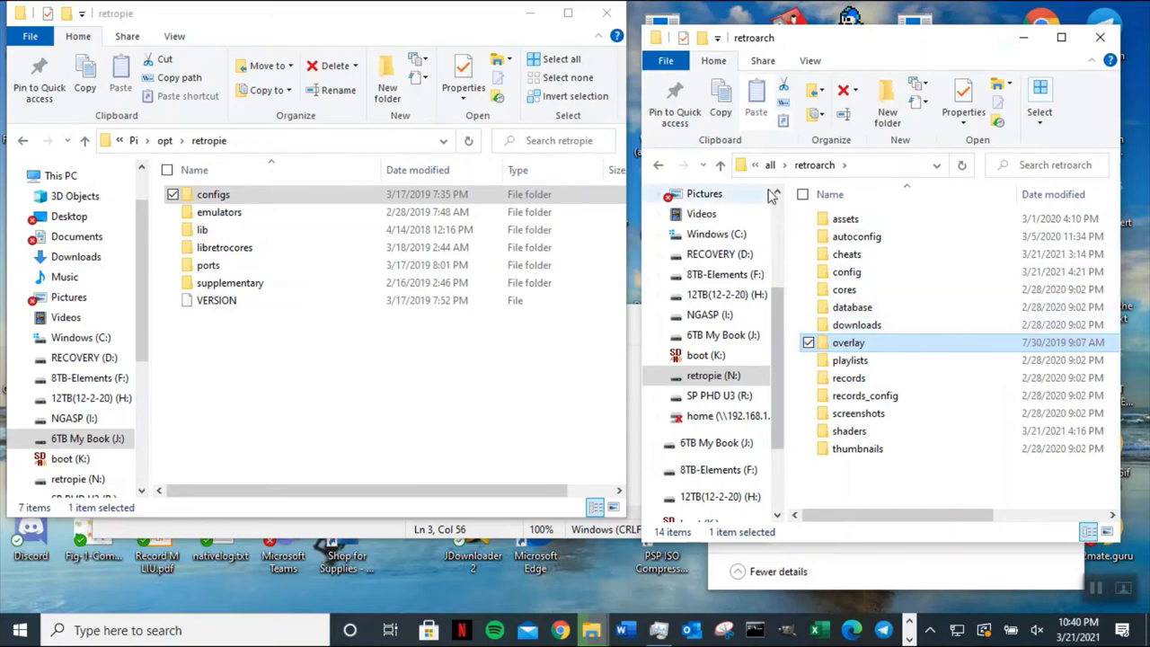
left_click_drag(642, 178, 505, 180)
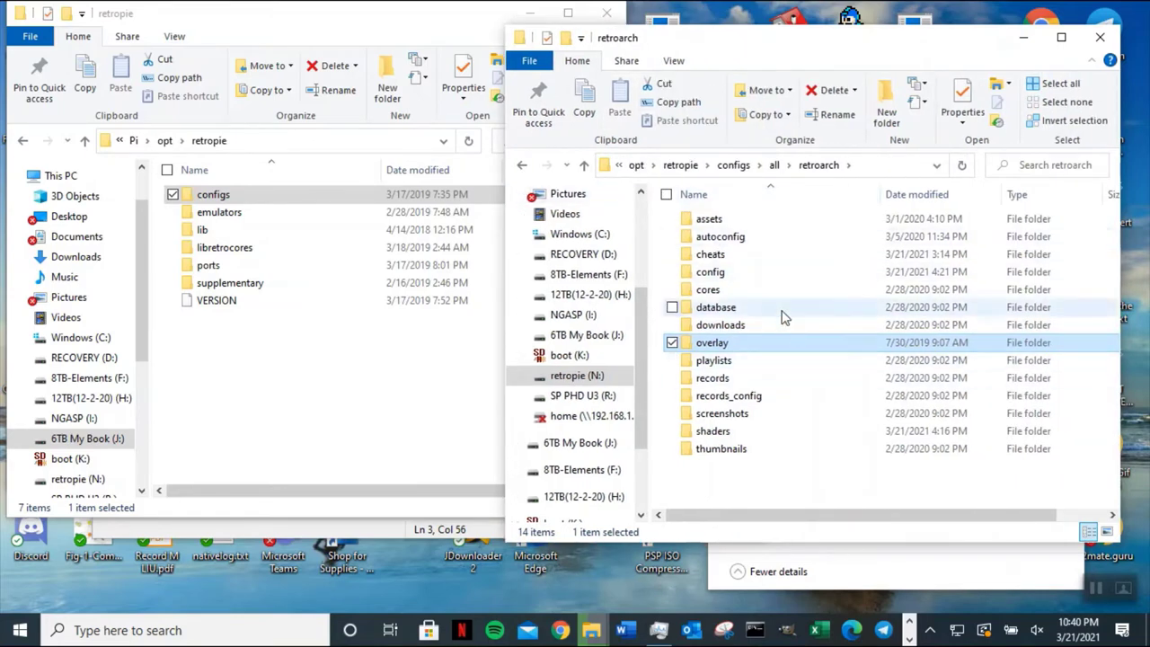
left_click(683, 167)
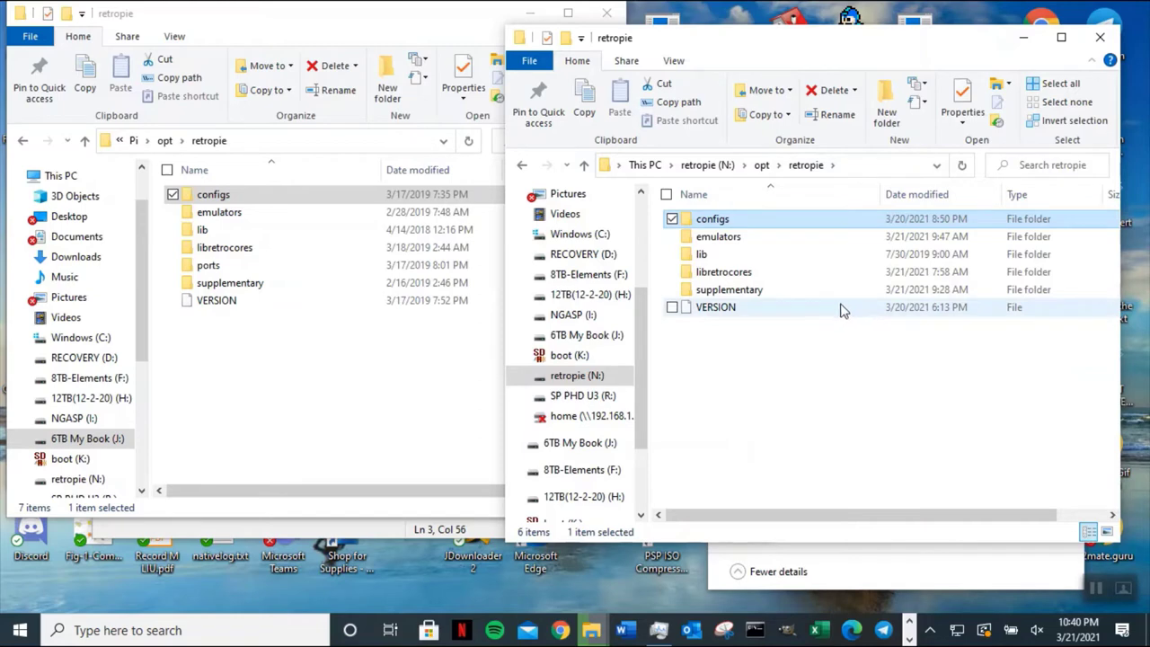
double_click(800, 275)
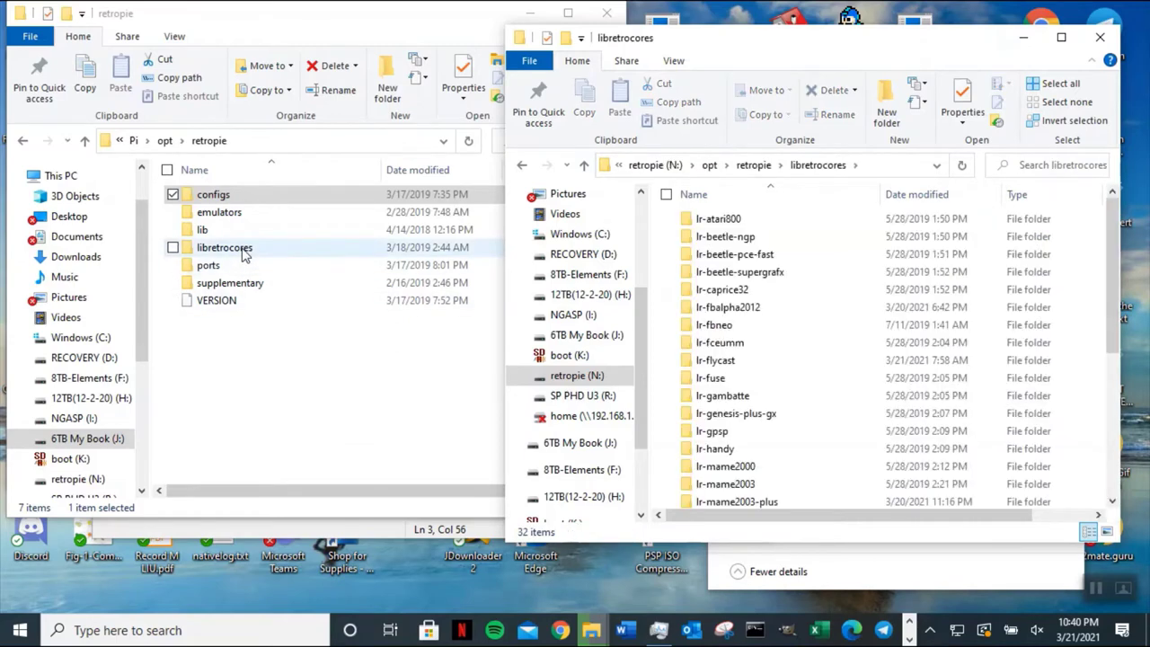
double_click(241, 250)
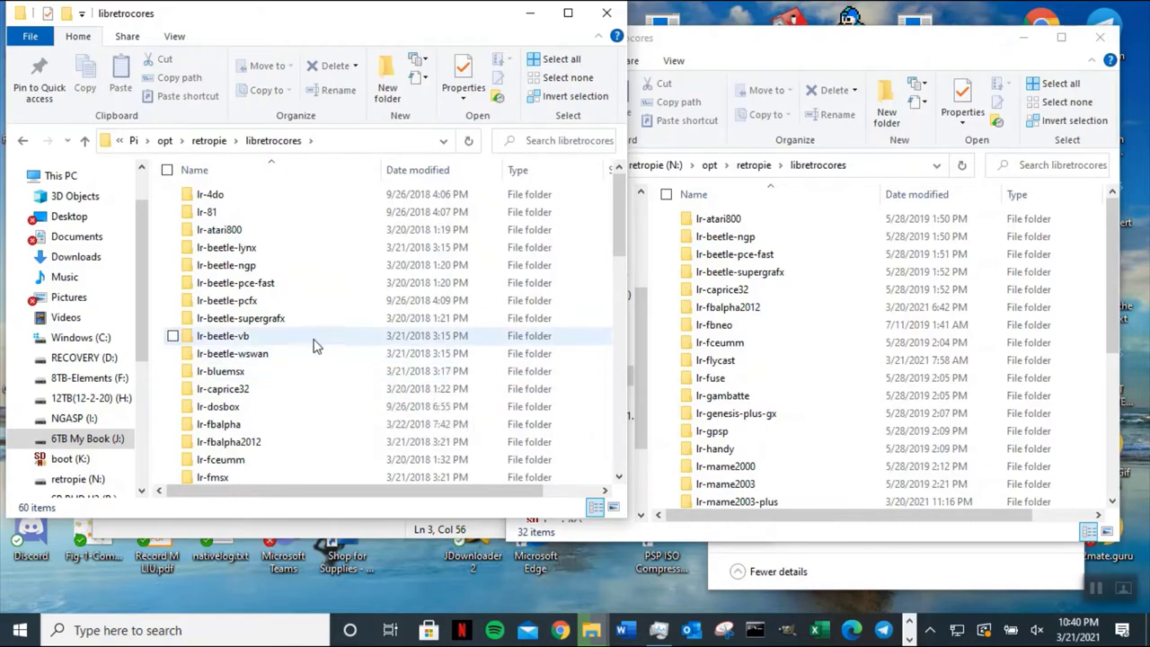
- Open the lr-fbalpha2012 folder in both the backup's and the card's libretrocores folders
left_click(278, 447)
double_click(279, 447)
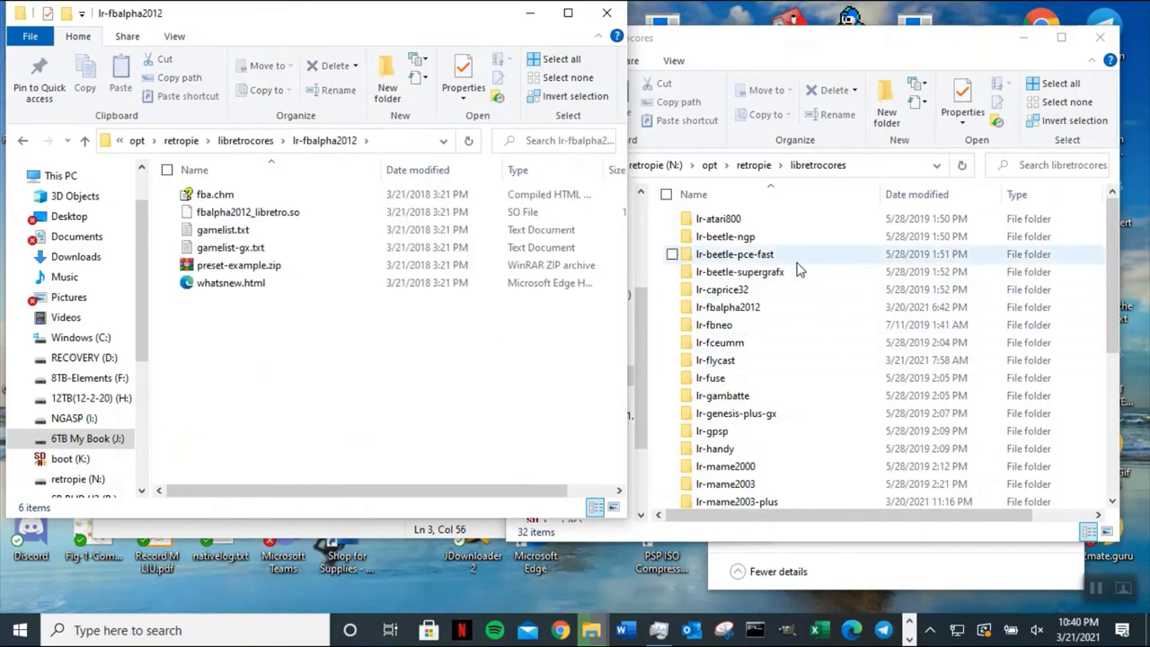
left_click(780, 308)
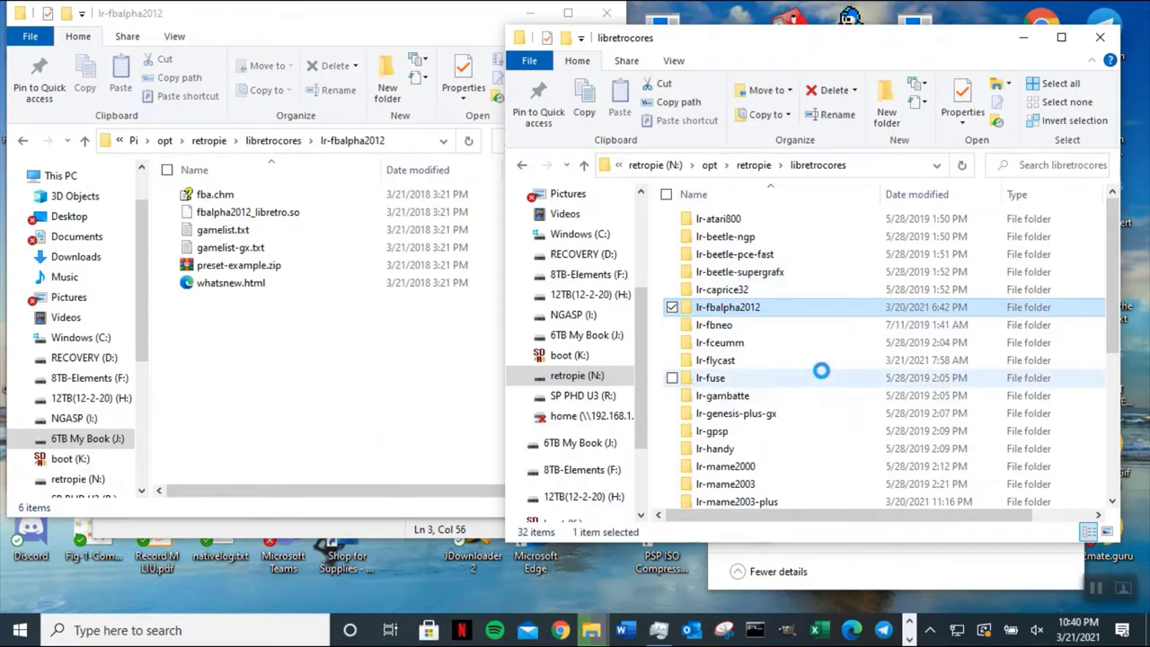
double_click(834, 309)
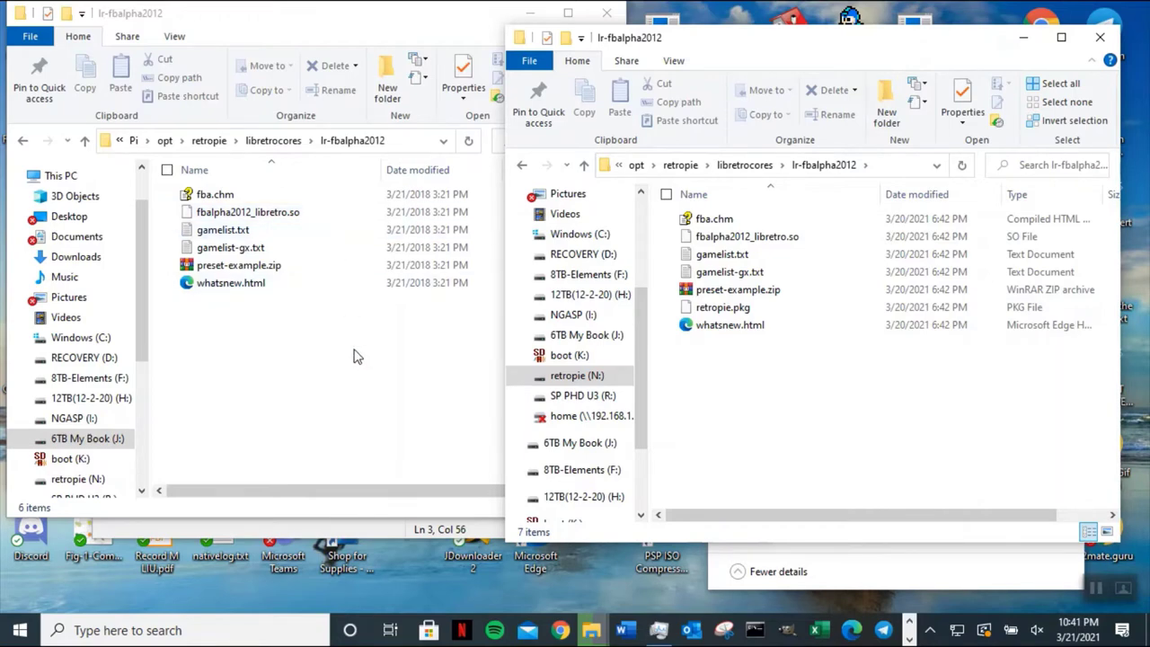
- Compare the file sizes of fbalpha2012_libretro.so in the backup and on the card, and arrange both folder windows side by side
left_click(343, 213)
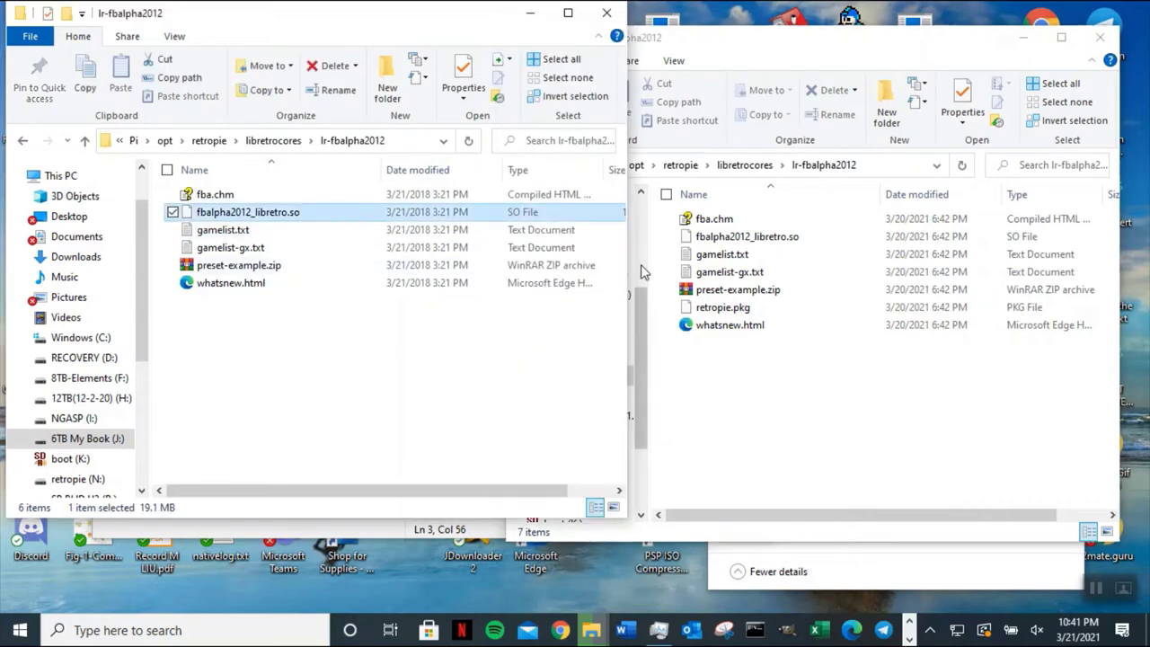
left_click_drag(628, 272, 695, 272)
left_click_drag(886, 513, 1066, 513)
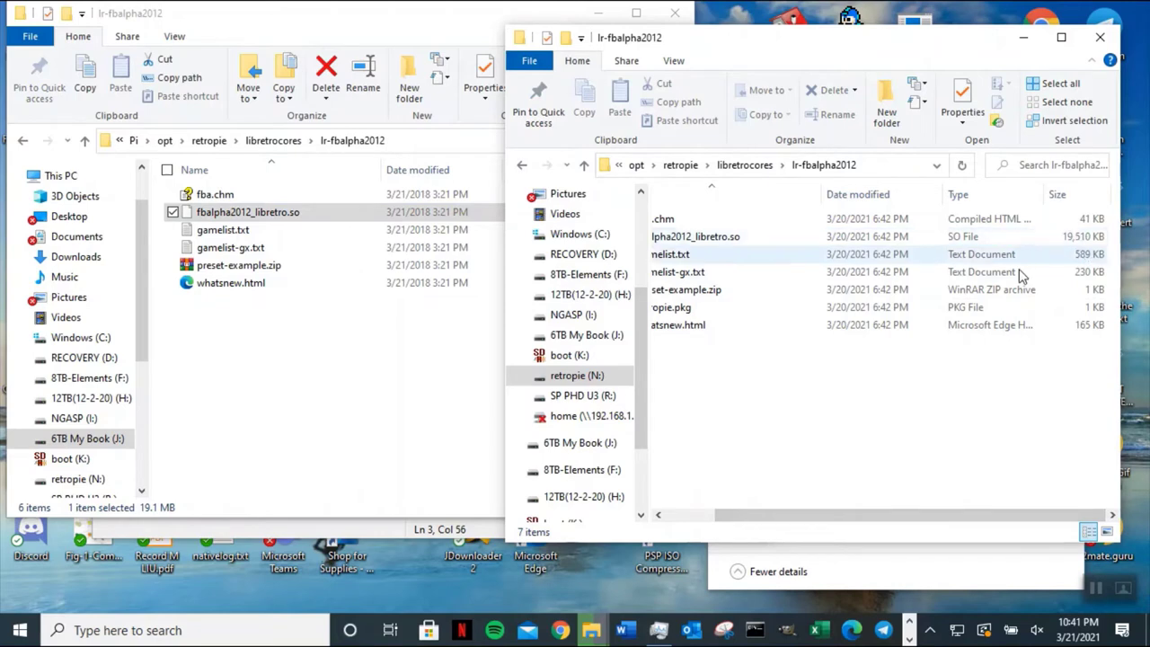
left_click(330, 381)
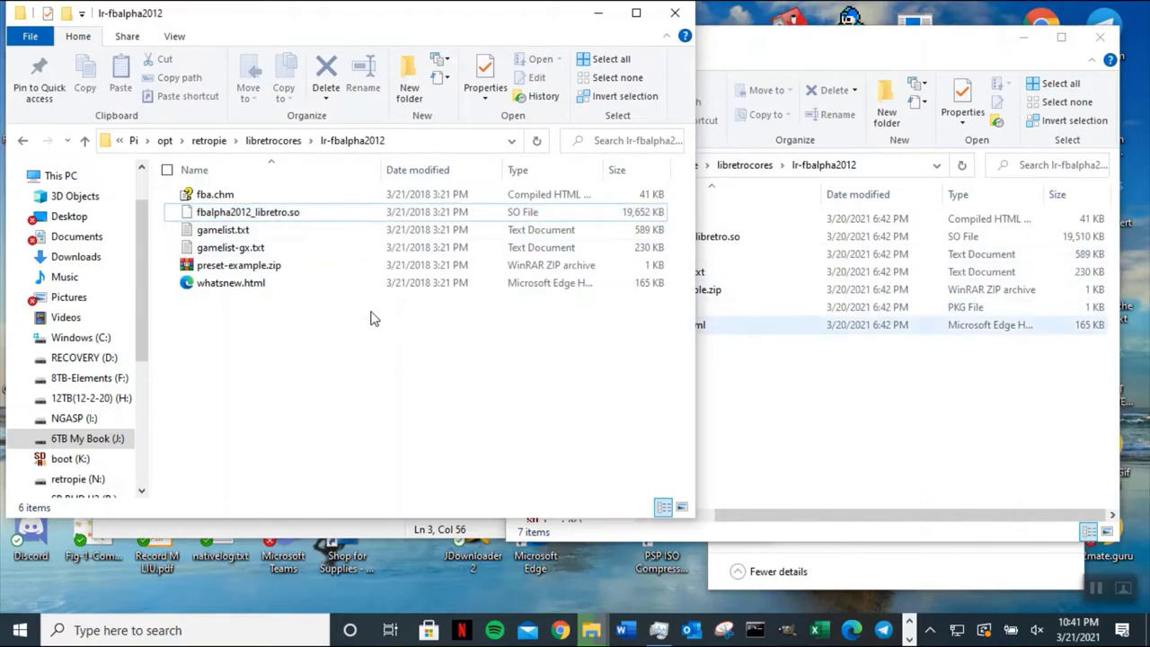
left_click_drag(699, 298, 498, 336)
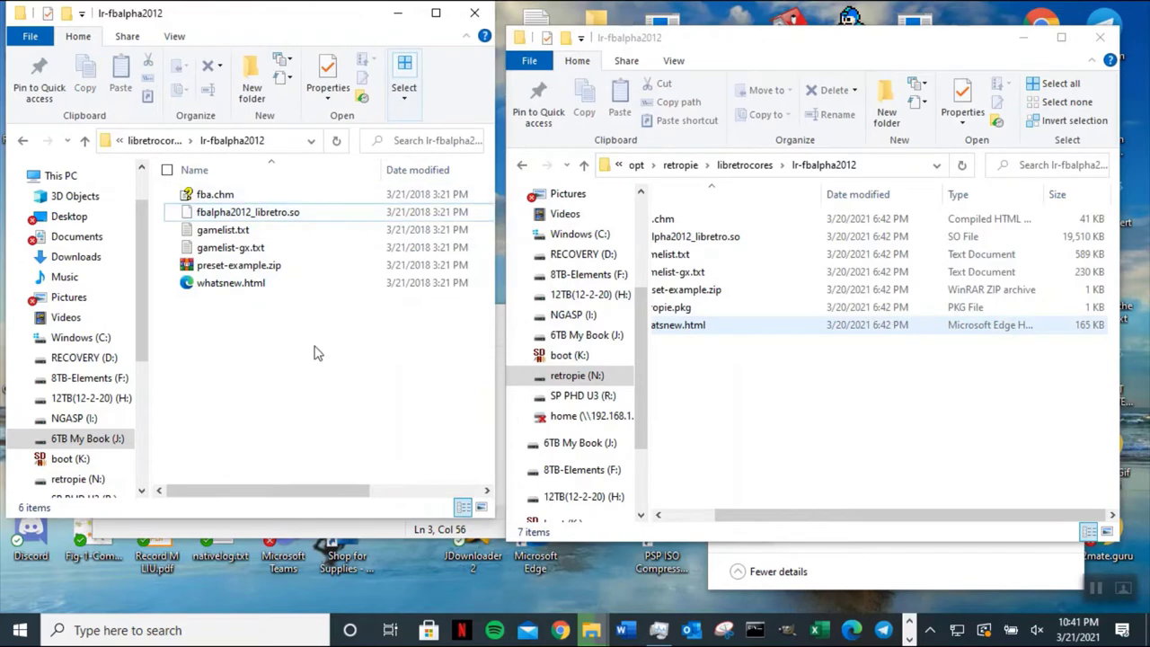
left_click(742, 383)
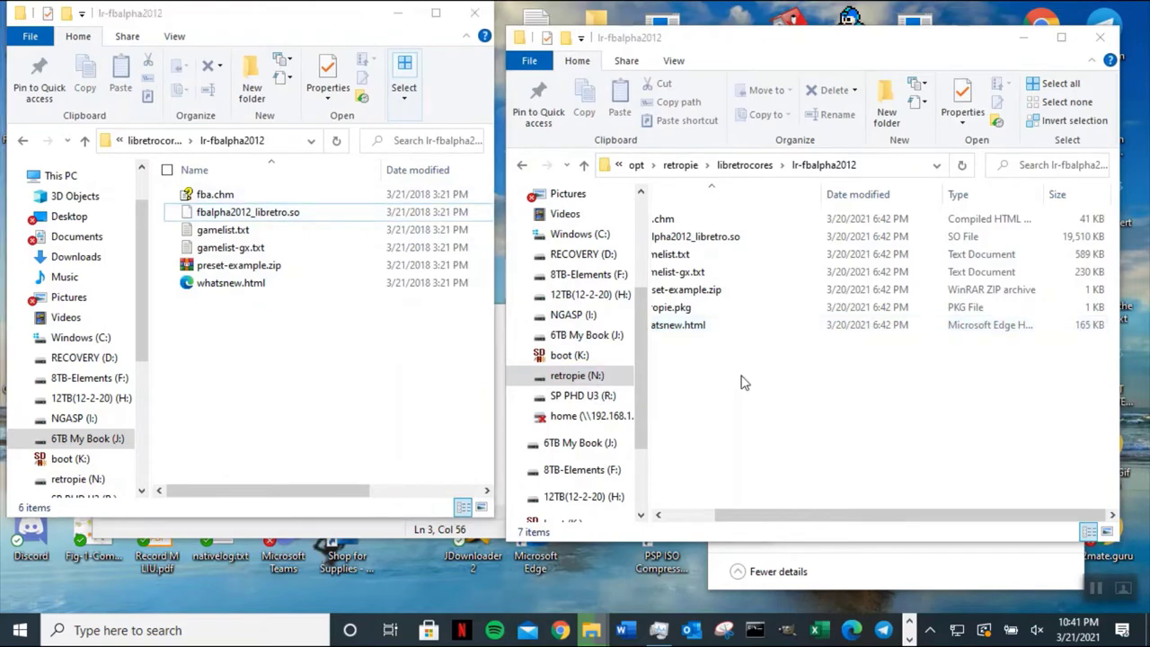
- Return both the backup and card windows from lr-fbalpha2012 to their libretrocores folders
left_click(676, 515)
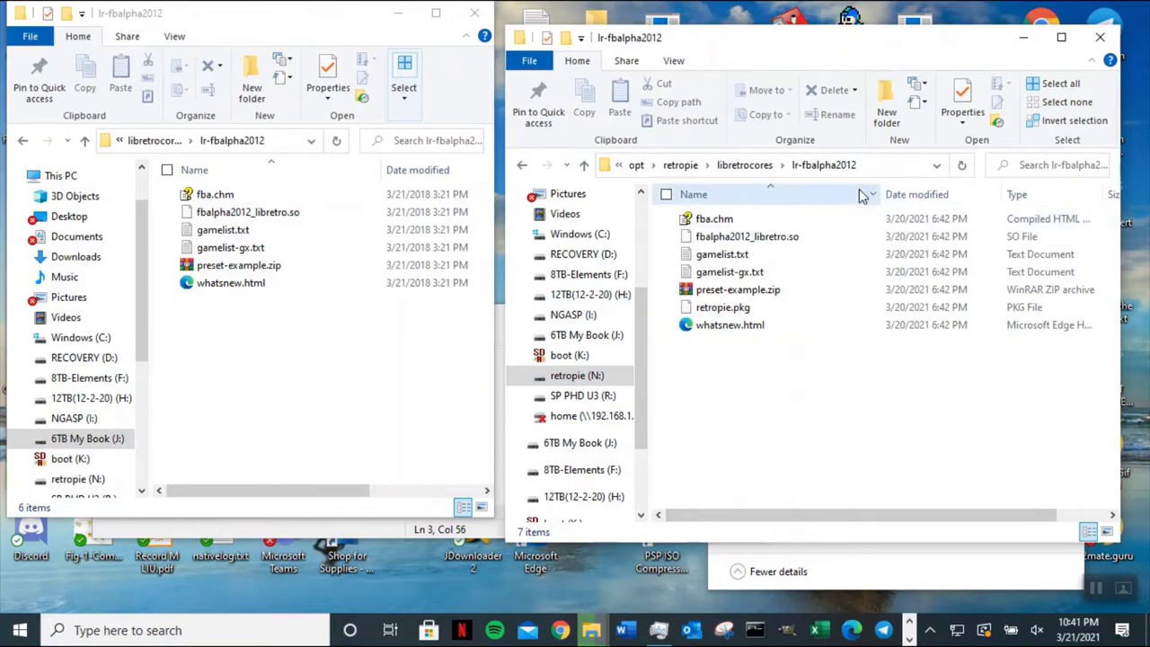
left_click(84, 144)
left_click(84, 144)
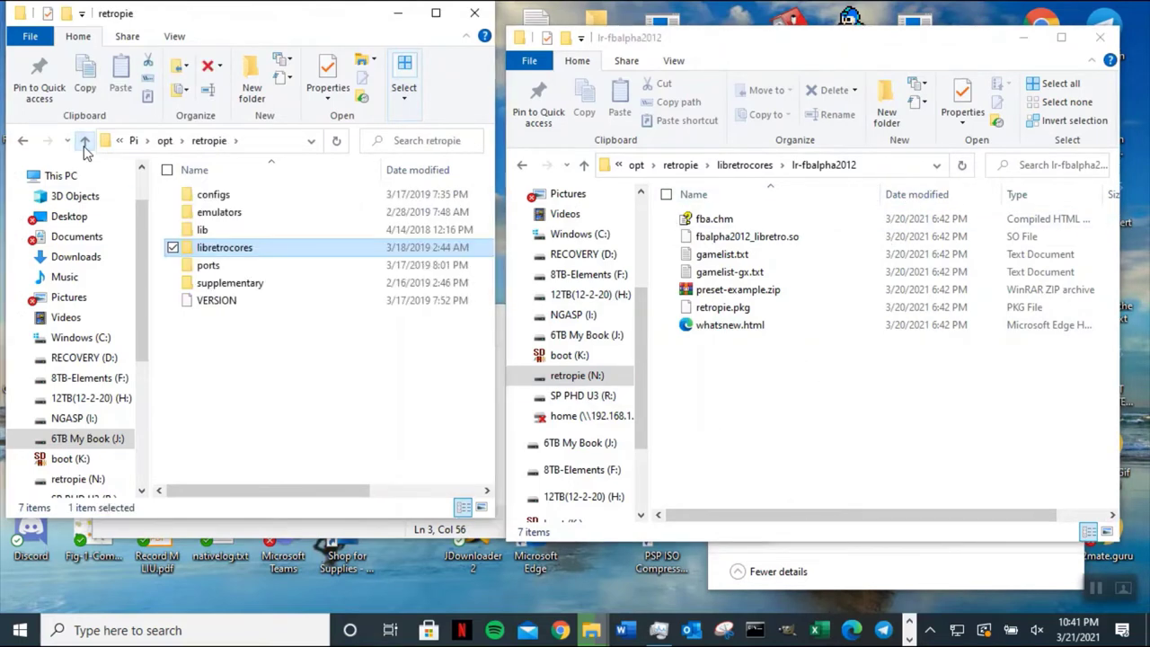
double_click(248, 252)
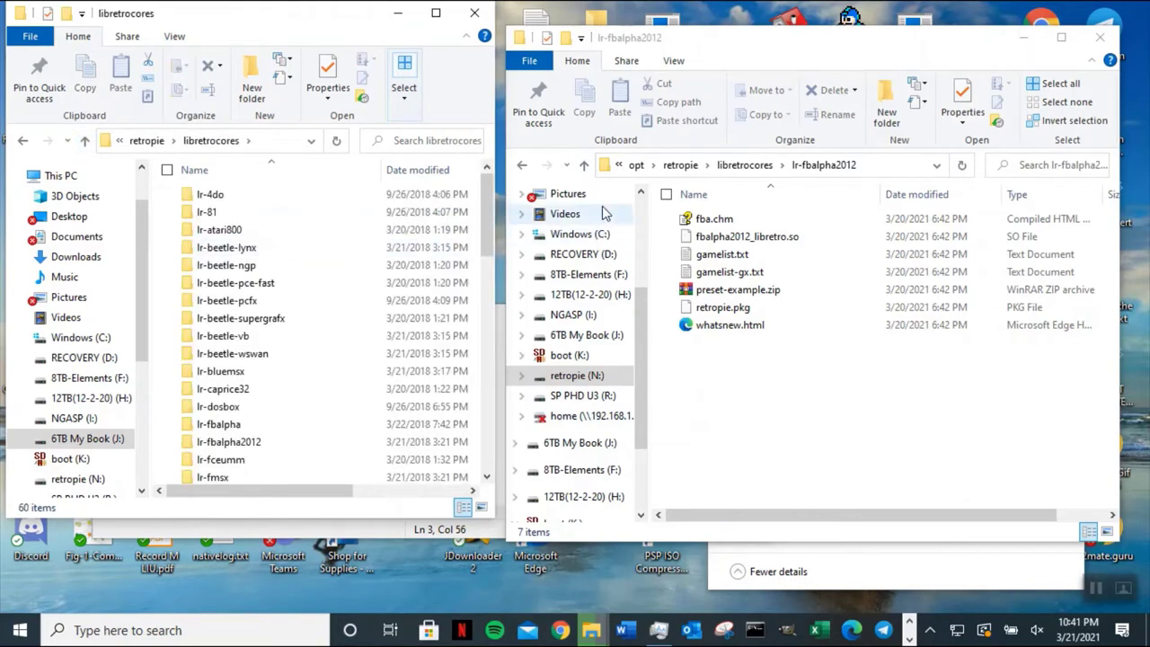
left_click(584, 171)
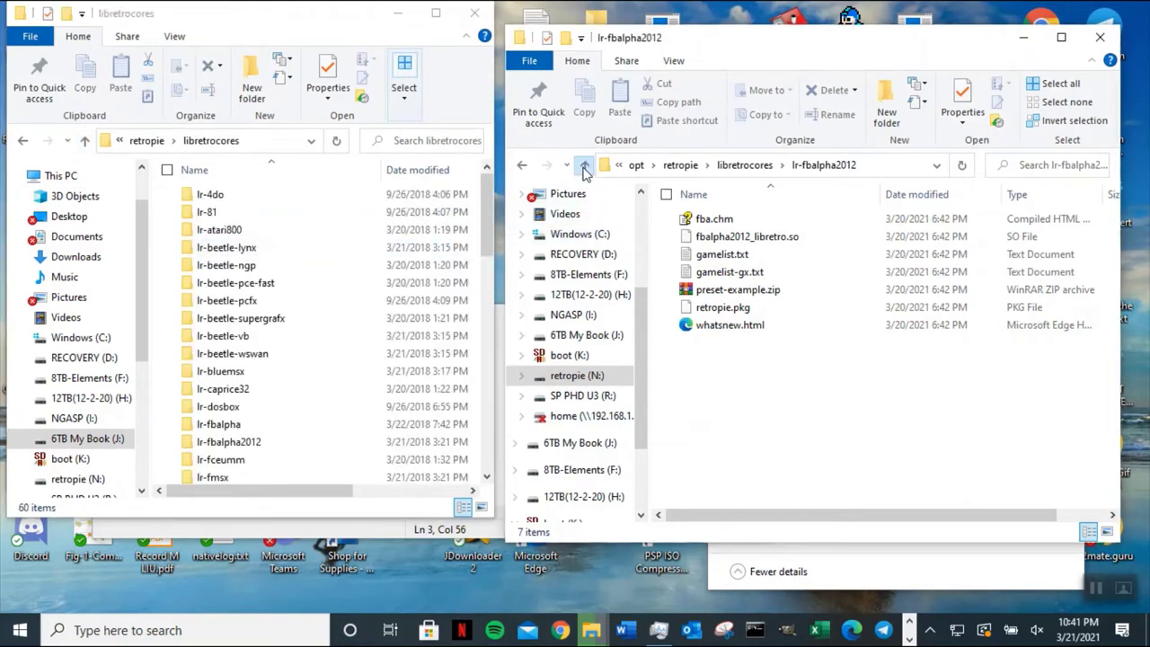
left_click(582, 165)
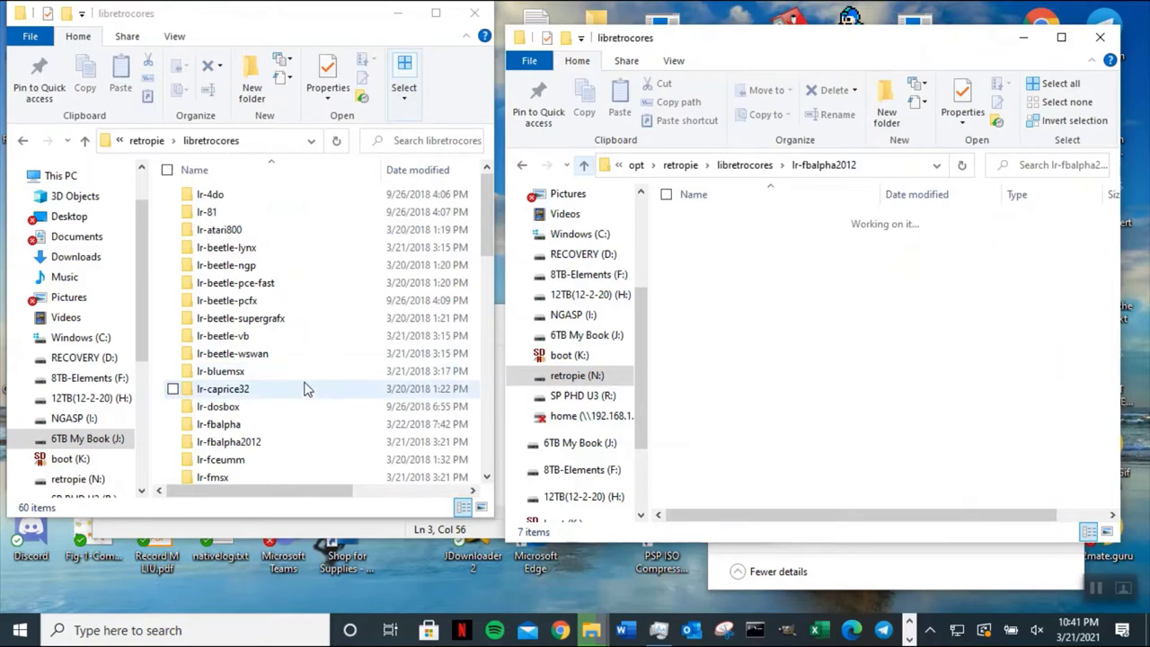
- Copy the lr-fbalpha2012 and lr-mame2003-plus folders from the backup's libretrocores folder
left_click(445, 441)
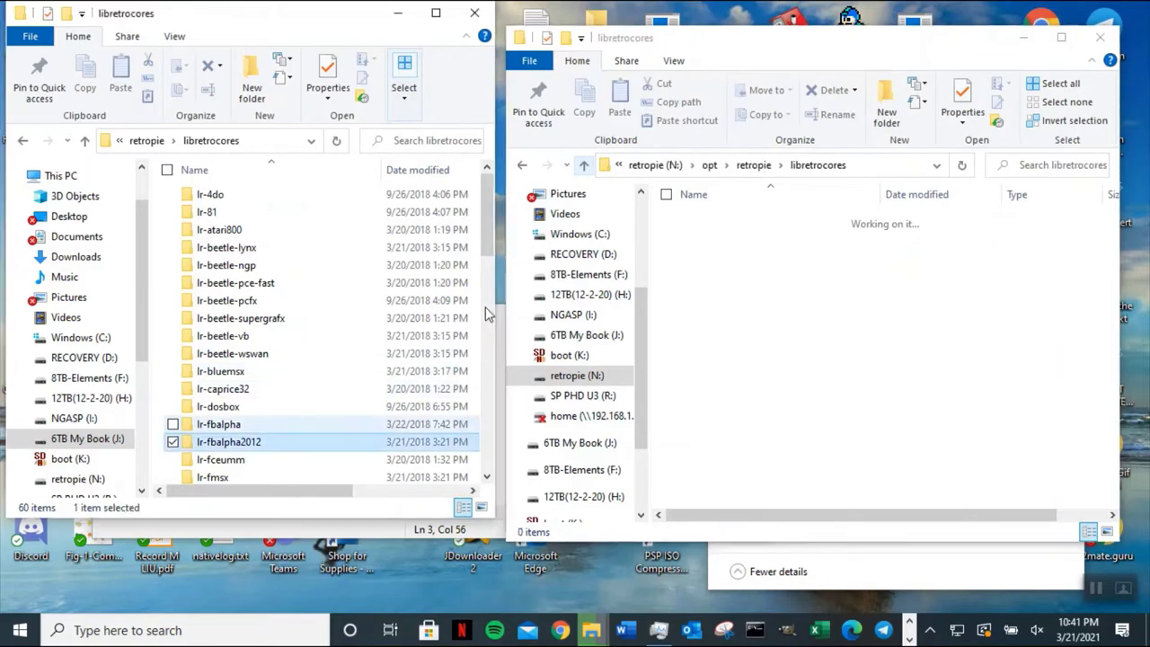
left_click_drag(493, 249, 488, 295)
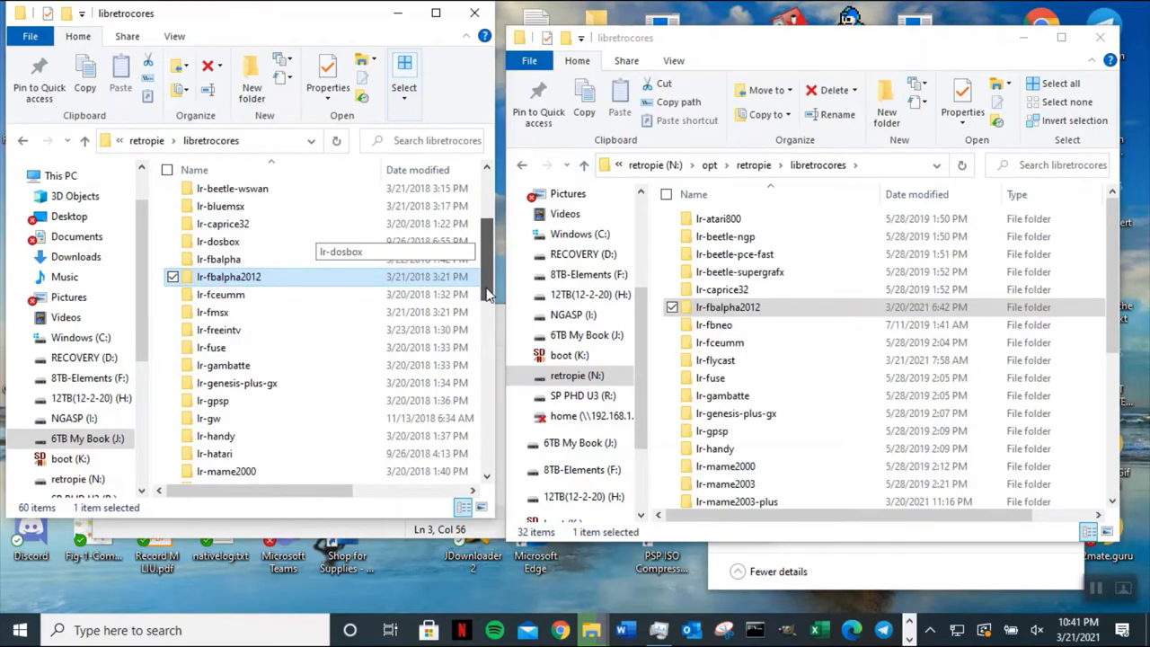
scroll(333, 270, "down", 3)
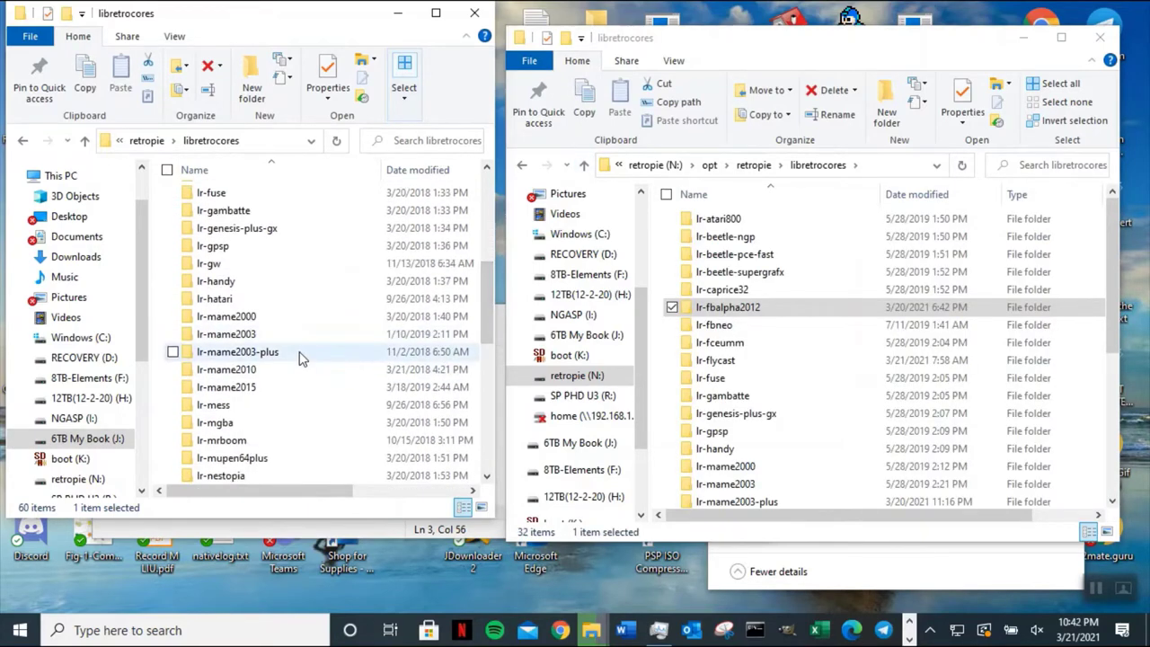
left_click(302, 358, "ctrl")
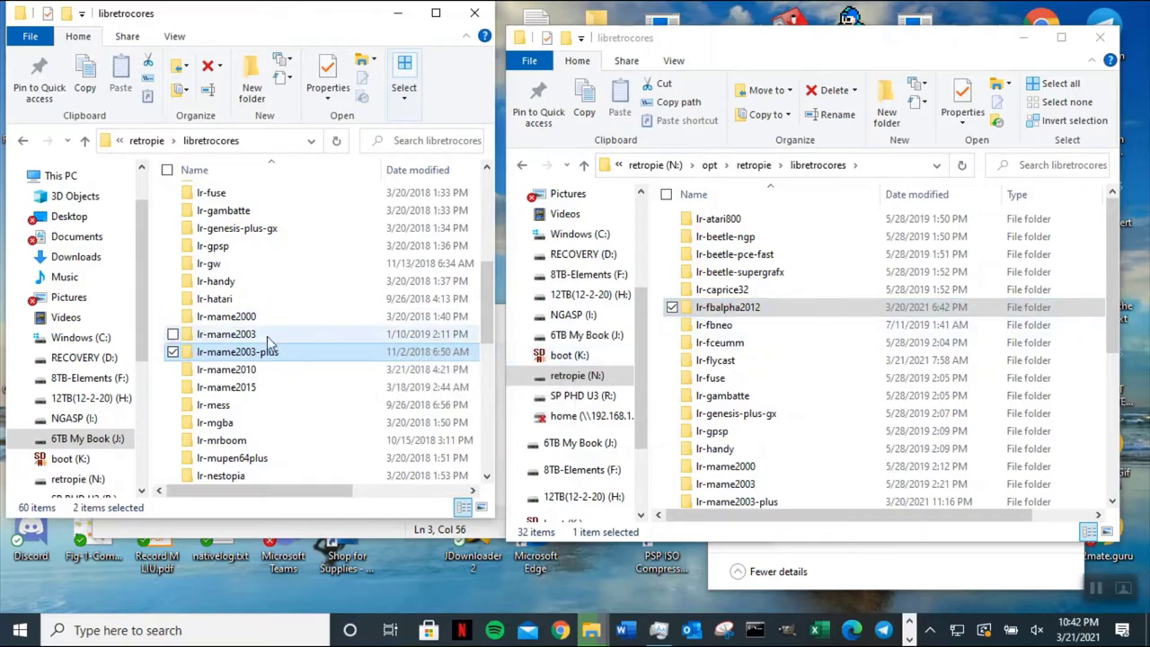
mouse_move(292, 347)
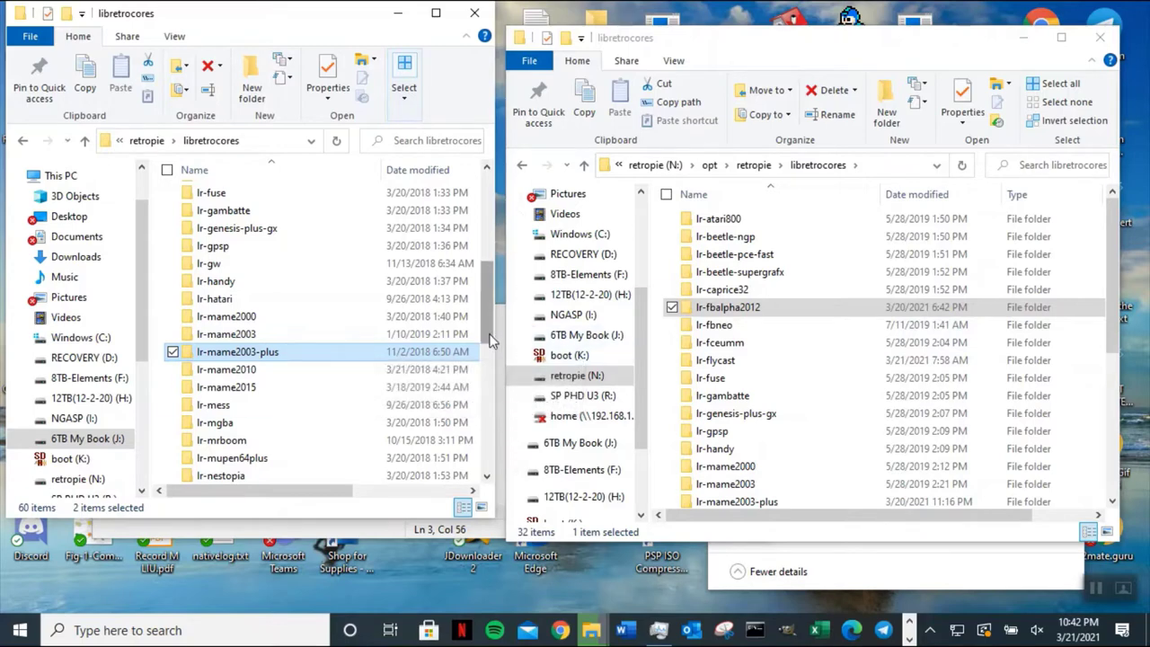
left_click(283, 373, "ctrl")
mouse_move(488, 325)
left_mouse_down()
mouse_move(484, 450)
mouse_move(484, 342)
left_mouse_up()
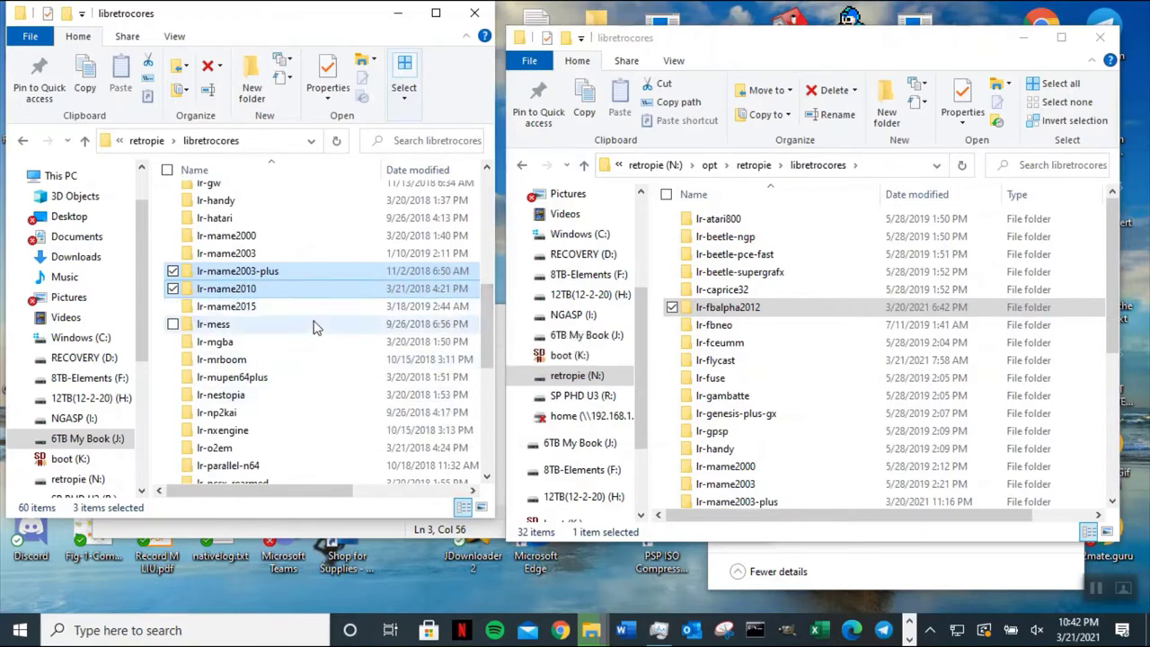
left_click(323, 284, "ctrl")
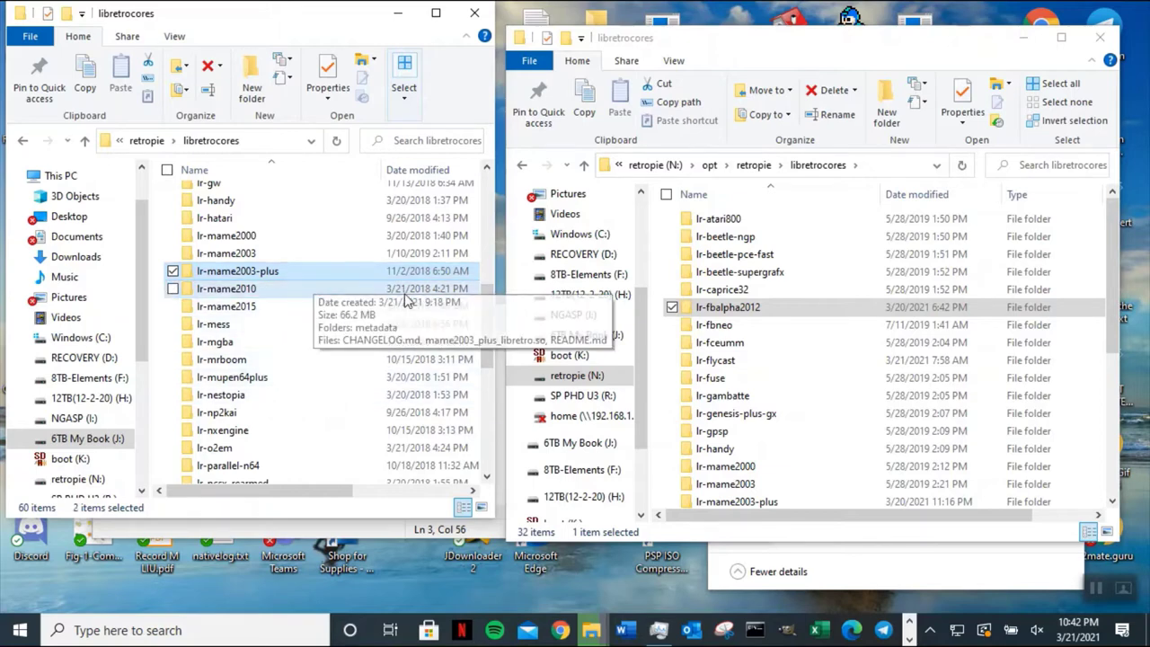
left_click(83, 81)
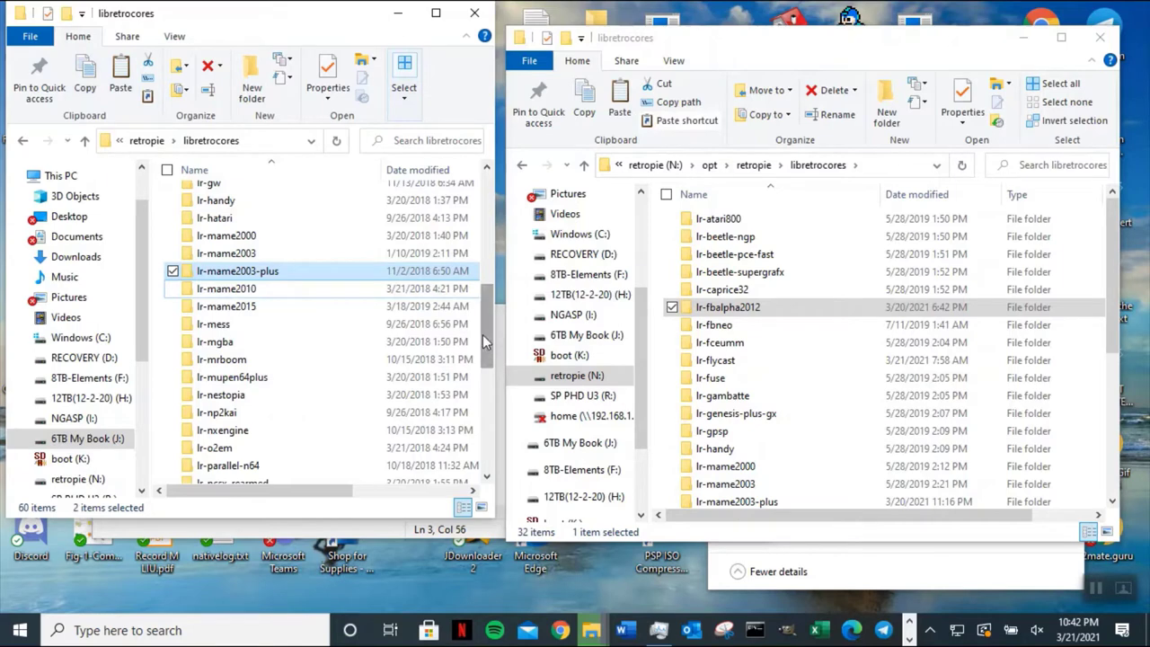
left_click_drag(483, 335, 485, 273)
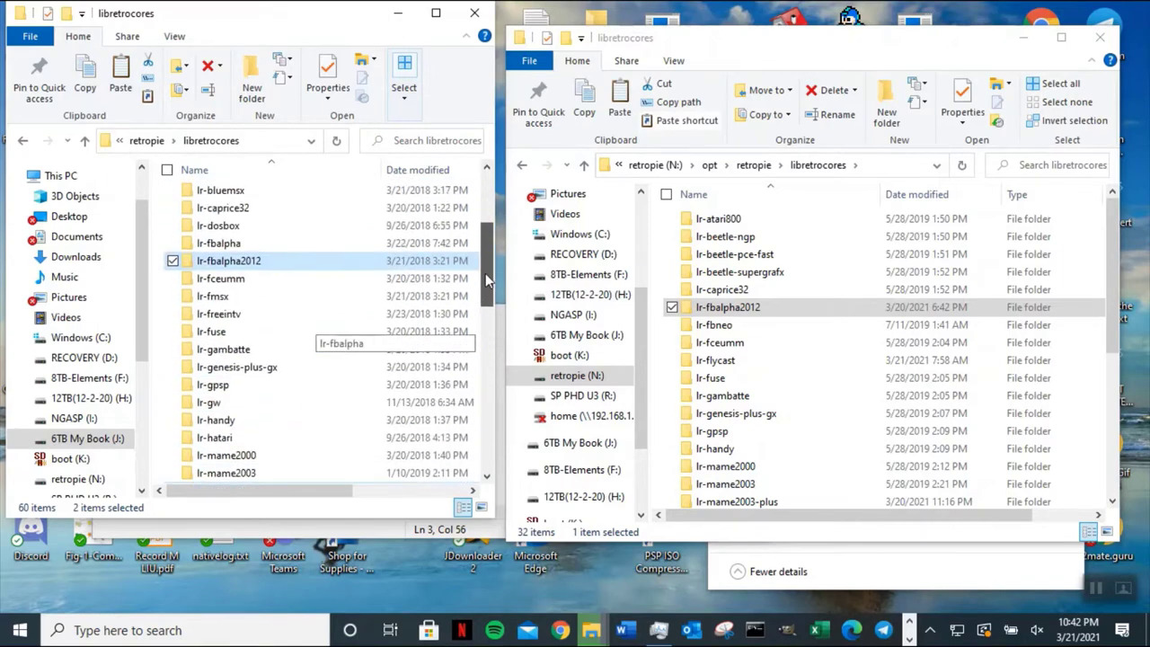
- Paste the copied cores into the card's libretrocores folder, replacing the same-named files, and move the copy progress window aside
left_click(782, 54)
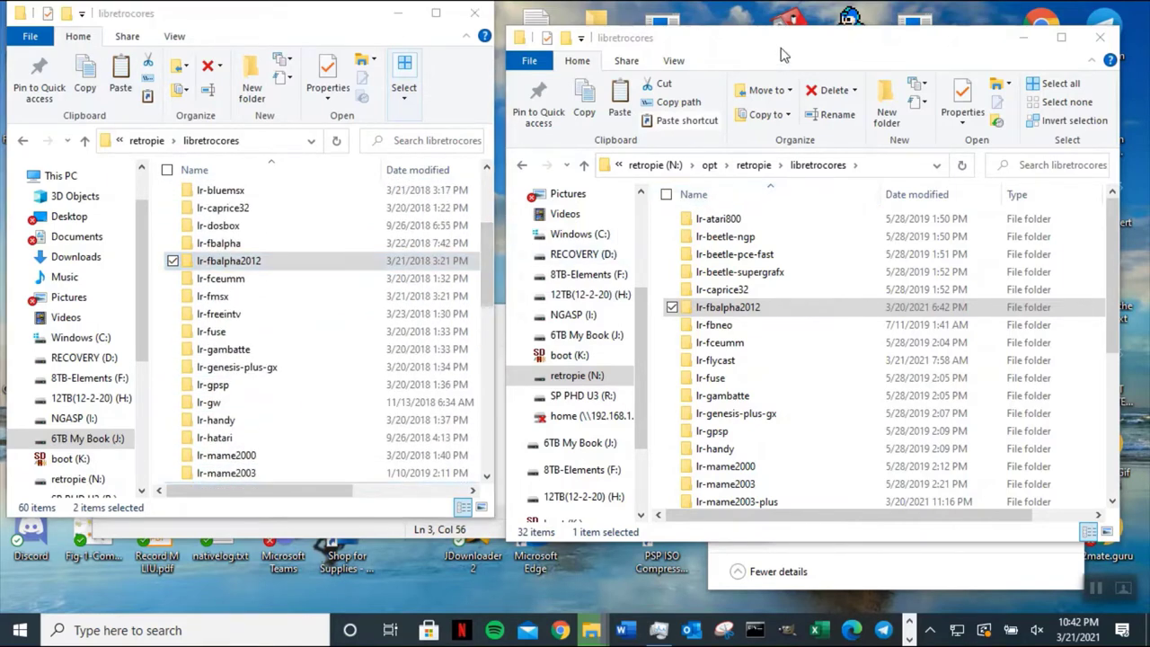
left_click(620, 106)
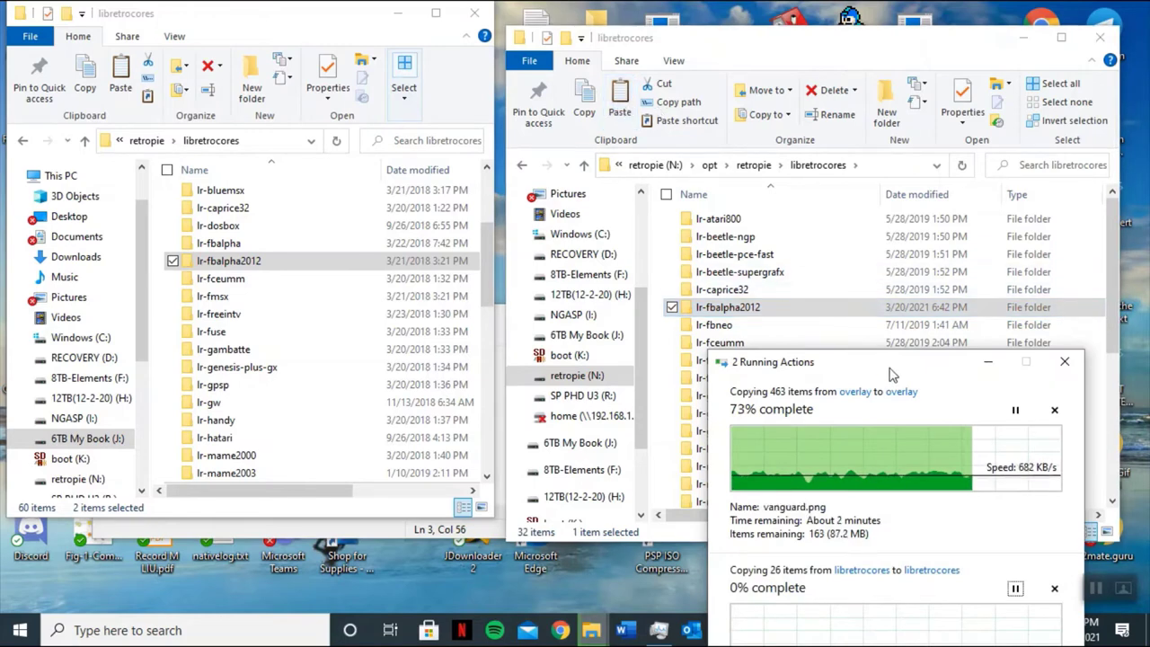
left_click_drag(890, 371, 572, 157)
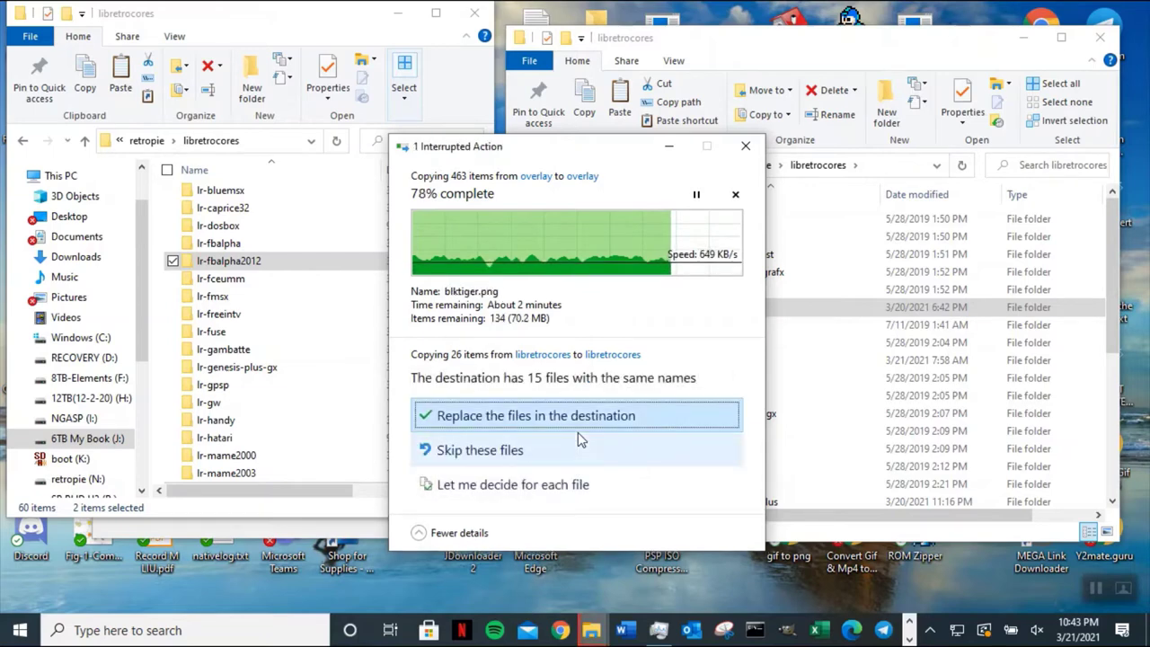
left_click(611, 418)
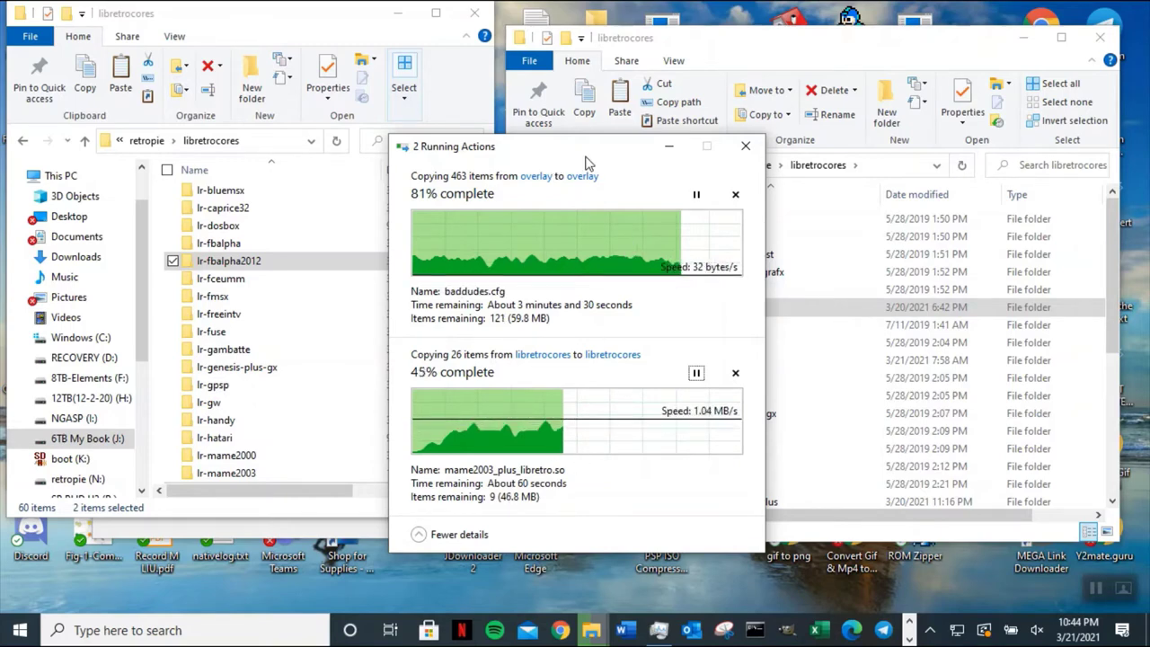
left_click_drag(586, 163, 818, 537)
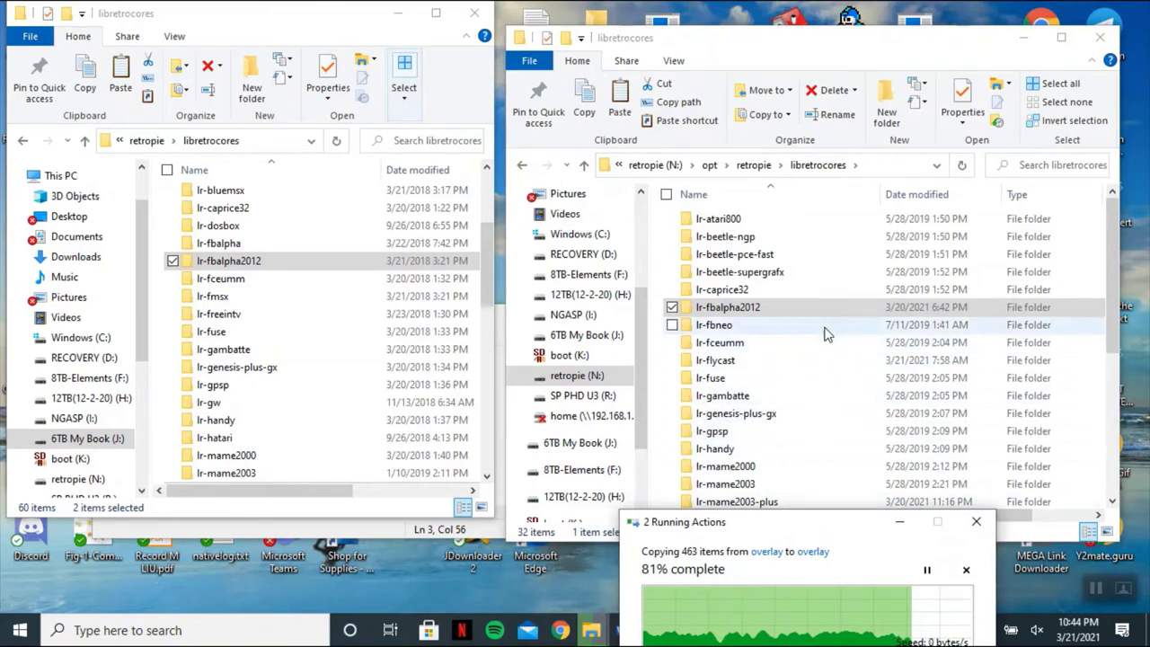
- Go up to opt\retropie in both windows, view the backup's emulators folder, and return the backup to libretrocores
left_click(749, 170)
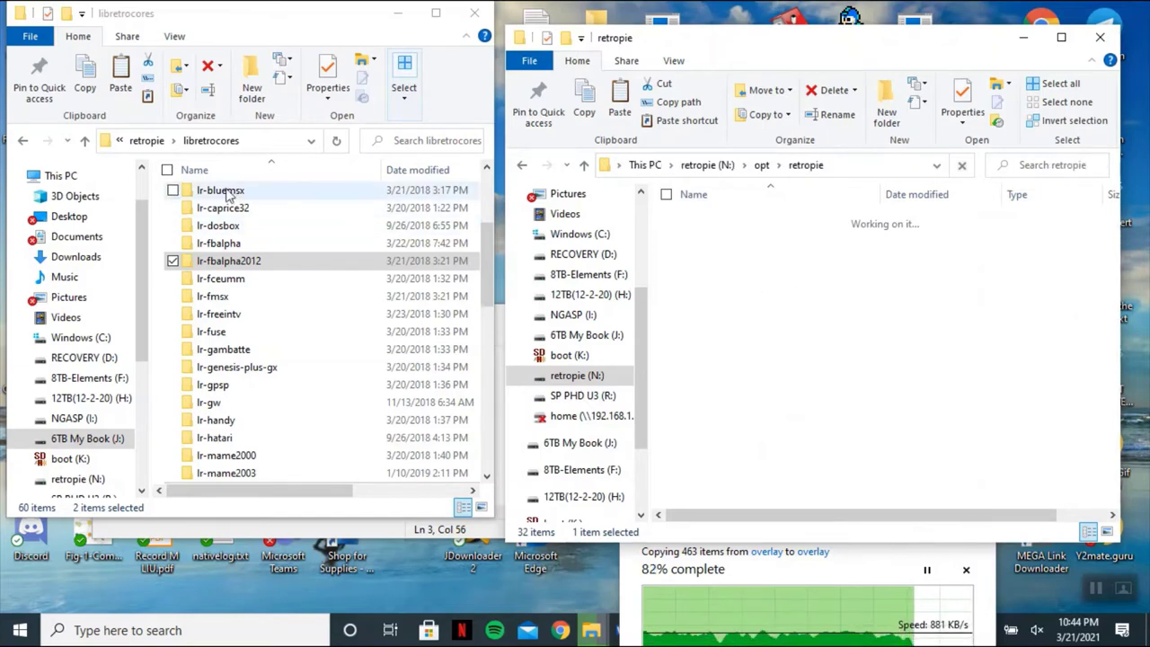
left_click(148, 142)
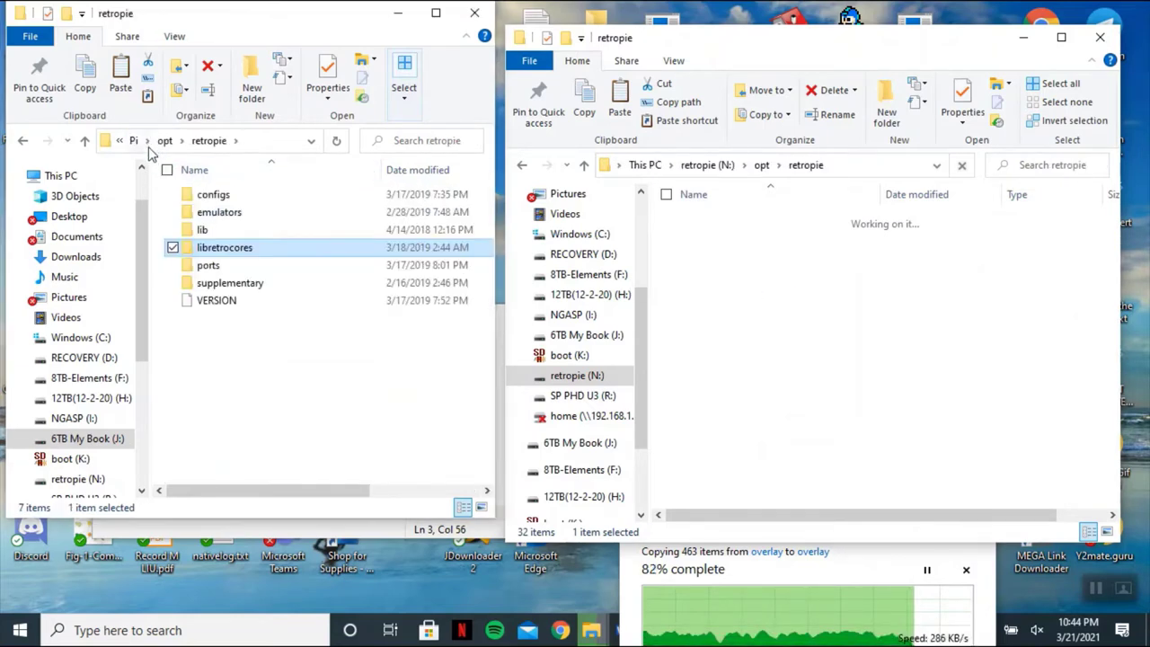
double_click(280, 221)
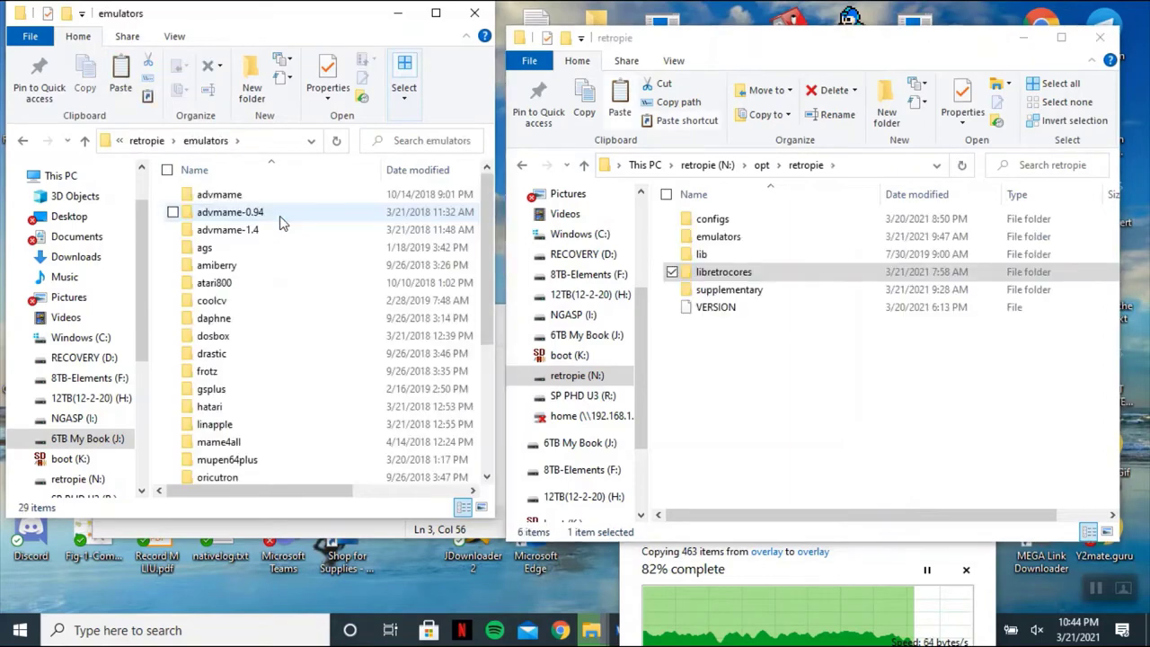
left_click(84, 141)
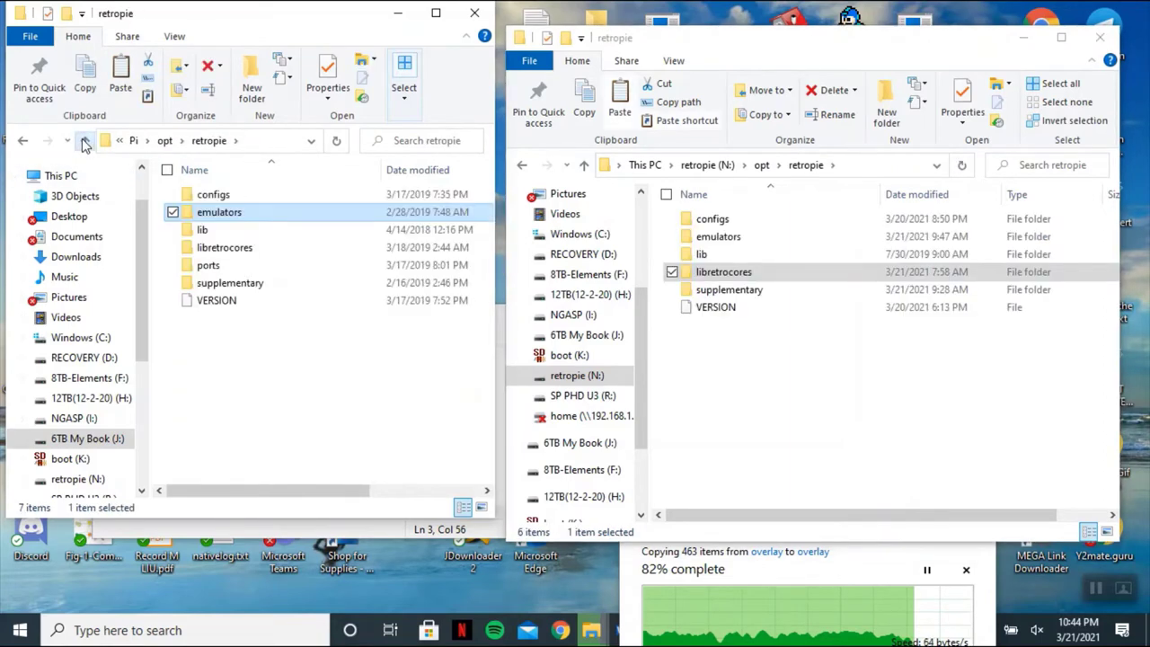
double_click(243, 249)
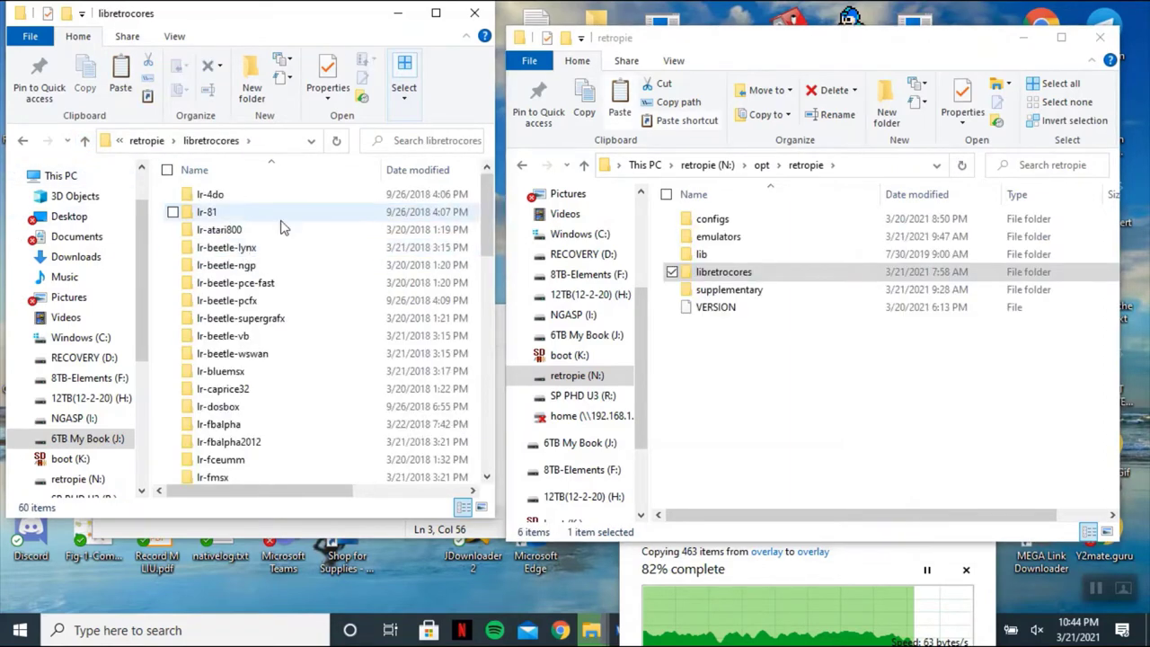
- Open libretrocores on the card and add its path N:\opt\retropie\libretrocores to the note
left_click(271, 141)
right_click(217, 141)
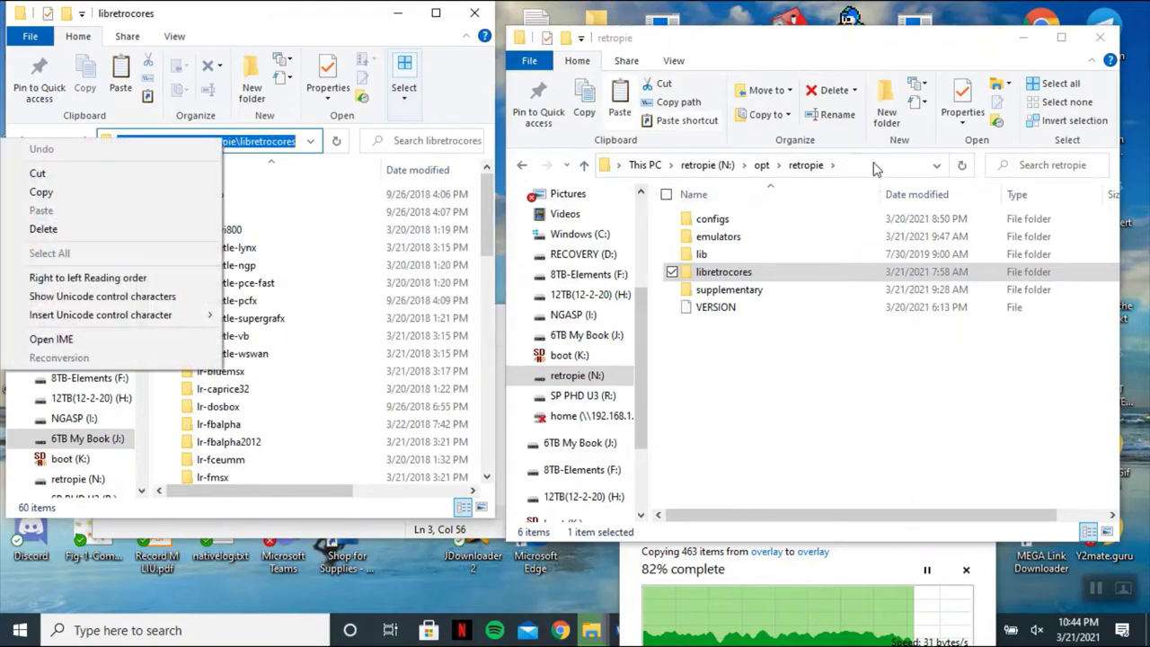
left_click(829, 277)
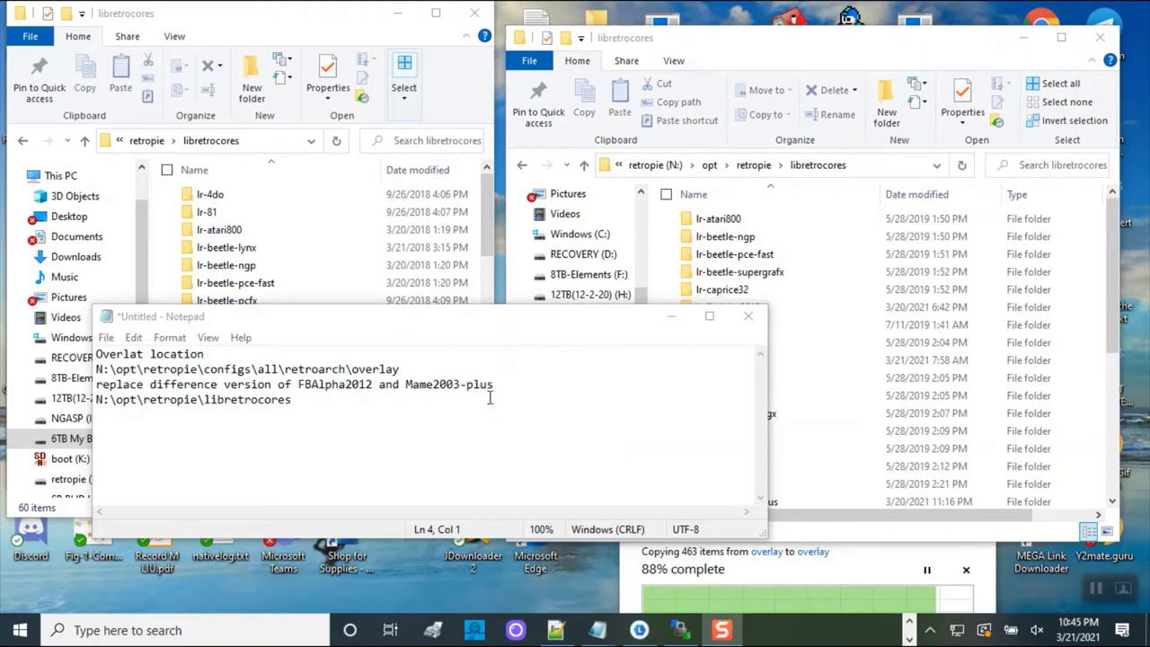
- Add the line "Add more difference cores in the arcade Core selection." below the libretrocores path in the note
left_click(389, 423)
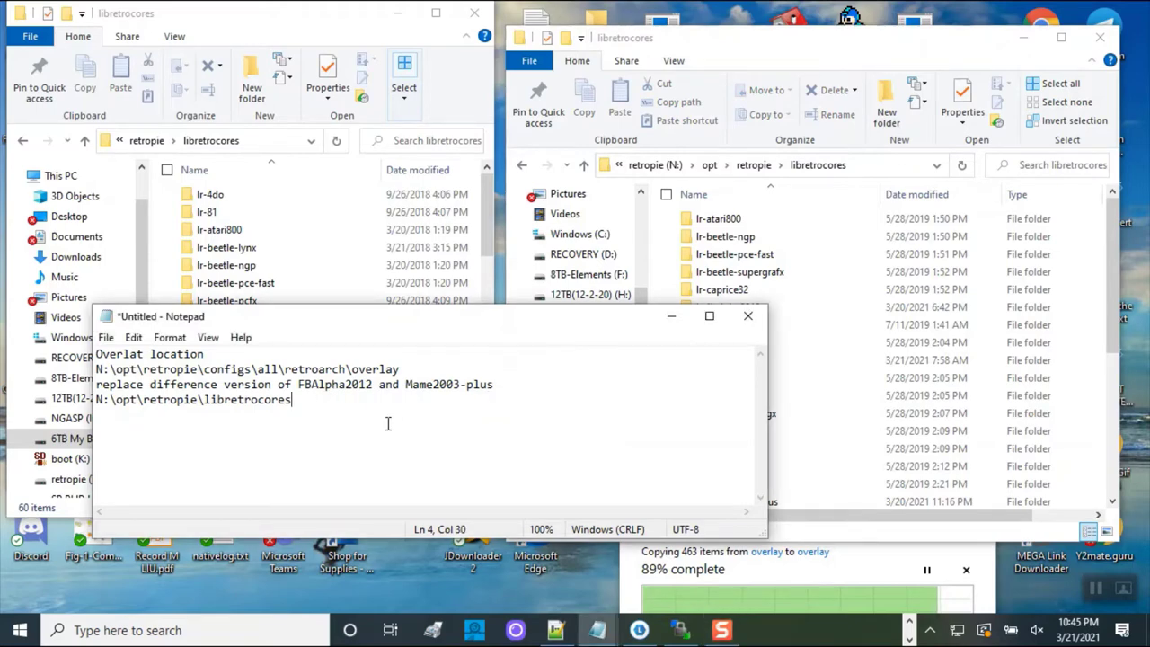
key("Return")
type("Add m")
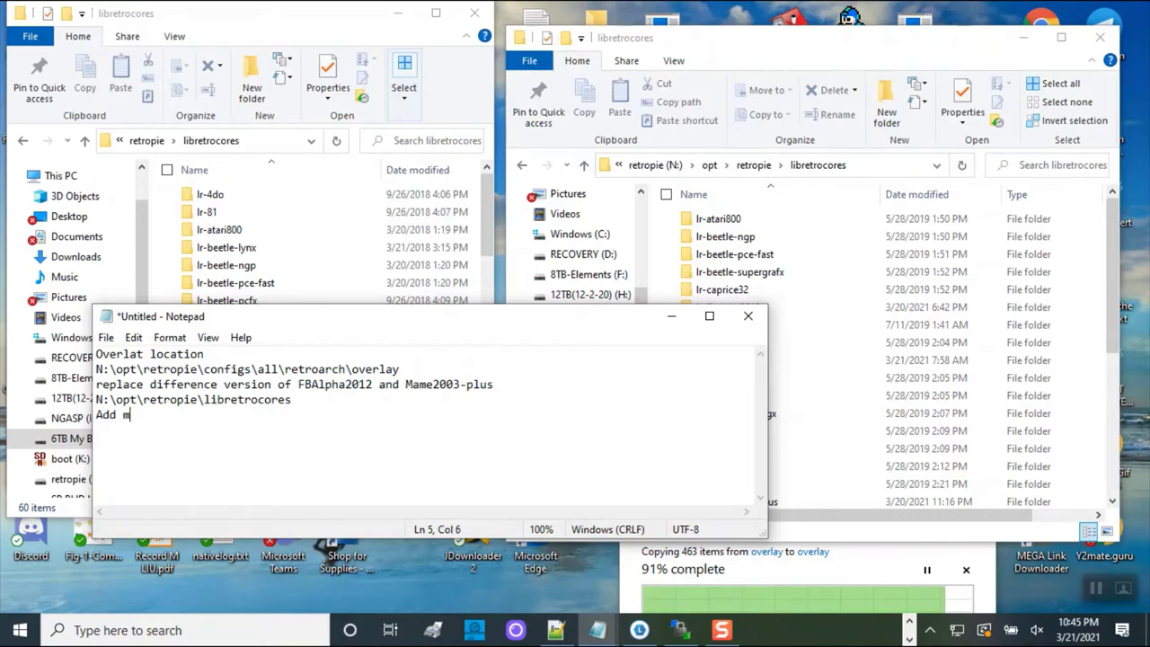
type("ore differen")
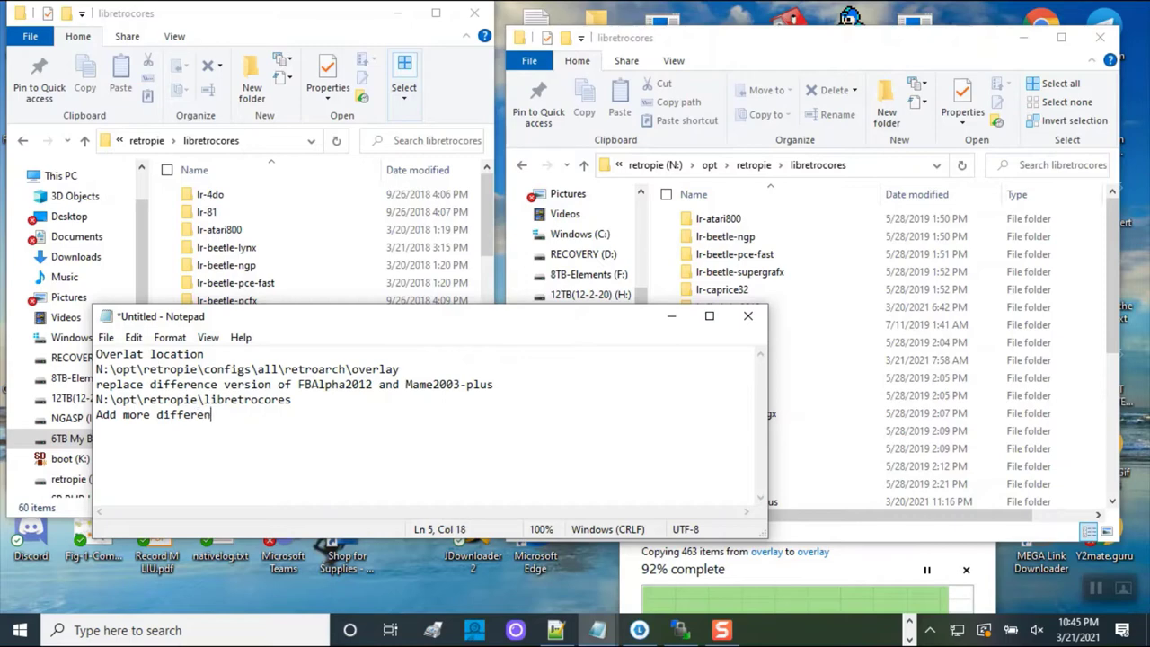
type("ce cores in thew a")
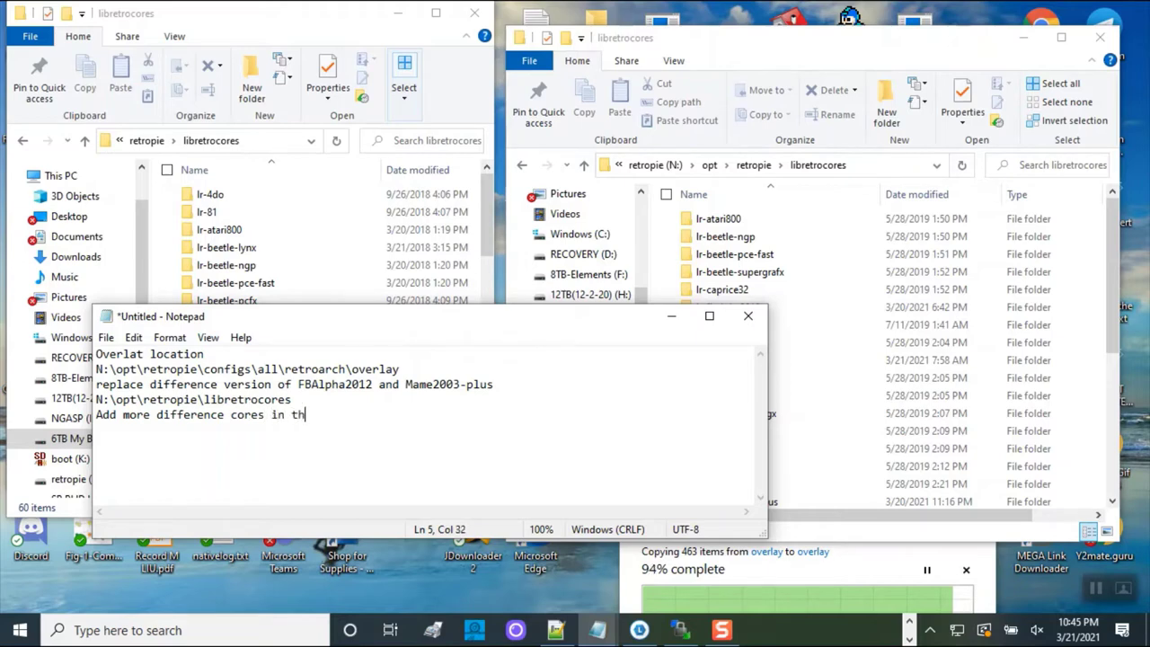
key("BackSpace")
key("BackSpace")
type("acr")
key("BackSpace")
key("BackSpace")
type("rcade")
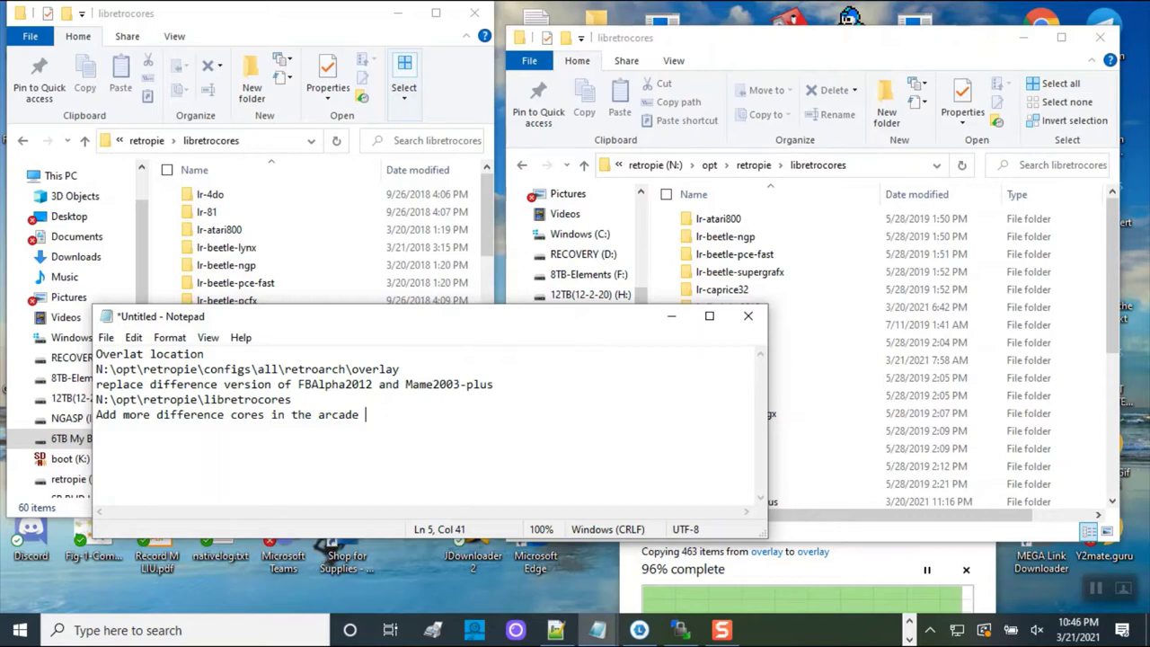
type("Core")
type(" =sl")
key("BackSpace")
key("BackSpace")
key("BackSpace")
type("e ")
type("selec")
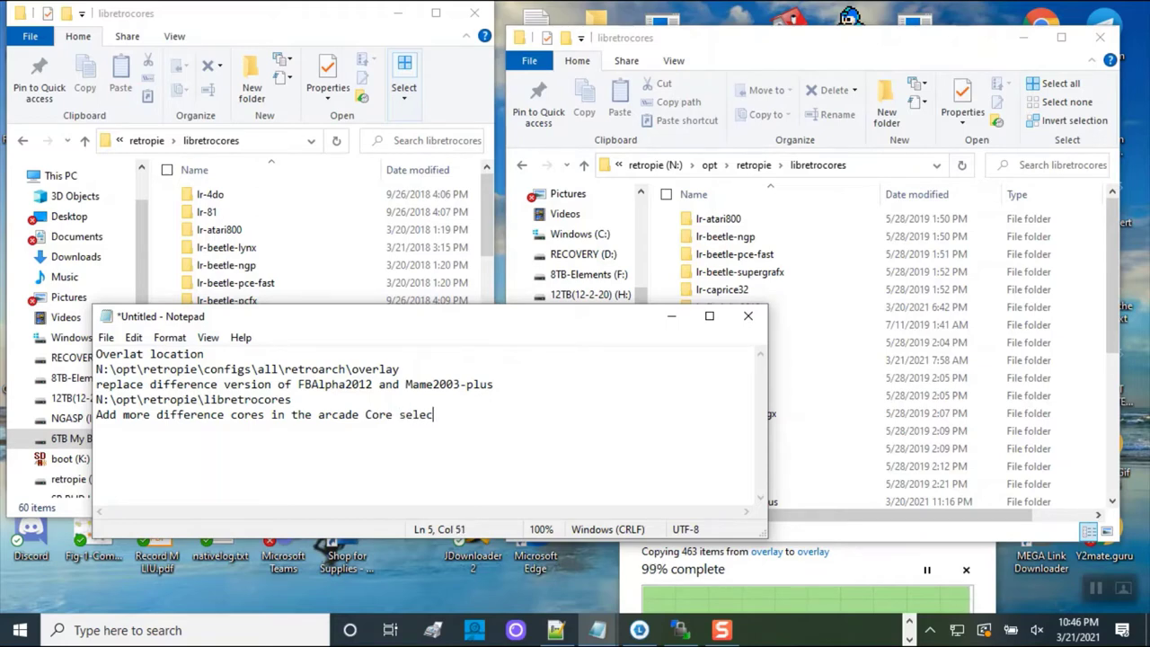
type("tion.")
key("Return")
- Minimize the note and open the opt\retropie\emulators folder on the card
left_click(672, 318)
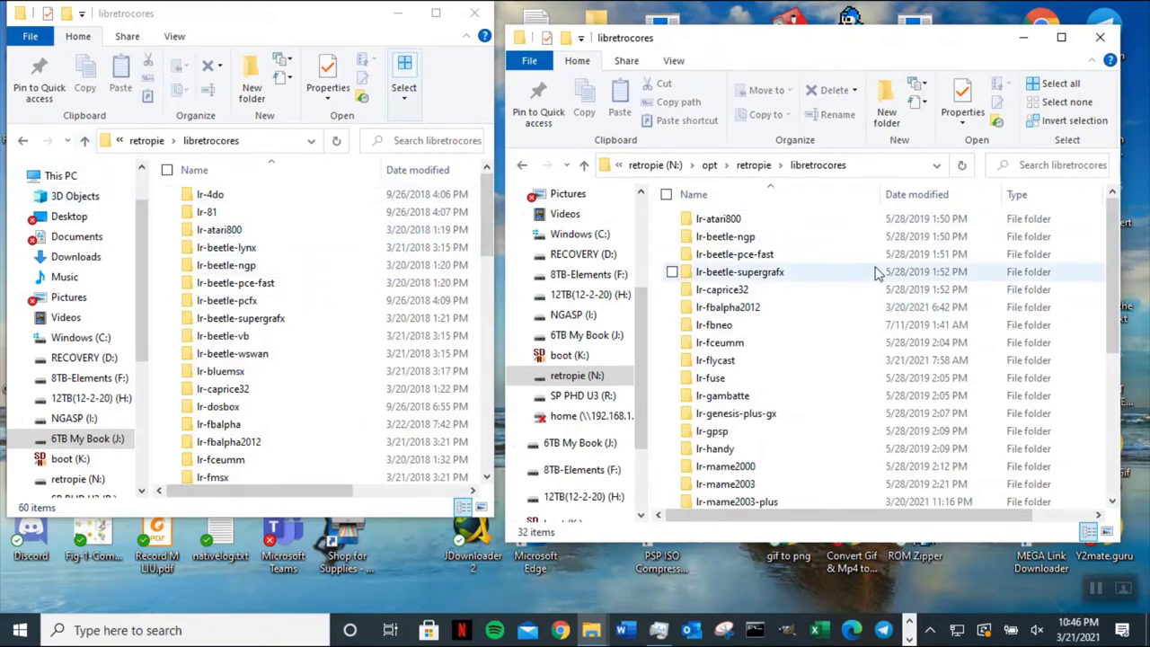
left_click(752, 167)
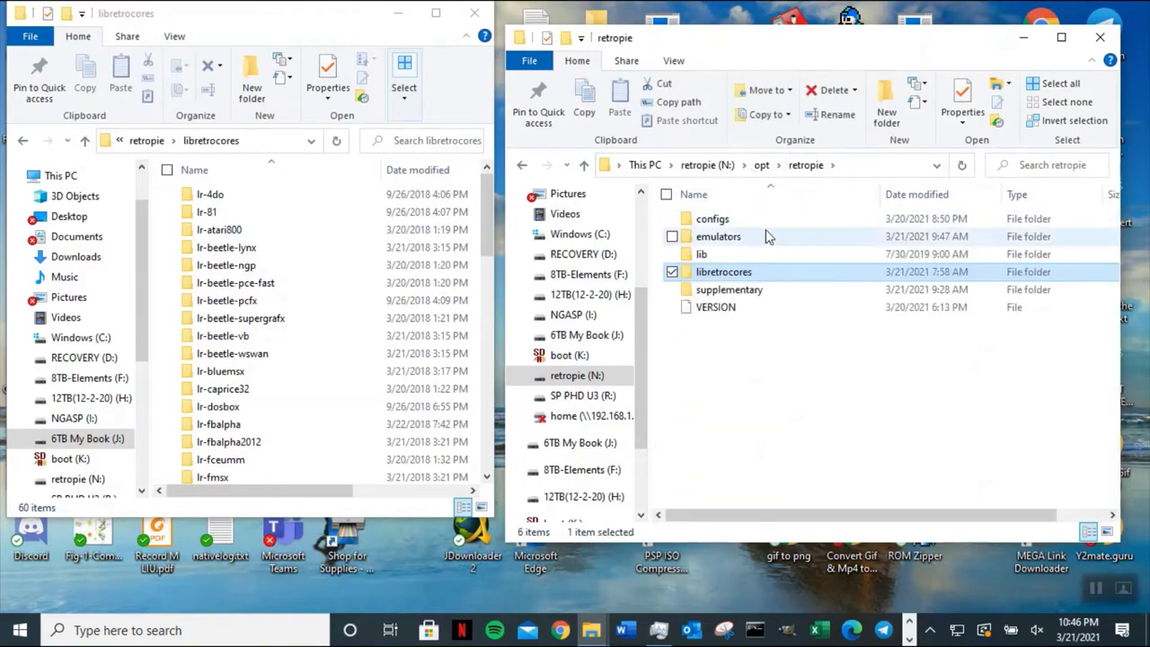
double_click(766, 237)
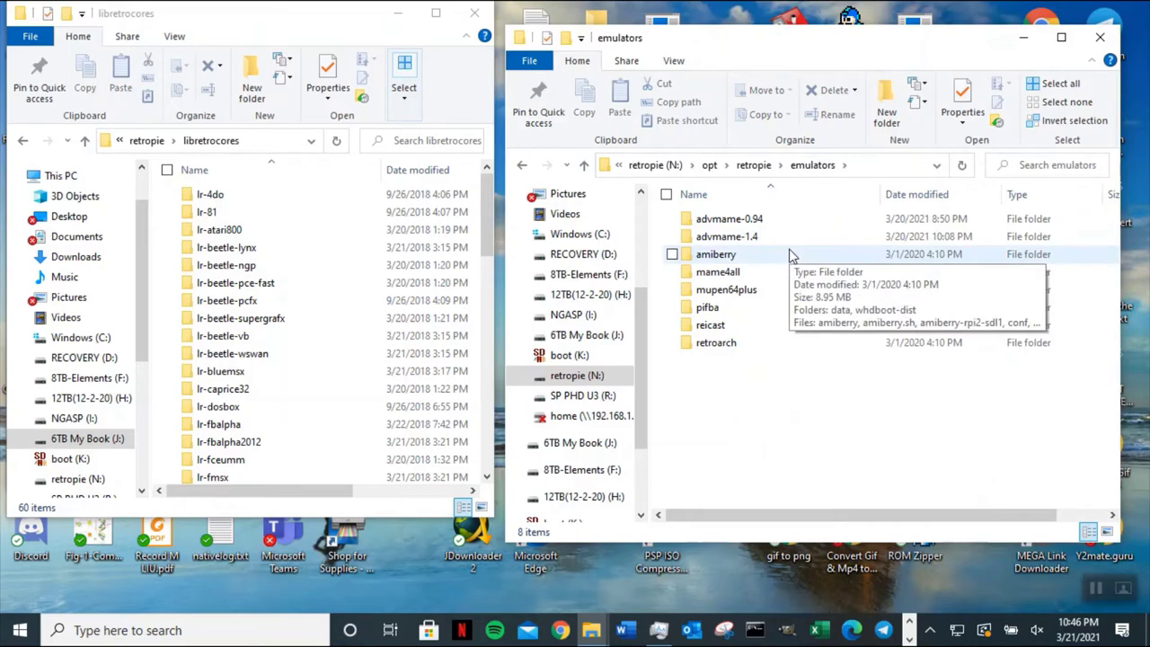
- Leave the emulators folder on the card and open the opt\retropie\configs\arcade folder
left_click(753, 167)
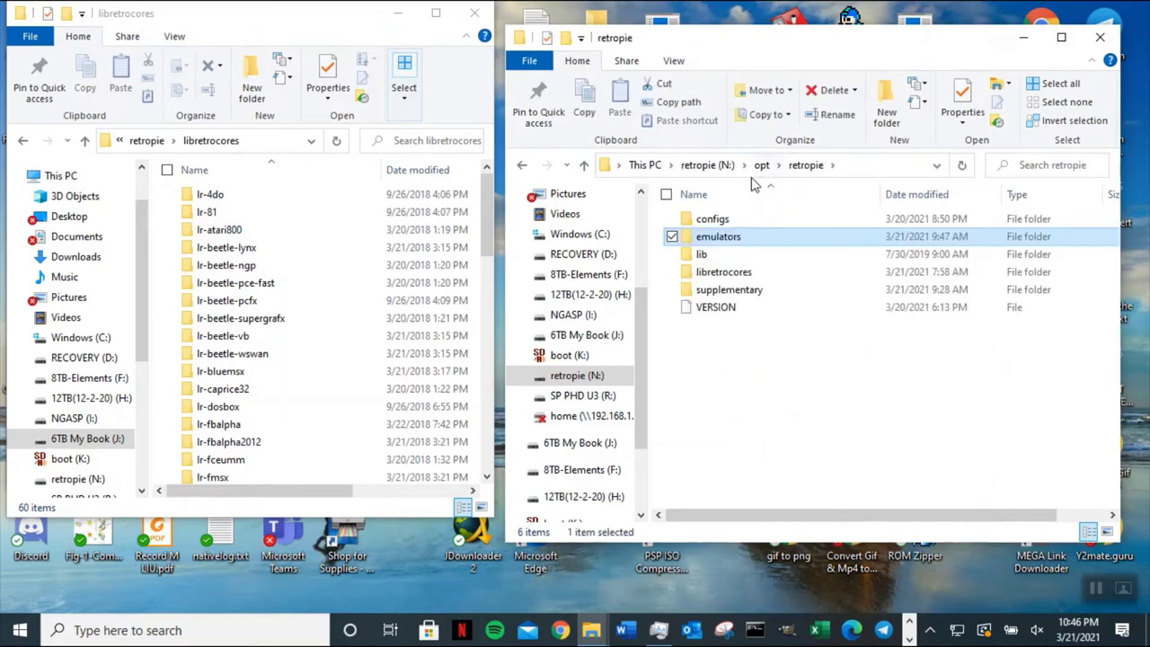
double_click(758, 238)
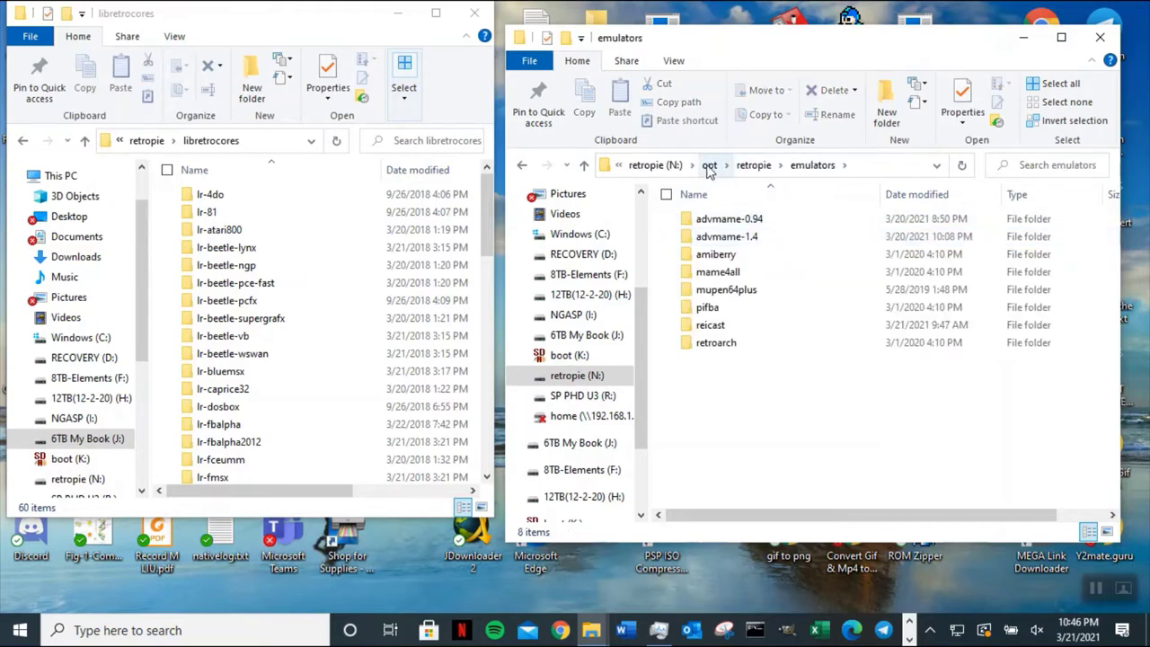
left_click(754, 173)
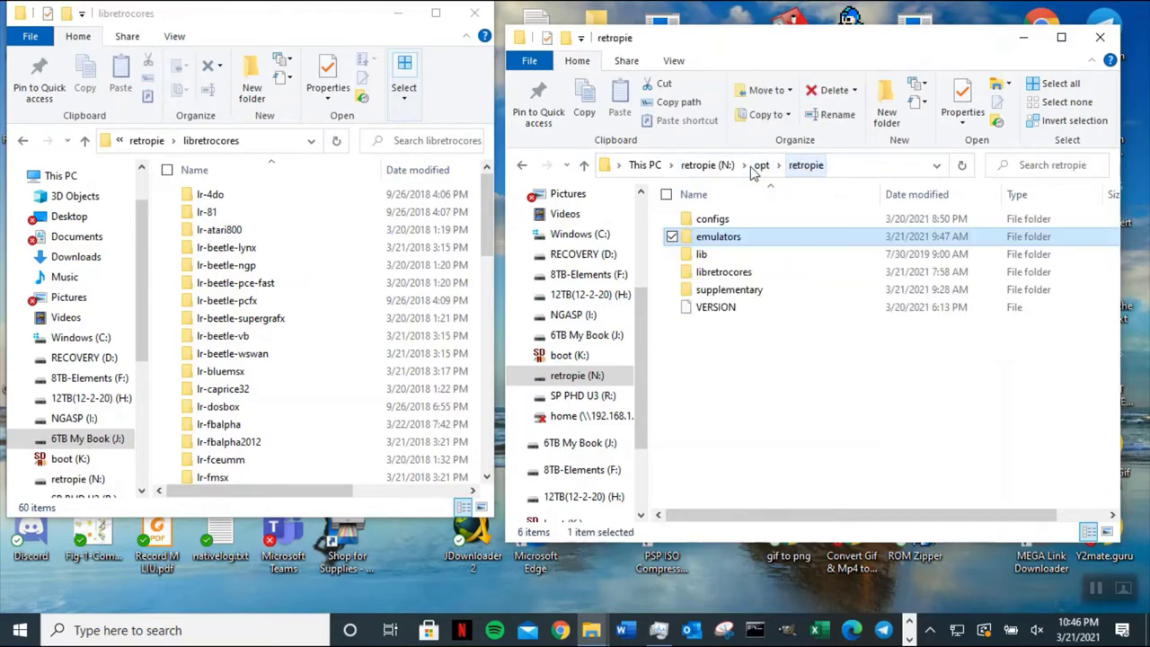
double_click(752, 218)
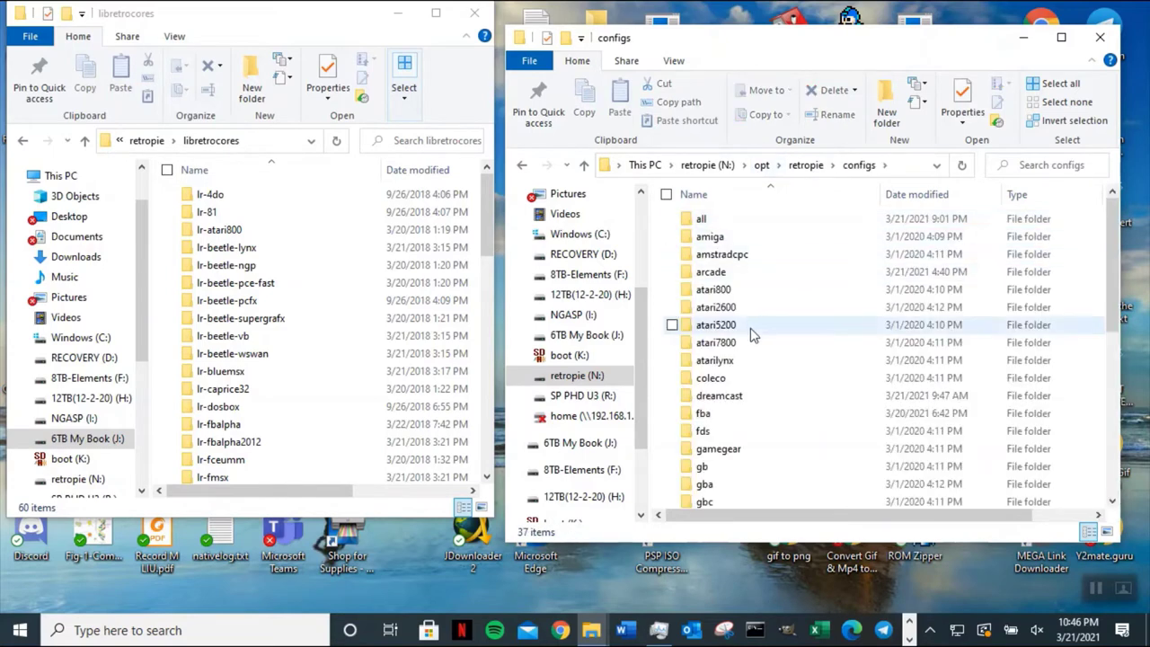
double_click(739, 273)
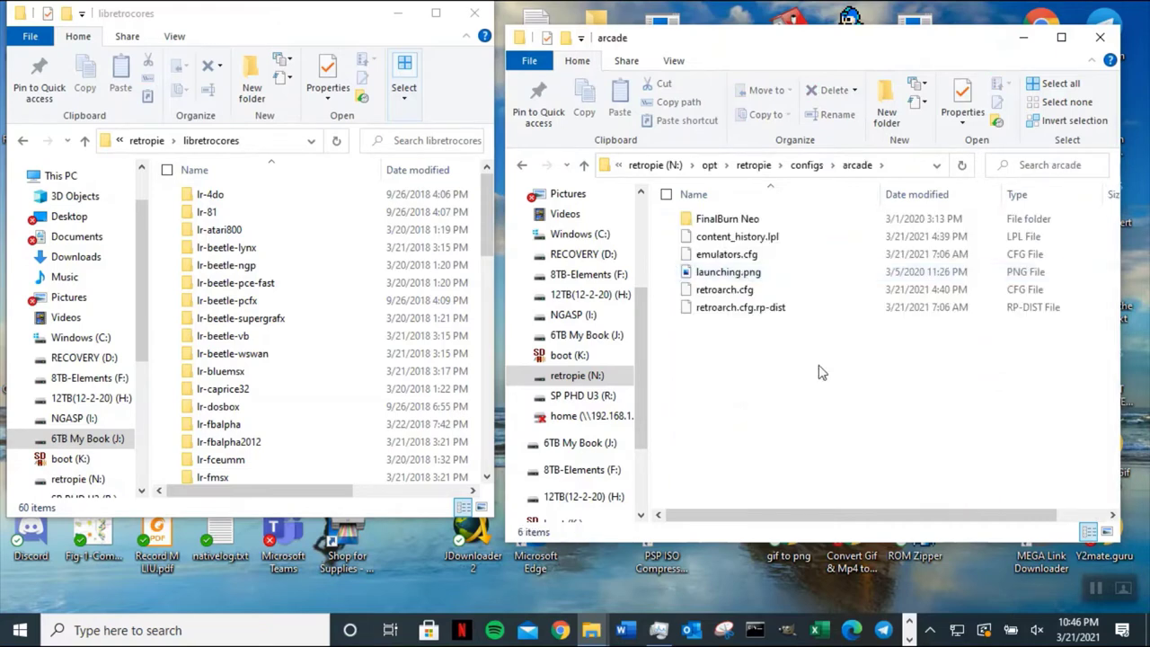
- Copy the arcade folder's path into the note and complete it as N:\opt\retropie\configs\arcade\emulators.cfg
left_click(903, 164)
right_click(732, 167)
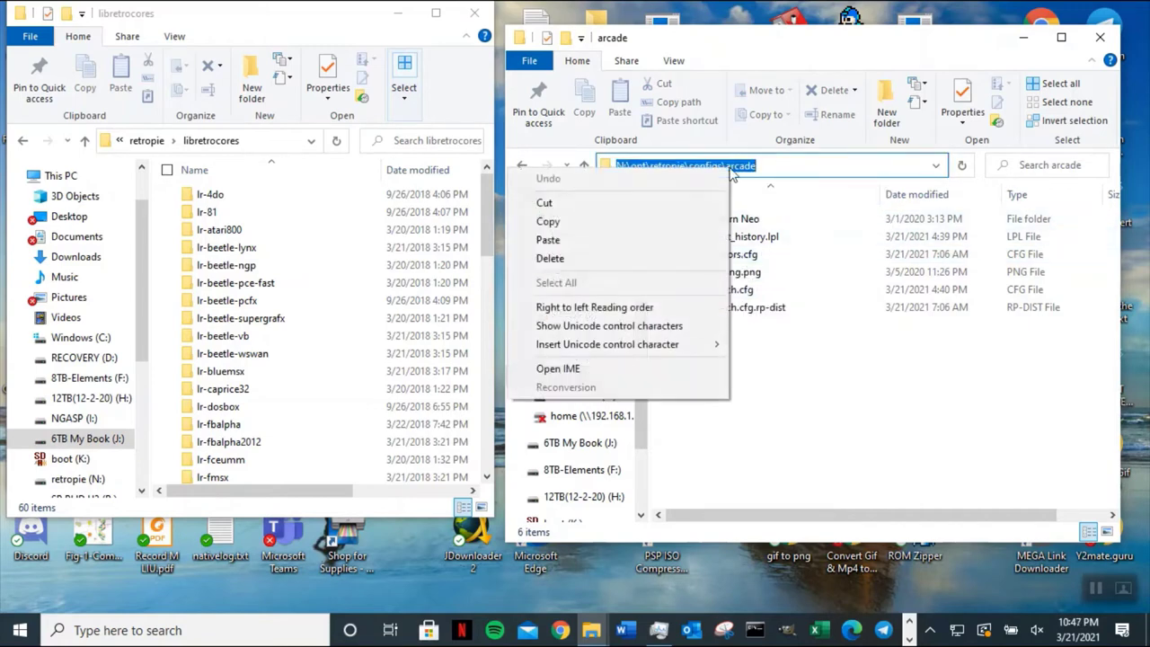
left_click(685, 221)
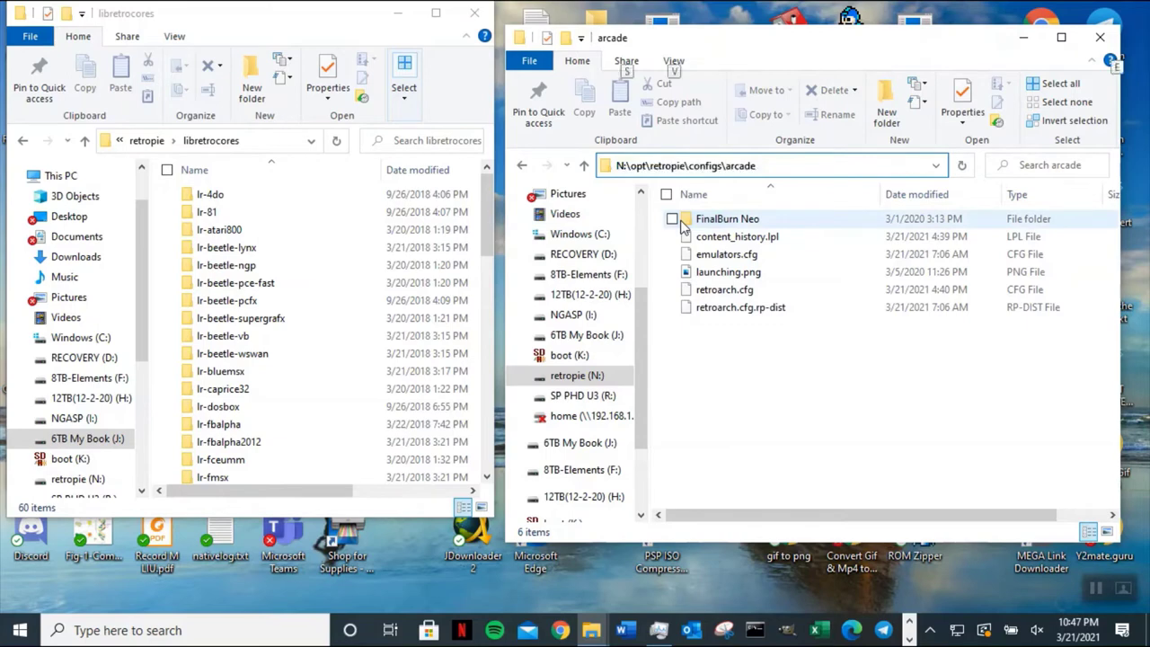
key("alt+Tab")
key("ctrl+v")
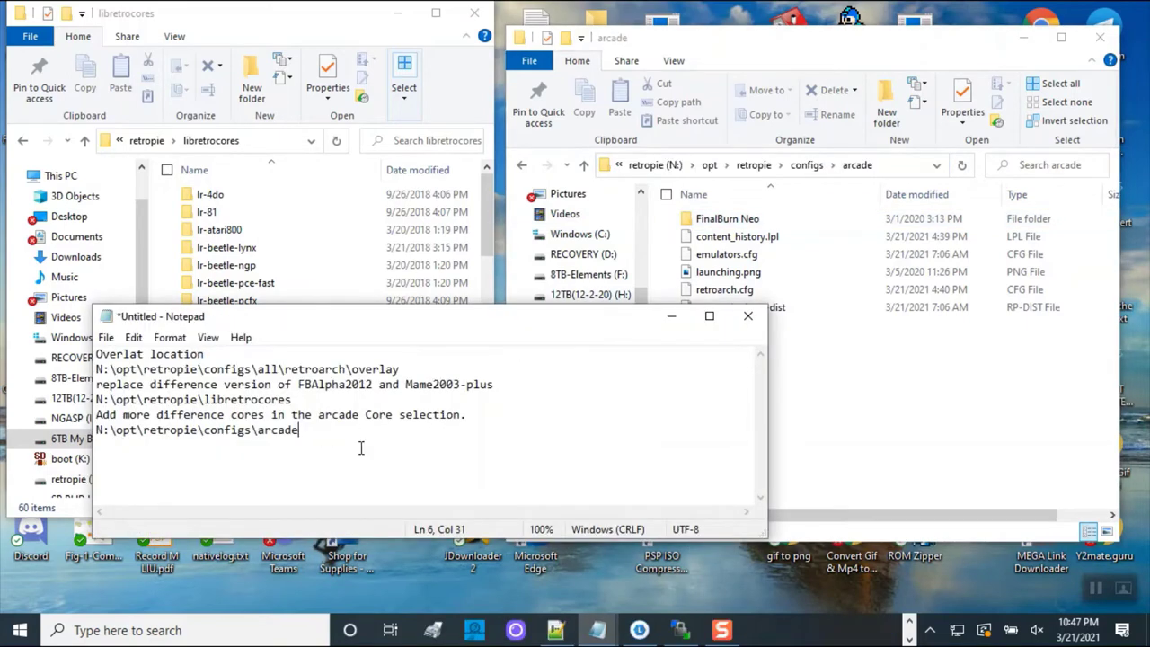
type("\\emulators.cfg")
- Open the card's arcade emulators.cfg in Notepad++ and highlight the fceumm and picodrive core names
left_click(889, 429)
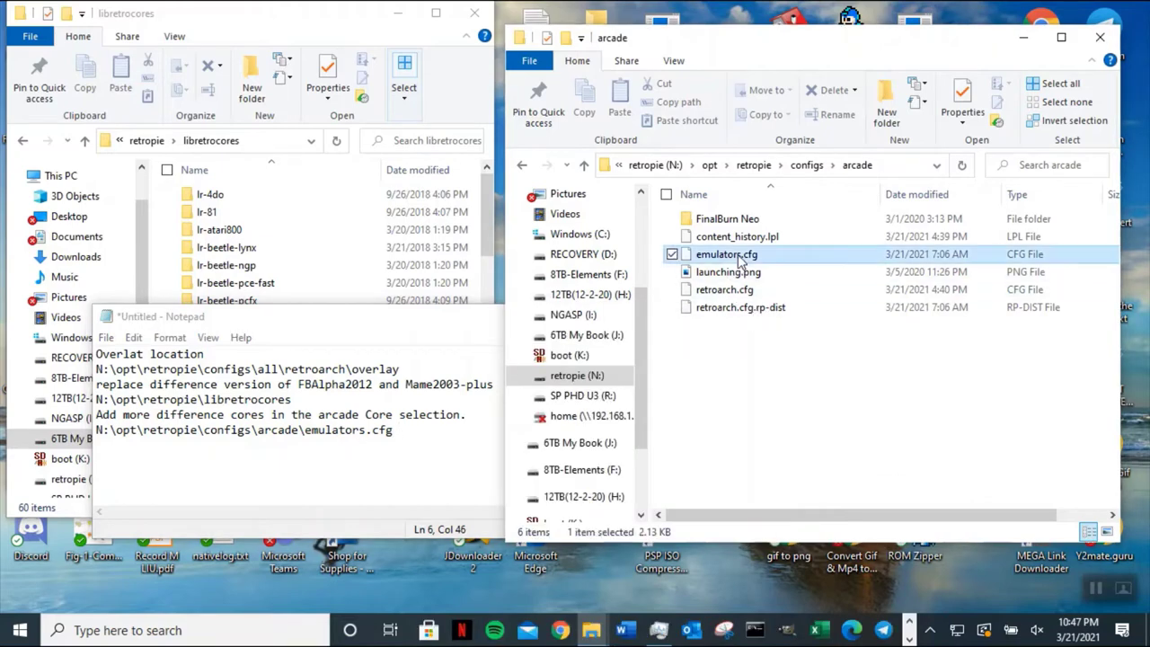
right_click(739, 256)
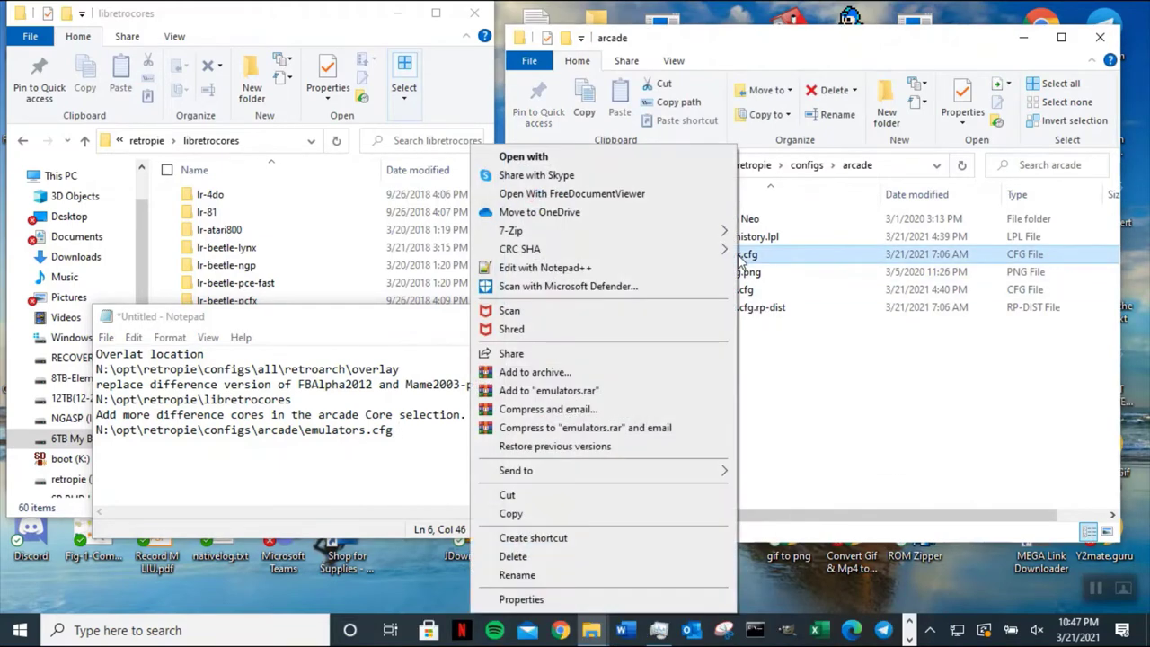
left_click(611, 269)
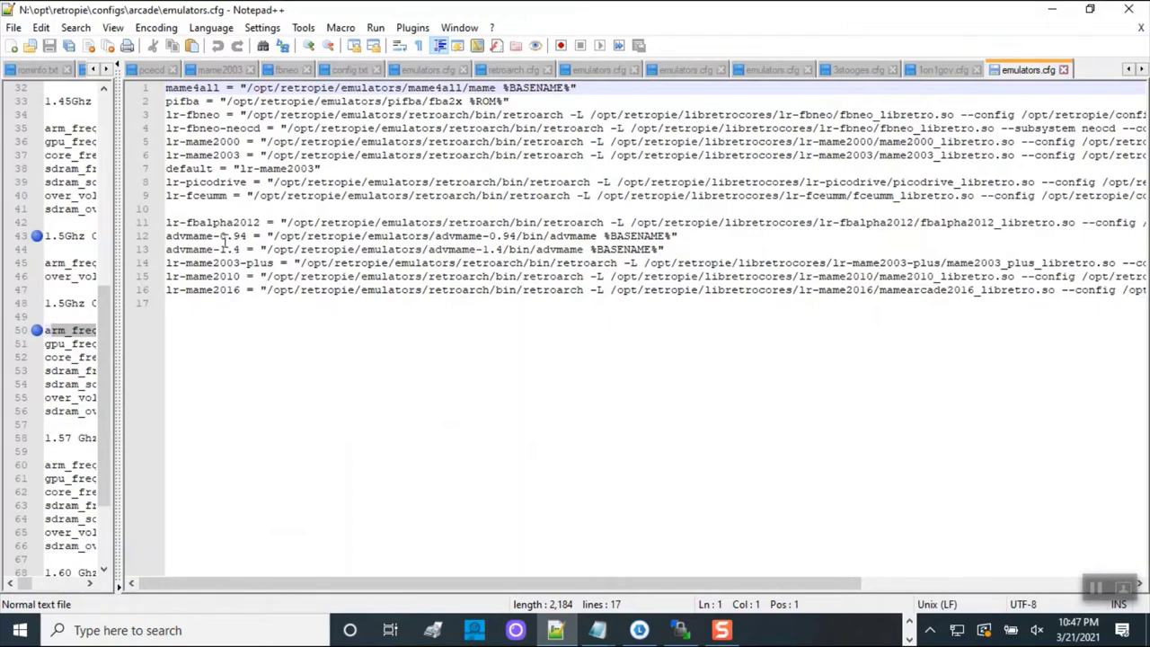
left_click(230, 196)
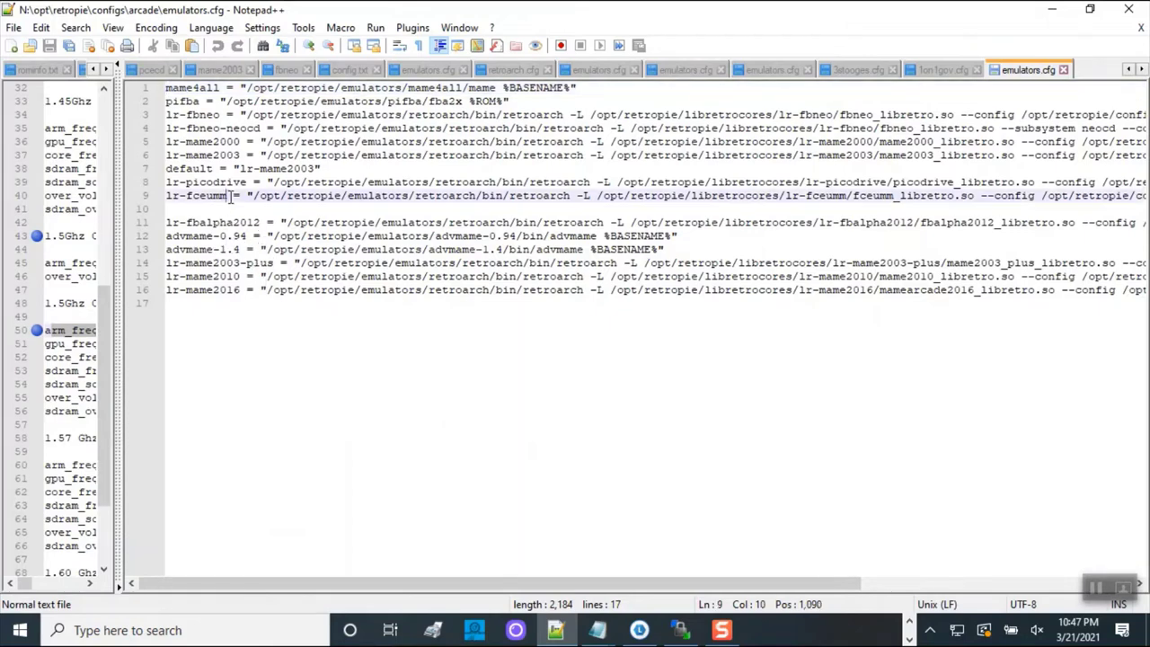
left_click_drag(230, 196, 177, 198)
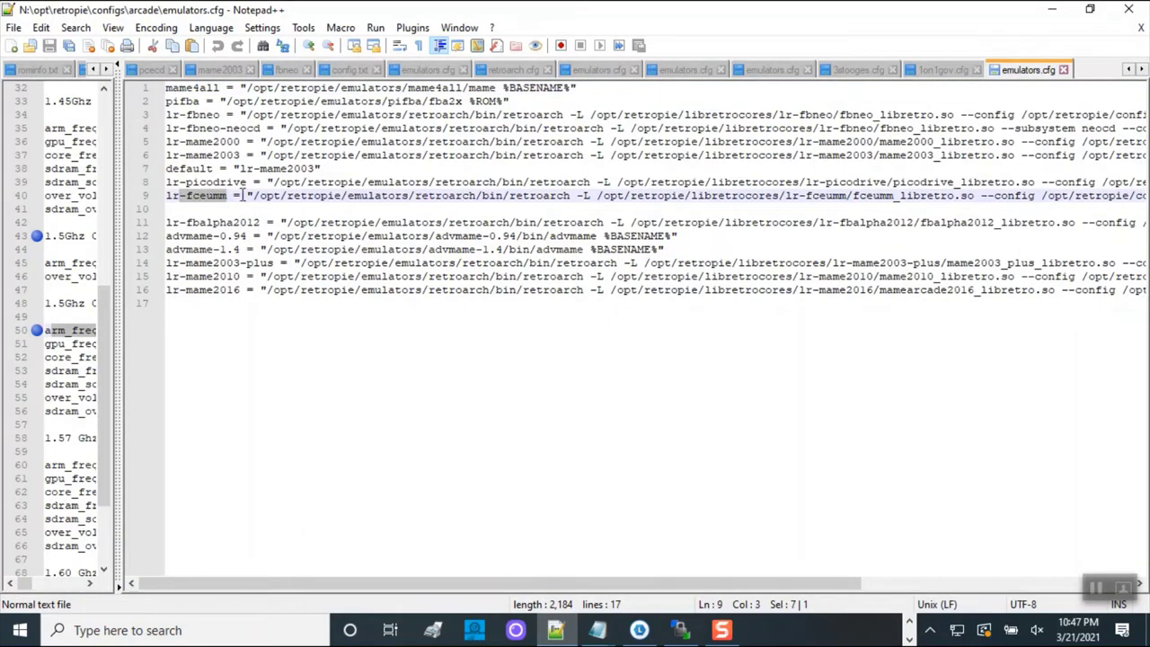
left_click_drag(248, 183, 187, 188)
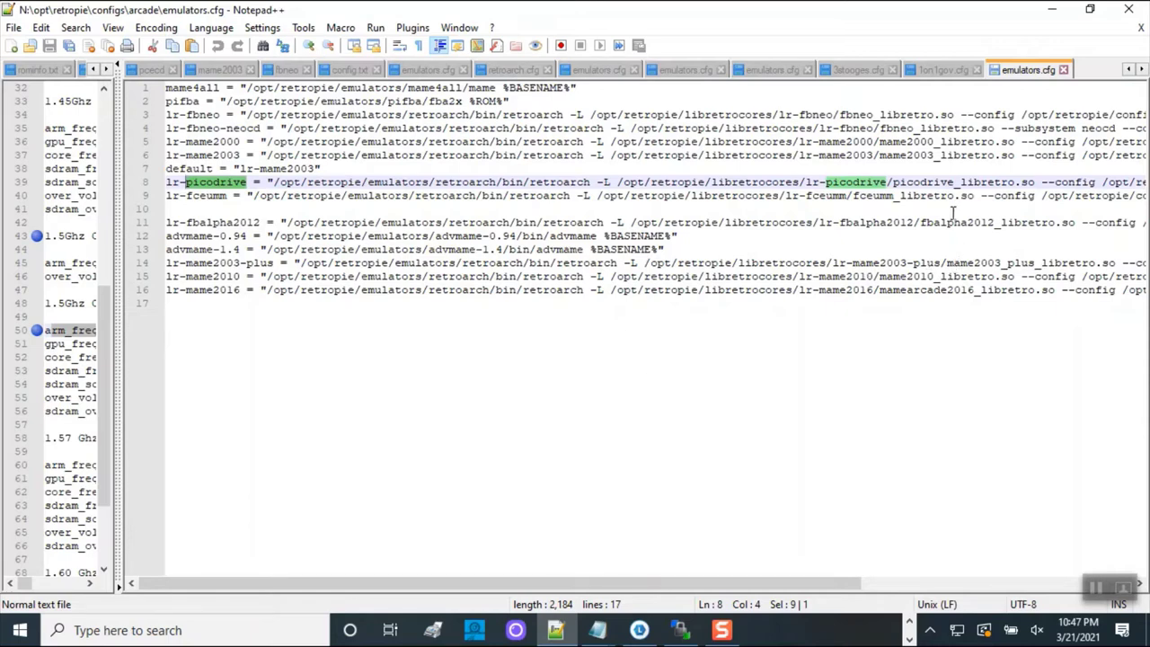
- Copy the full lr-beetle-pce-fast definition line from the backup's pcengine emulators.cfg
left_click(771, 71)
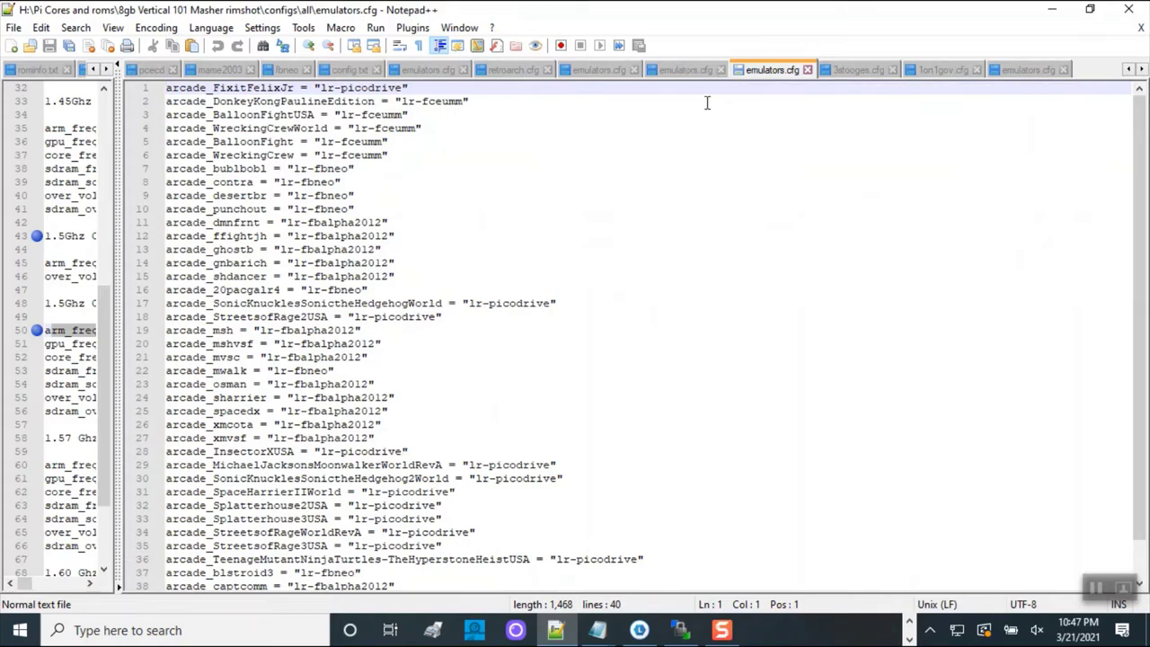
left_click(688, 71)
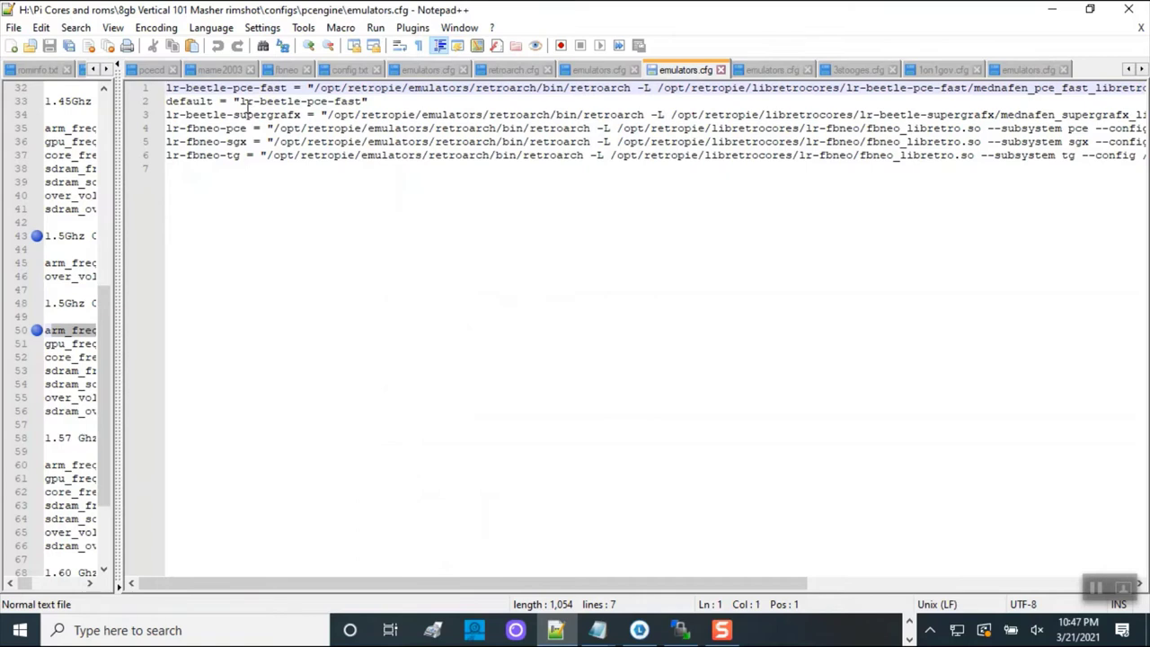
left_click_drag(365, 102, 241, 104)
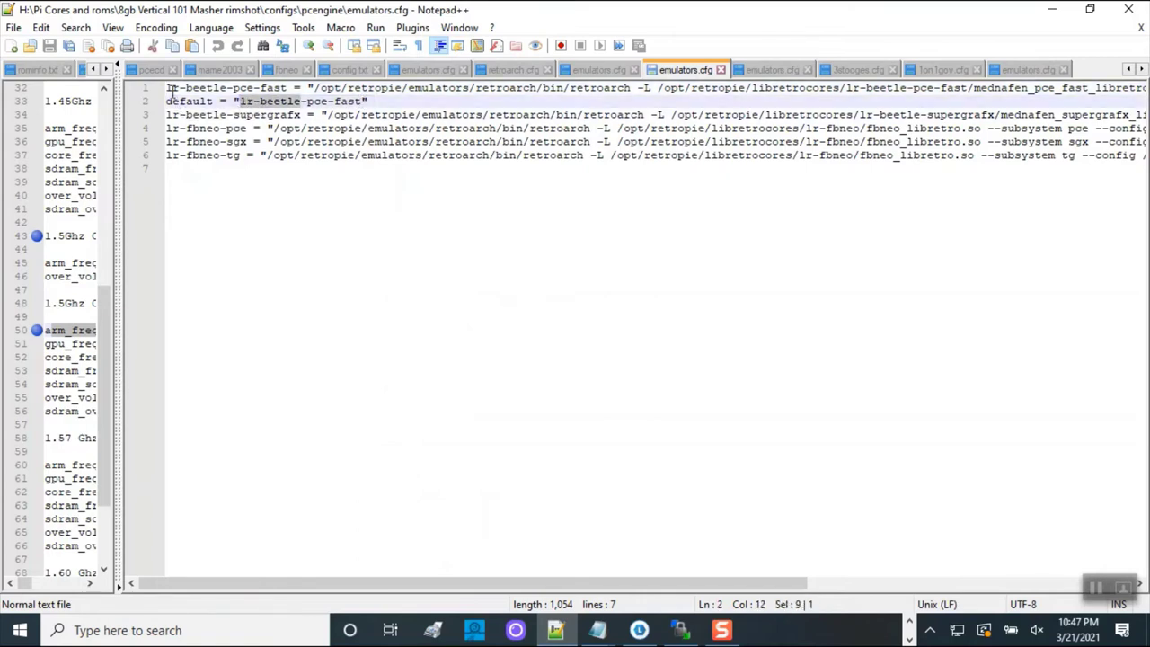
left_click(167, 87)
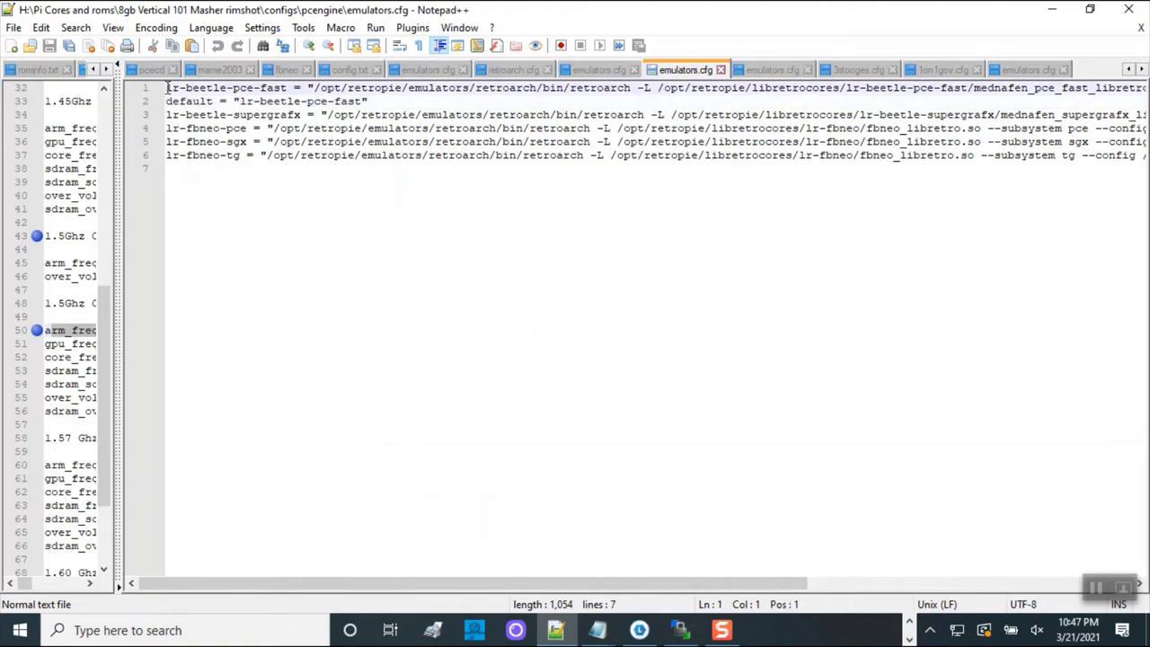
left_click_drag(167, 87, 165, 100)
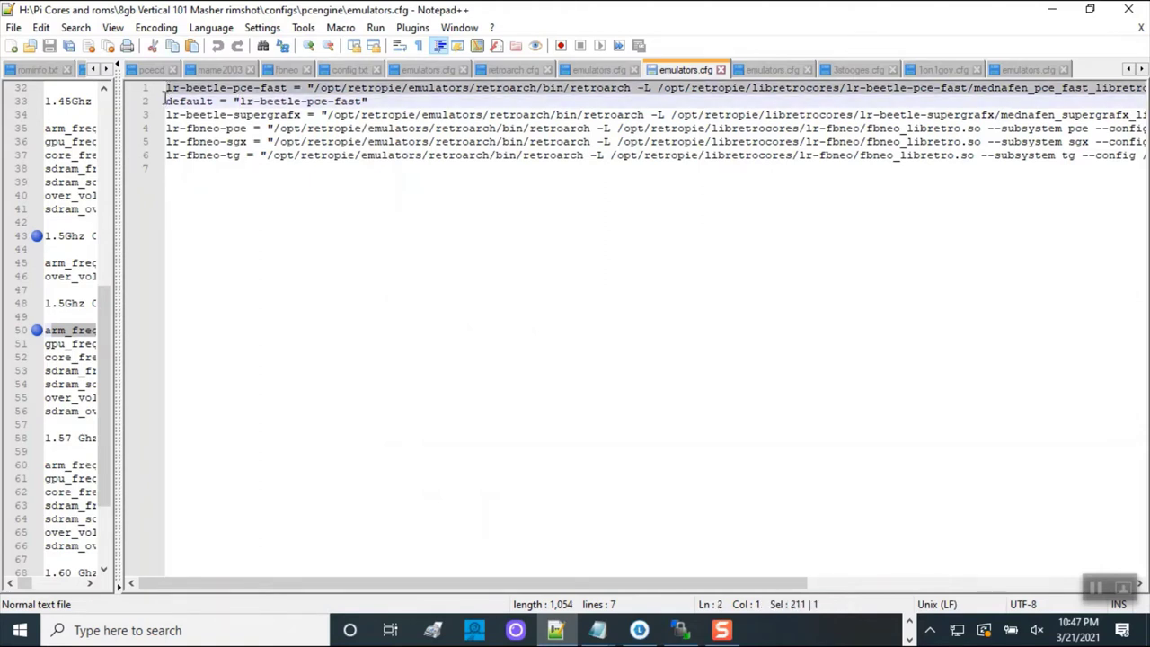
right_click(171, 88)
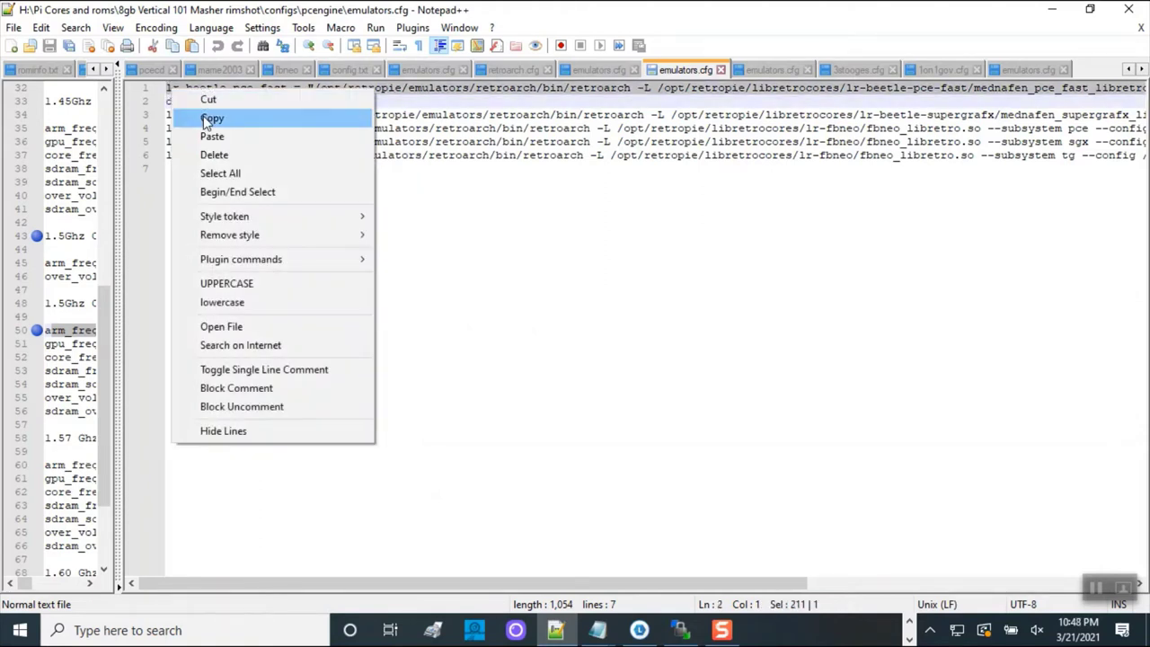
left_click(209, 119)
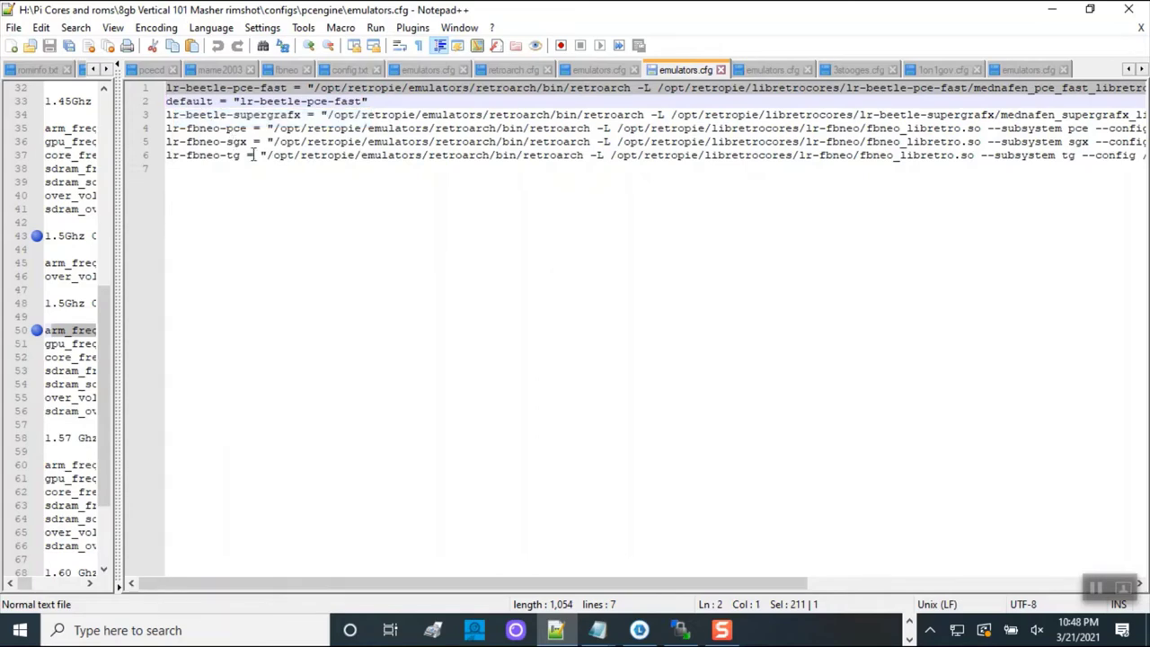
- Paste the lr-beetle-pce-fast line into the card's arcade emulators.cfg on the empty line below lr-fceumm
left_click(1024, 70)
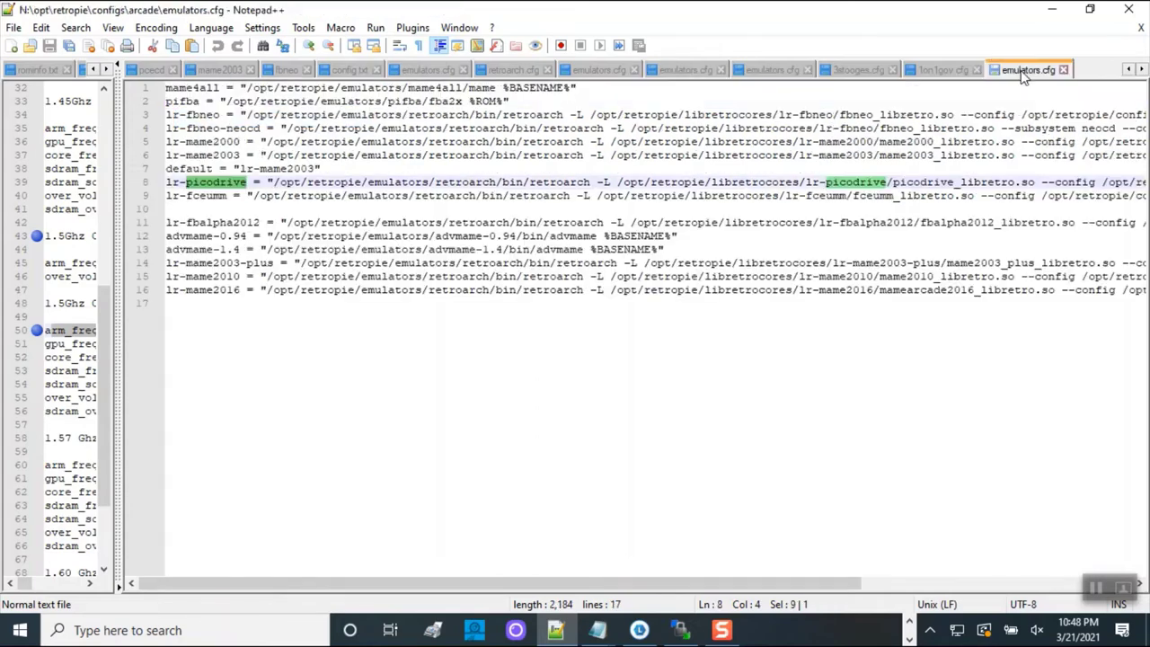
left_click(168, 210)
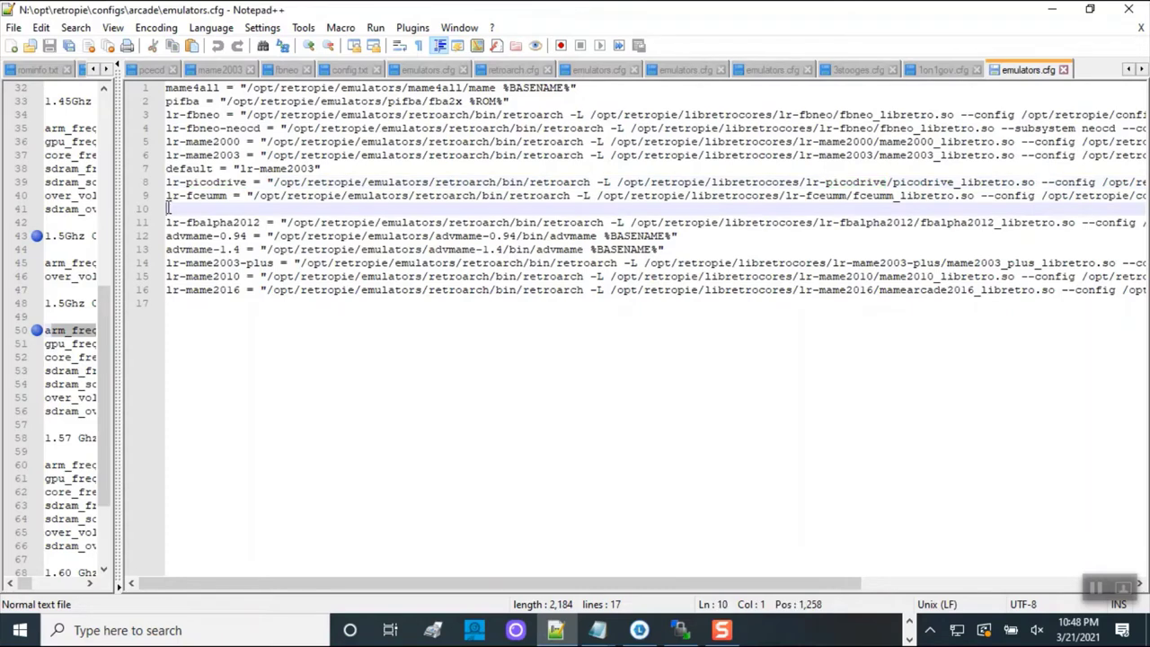
right_click(169, 212)
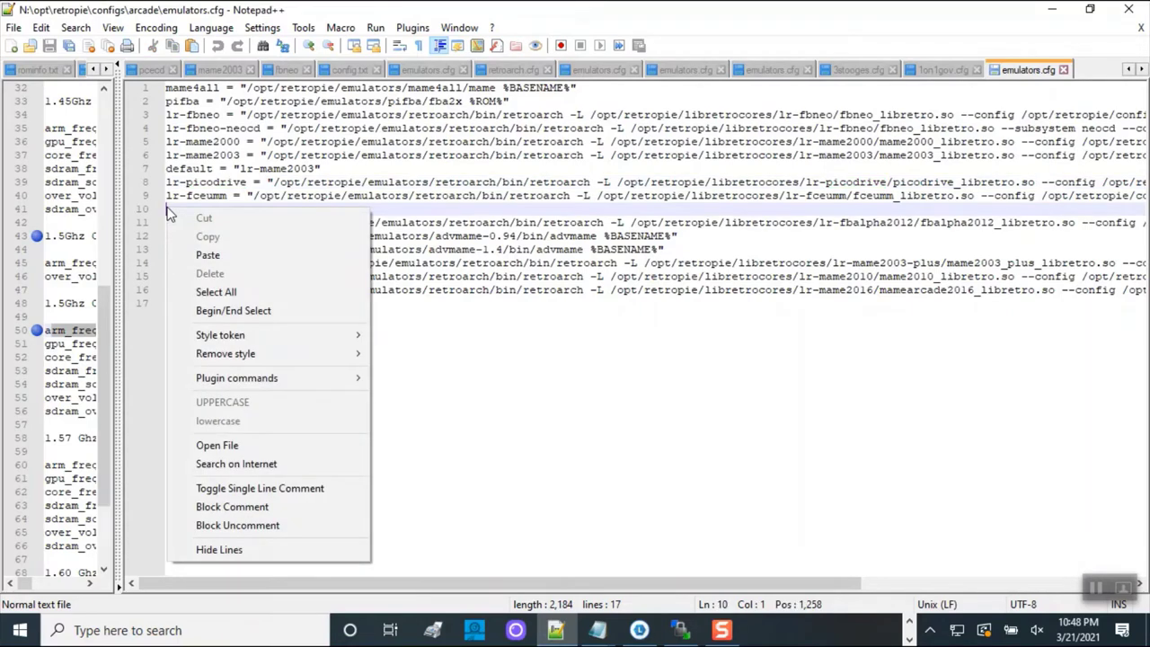
left_click(207, 254)
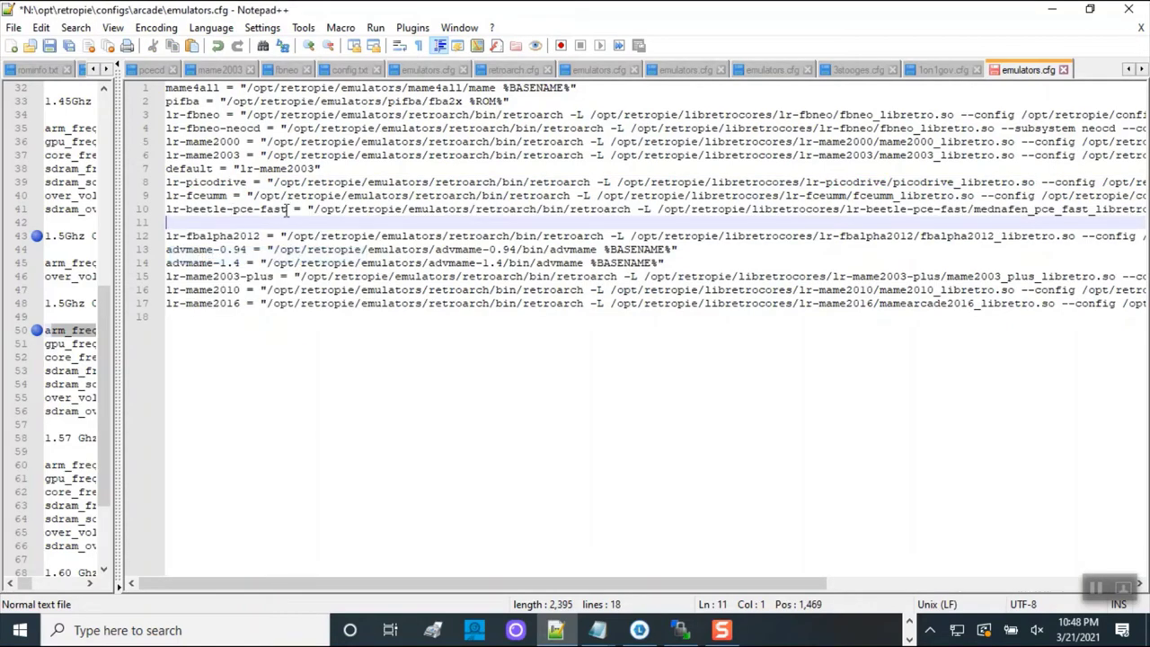
- Copy the lr-snes9x2005 and lr-snes9x2010 lines from the backup's snes emulators.cfg
left_click(602, 72)
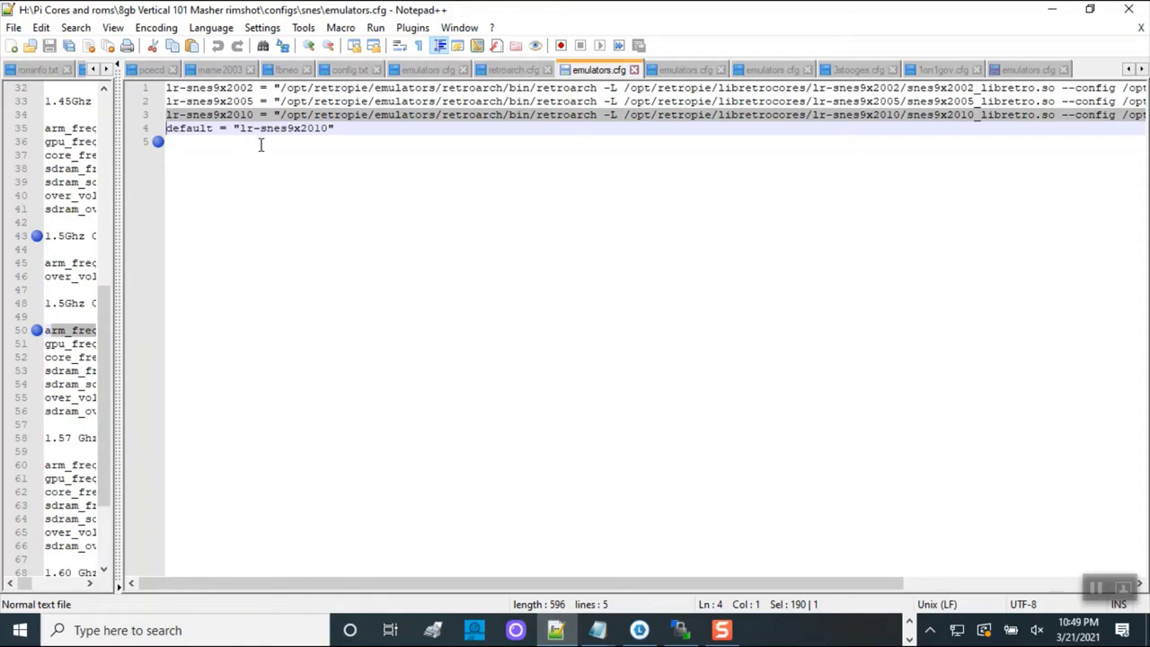
left_click(166, 102)
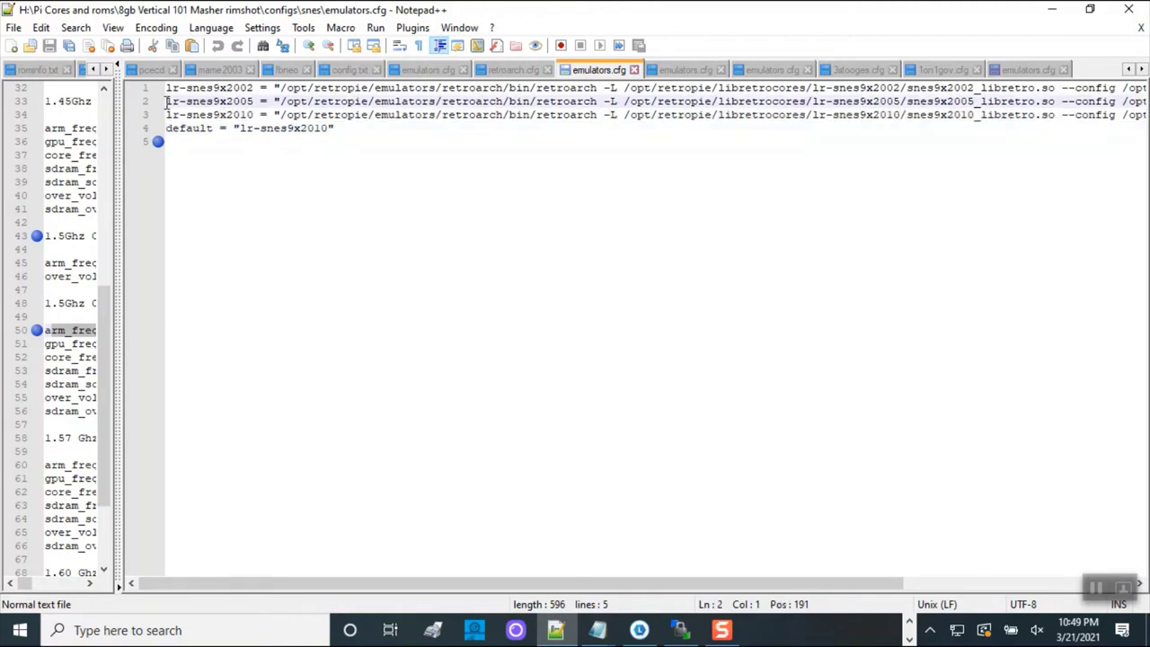
left_click_drag(166, 102, 161, 129)
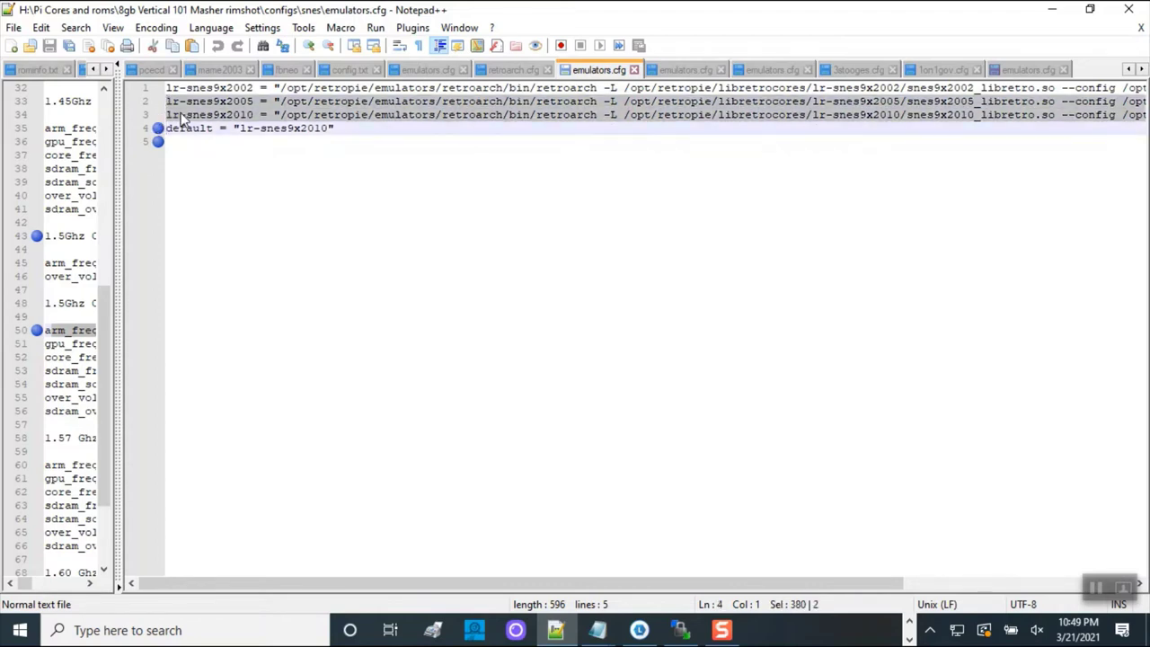
right_click(181, 113)
left_click(221, 141)
- Paste the two snes9x lines below lr-beetle-pce-fast in the card's arcade emulators.cfg and save the file
left_click(1019, 71)
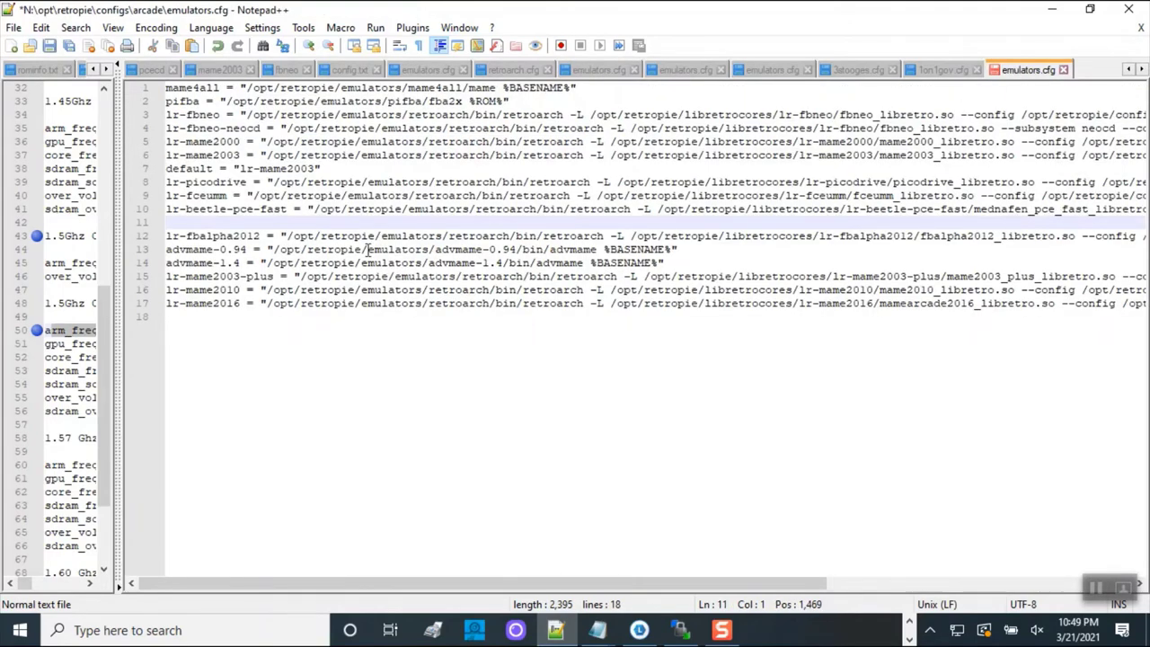
right_click(169, 225)
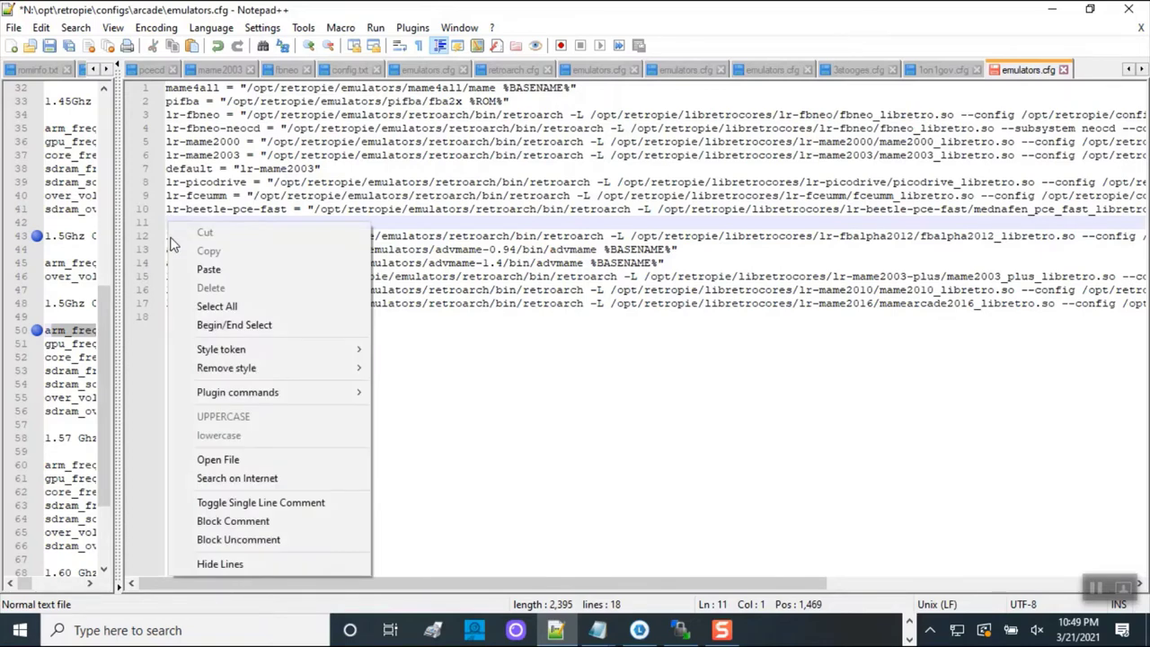
left_click(190, 270)
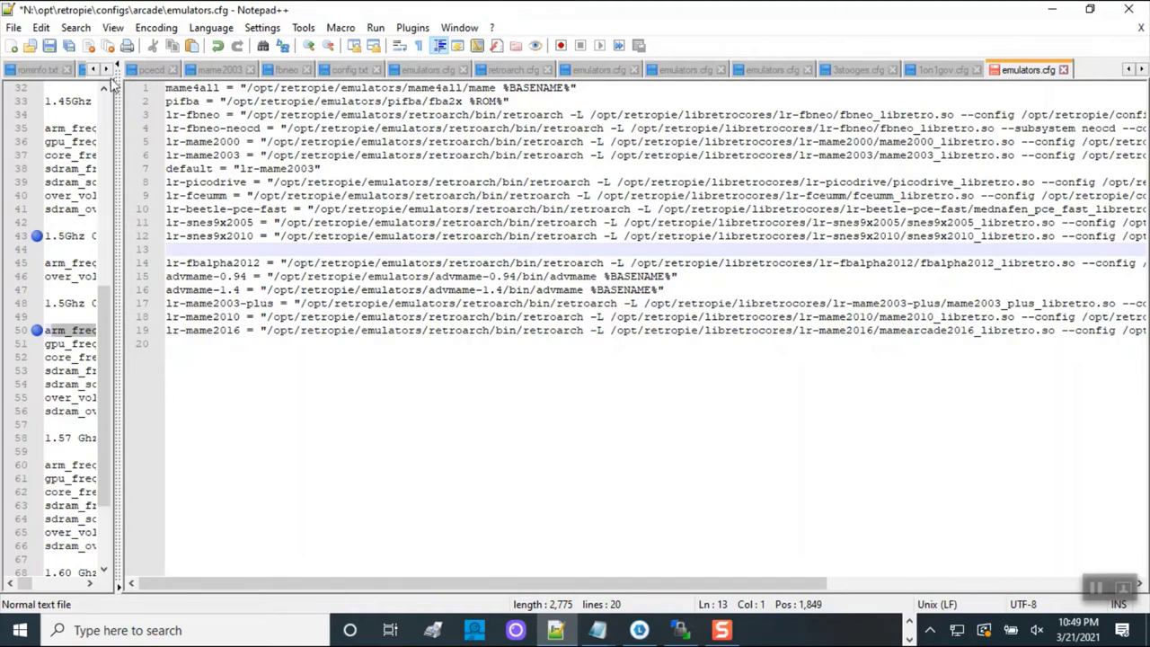
left_click(50, 46)
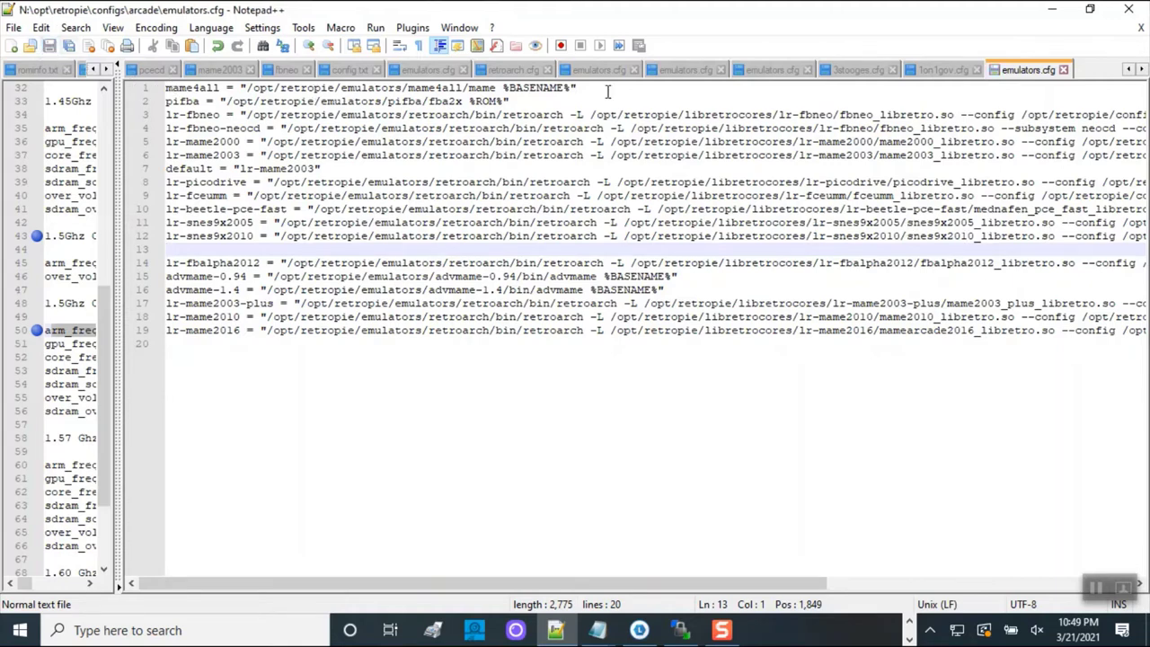
- Minimize Notepad++, bring the backup's libretrocores window forward, and return the card's window to opt\retropie
left_click(1052, 15)
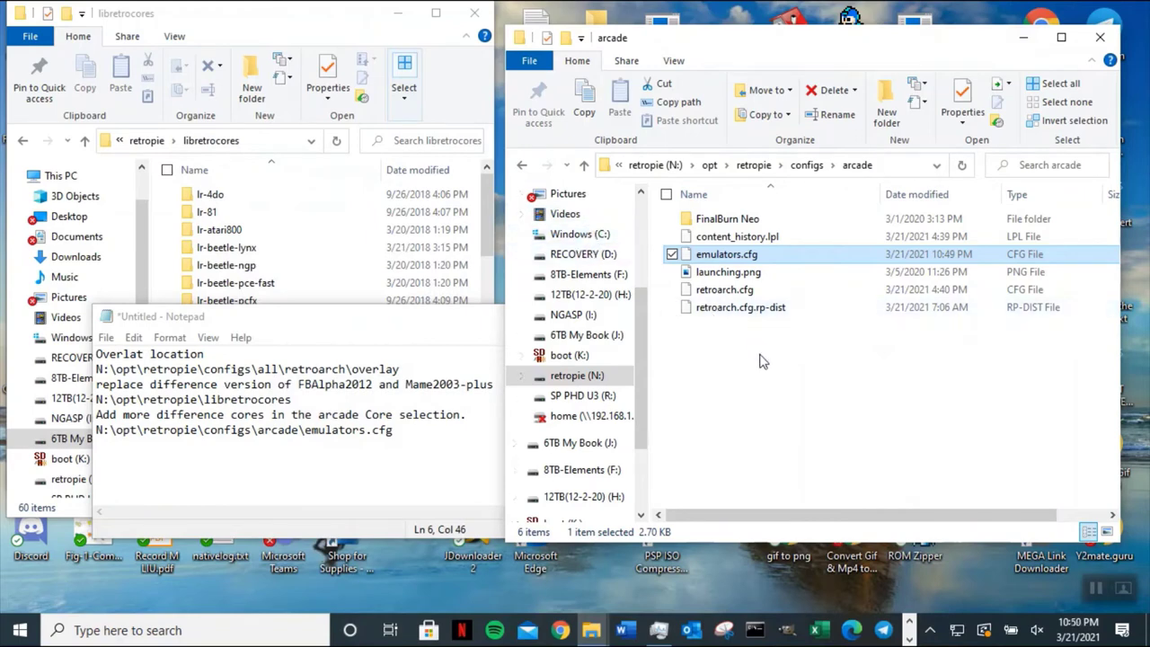
left_click(314, 32)
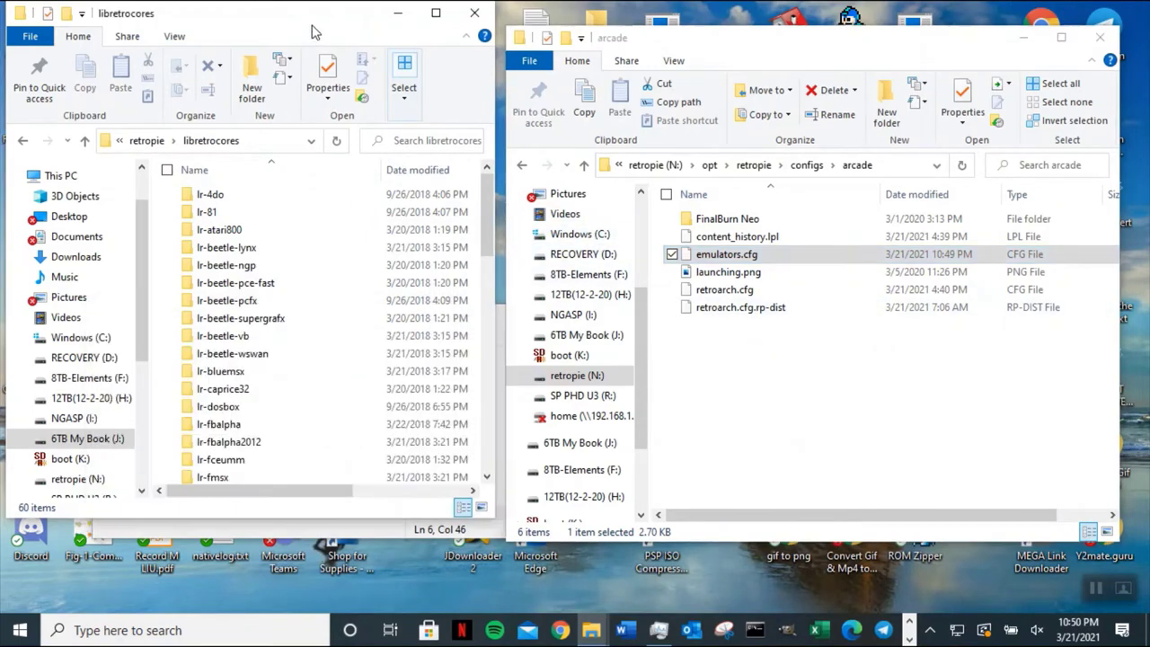
left_click(809, 171)
left_click(818, 171)
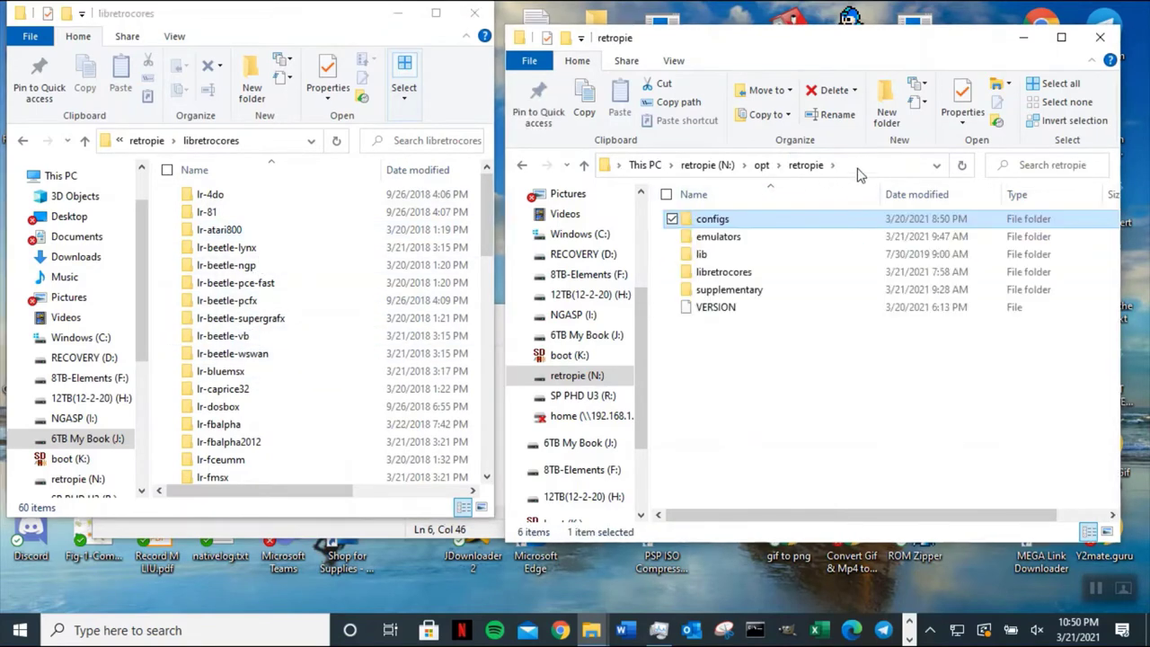
- Open emulators.cfg from the card's configs\snes folder in Notepad++ to check its snes9x entries, closing the file and minimizing the editor when done
double_click(746, 226)
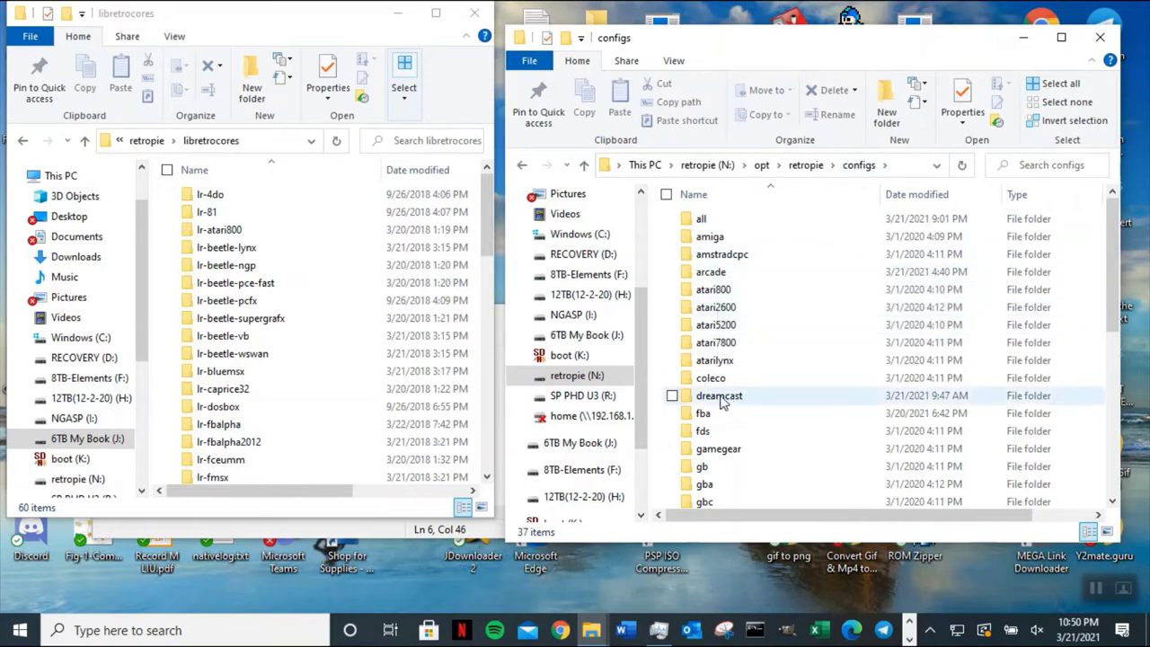
scroll(726, 406, "down", 5)
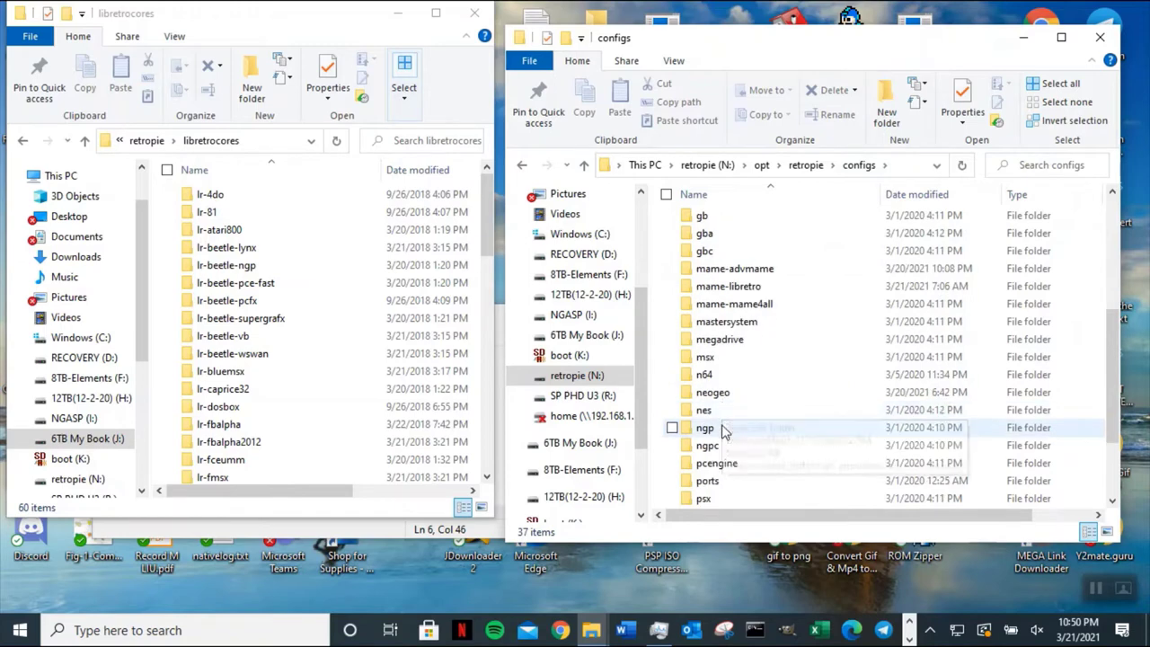
scroll(727, 427, "down", 2)
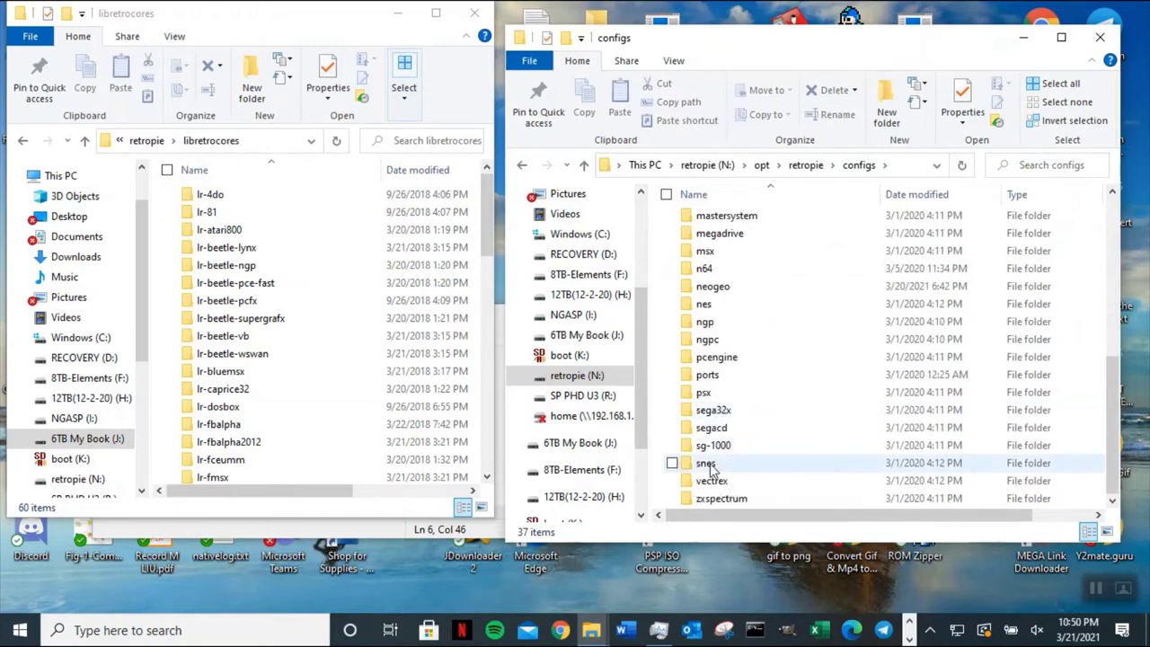
left_click(707, 467)
double_click(706, 470)
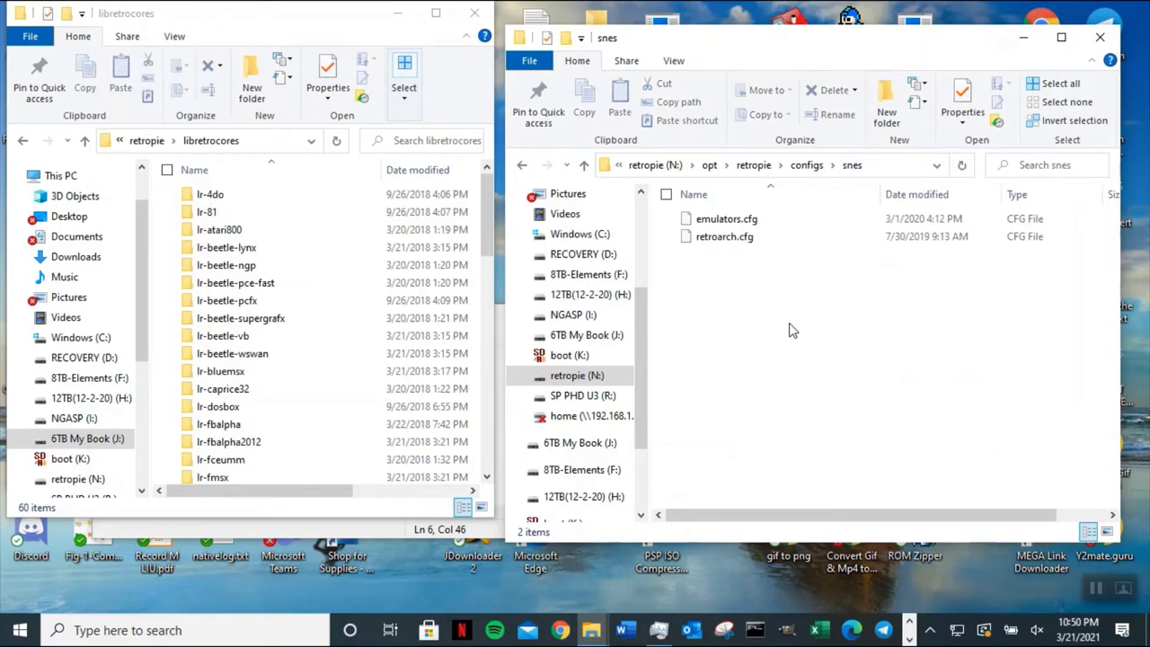
left_click(760, 226)
right_click(758, 230)
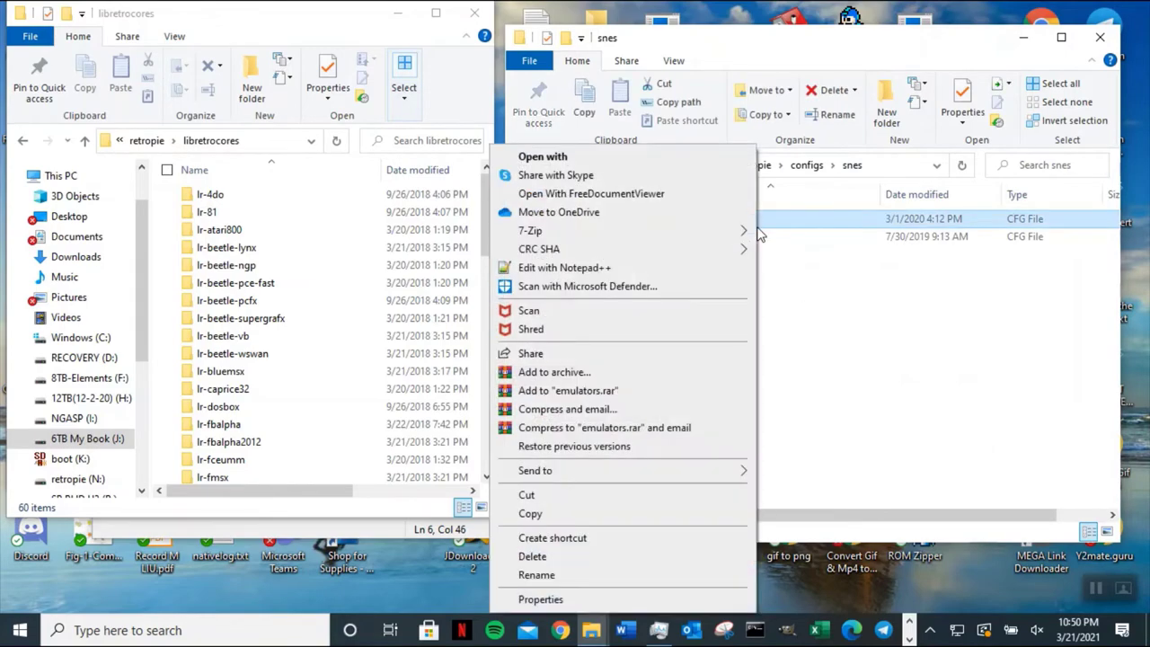
left_click(656, 267)
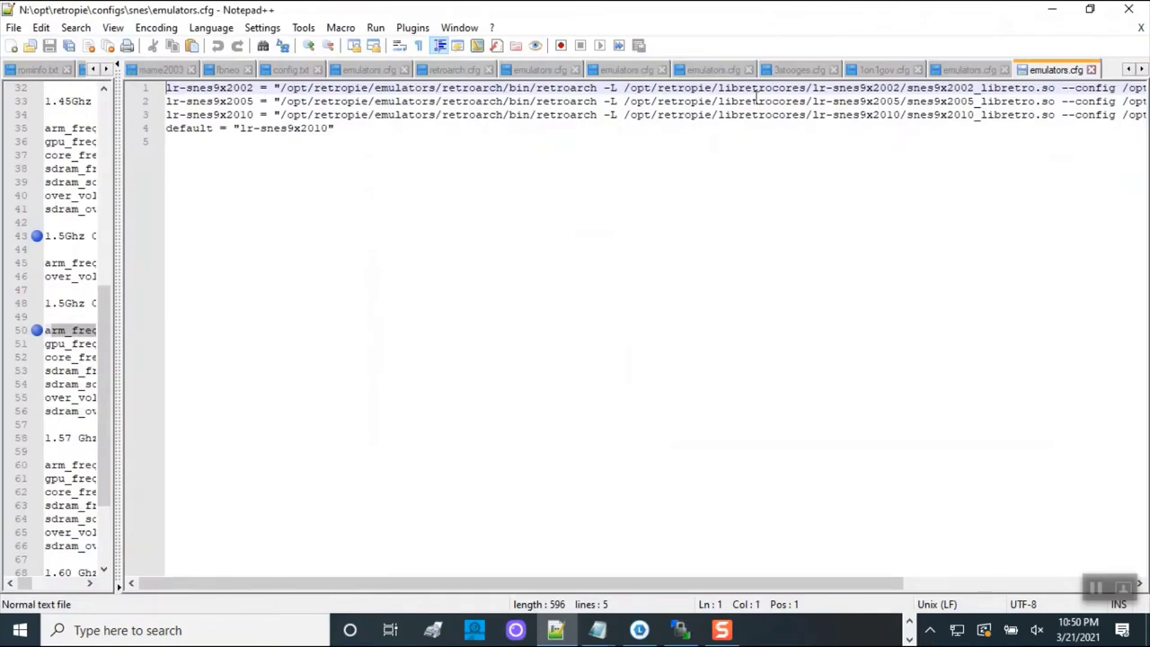
left_click(1092, 70)
left_click(1052, 11)
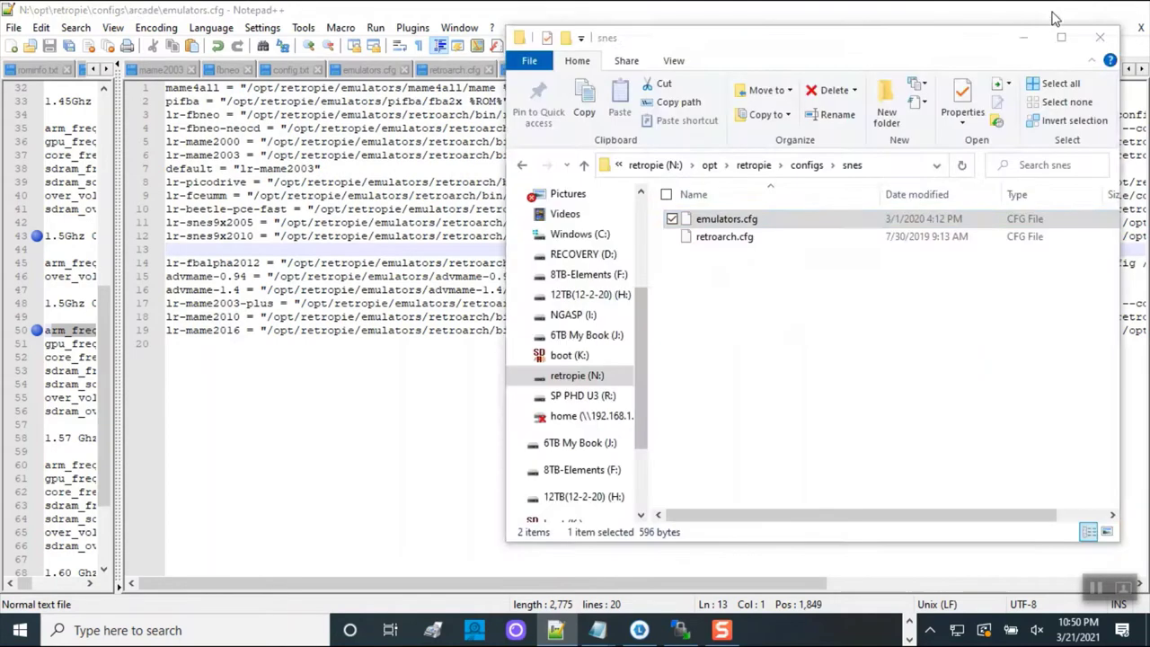
- Check the card's opt\retropie\libretrocores folder for the lr-snes9x2005 and lr-snes9x2010 core folders
left_click(582, 166)
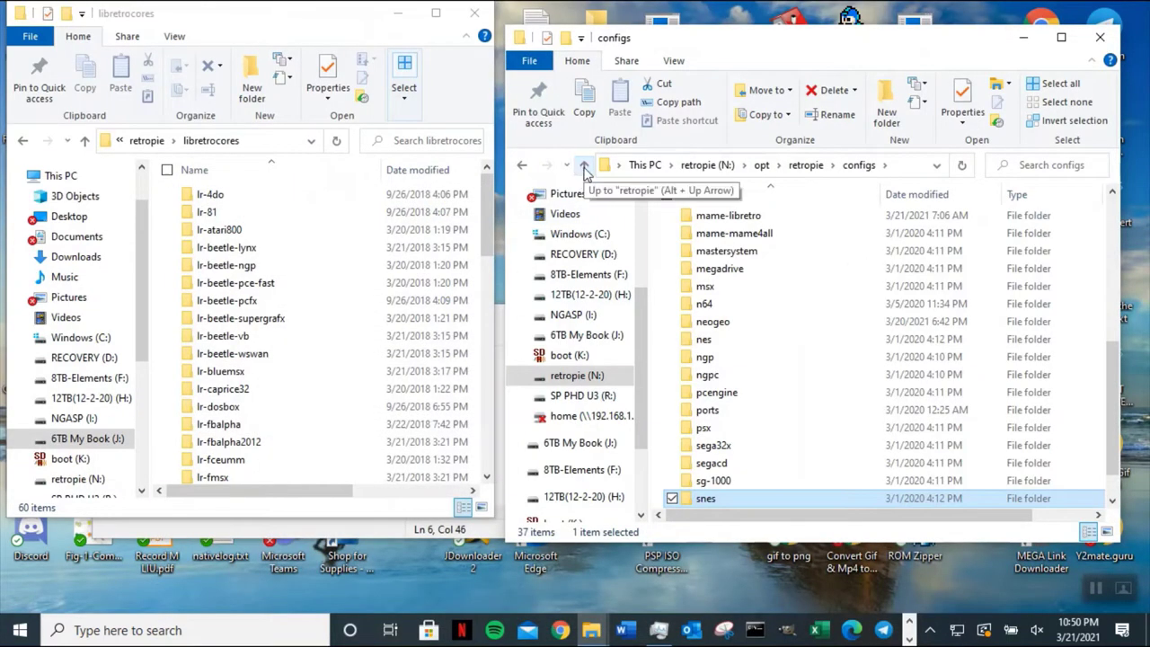
left_click(806, 165)
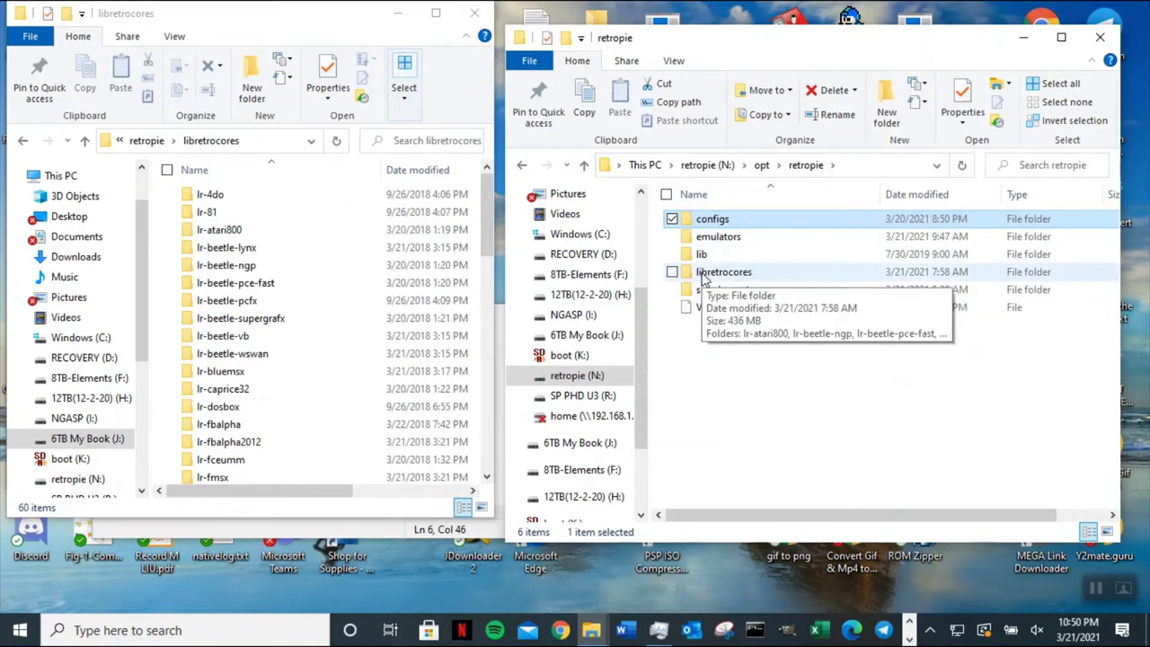
double_click(737, 274)
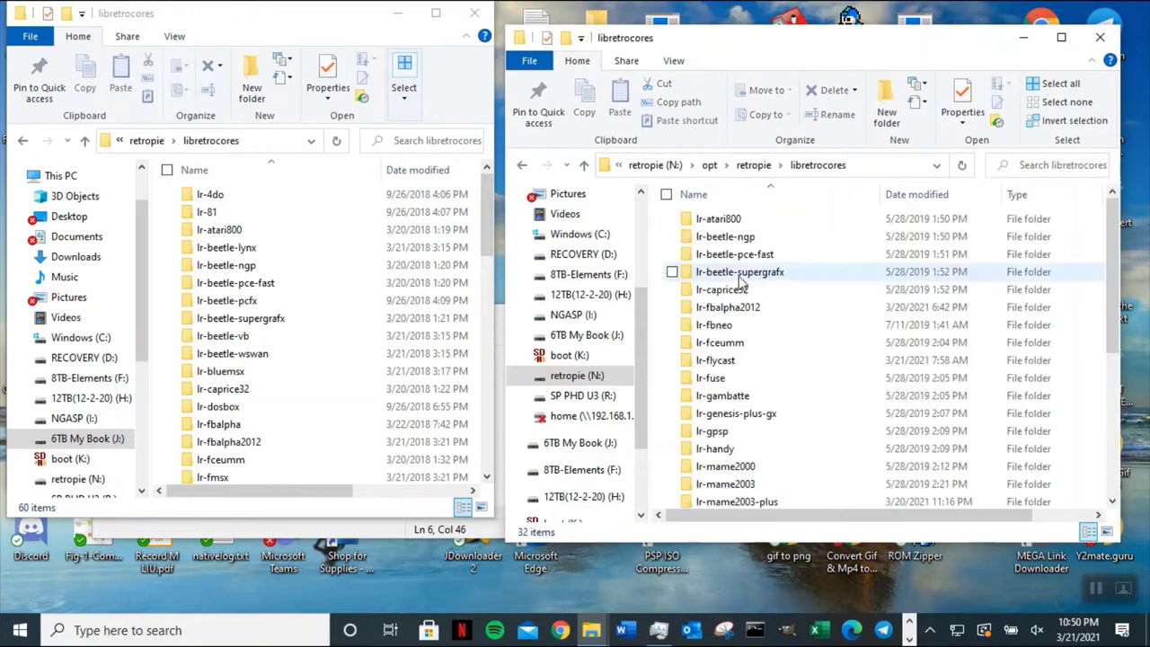
scroll(766, 333, "down", 3)
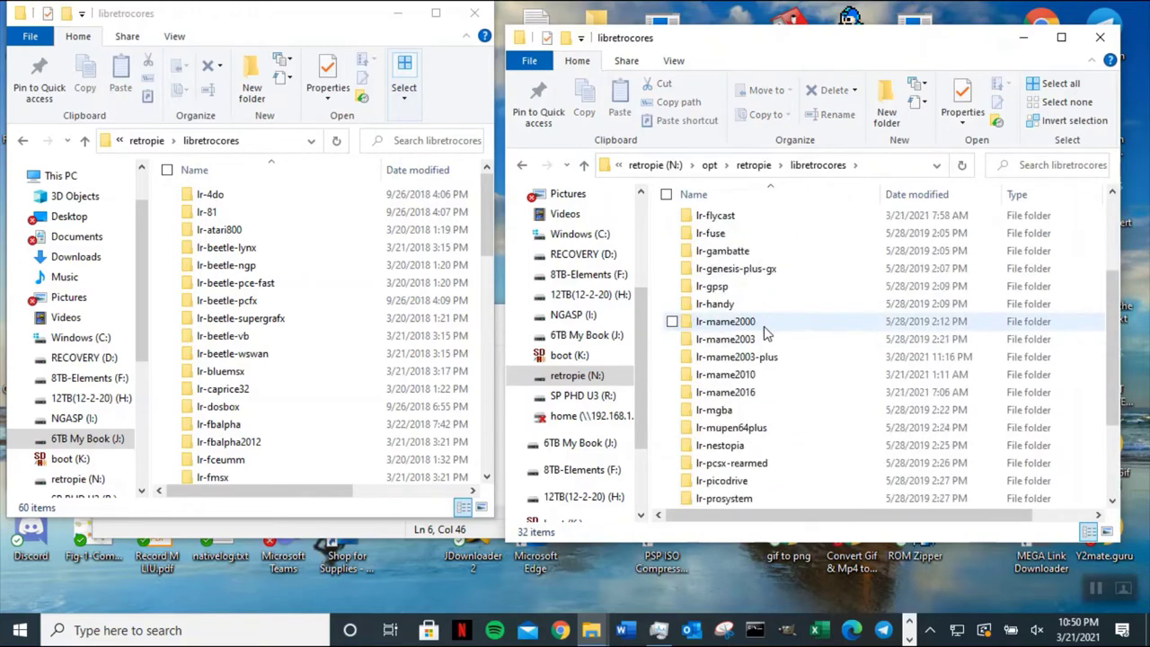
scroll(766, 332, "down", 3)
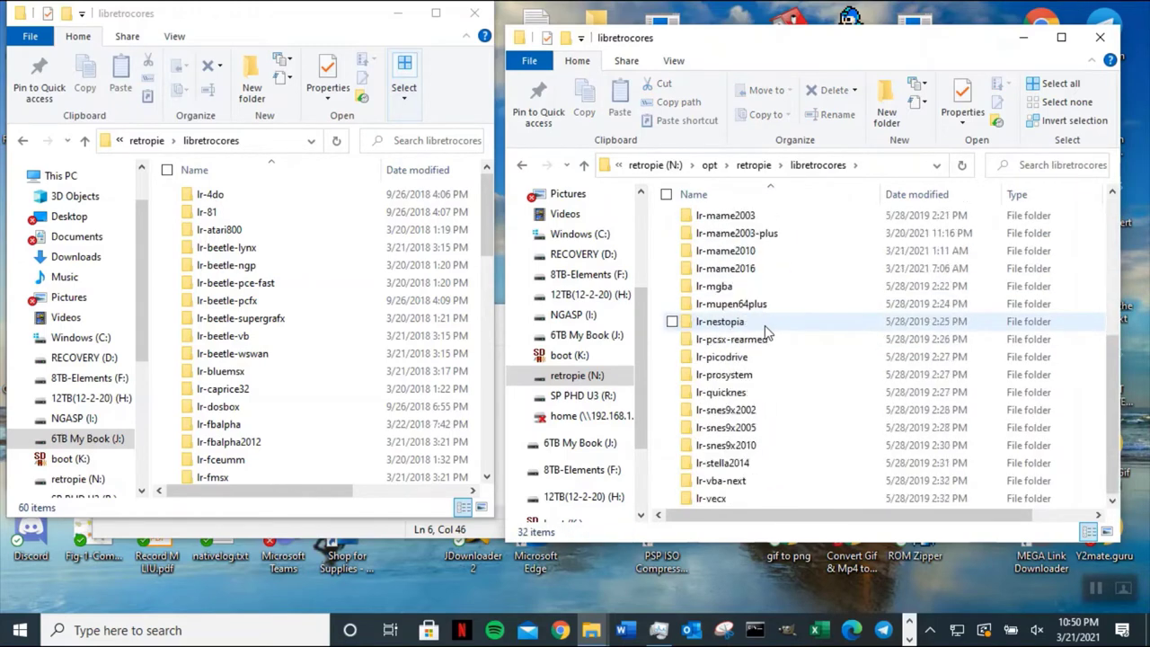
left_click(745, 431)
left_click(769, 447)
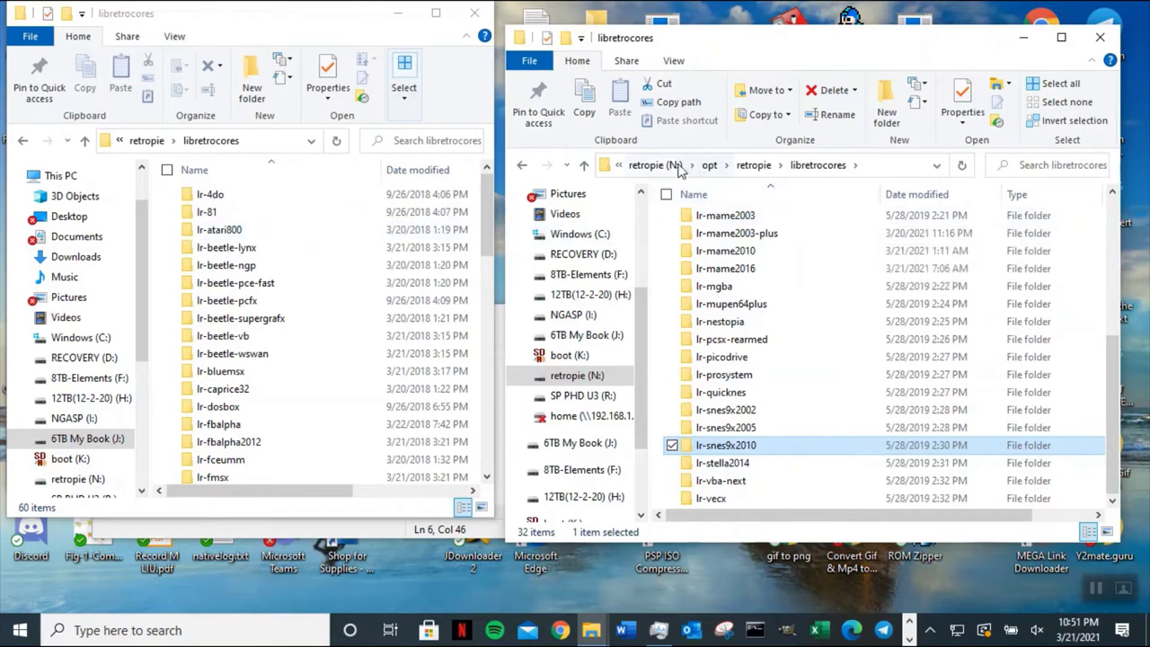
- Open the home\pi\RetroPie\roms folder on the retropie (N:) drive in the card's window
left_click(656, 167)
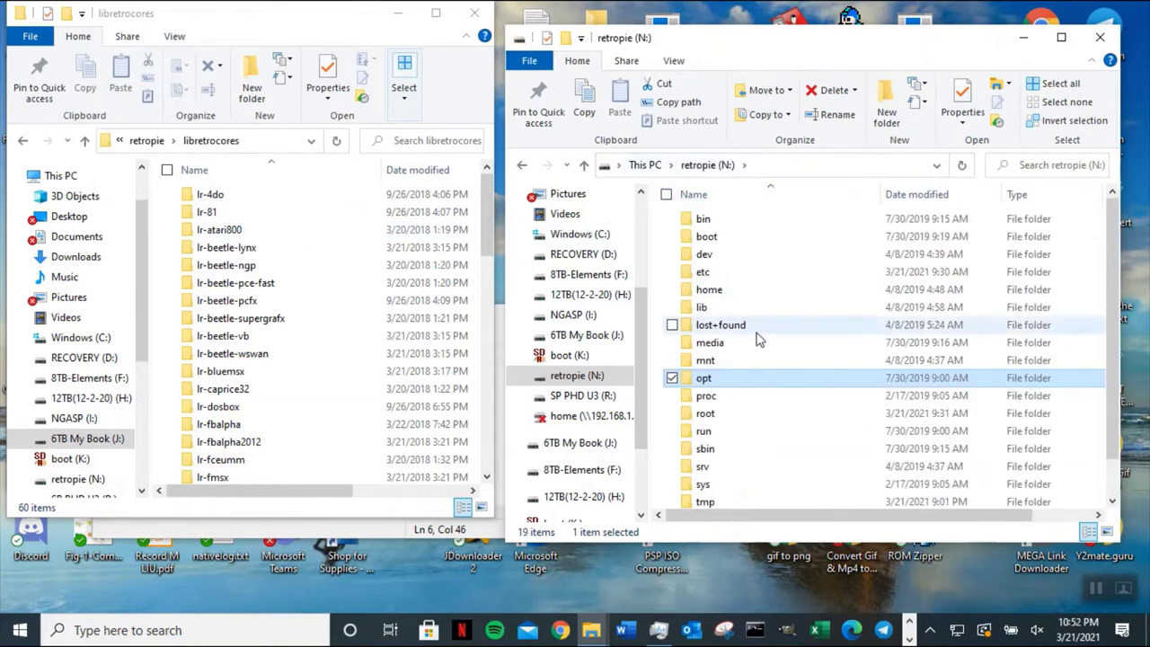
double_click(739, 299)
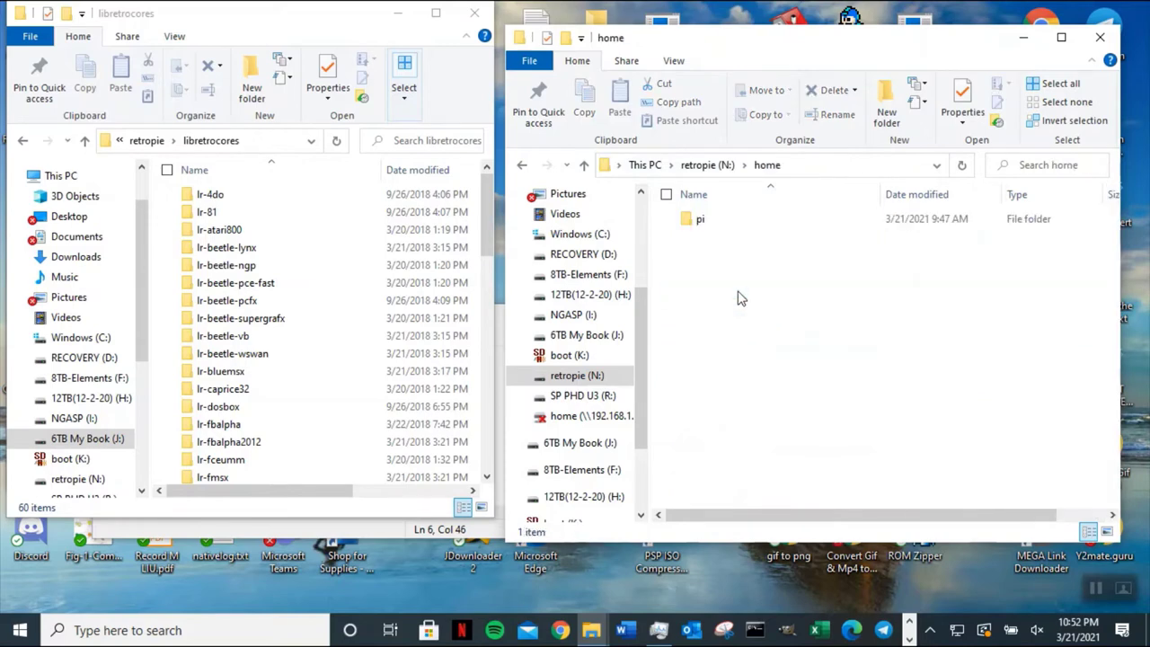
double_click(733, 224)
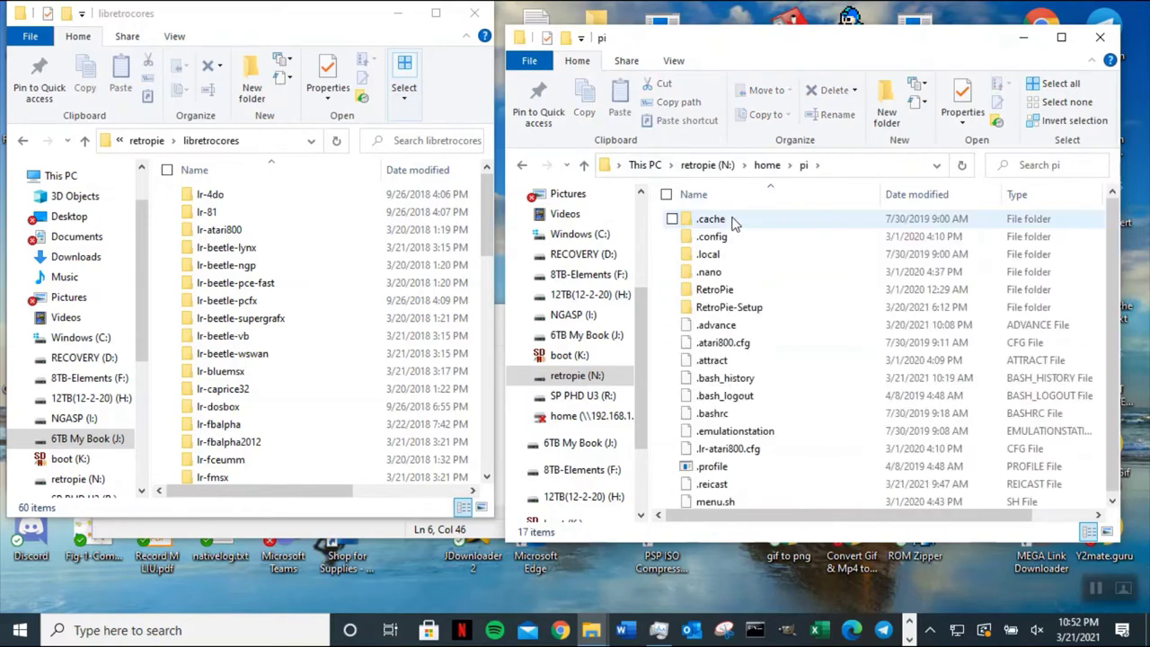
double_click(753, 291)
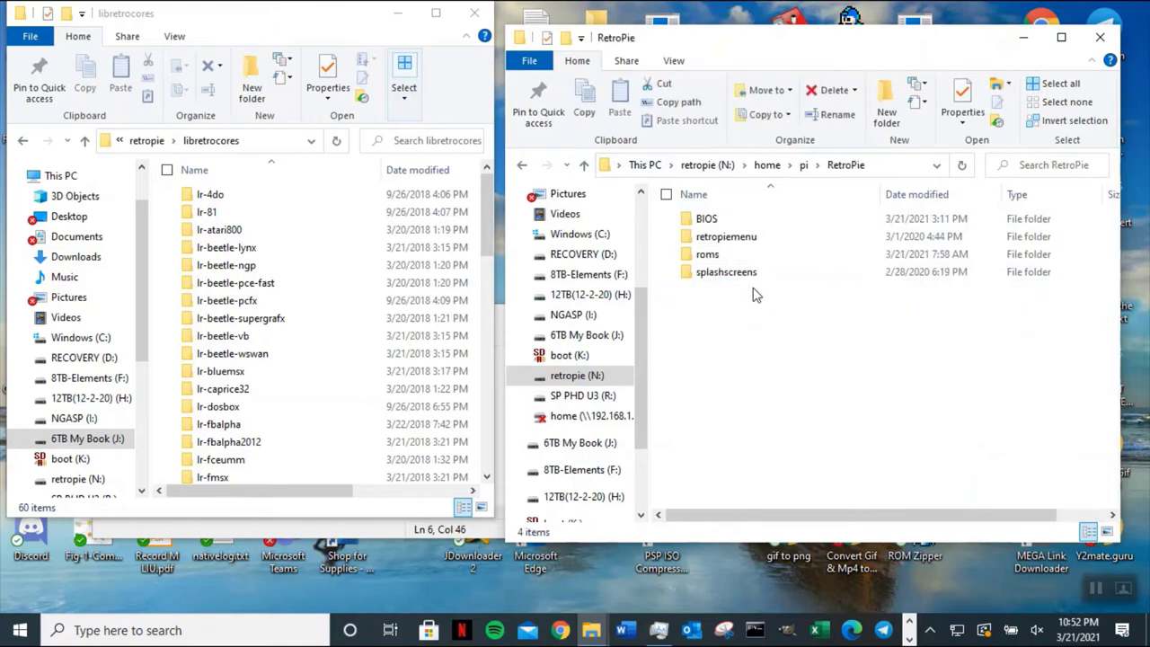
left_click(757, 257)
double_click(758, 257)
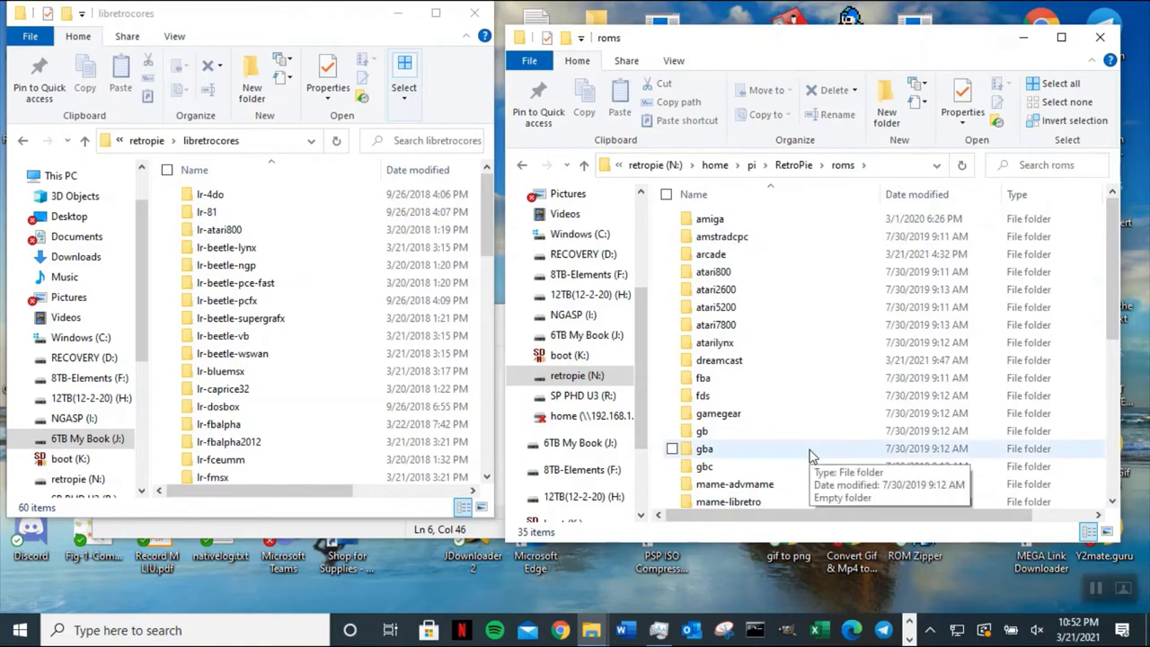
- Return the backup window to opt\retropie and shrink the roms and Notepad windows to uncover the WinSCP desktop shortcut
left_click(81, 144)
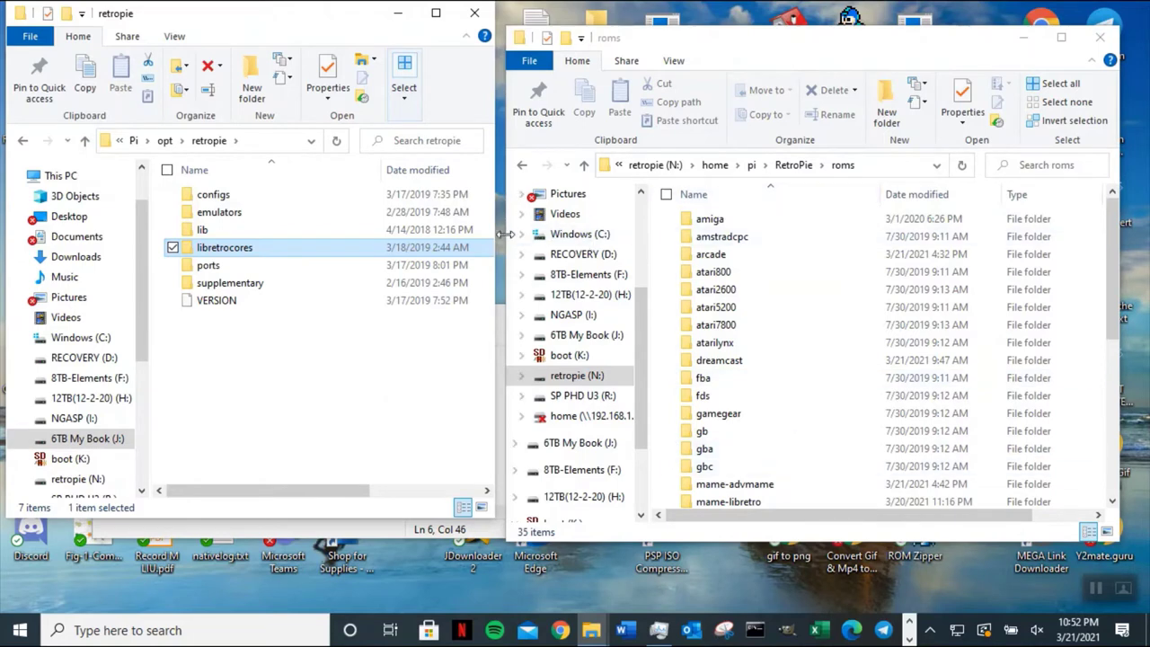
left_click_drag(506, 233, 693, 231)
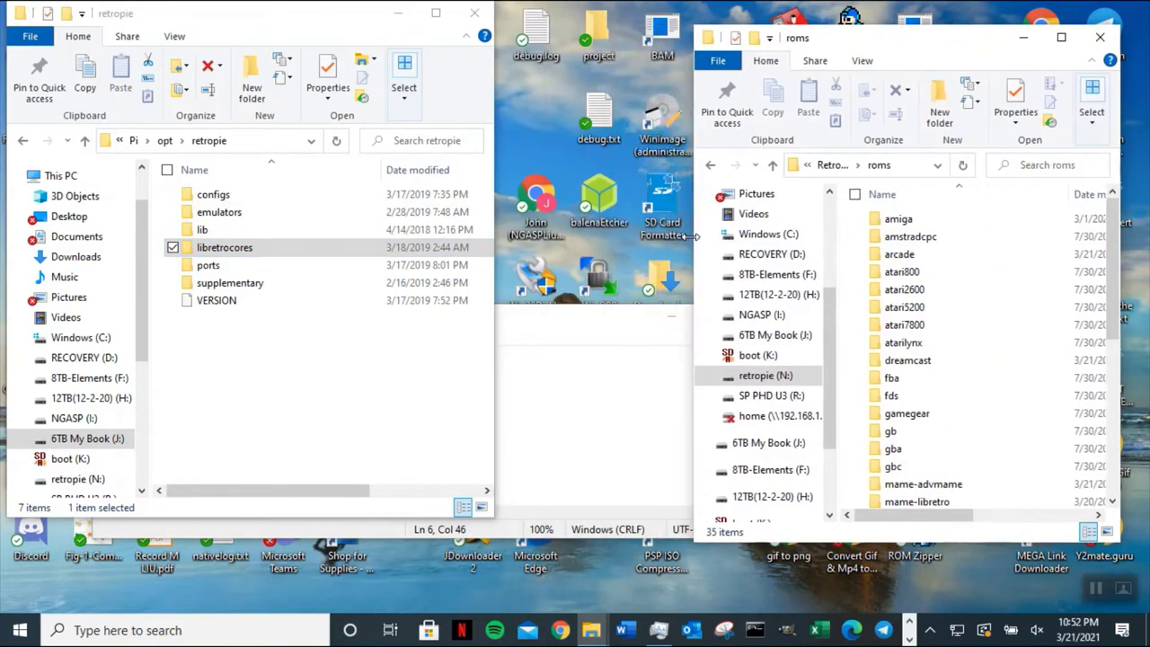
left_click(602, 353)
left_click_drag(602, 353, 593, 429)
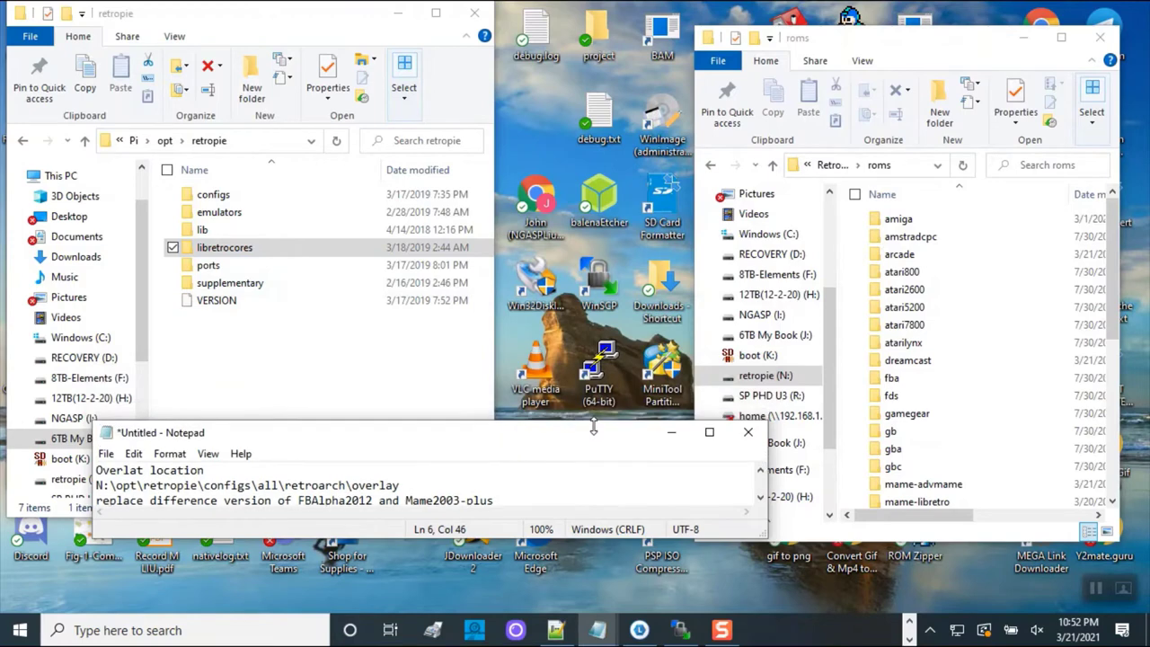
- Switch to WinSCP to show it as a transfer option, dismiss its login dialog without connecting, and minimize it
double_click(604, 287)
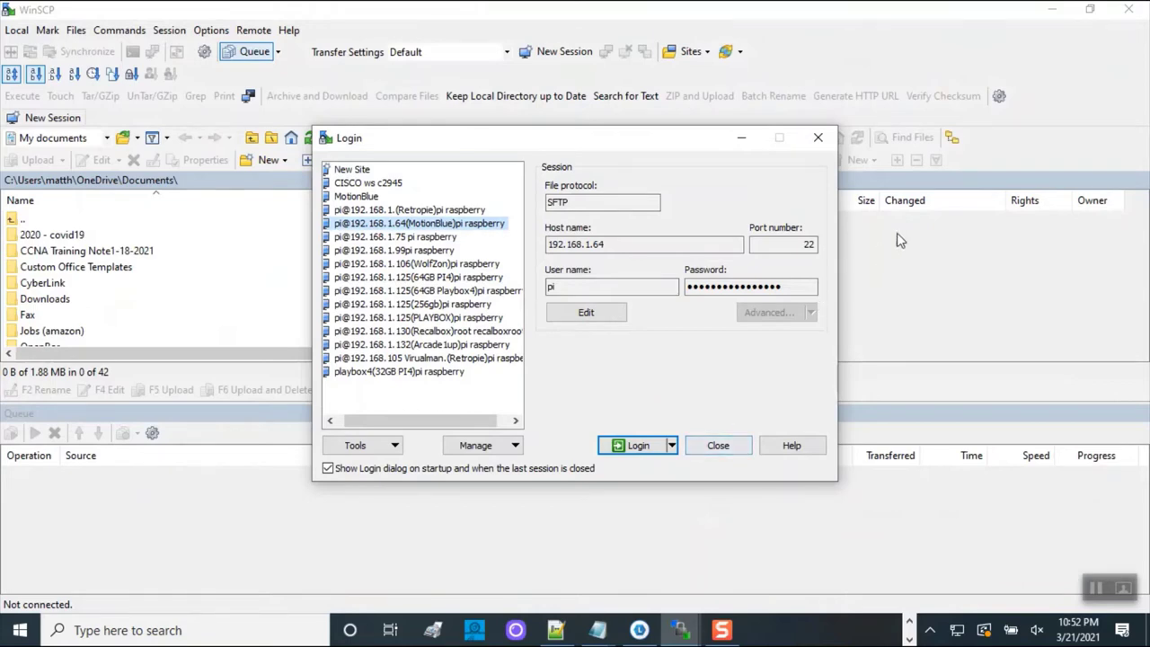
left_click(733, 446)
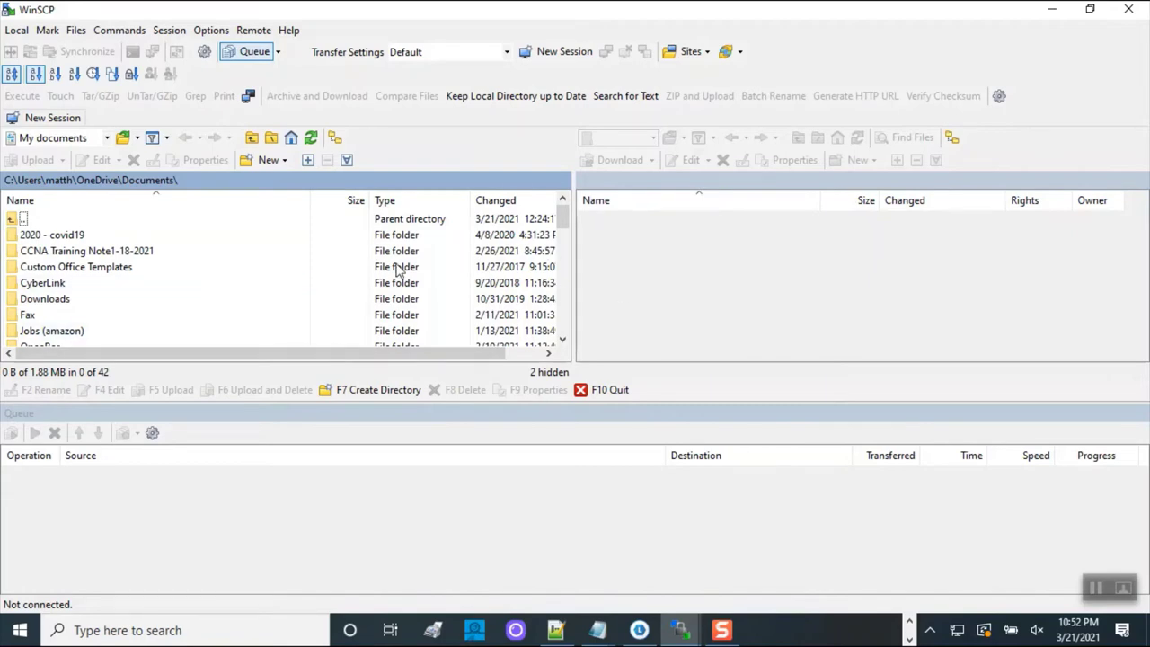
left_click(1052, 9)
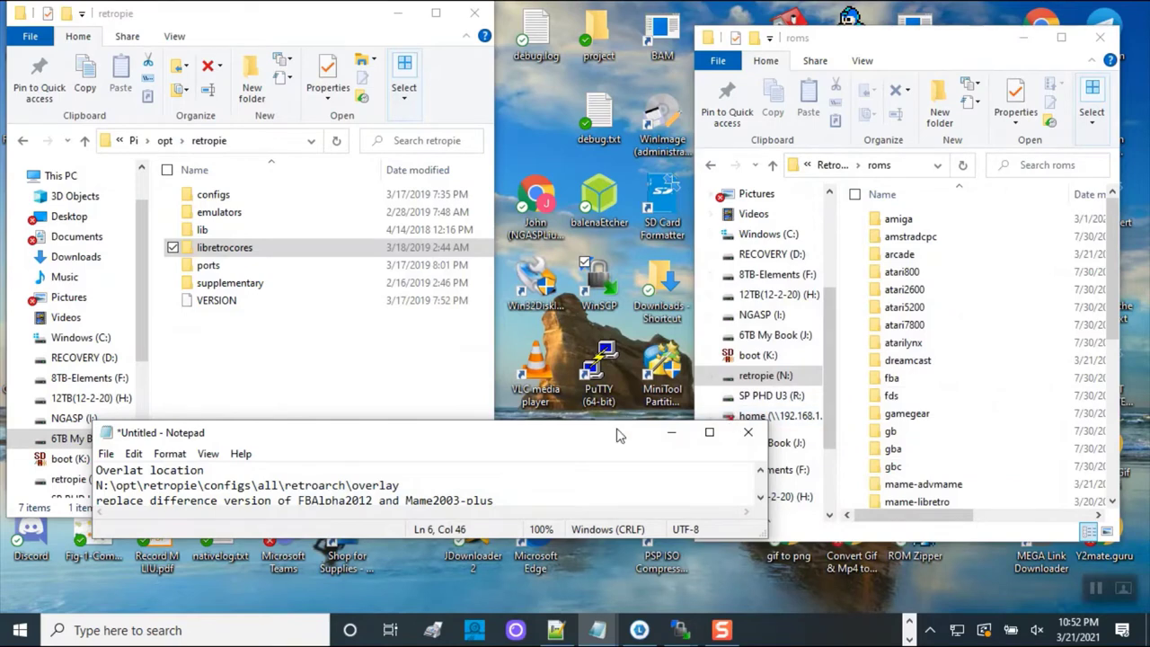
- Rearrange the Notepad and roms windows beside the backup window, and open the card's arcade ROM folder with a wider view
left_click_drag(771, 457, 687, 457)
left_click_drag(522, 444, 528, 508)
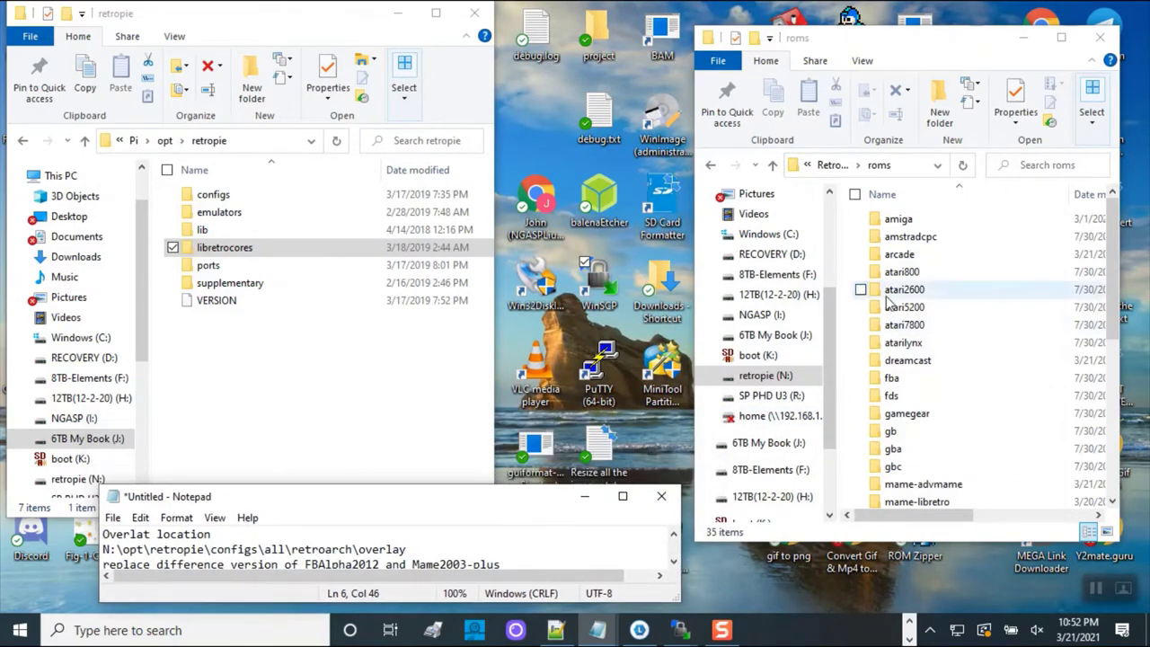
left_click_drag(934, 56, 788, 40)
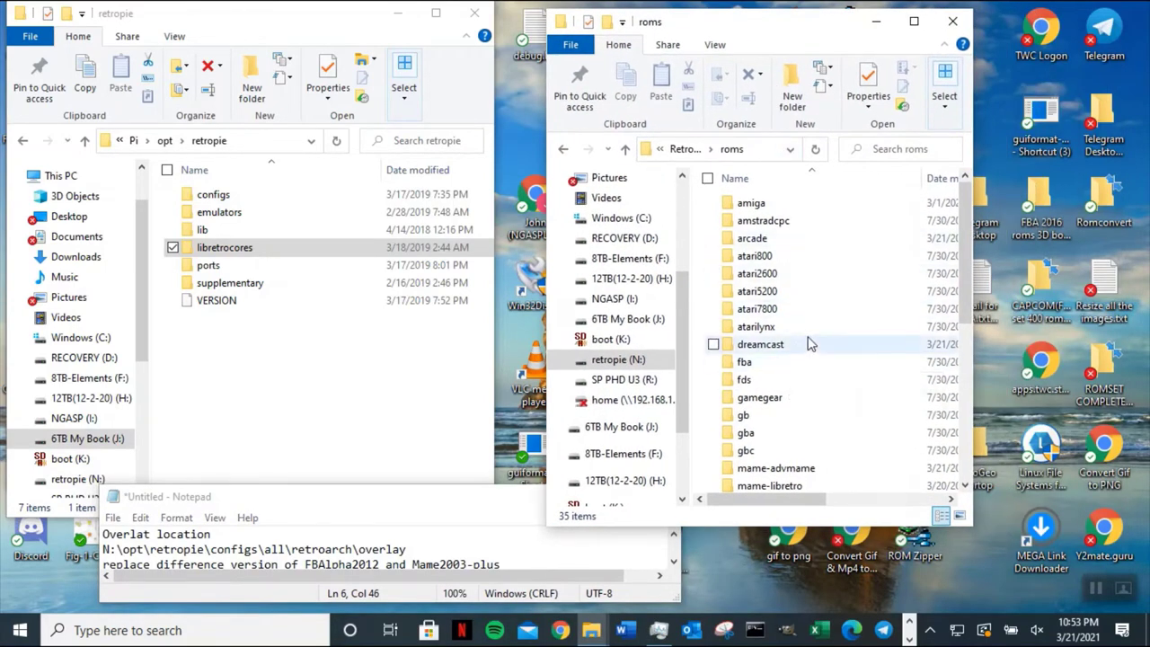
double_click(788, 238)
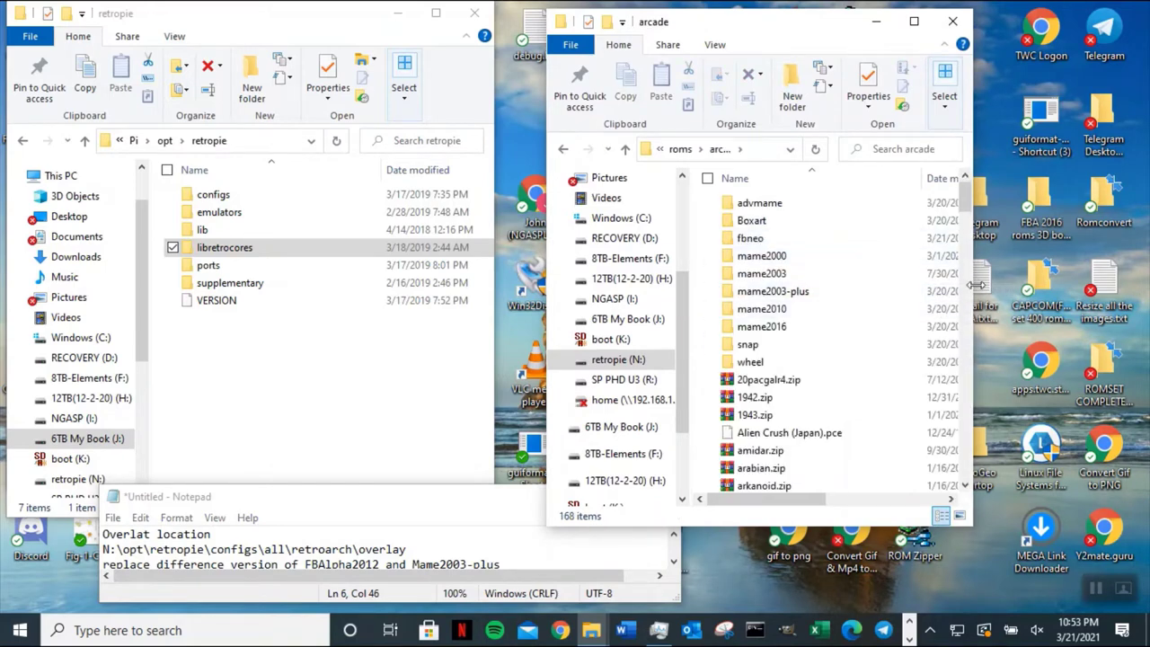
left_click_drag(972, 297, 1029, 296)
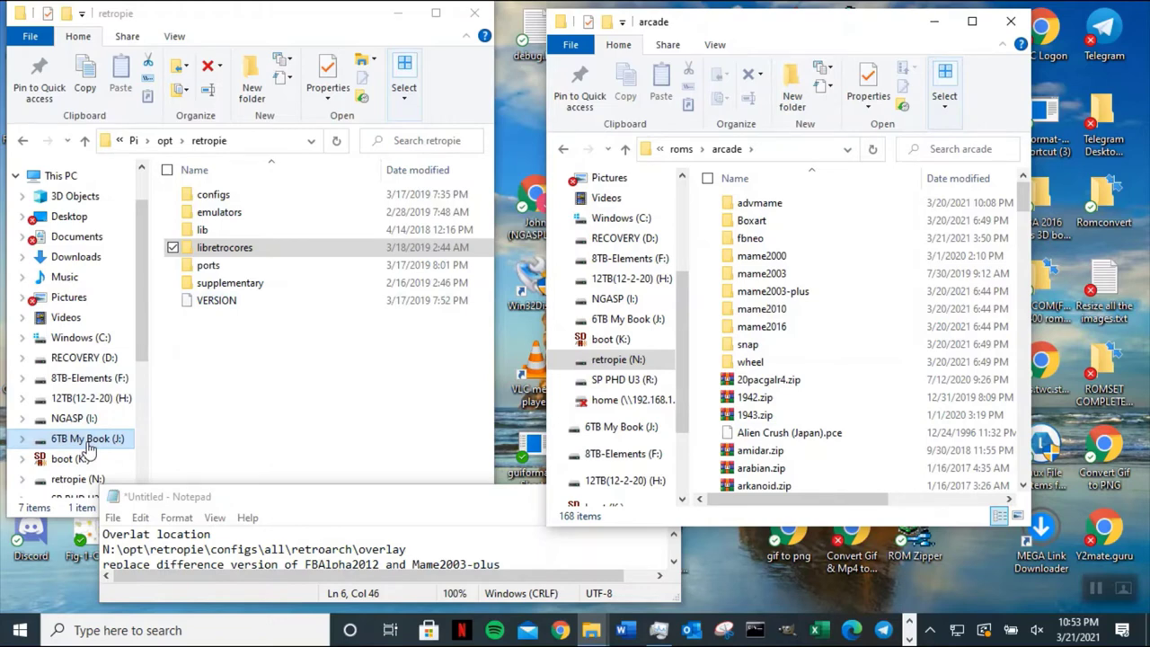
- Go up to the 6TB My Book (J:) root in the backup window and open the [8gb]-Button.Masher.101.Vertical.Pi3-RIMSHOT folder
left_click(87, 141)
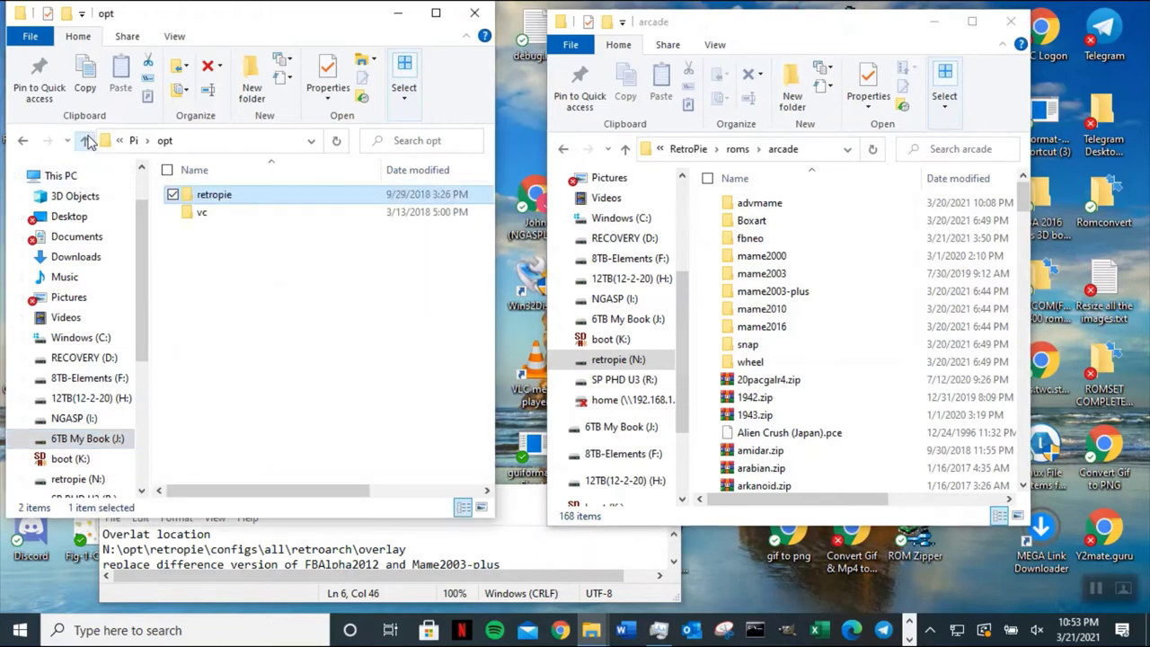
left_click(87, 141)
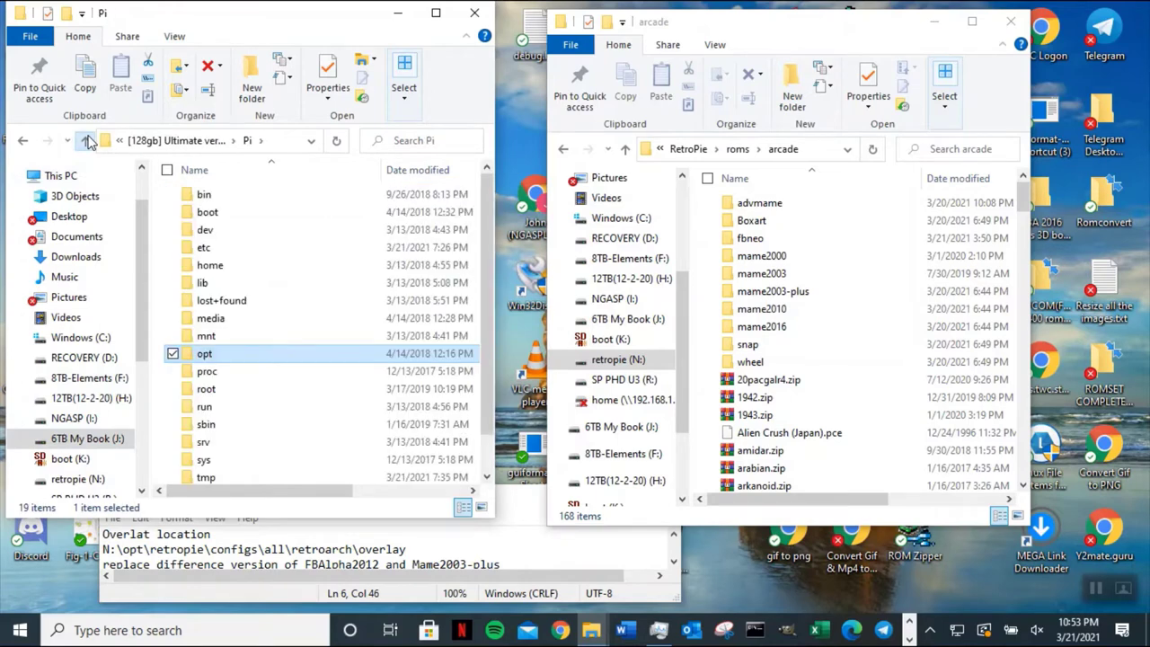
left_click(86, 141)
left_click(86, 141)
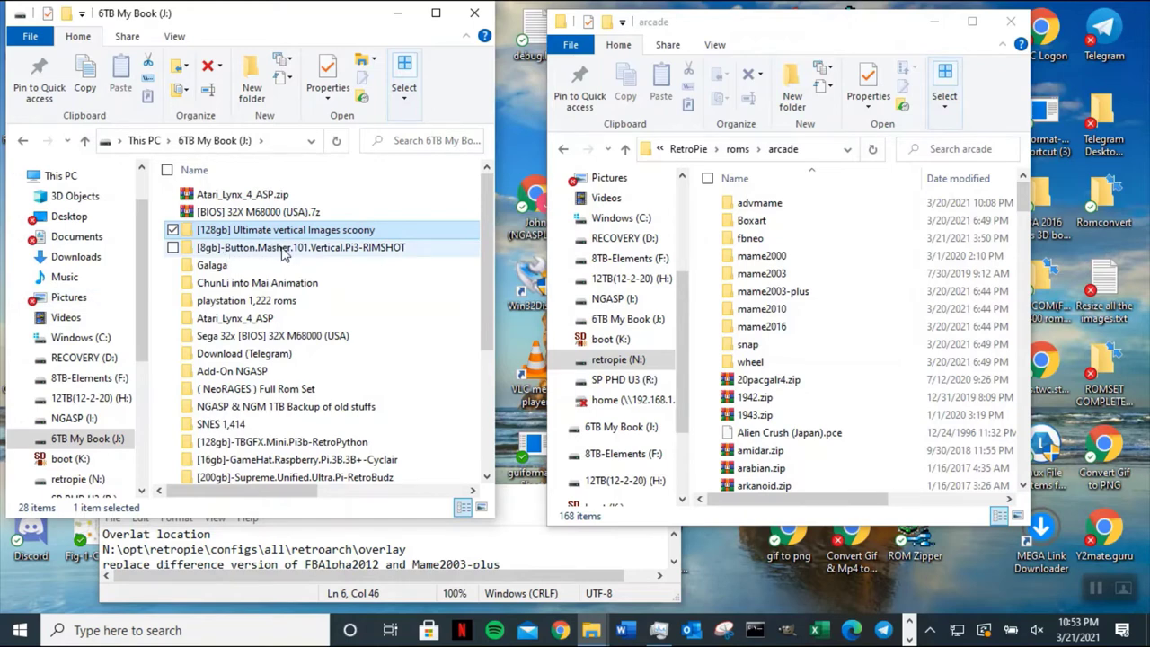
double_click(391, 251)
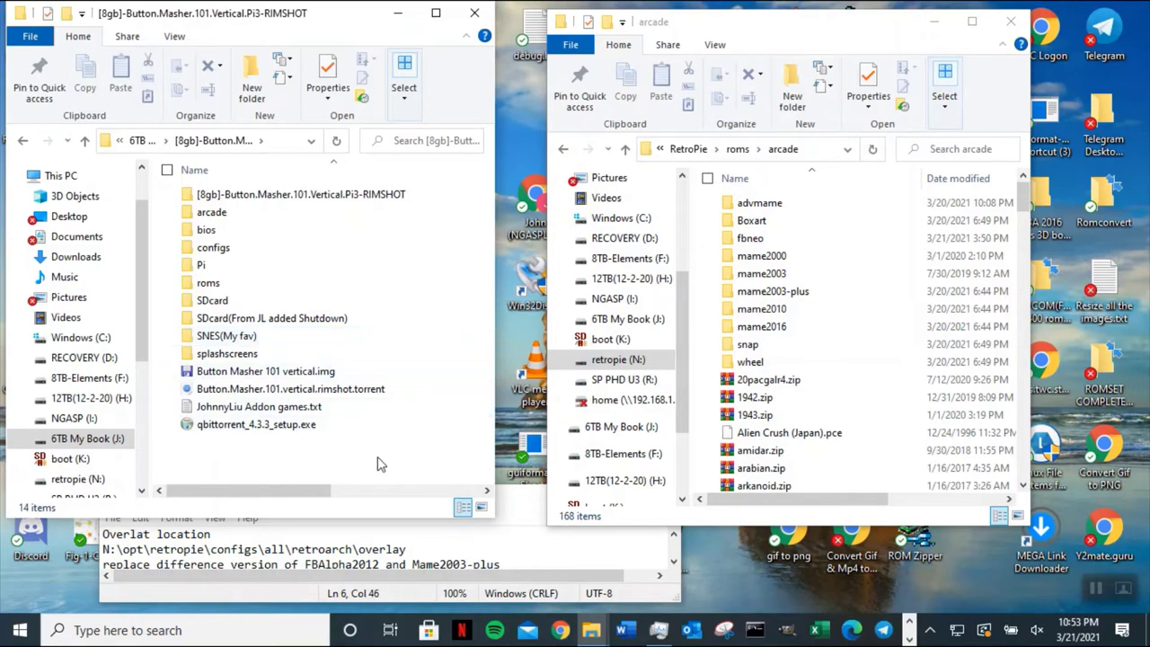
- Look inside the backup's Pi folder, return to the Button Masher folder and open SNES(My fav)
left_click(265, 267)
double_click(266, 266)
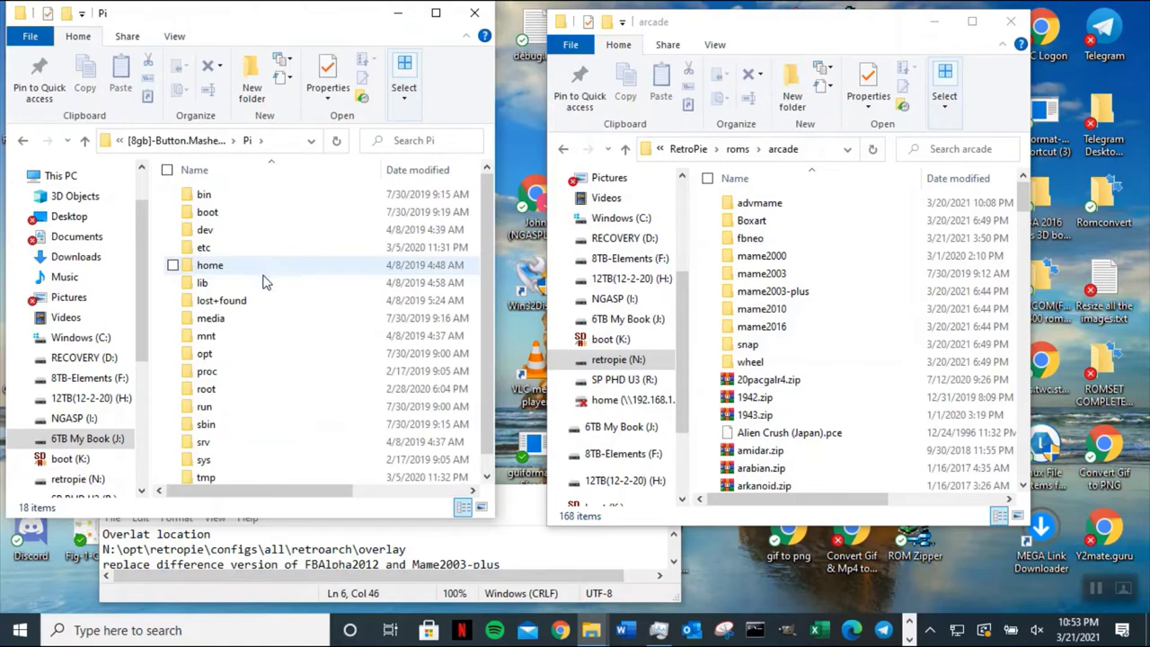
scroll(258, 261, "down", 1)
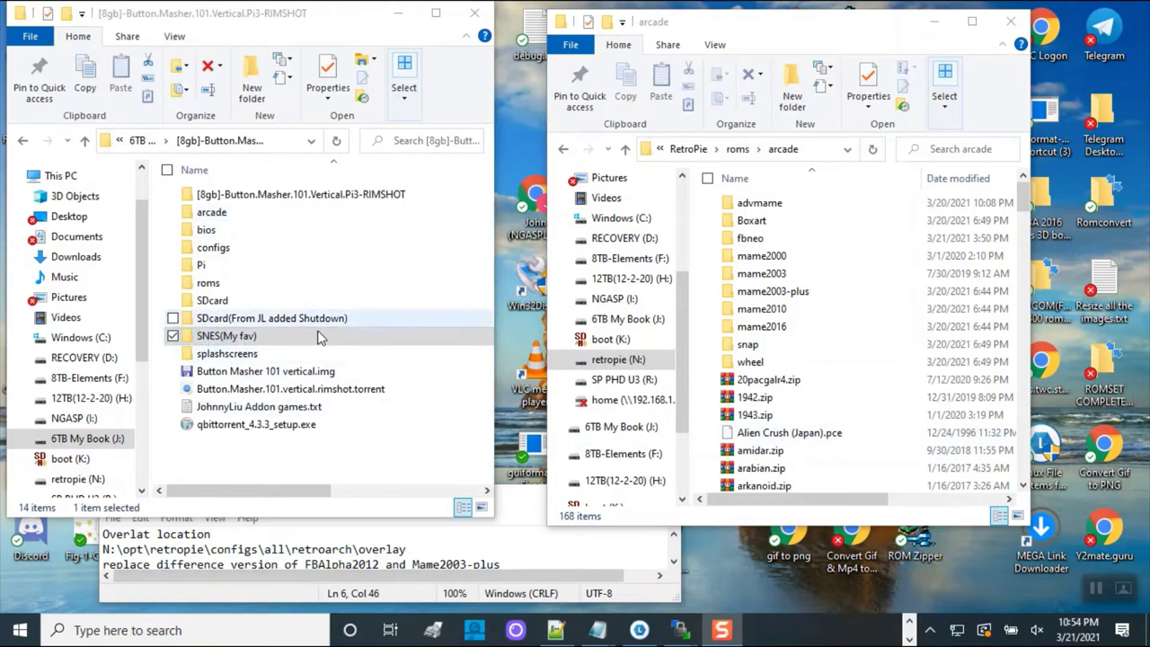
double_click(281, 336)
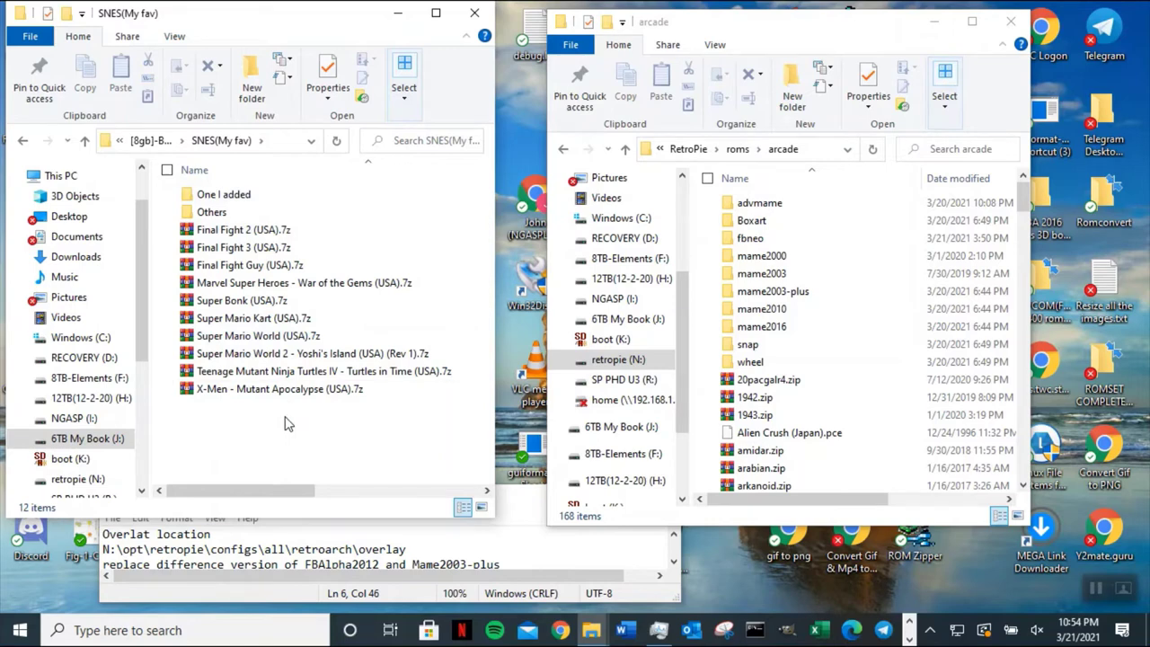
- Open the One I added folder in the backup and look through its ROM files down to the end of the list
double_click(232, 198)
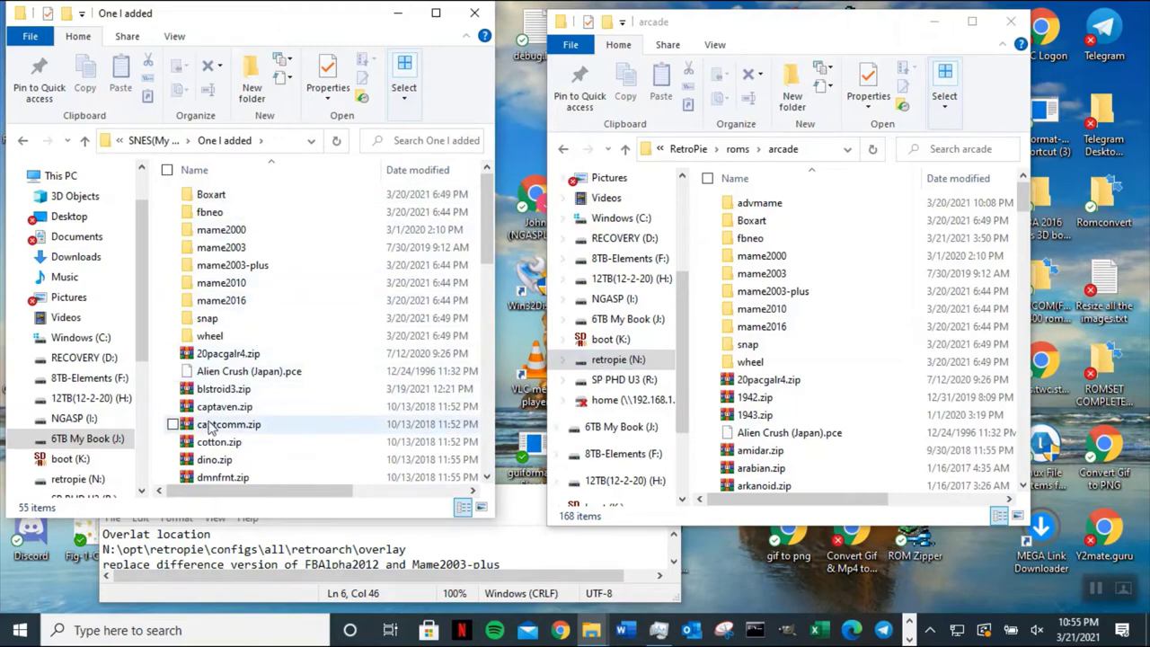
left_click(274, 357)
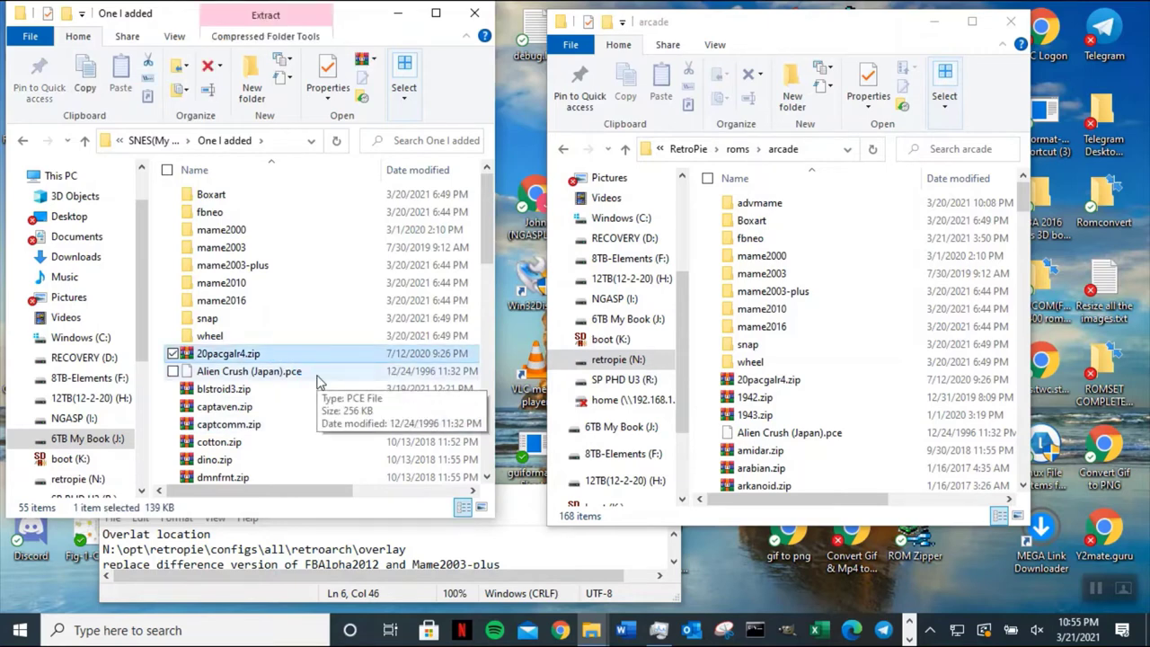
left_click(315, 374)
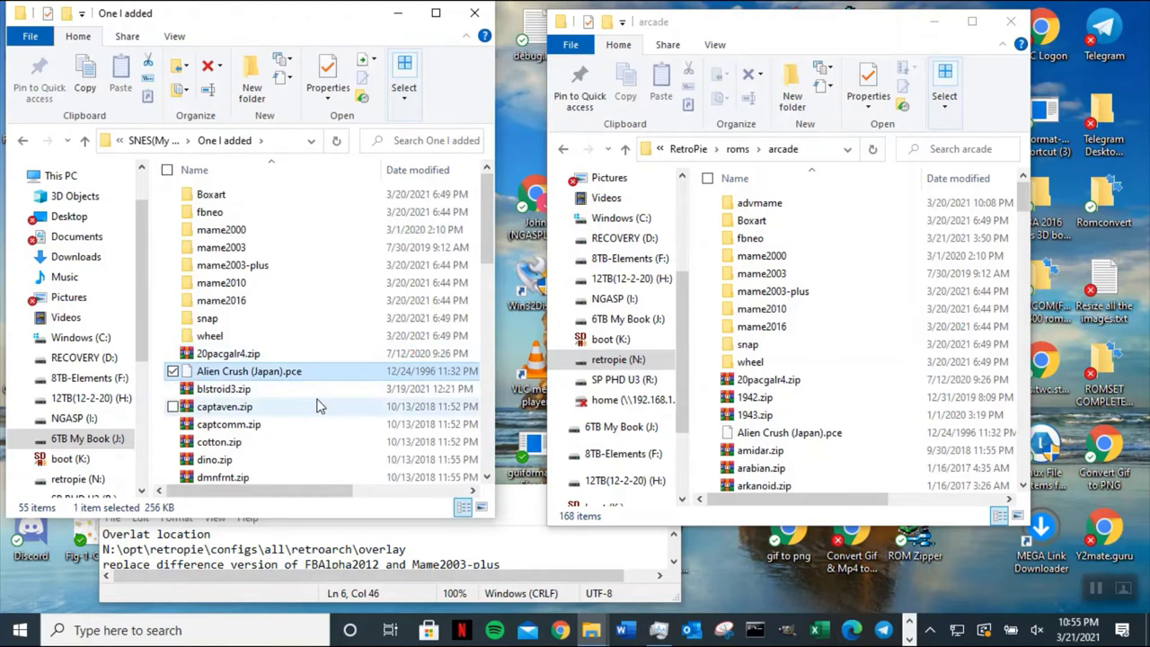
scroll(317, 407, "down", 2)
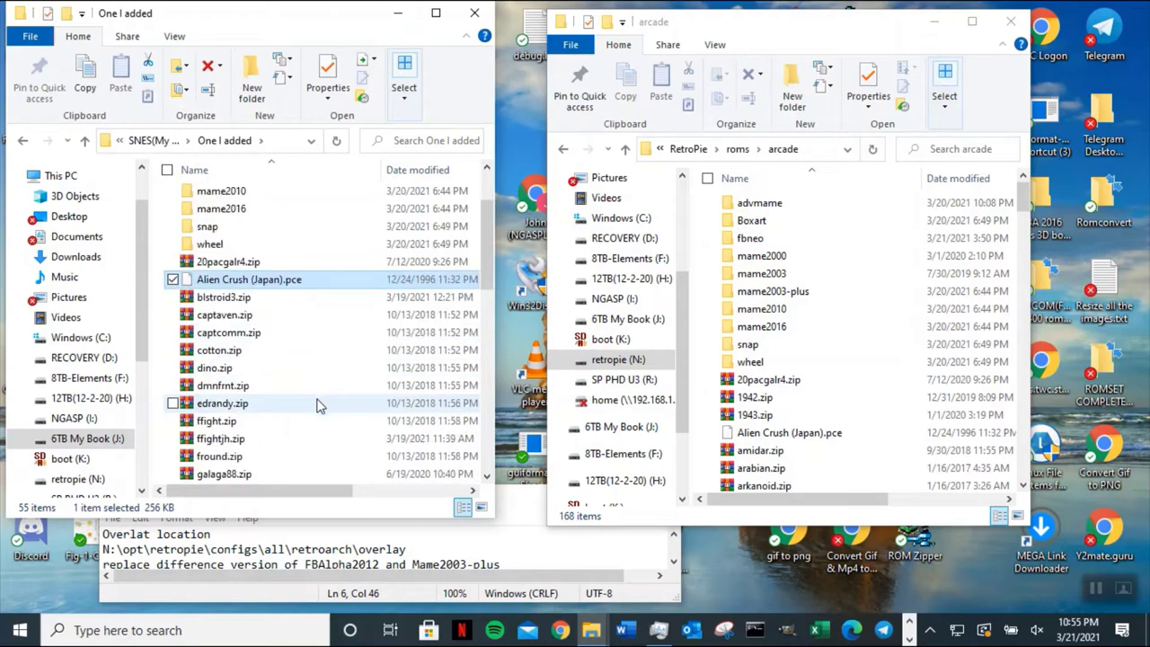
scroll(316, 407, "down", 1)
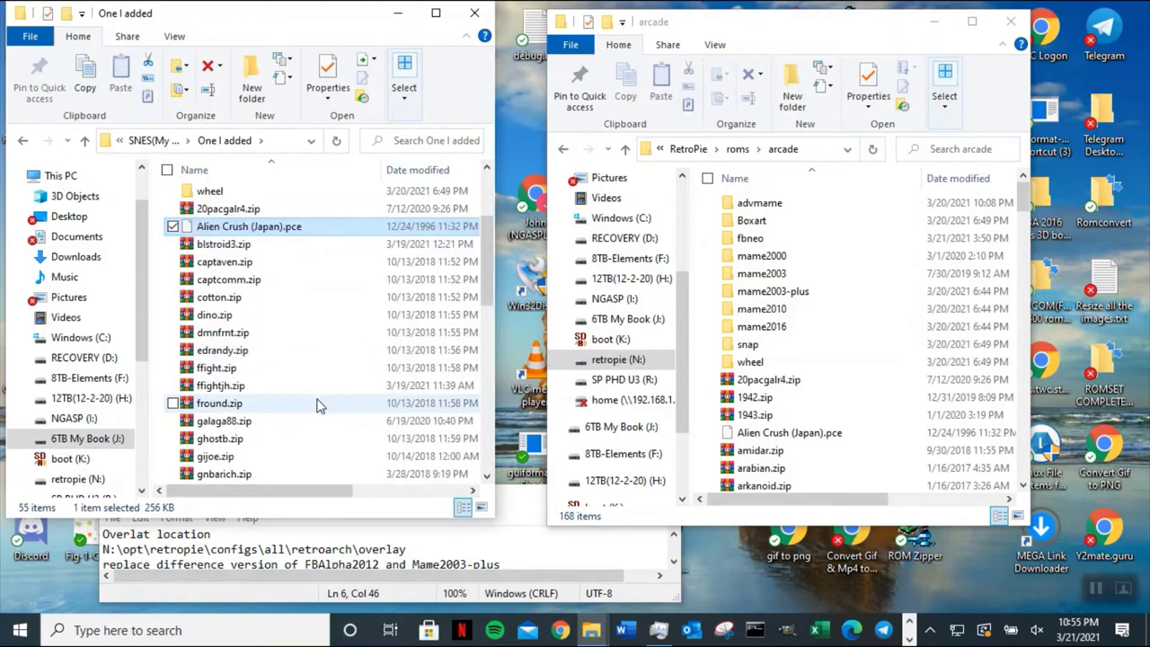
scroll(319, 407, "down", 5)
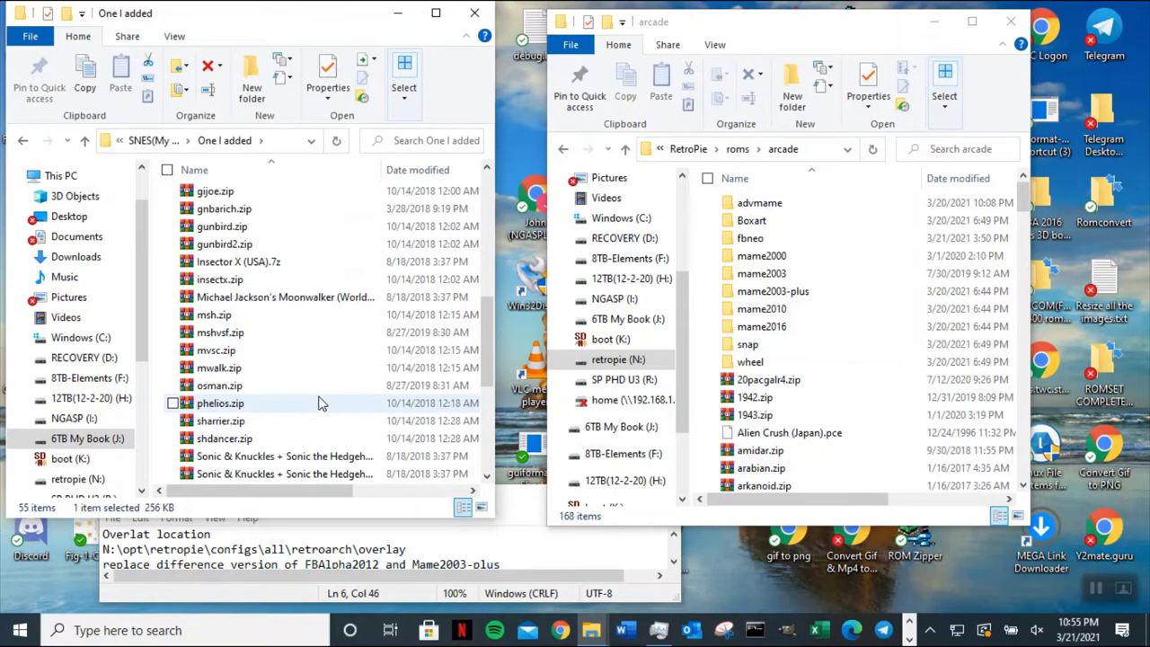
scroll(319, 405, "down", 5)
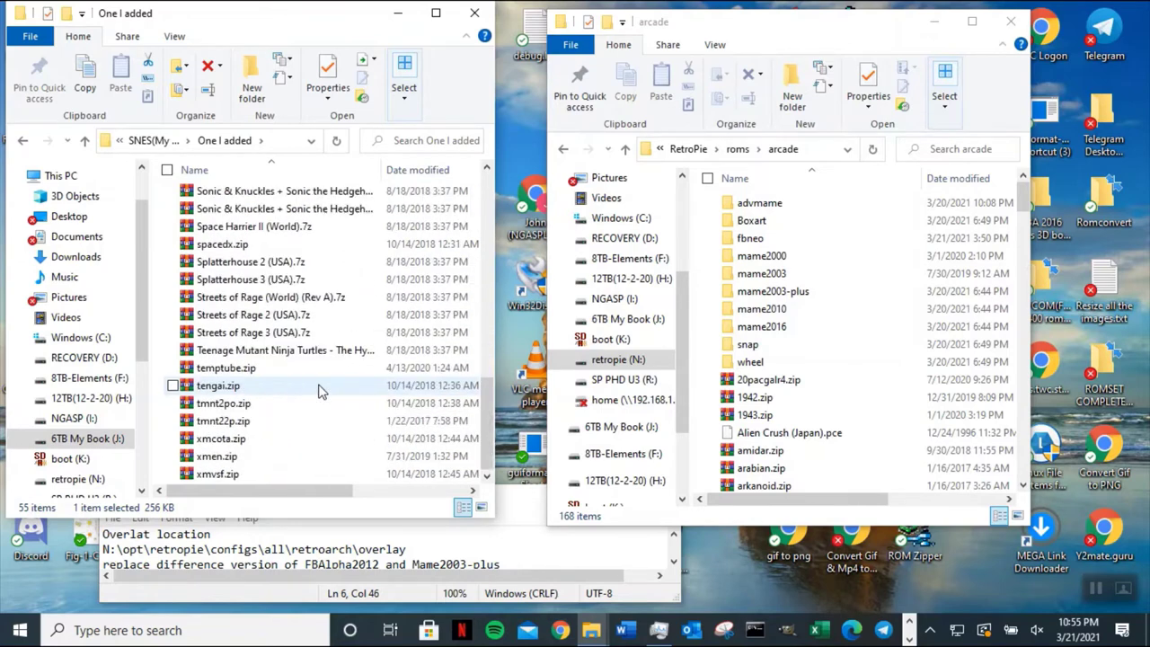
- Copy the seven ROM archives from Air Zonk (USA).zip through ffight2b.zip in the backup's Others folder to the card's arcade folder
left_click(84, 140)
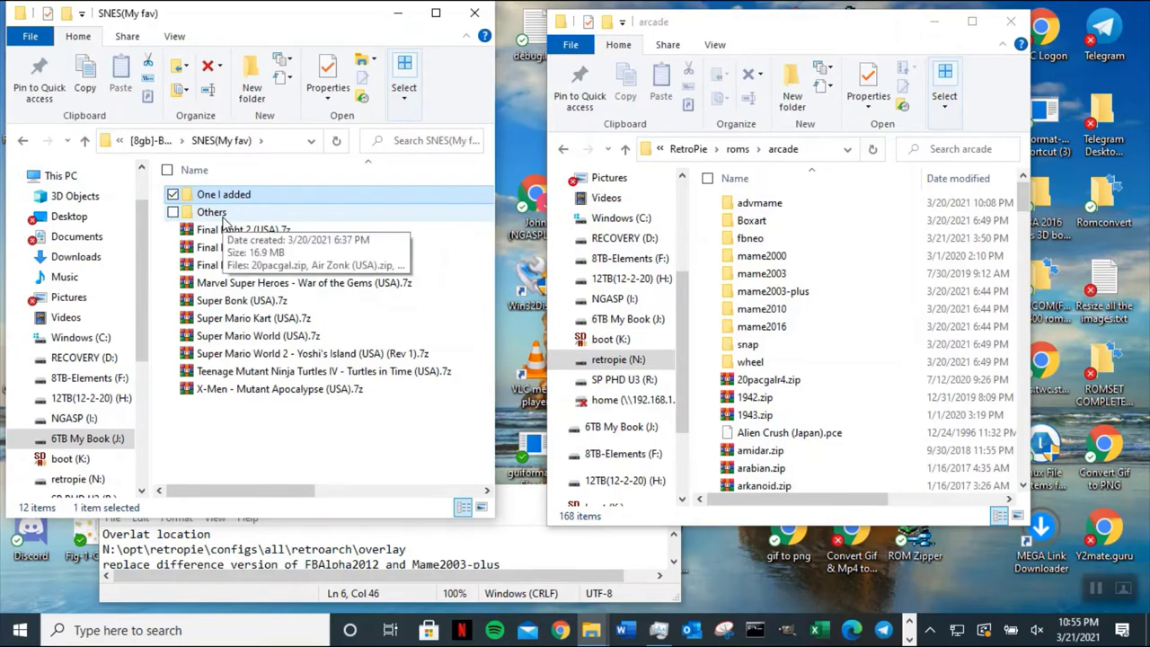
double_click(223, 217)
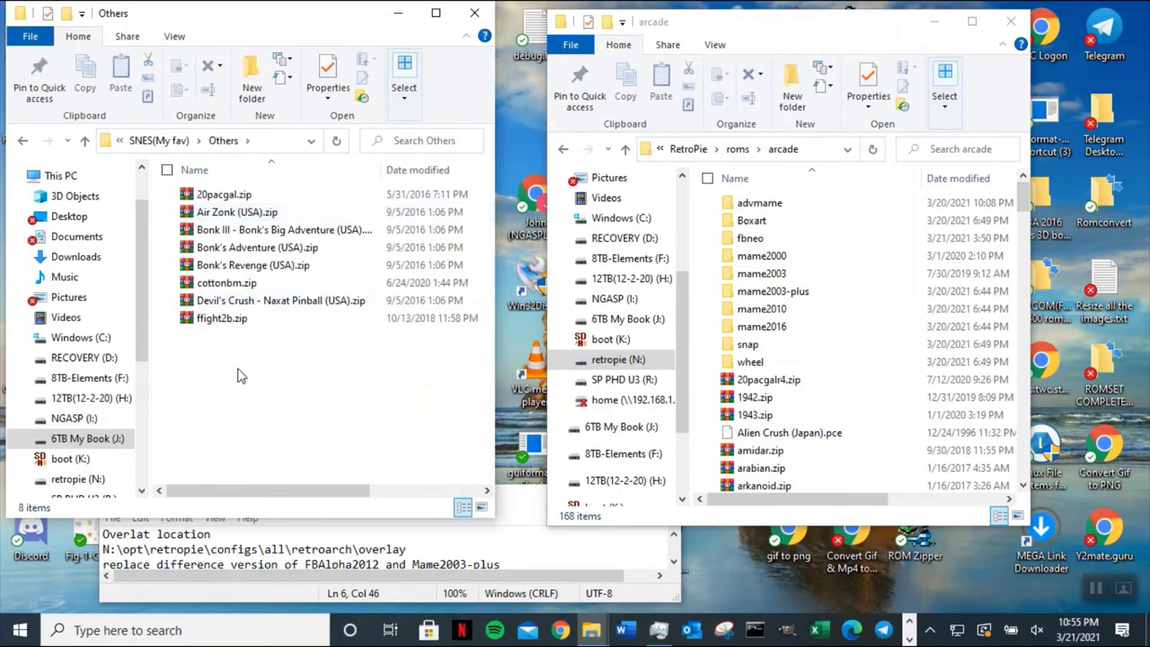
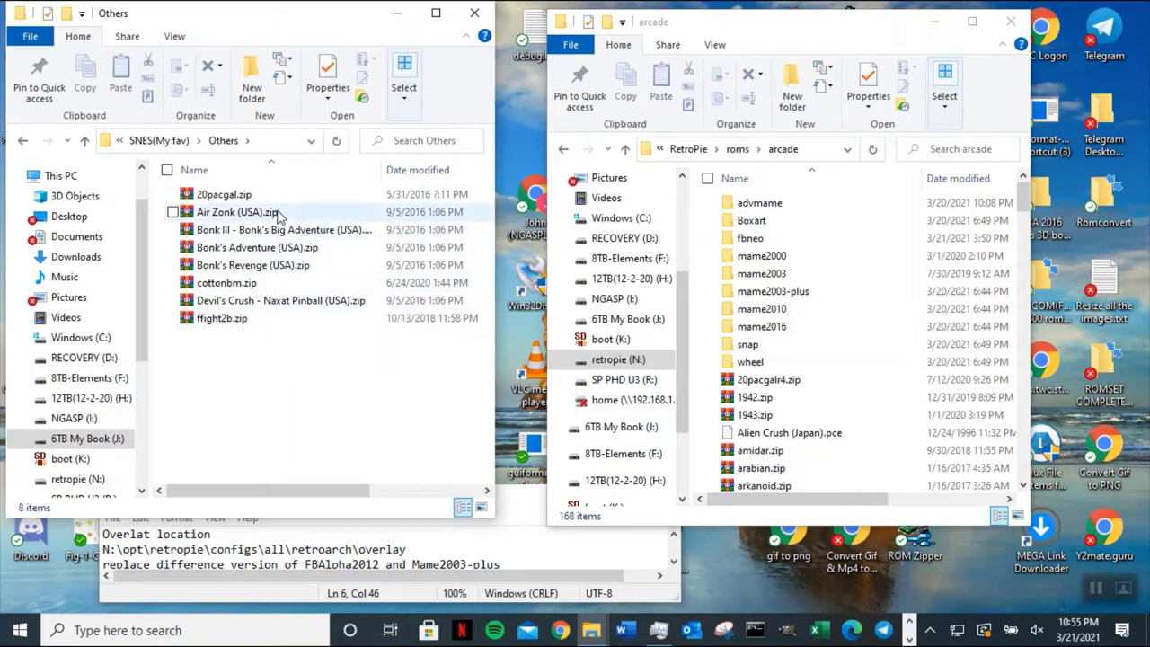
left_click(300, 215)
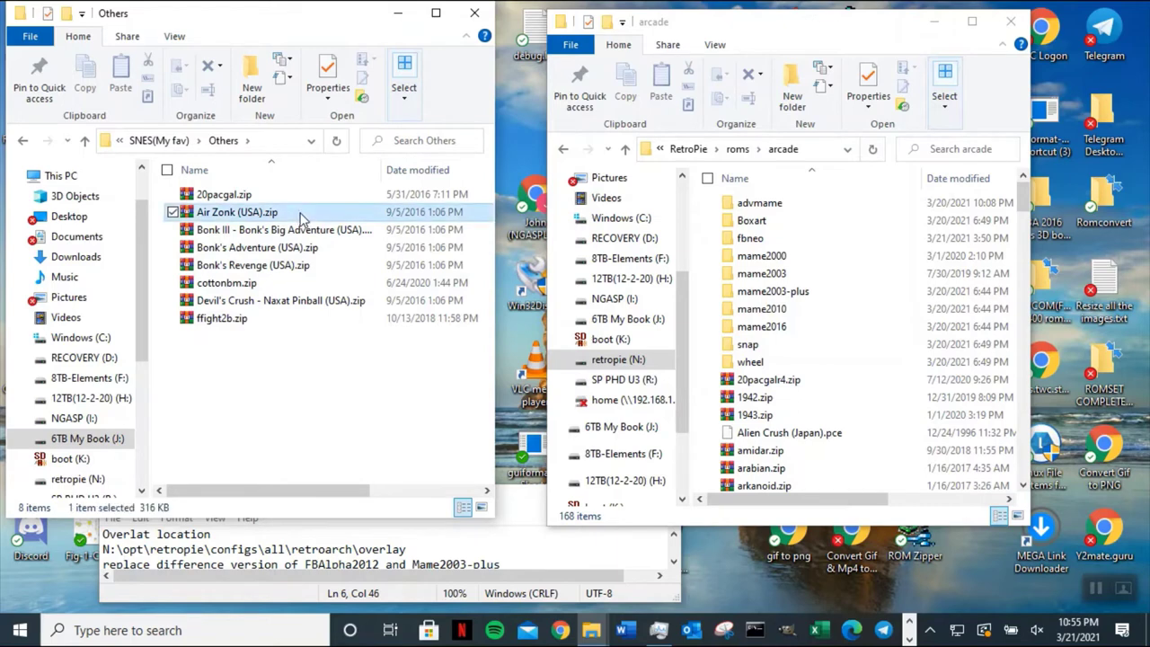
left_click(304, 320, "shift")
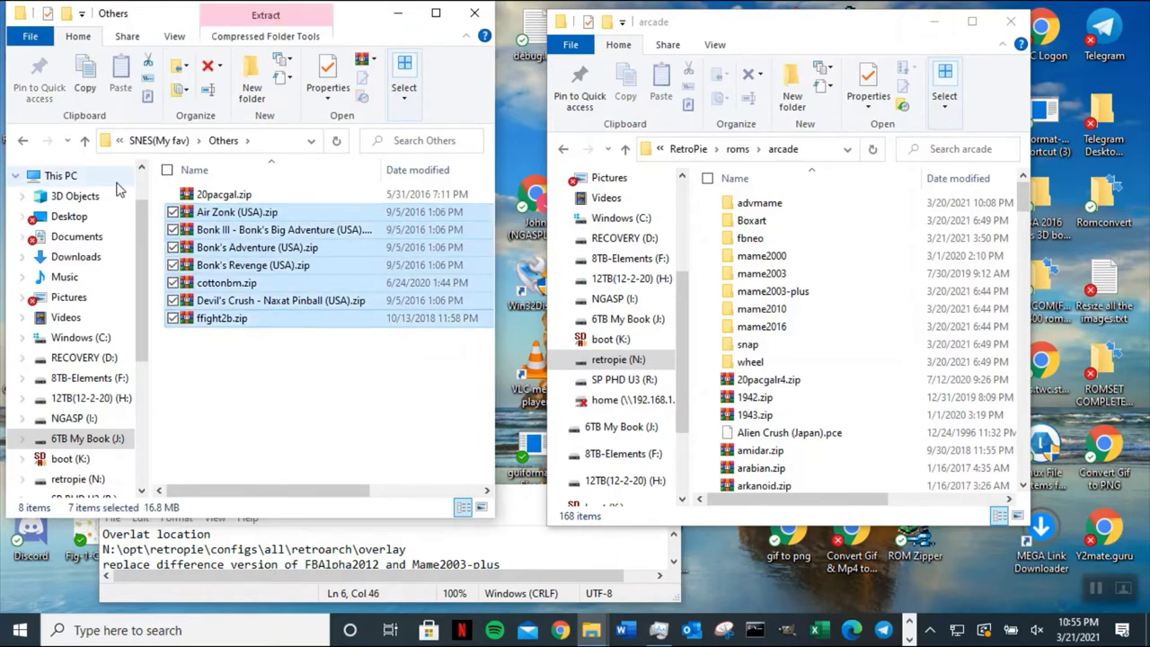
left_click(85, 79)
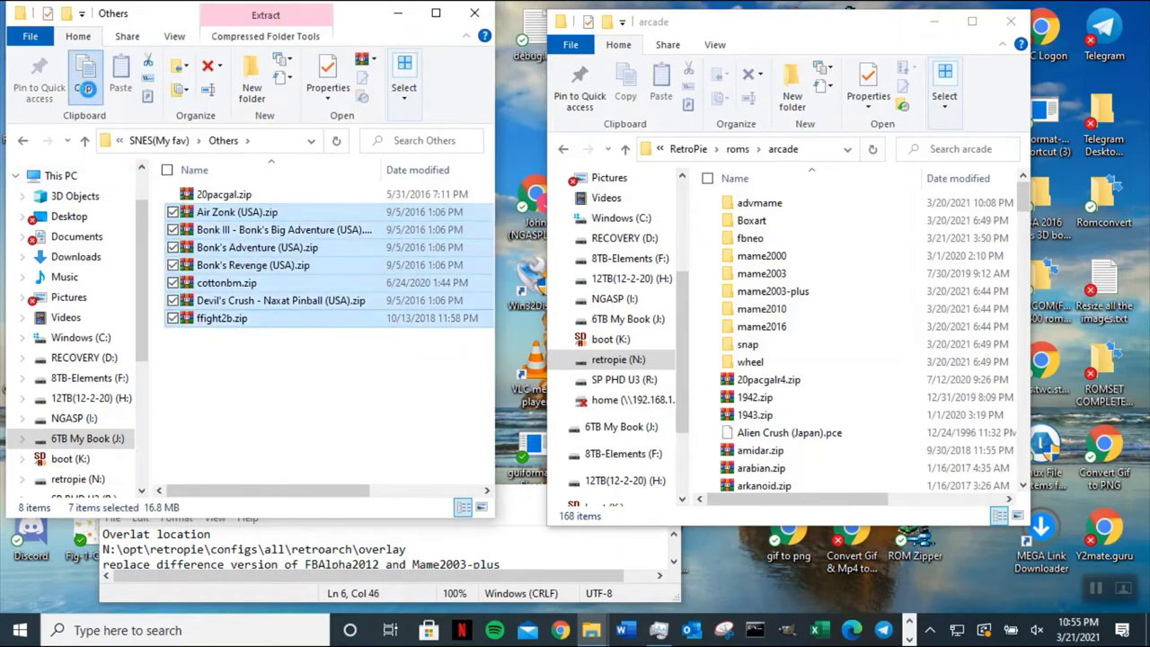
left_click(800, 42)
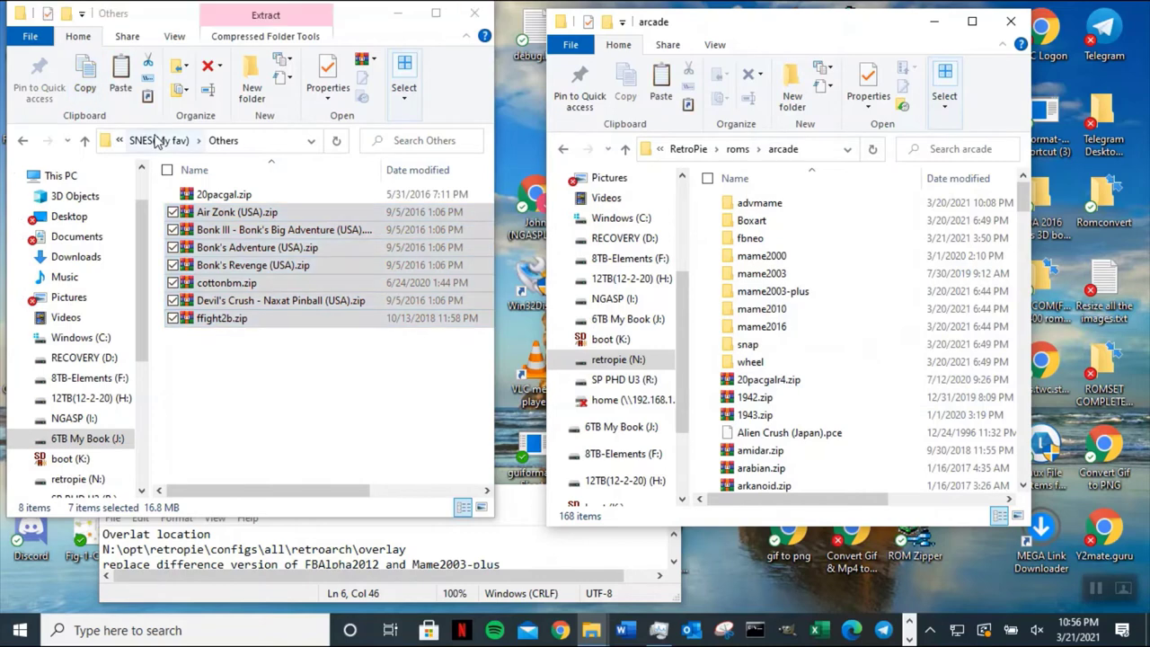
left_click(661, 94)
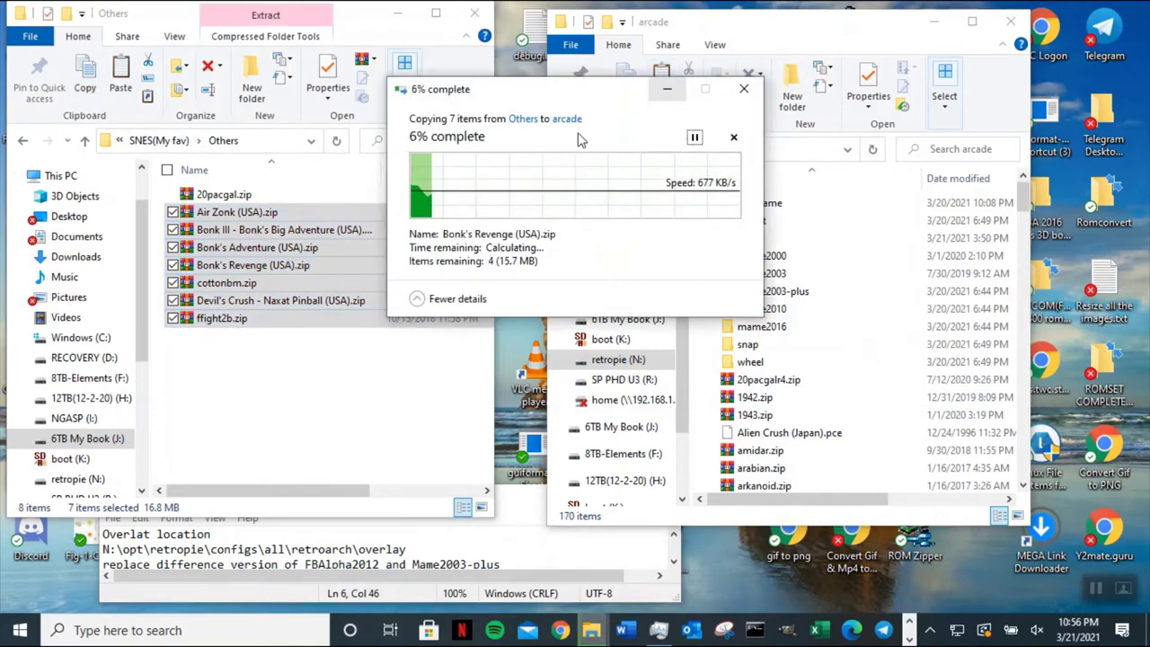
- Copy the ten SNES archives, Final Fight 2 through X-Men - Mutant Apocalypse, from SNES(My fav) to the card's arcade folder
left_click(84, 141)
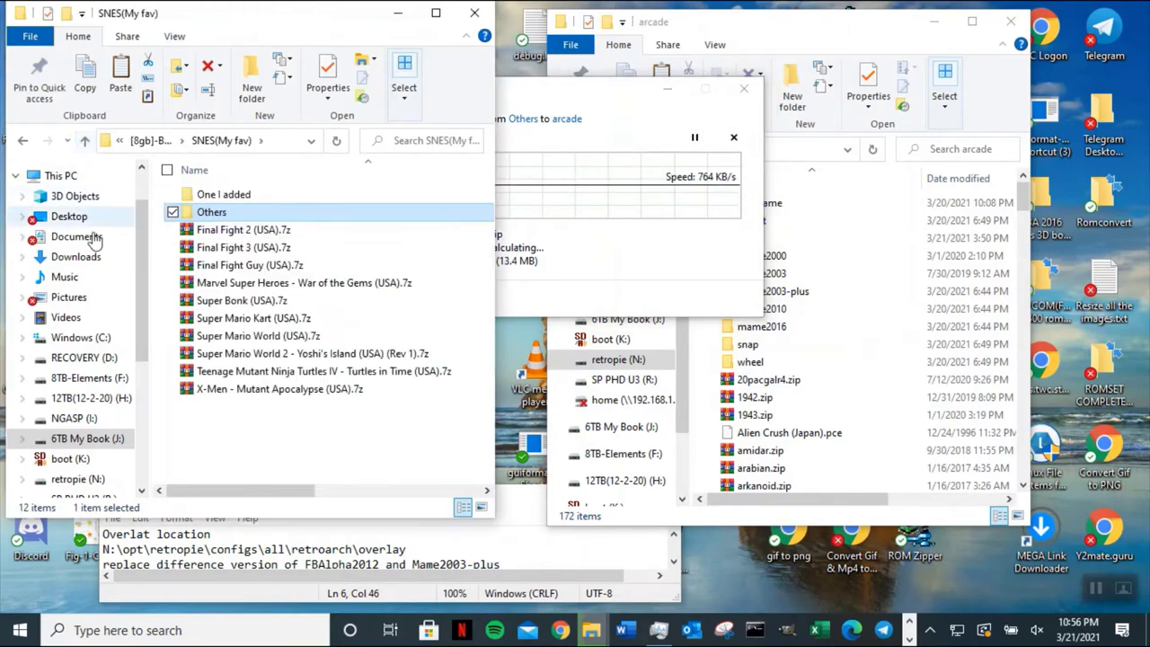
left_click(310, 230)
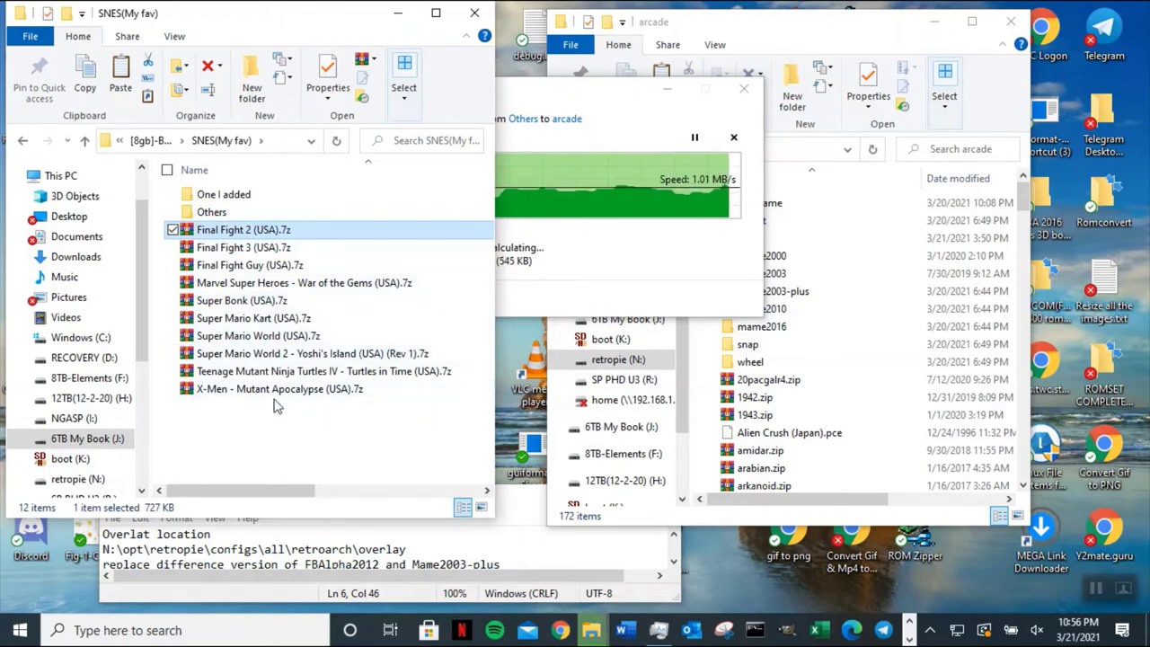
left_click(340, 396, "shift")
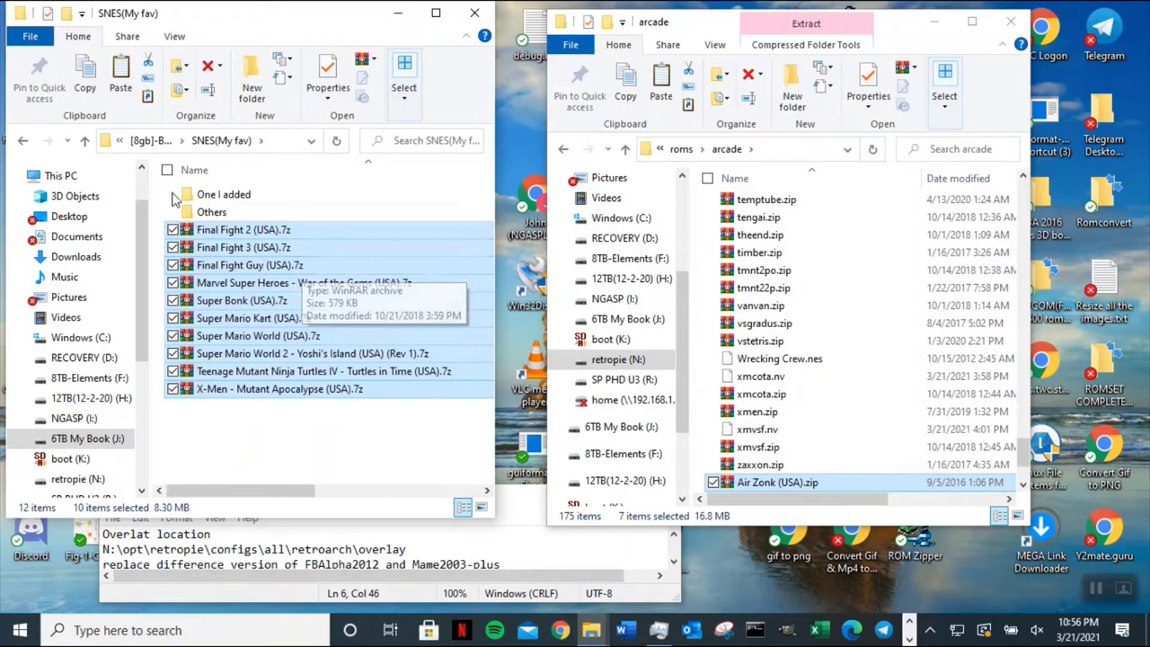
left_click(88, 79)
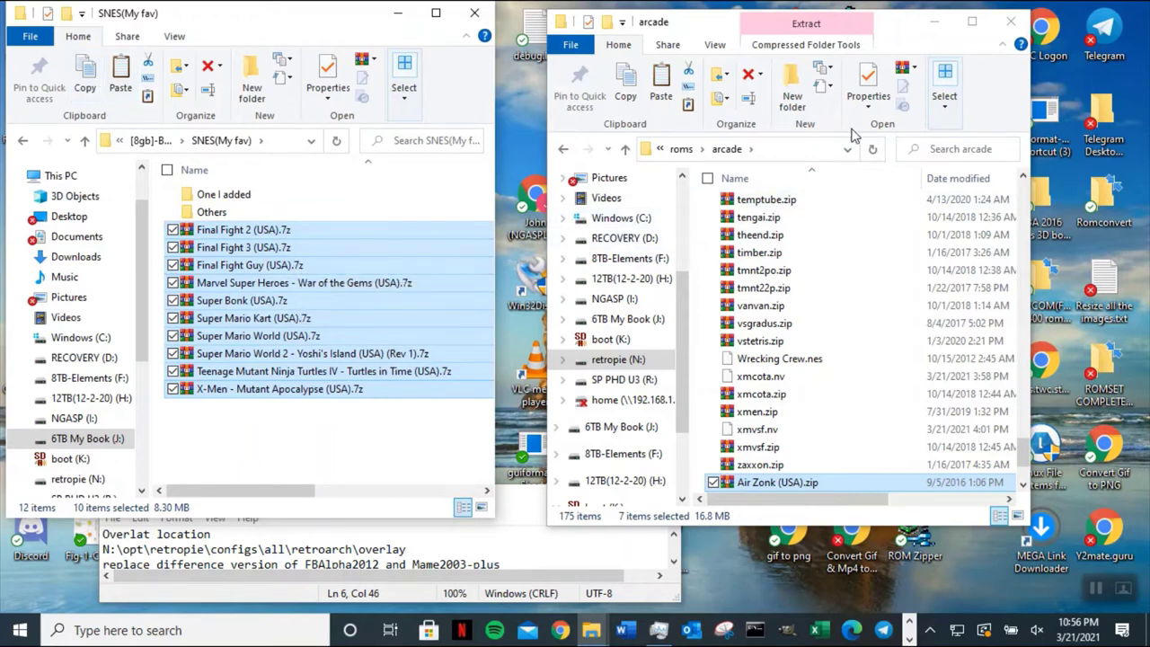
left_click(885, 29)
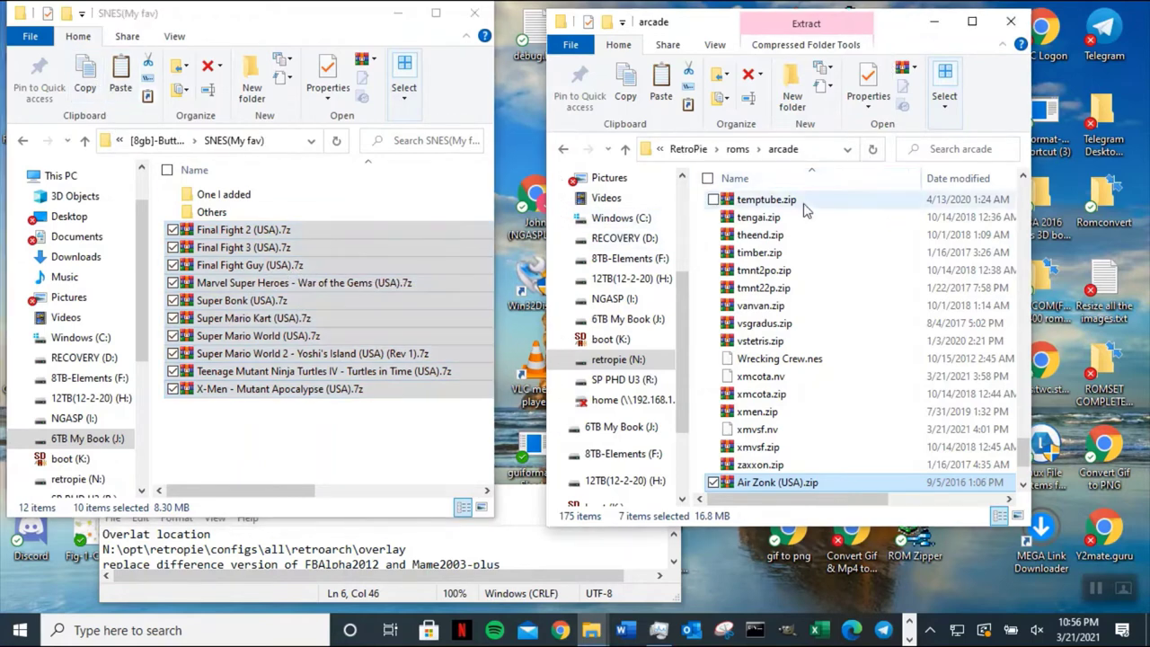
left_click(665, 96)
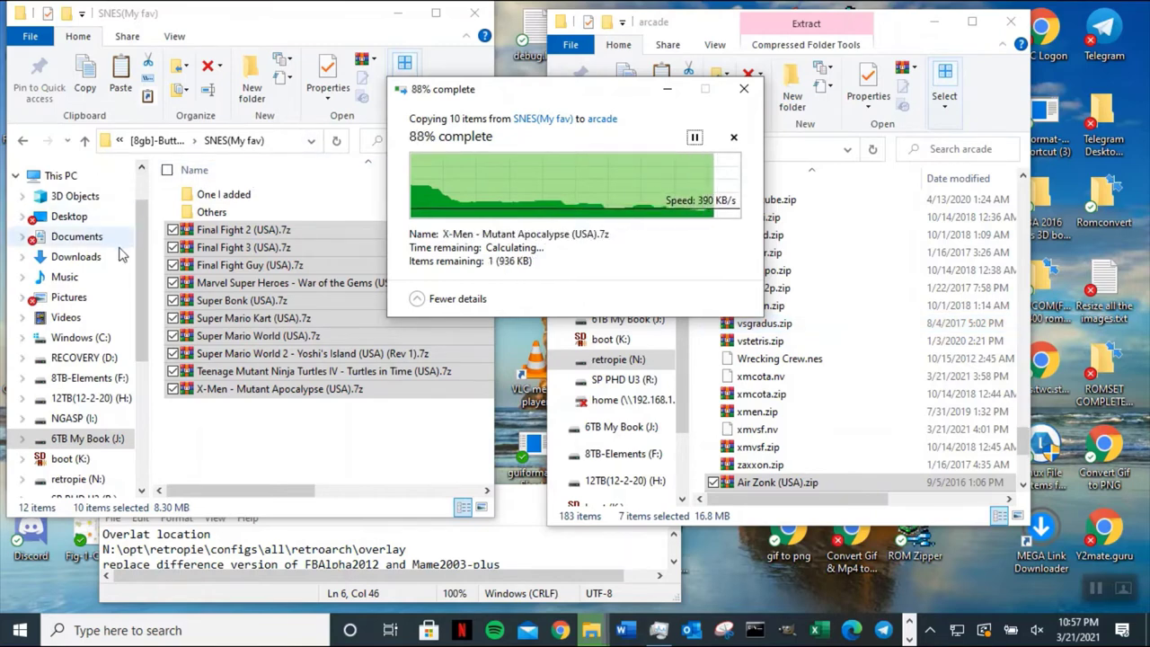
- Switch the backup window to the 12TB(12-2-20) (H:) drive and open its Virtualman Add-on folder
left_click(109, 399)
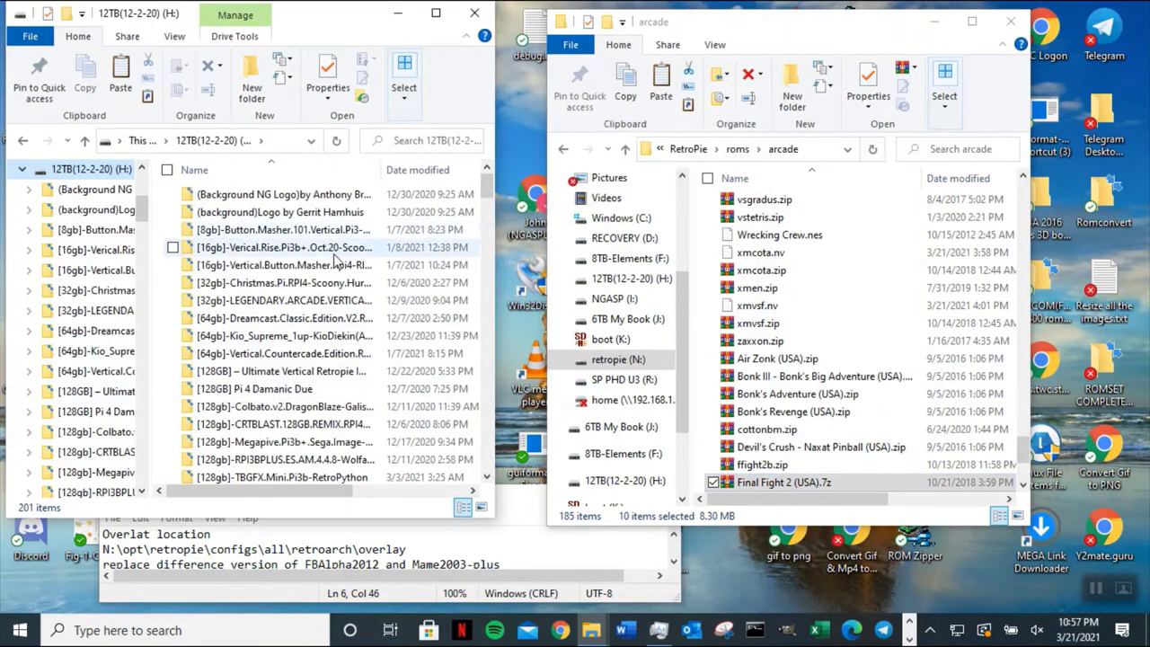
scroll(337, 261, "down", 7)
left_click(331, 404)
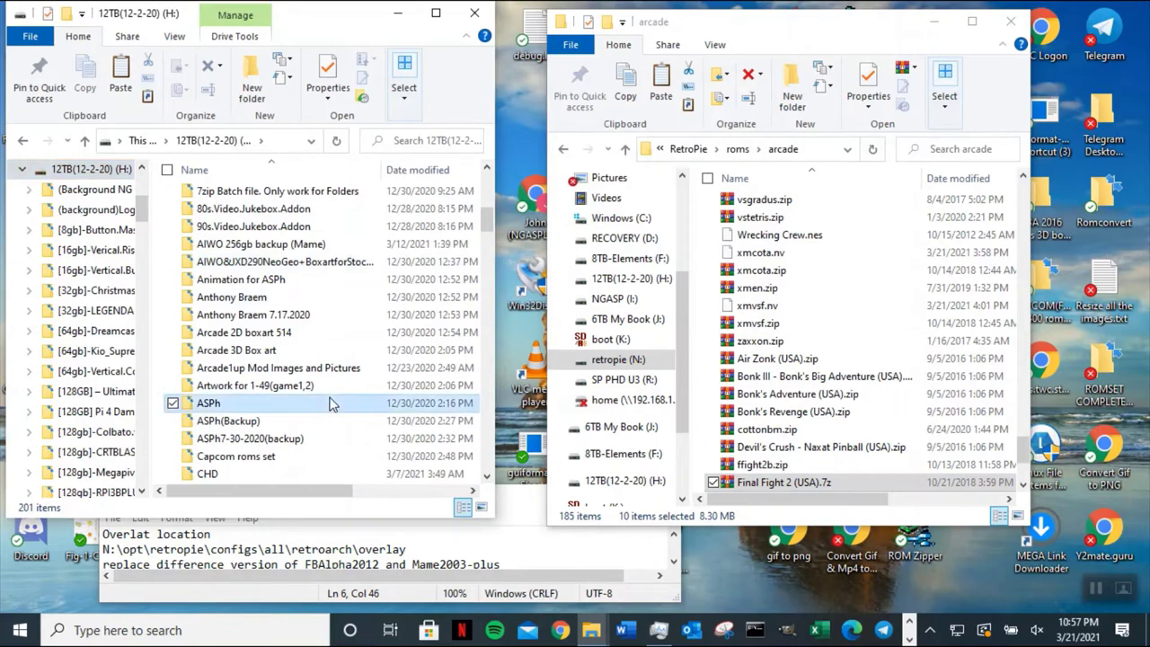
type("video")
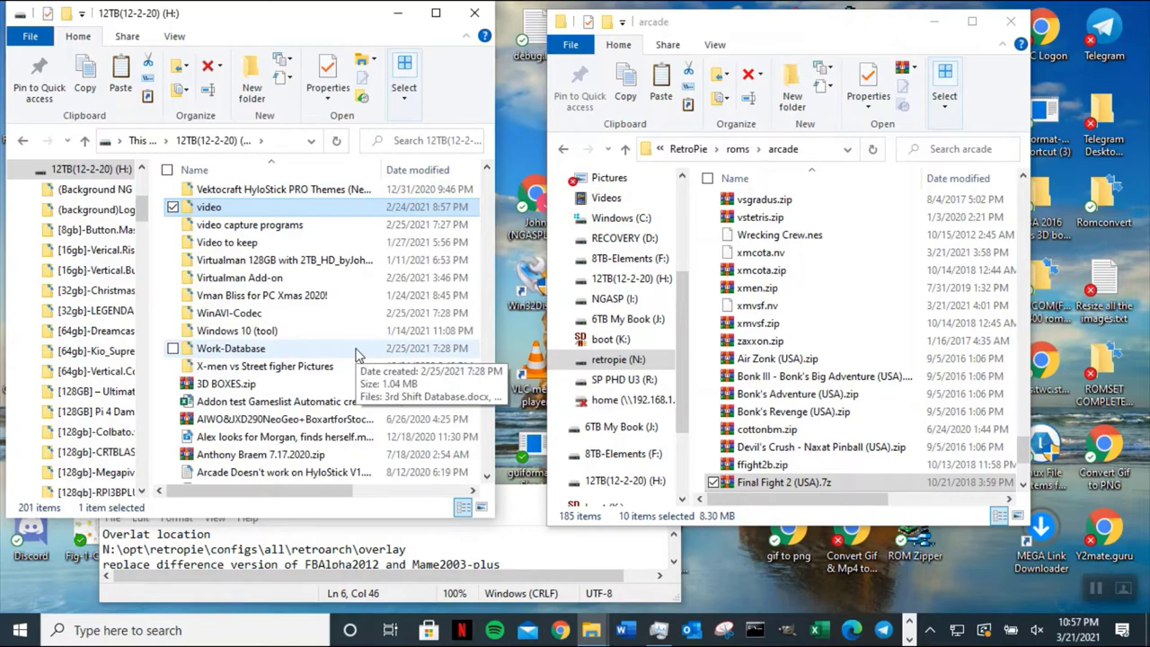
double_click(270, 278)
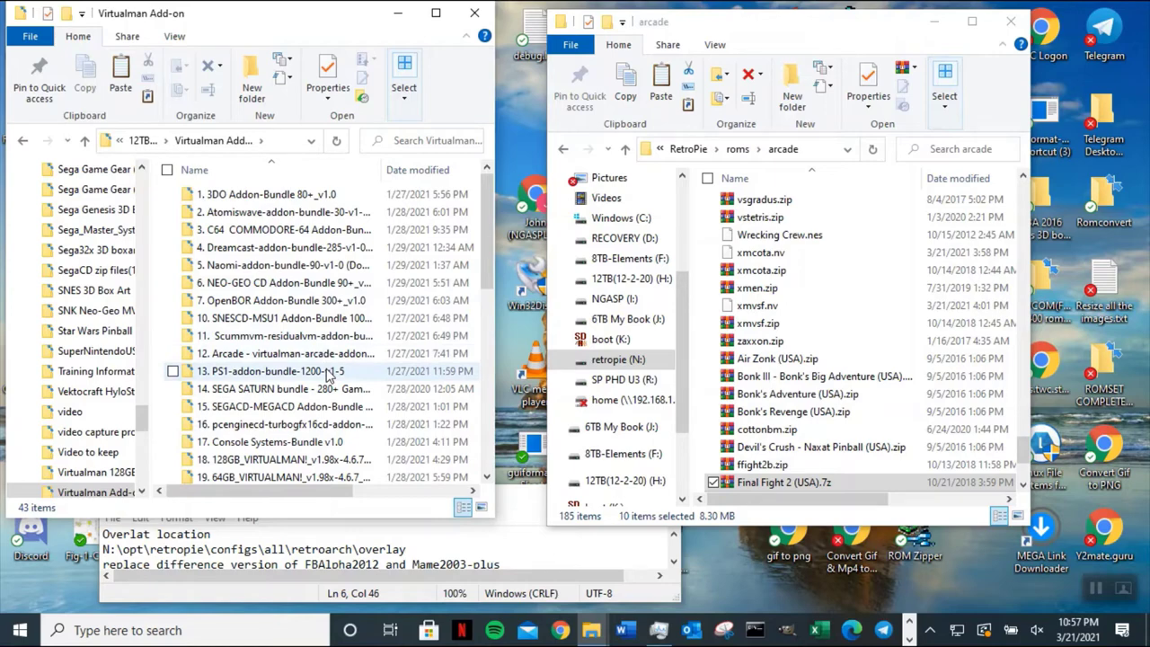
- Look through the Virtualman add-on bundles, widening the window and its Name column to read the full folder names
scroll(329, 375, "down", 3)
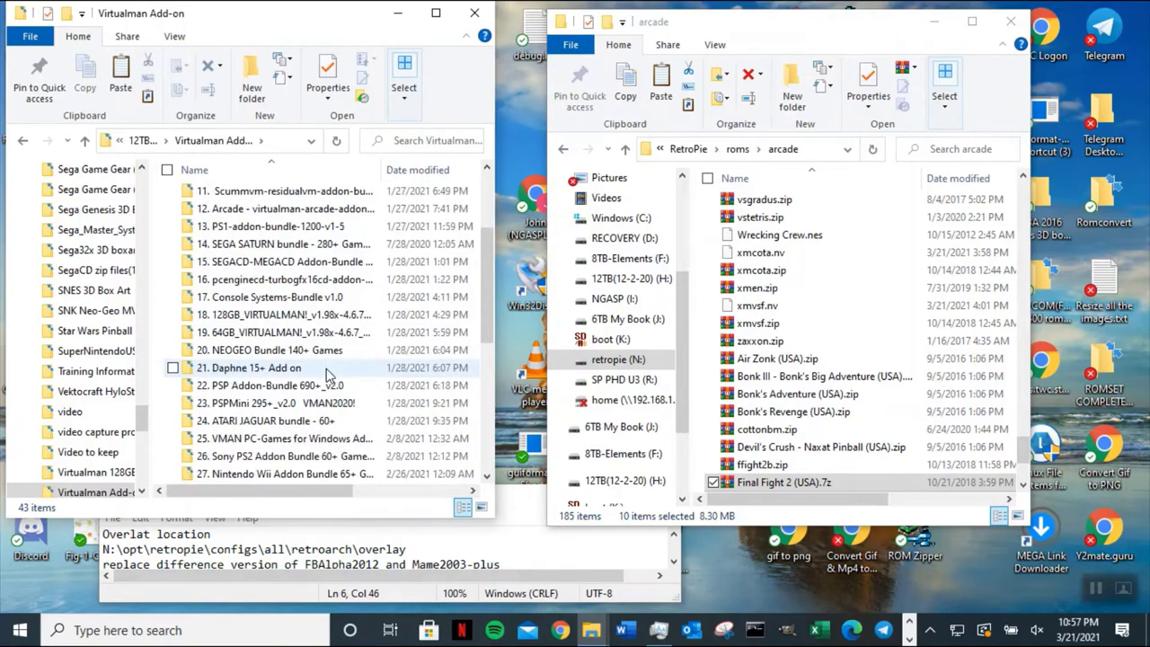
scroll(329, 373, "up", 2)
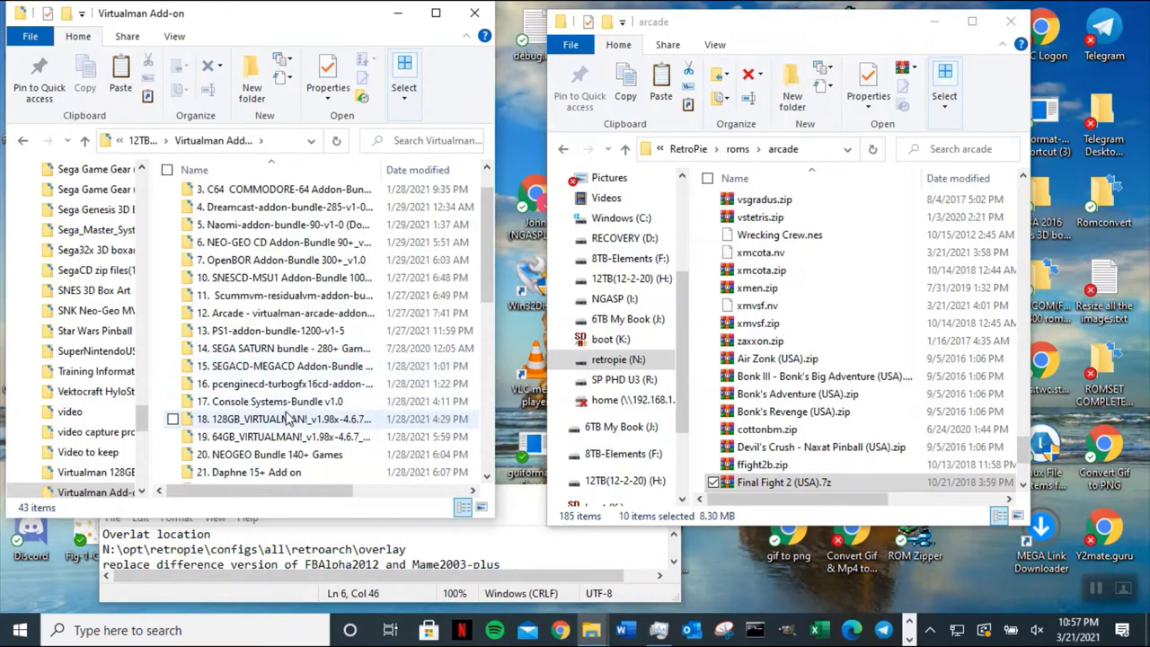
left_click(294, 405)
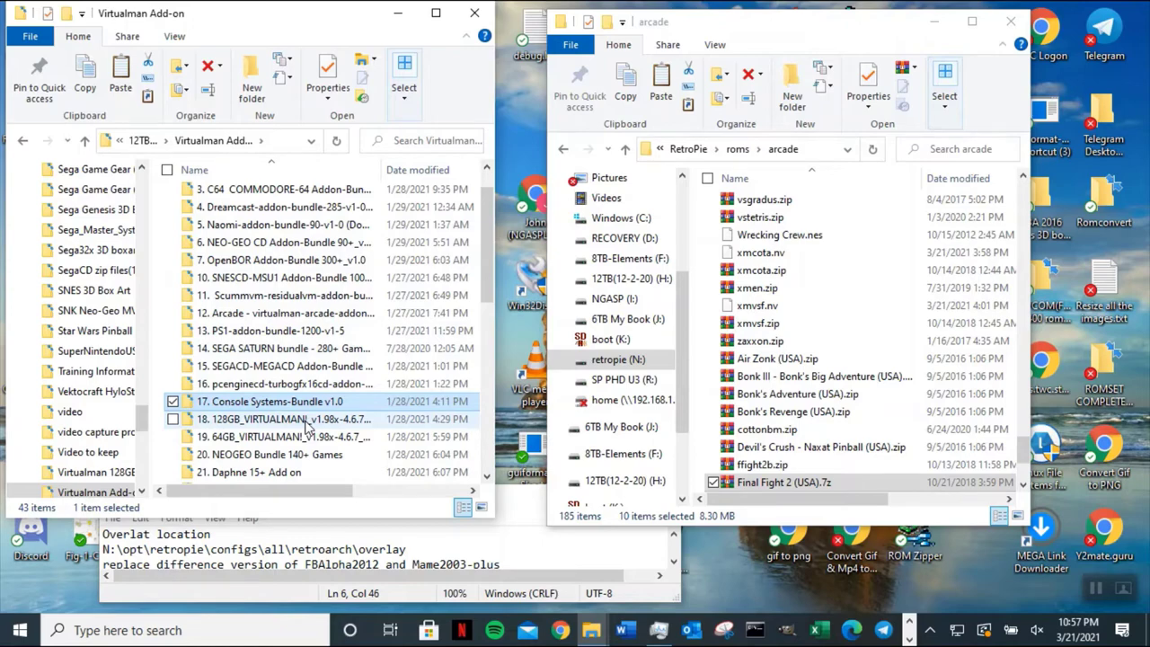
scroll(305, 427, "down", 4)
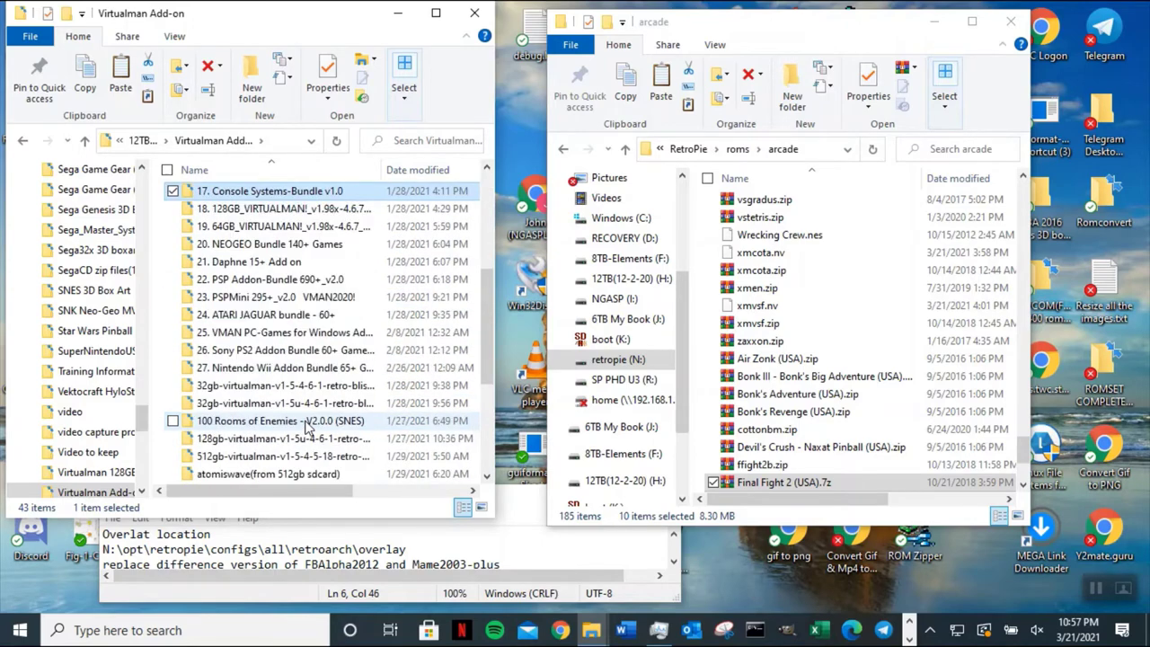
scroll(350, 422, "up", 3)
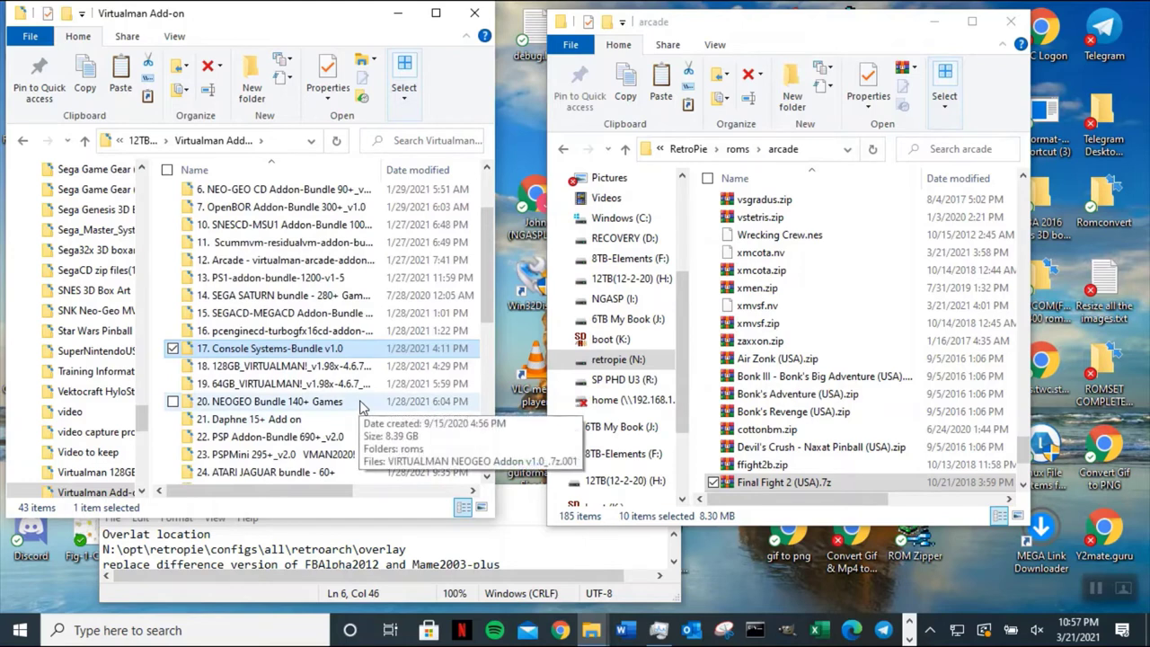
left_click_drag(497, 298, 540, 298)
left_click_drag(385, 170, 464, 170)
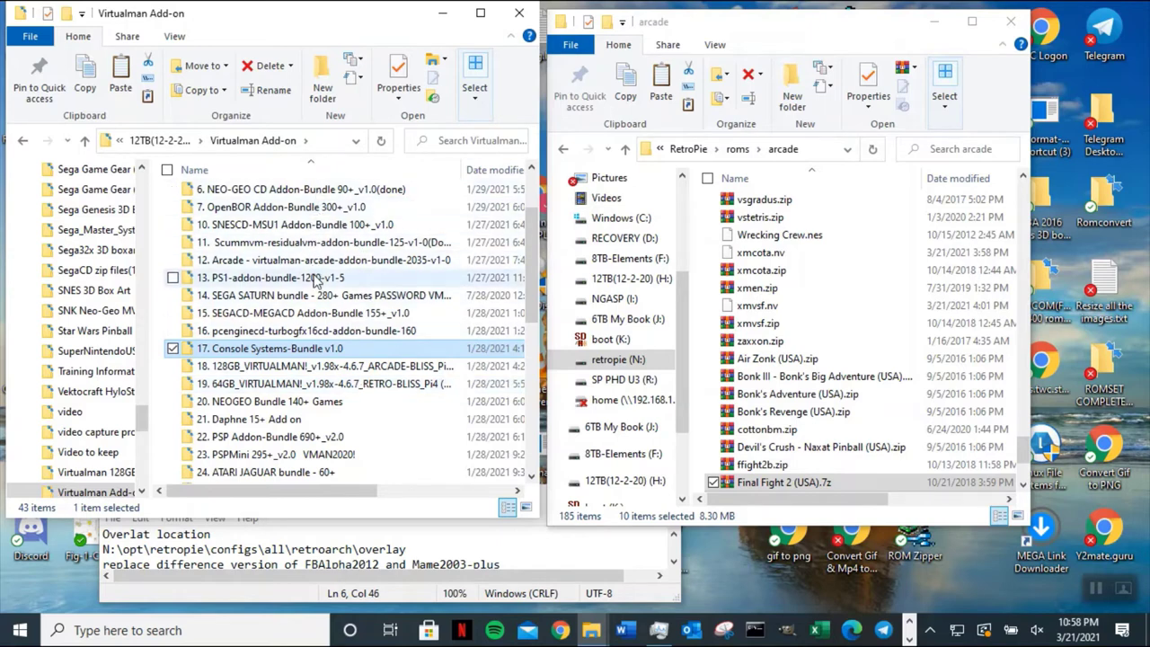
- Open 17. Console Systems-Bundle v1.0, go into vman-addons-console and its roms folder, and select the intellivision folder
double_click(303, 350)
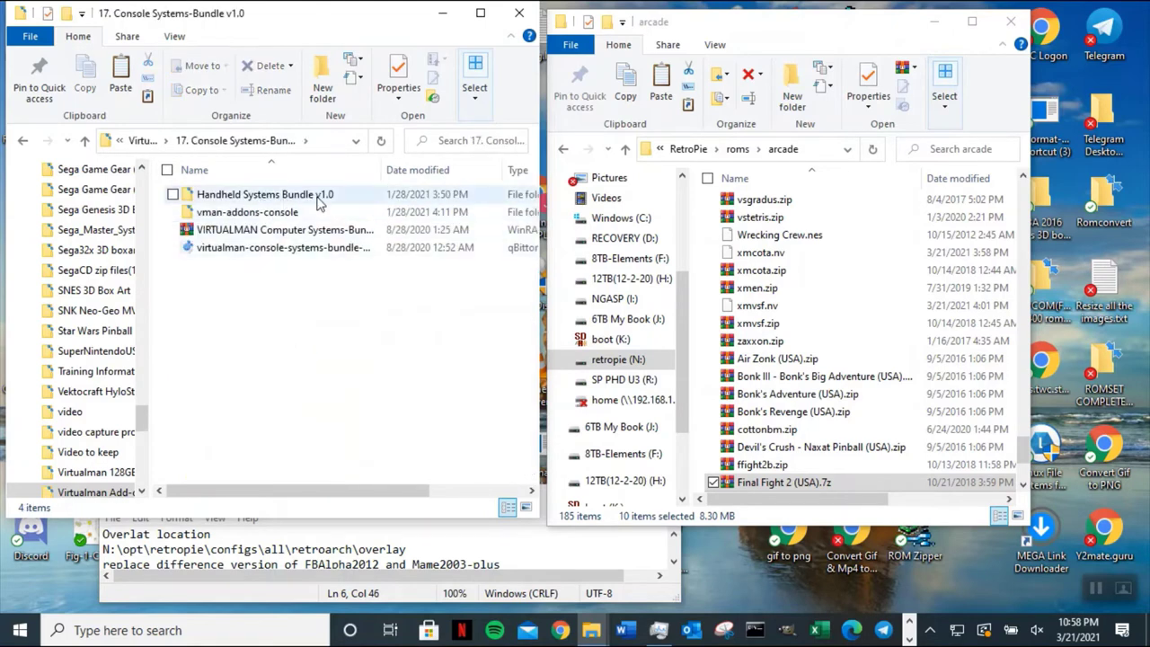
double_click(282, 212)
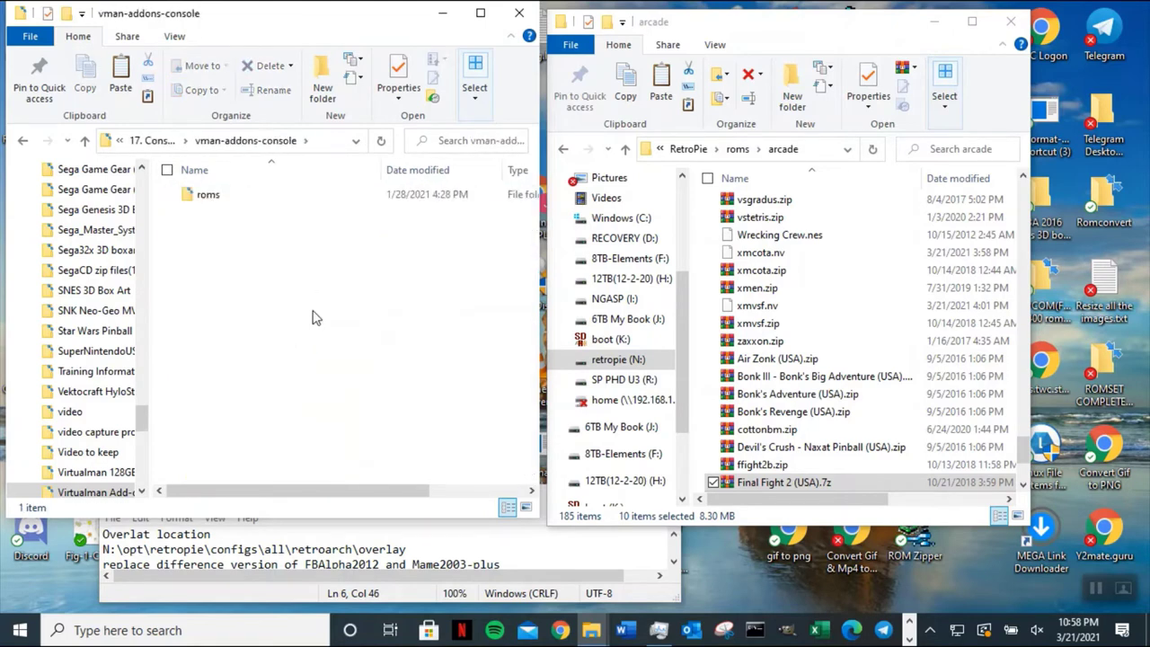
double_click(214, 197)
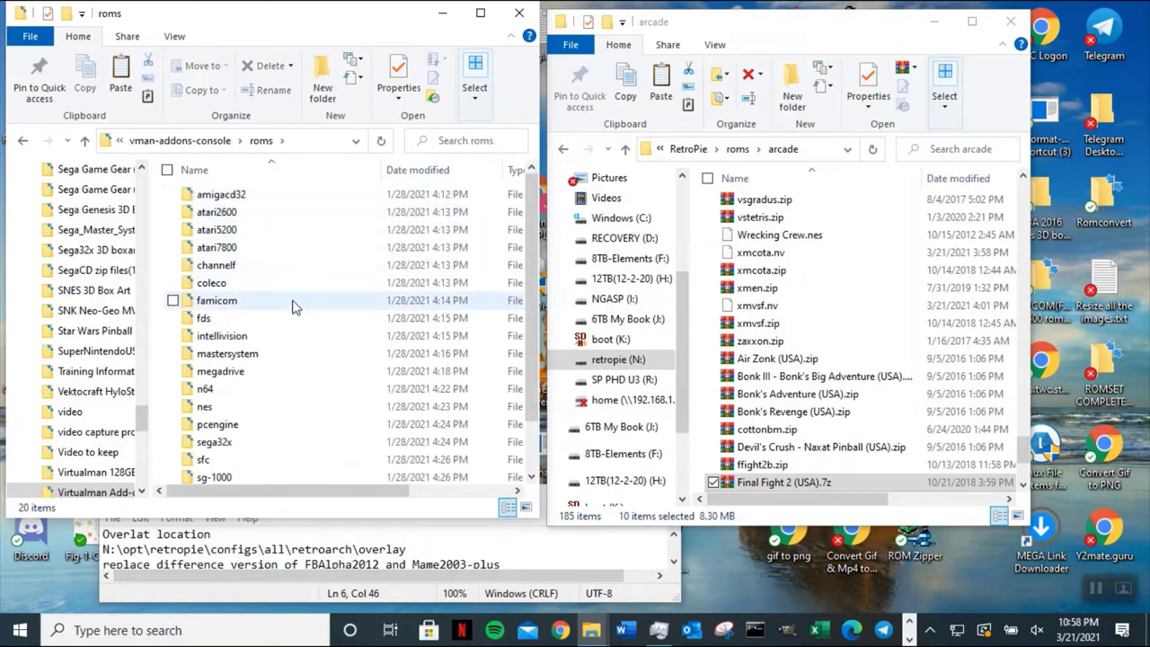
left_click(297, 345)
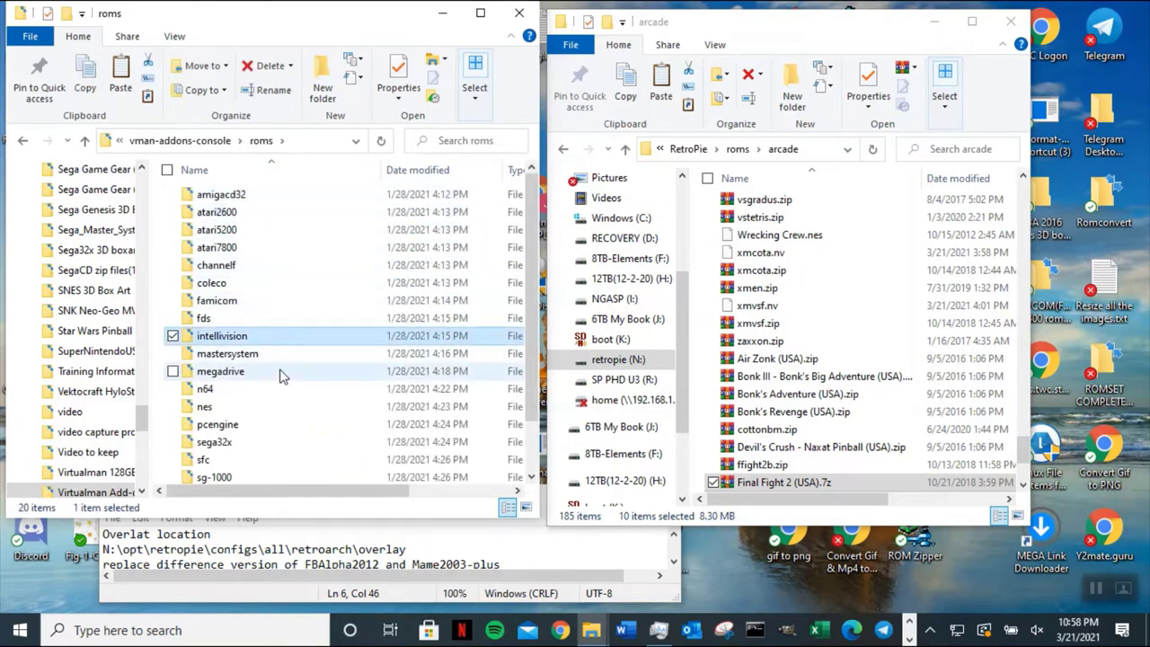
- Open the megadrive folder, find Castle of Illusion Starring Mickey Mouse (USA, Europe).7z, and widen the Name column to show its full name
left_click(280, 375)
double_click(279, 376)
left_click(356, 358)
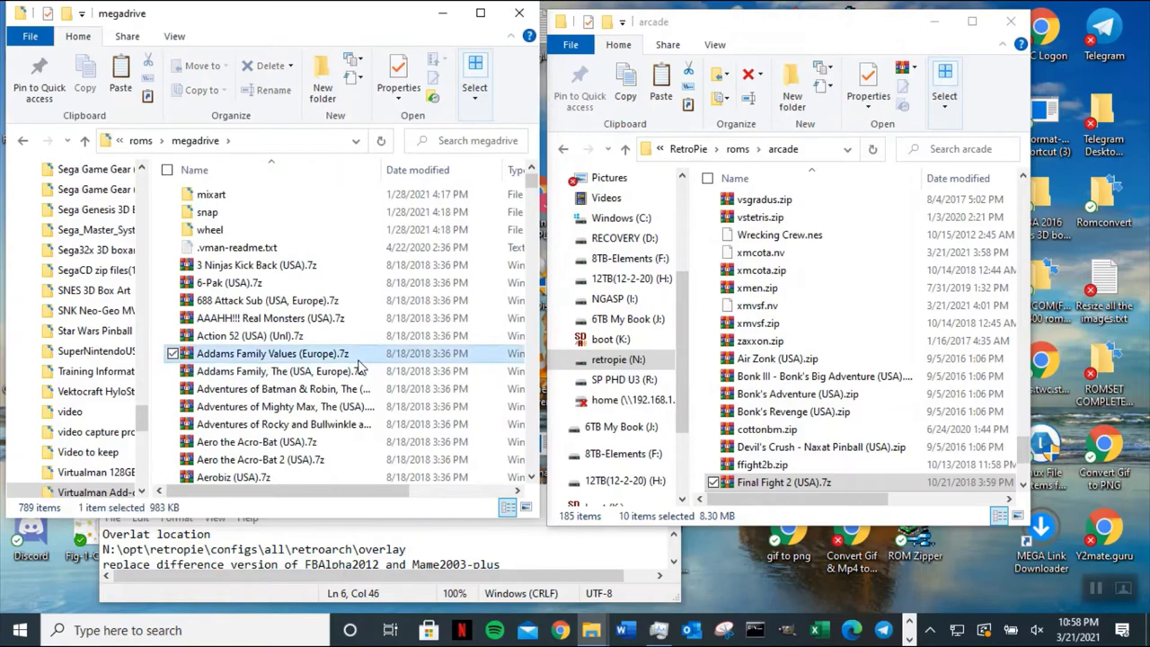
key("m")
key("i")
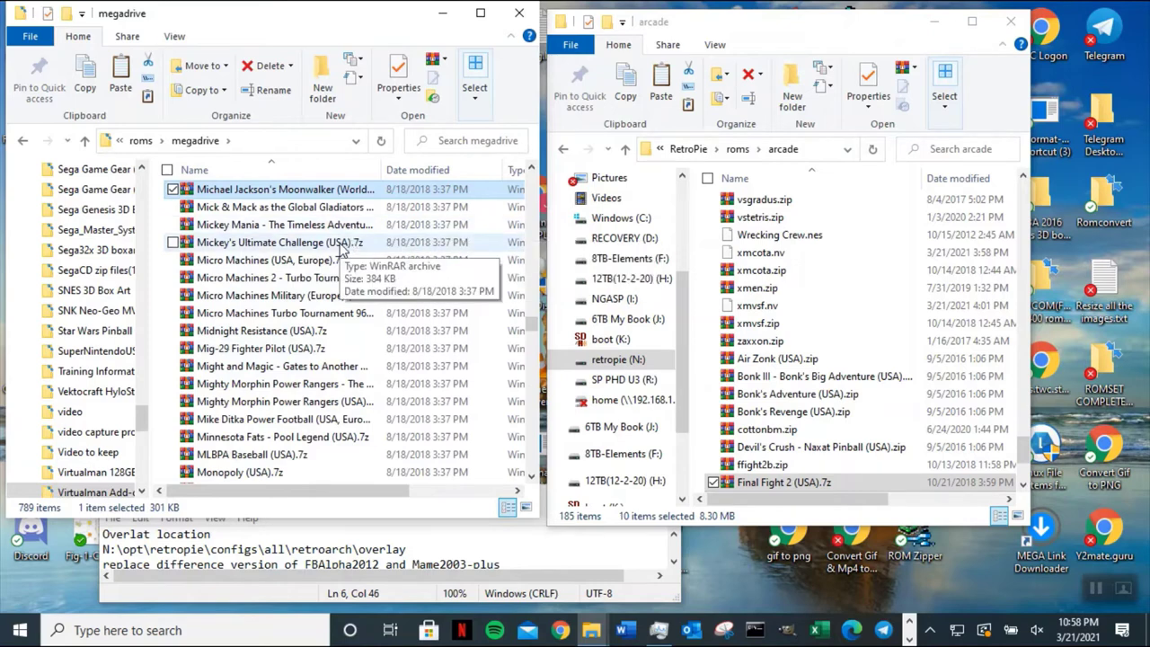
left_click(349, 332)
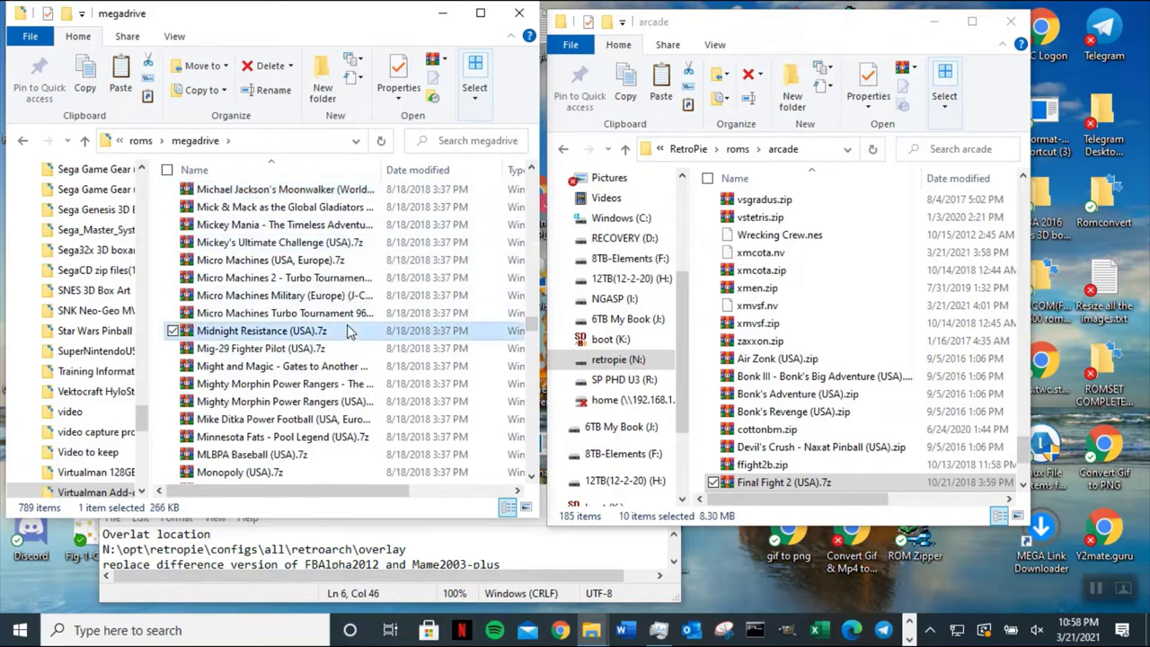
type("castle")
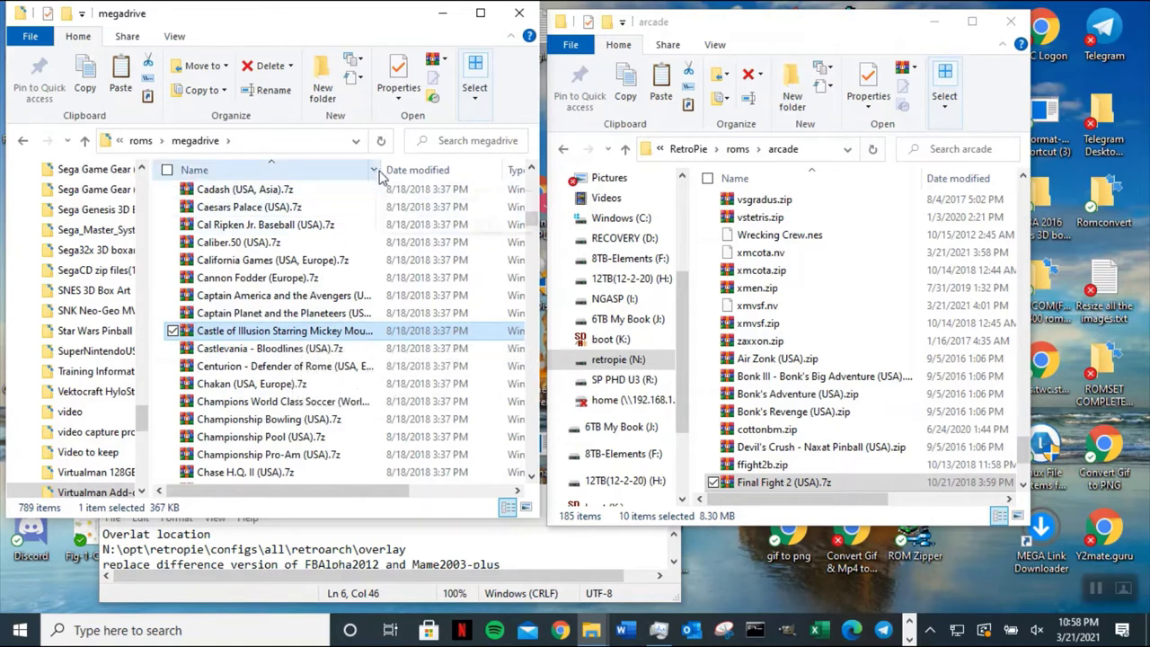
left_click_drag(381, 170, 476, 177)
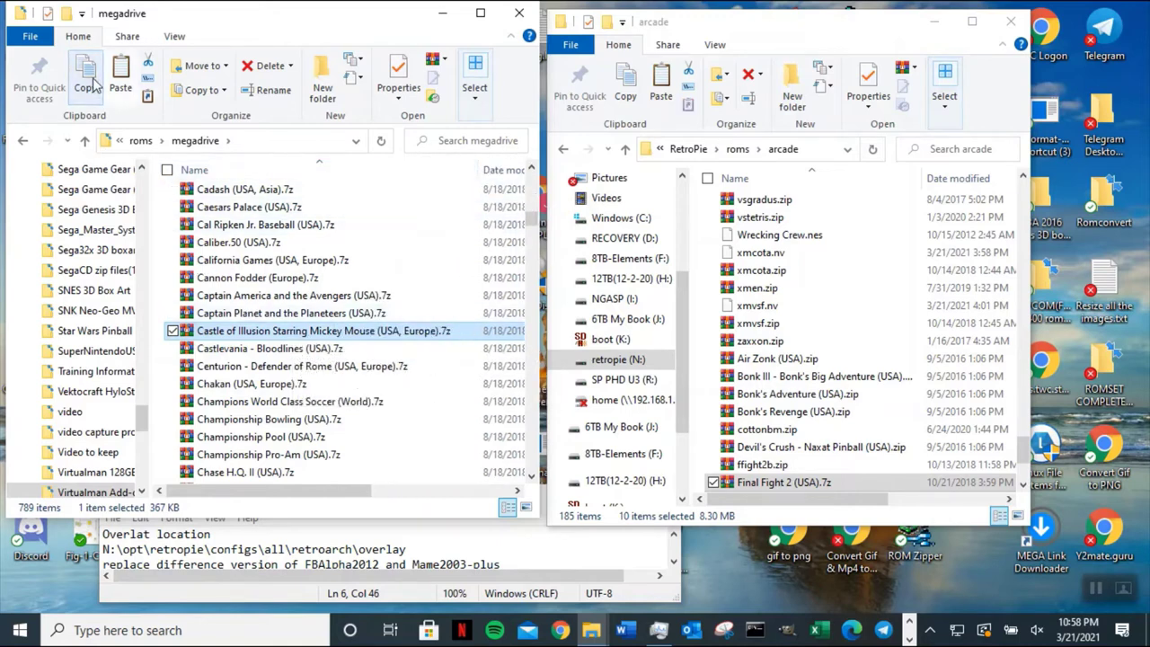
- Copy the Castle of Illusion archive into the card's arcade folder and look back through the ROMs stored there
left_click(800, 45)
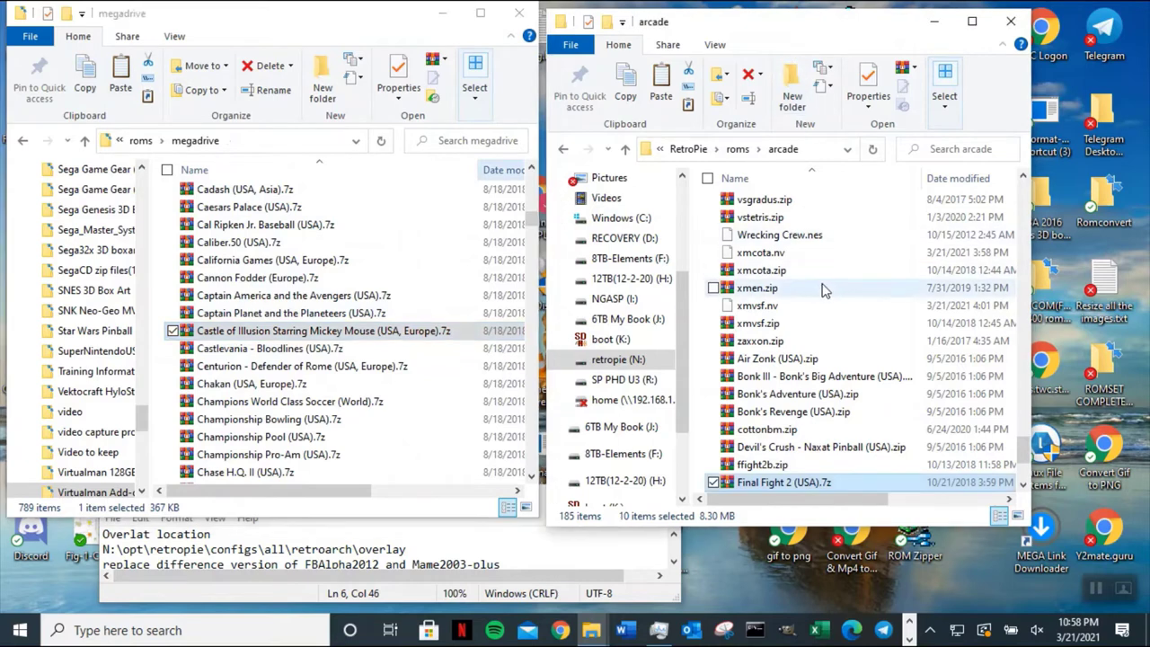
left_click(662, 96)
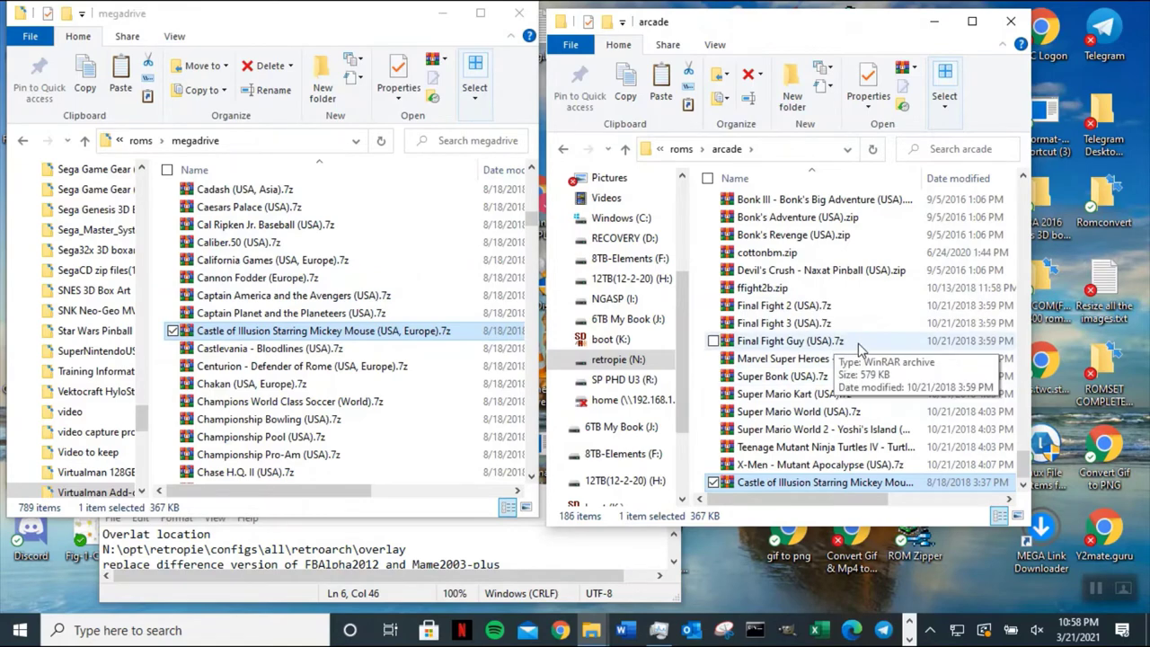
scroll(861, 339, "up", 5)
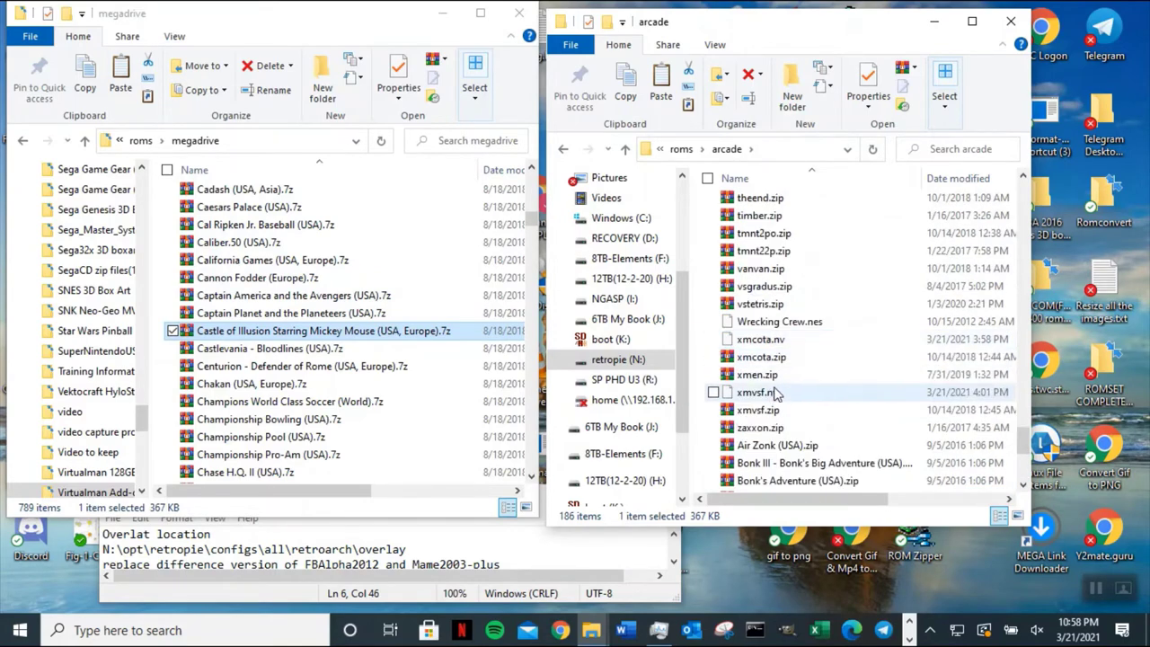
scroll(840, 358, "up", 10)
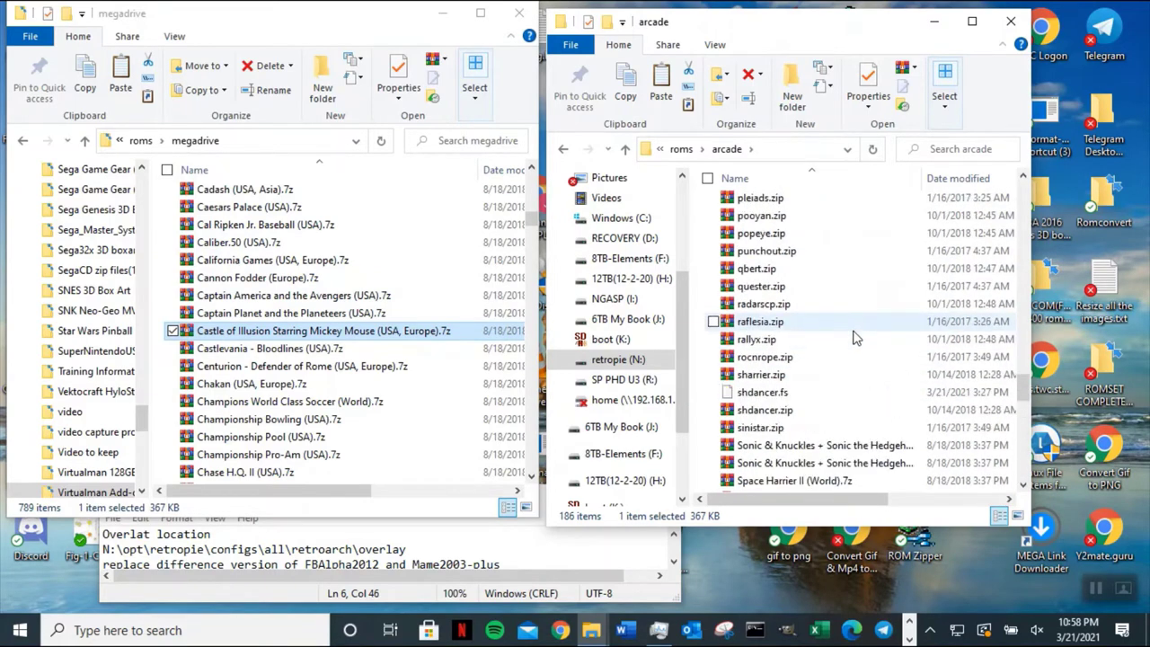
scroll(809, 296, "up", 4)
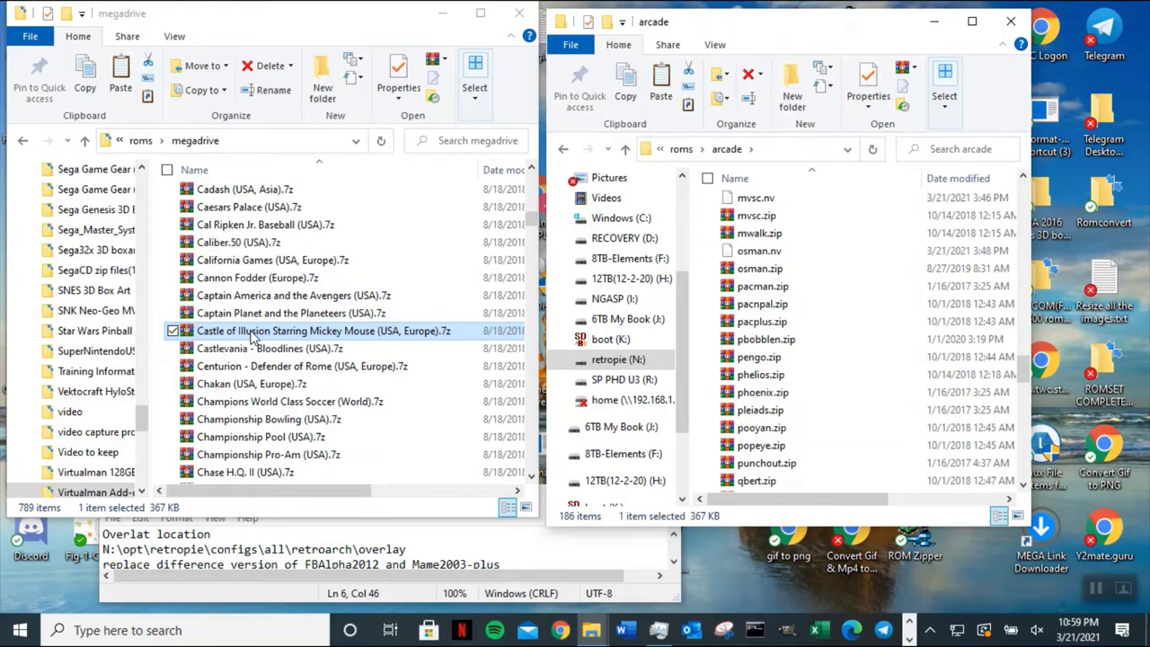
- Copy the Castle of Illusion Starring Mickey Mouse (USA, Europe).png logo from megadrive's wheel folder into the arcade wheel folder
left_click(84, 144)
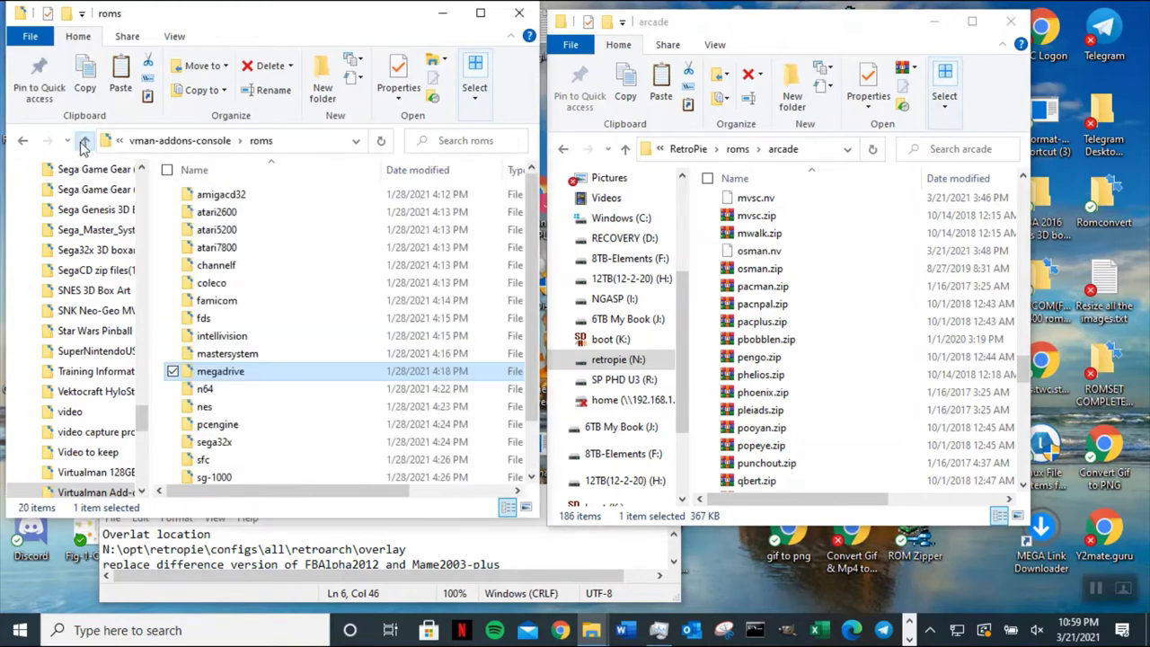
double_click(216, 373)
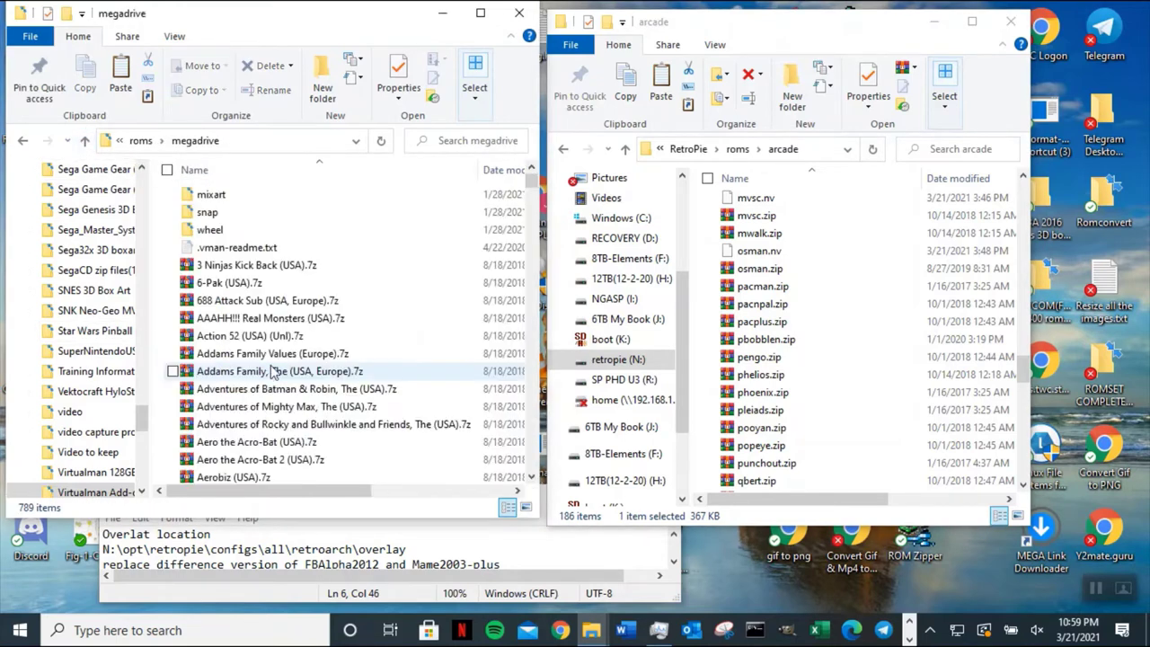
double_click(266, 229)
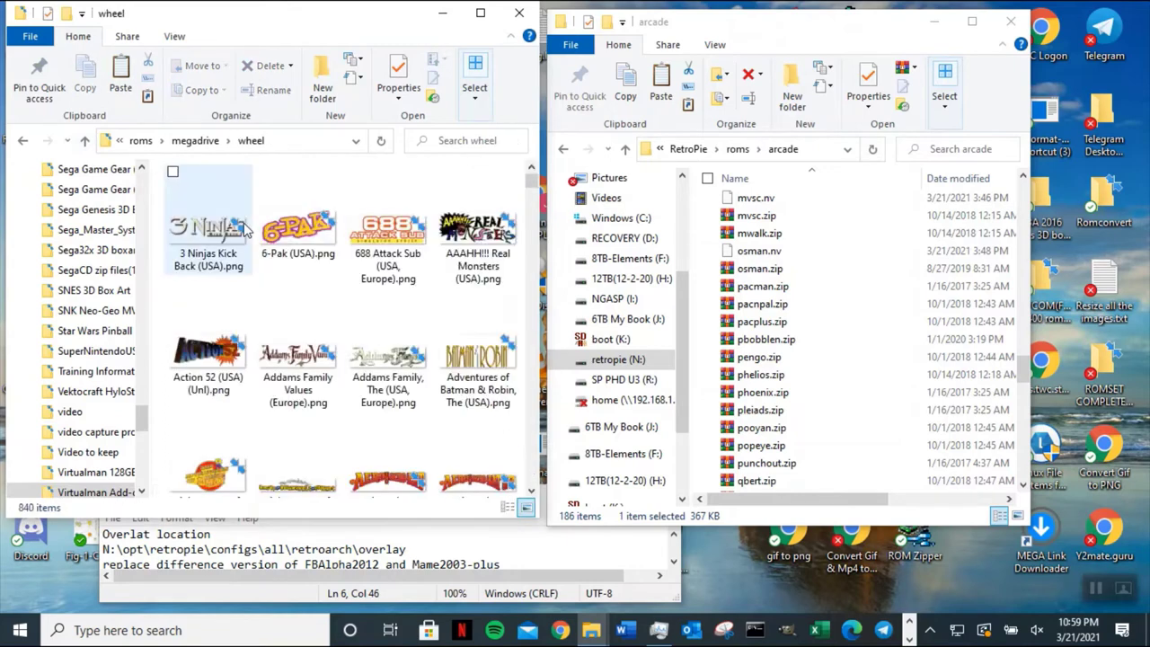
left_click(386, 364)
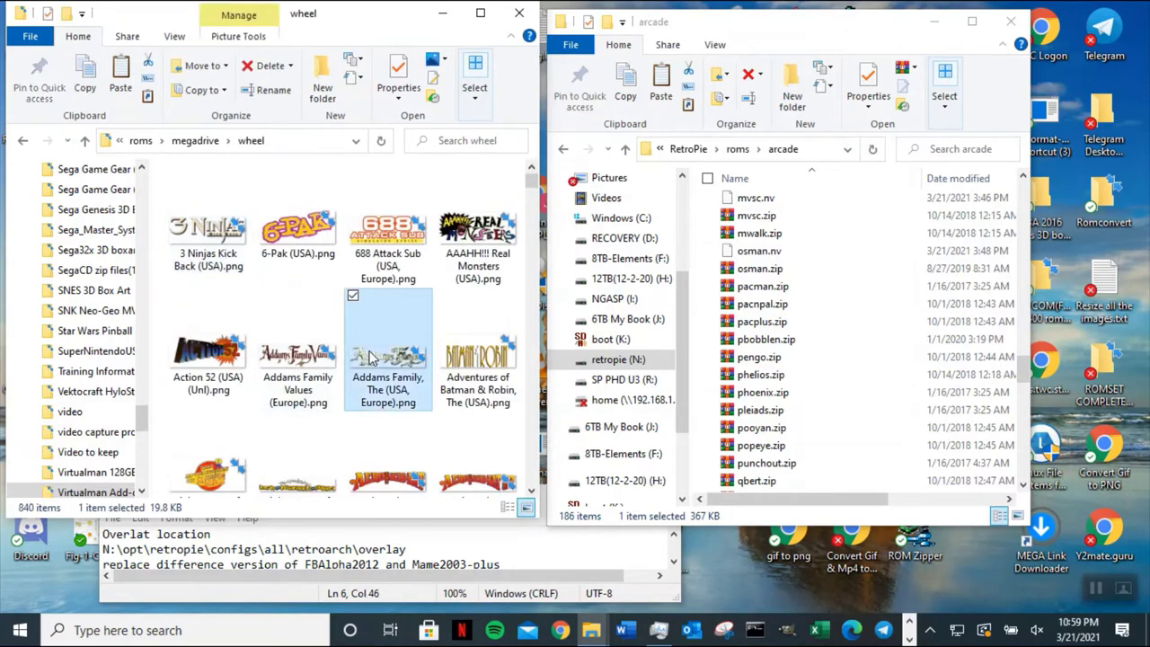
key("c")
key("a")
key("s")
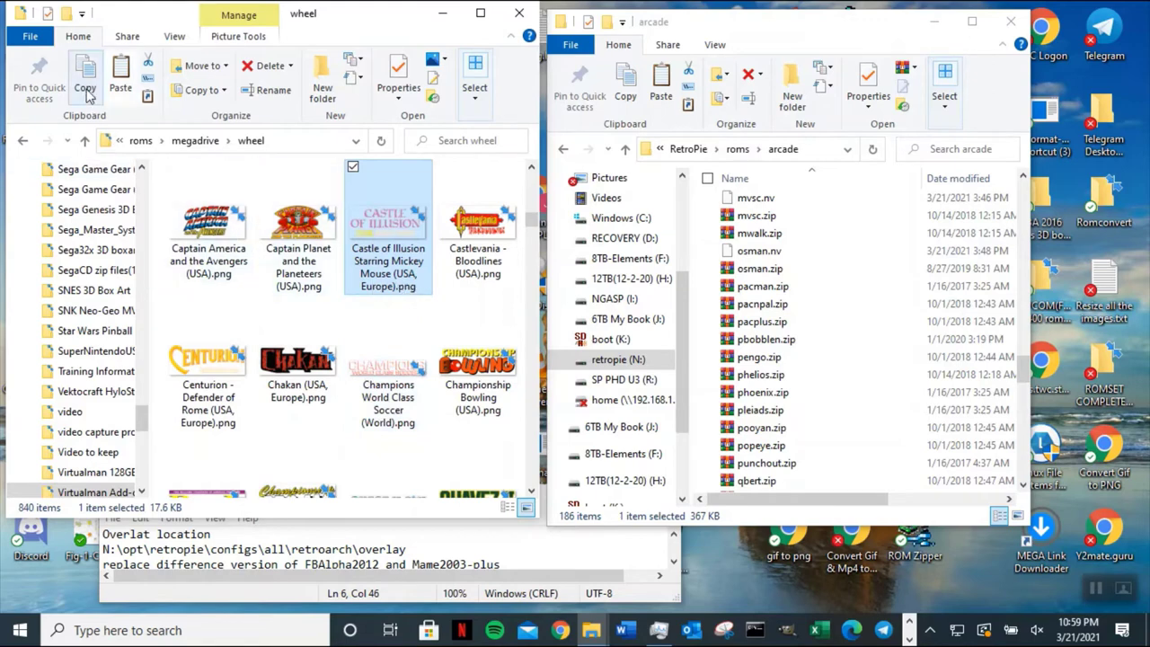
left_click_drag(1032, 388, 1022, 201)
double_click(848, 260)
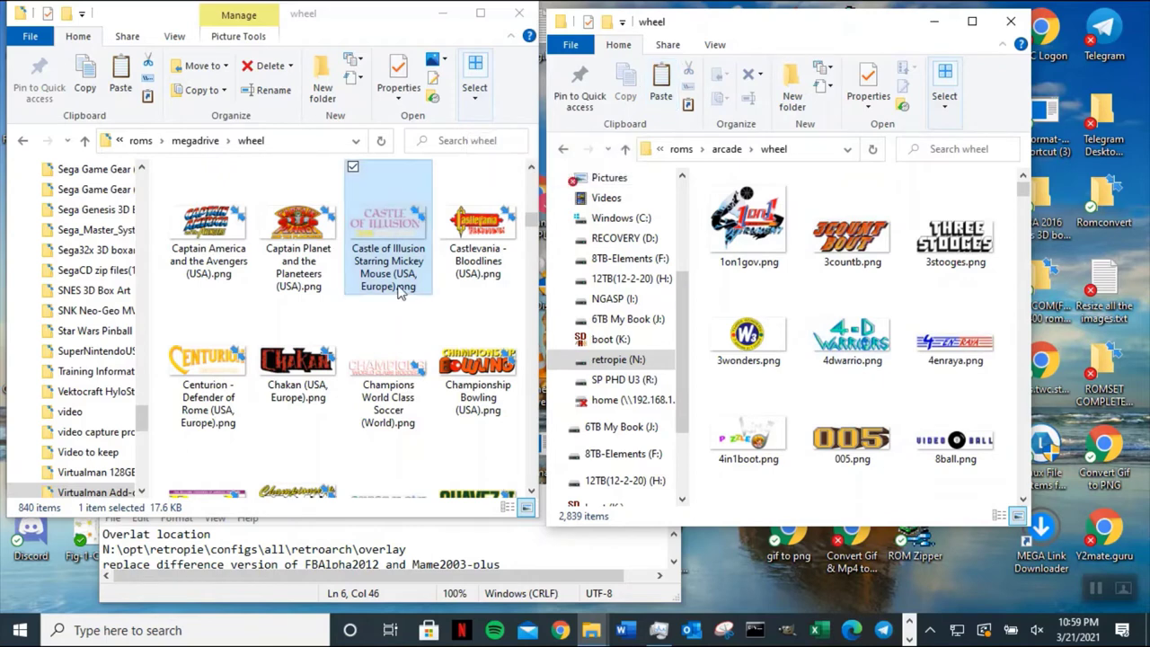
left_click(661, 86)
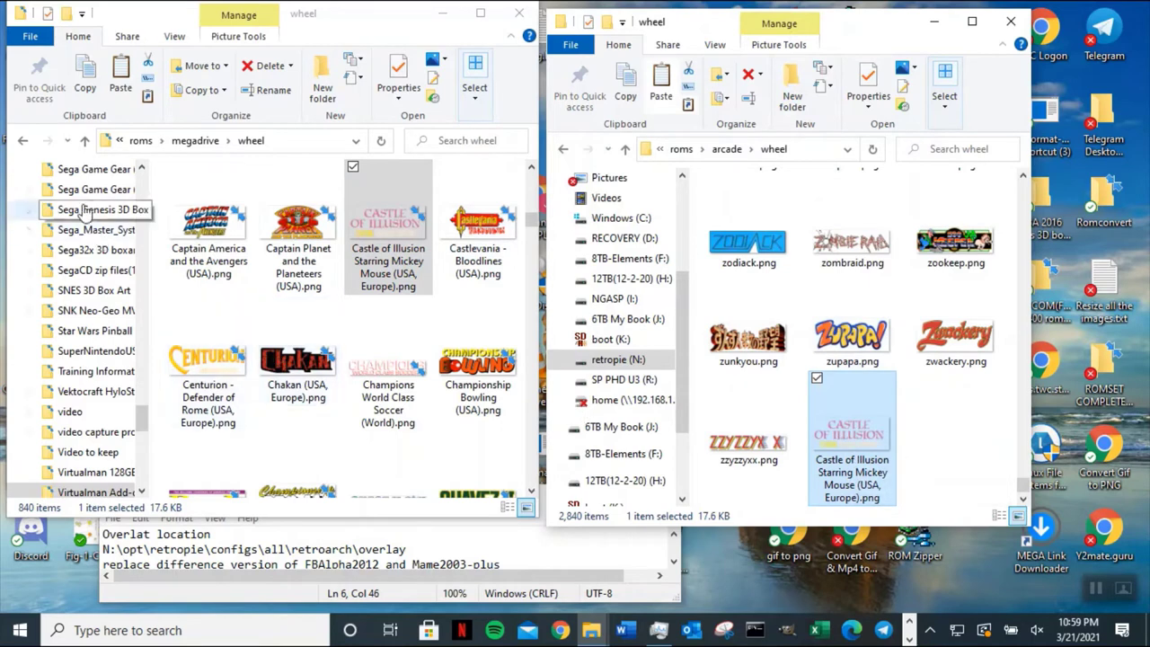
- Copy the Castle of Illusion Starring Mickey Mouse (USA, Europe).mp4 video from megadrive's snap folder into the arcade snap folder
left_click(85, 141)
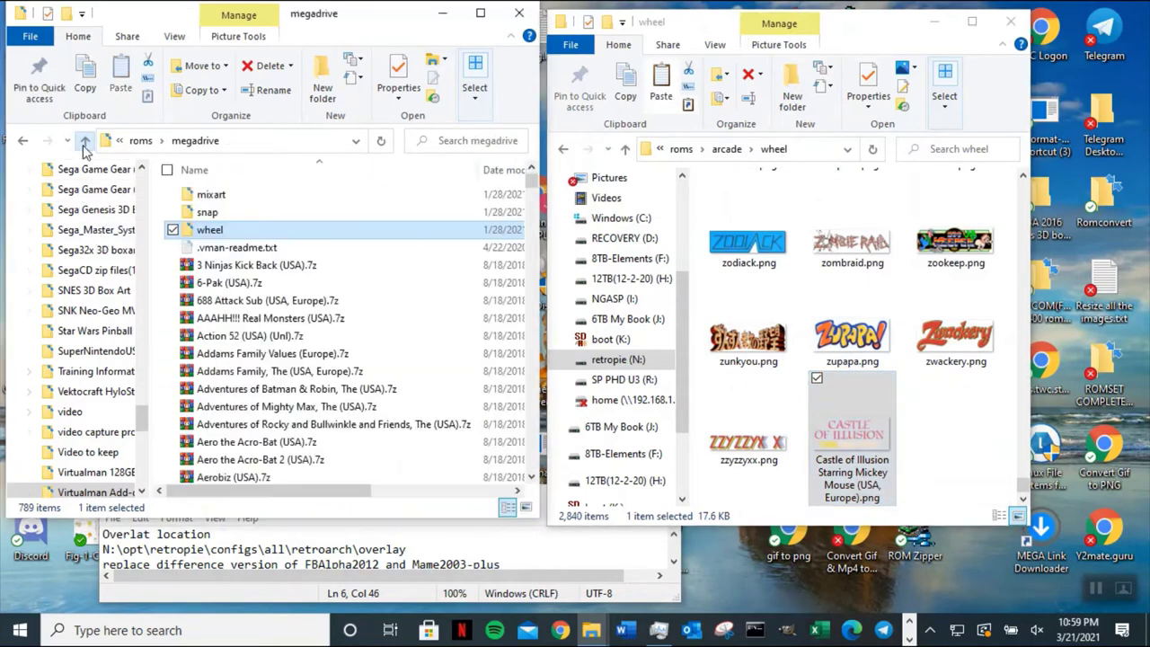
double_click(227, 214)
left_click(626, 149)
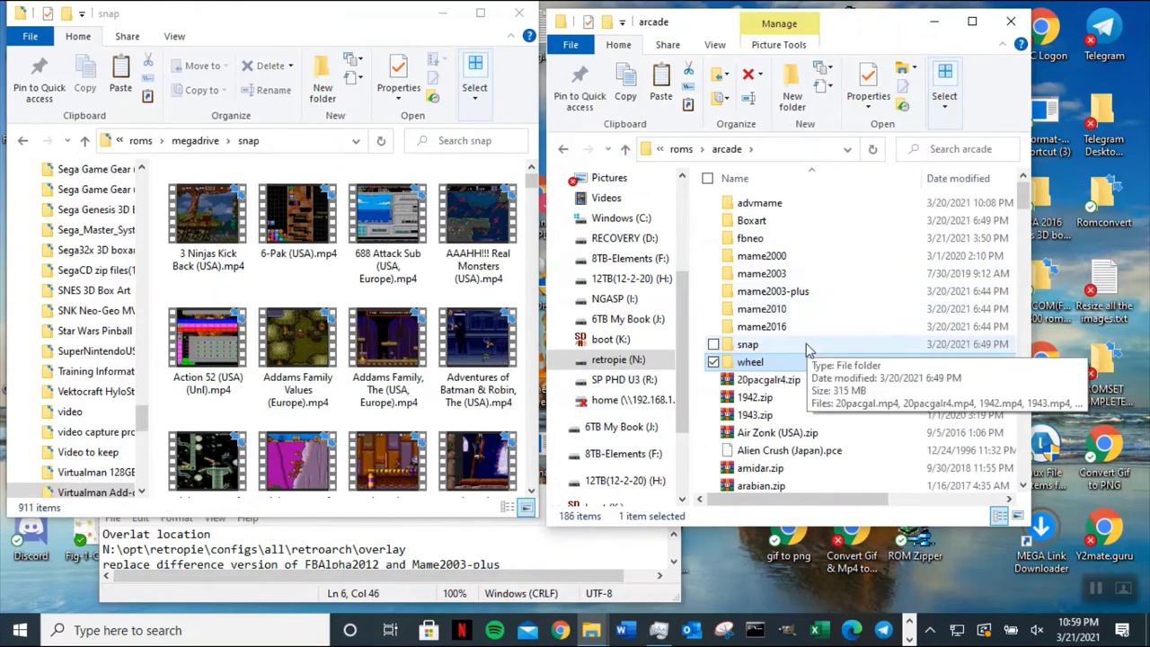
double_click(807, 347)
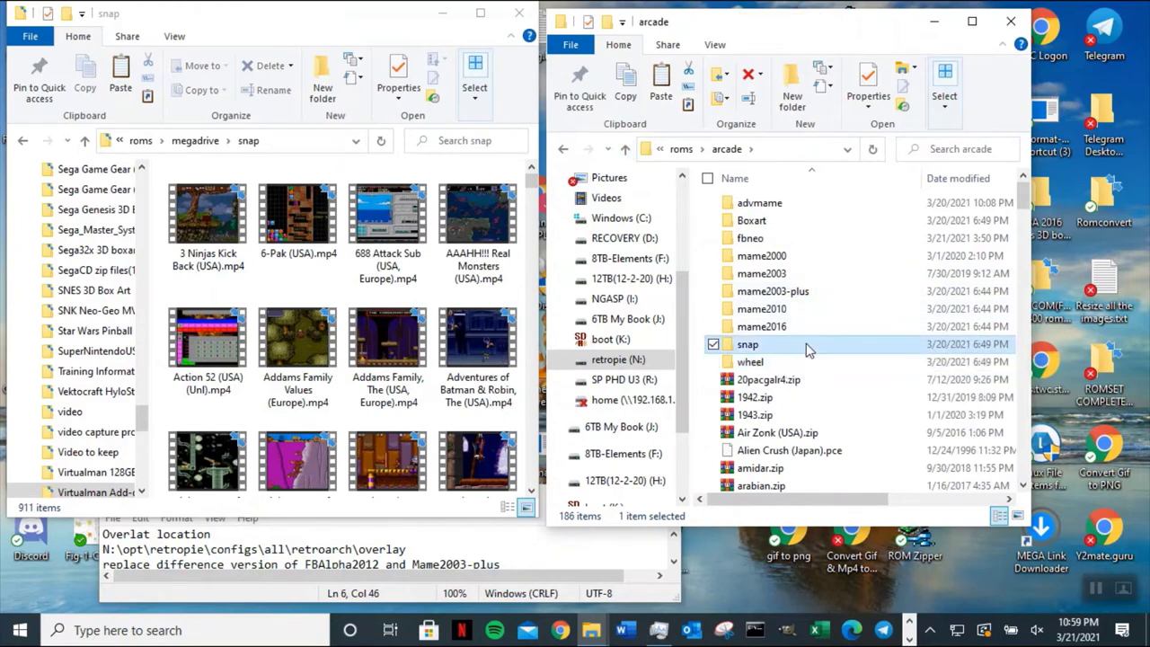
left_click(389, 367)
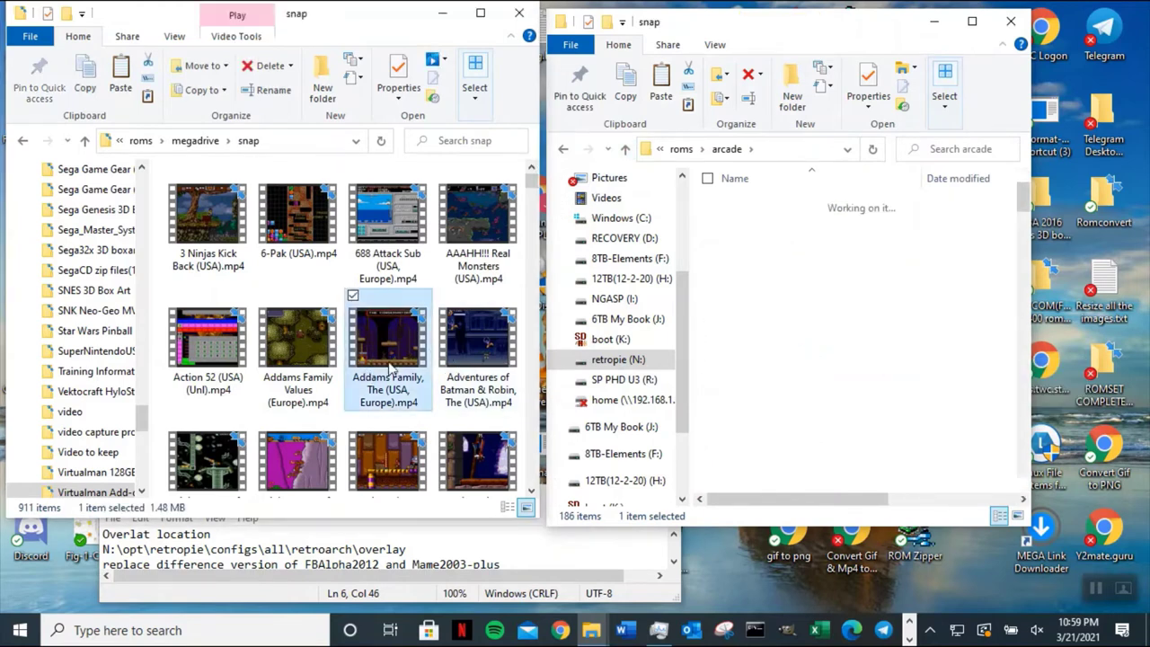
type("sn")
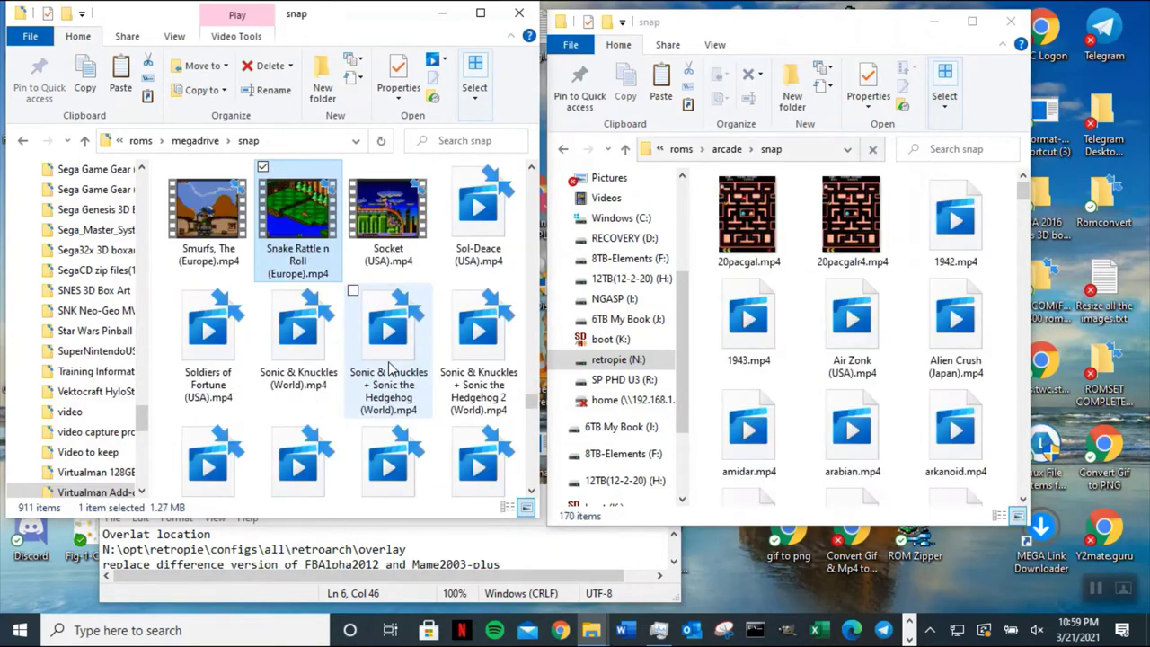
type("cas")
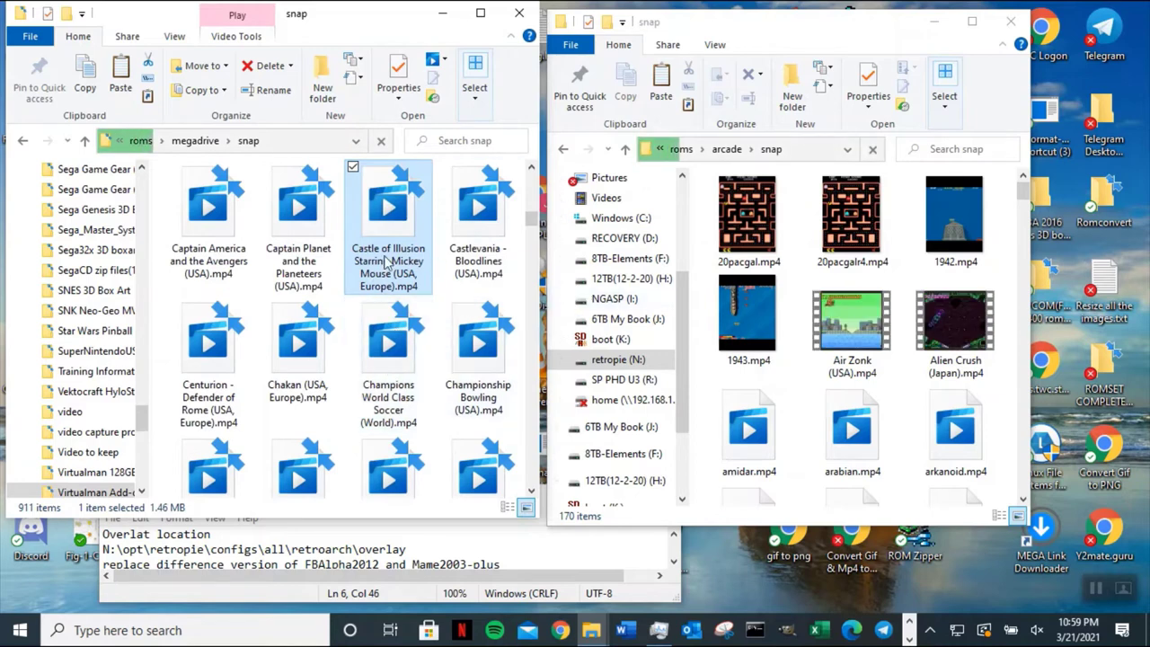
left_click(90, 95)
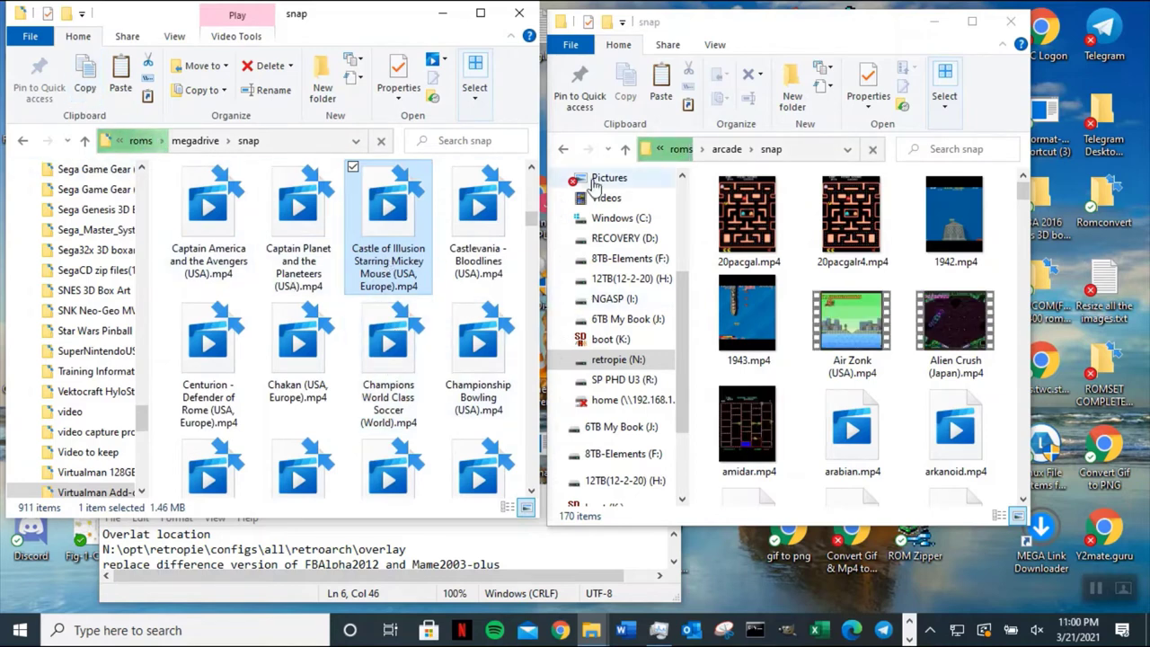
left_click(670, 131)
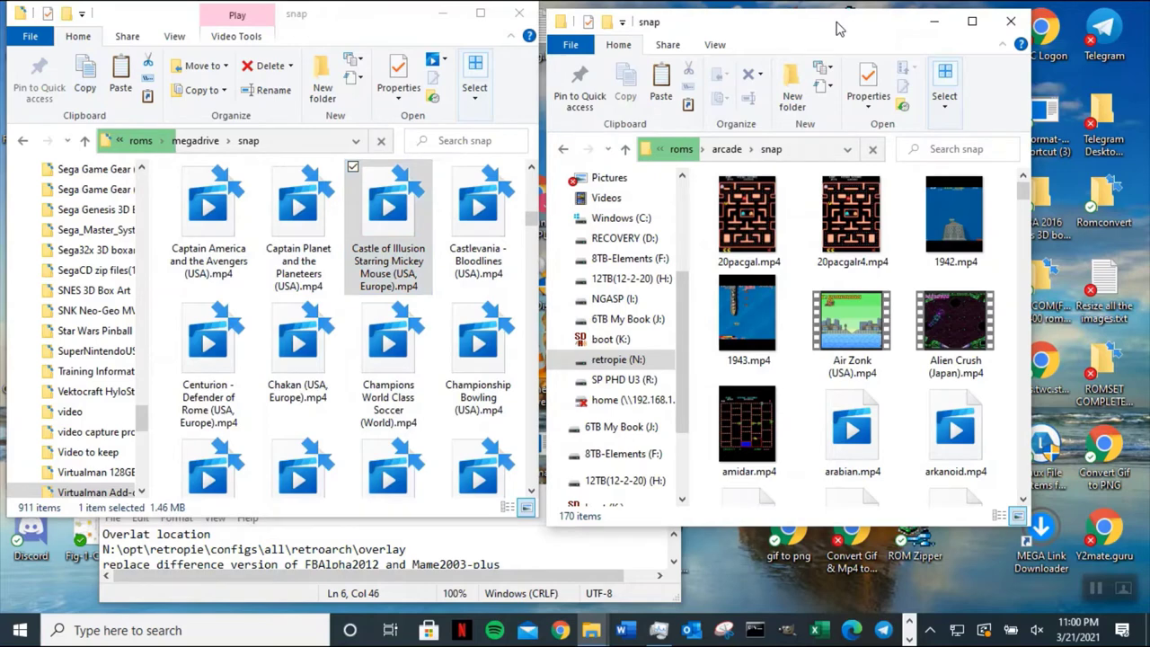
left_click(662, 90)
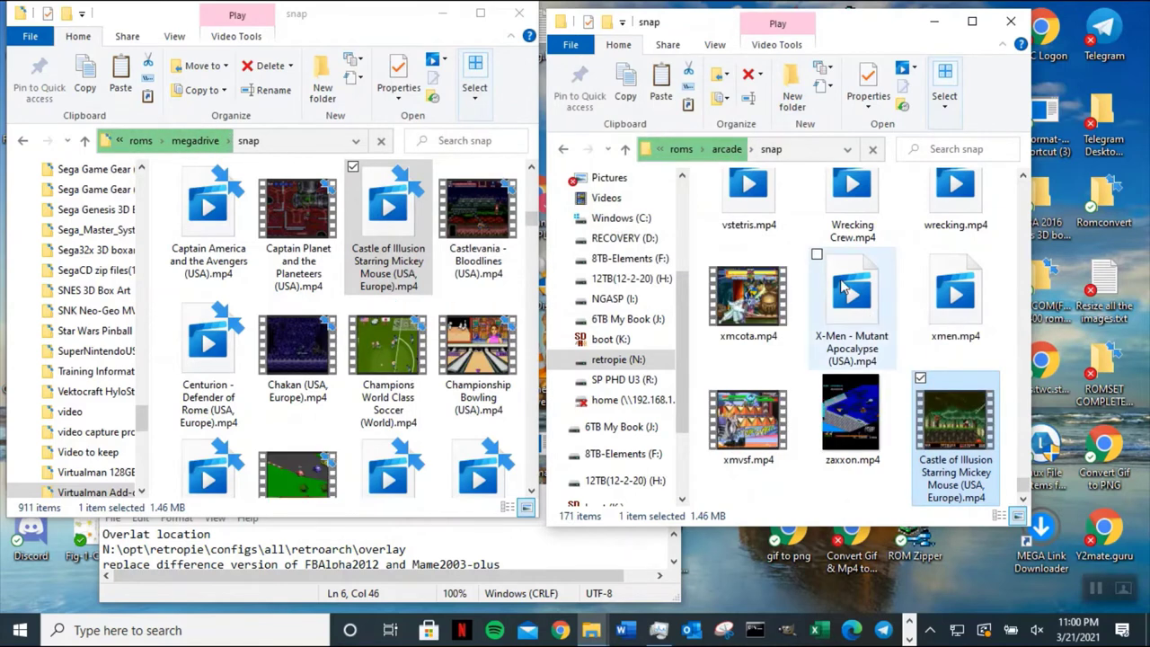
- Examine the artwork in the arcade Boxart folder and megadrive's mixart folder, and return both windows to their parent folders
left_click(625, 150)
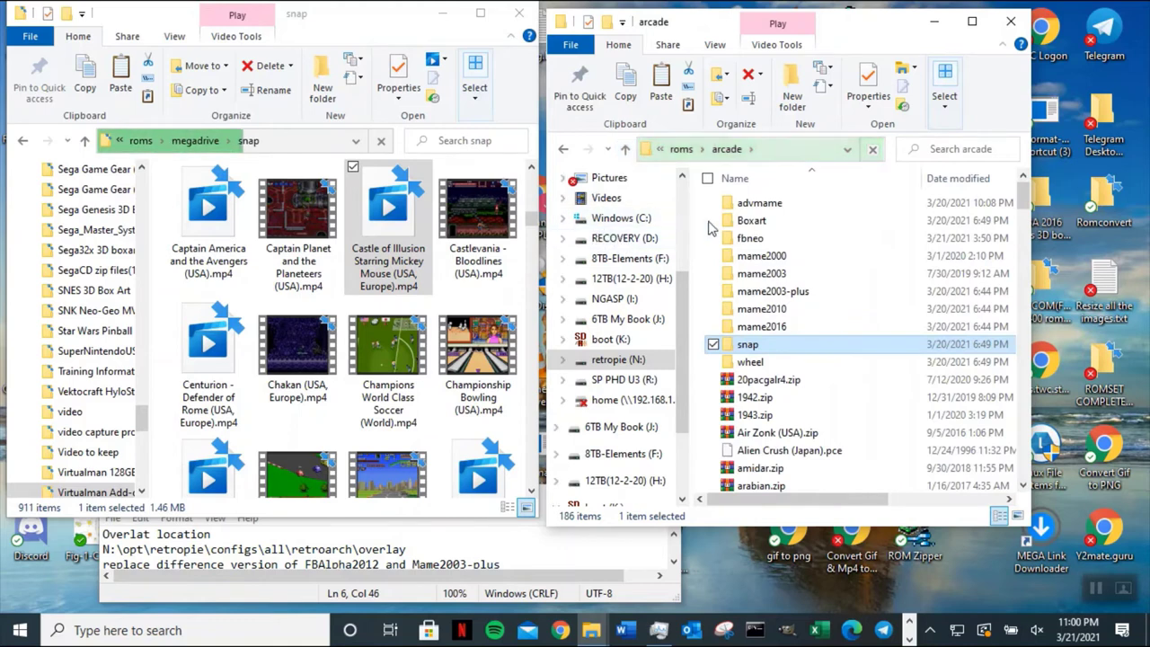
double_click(828, 223)
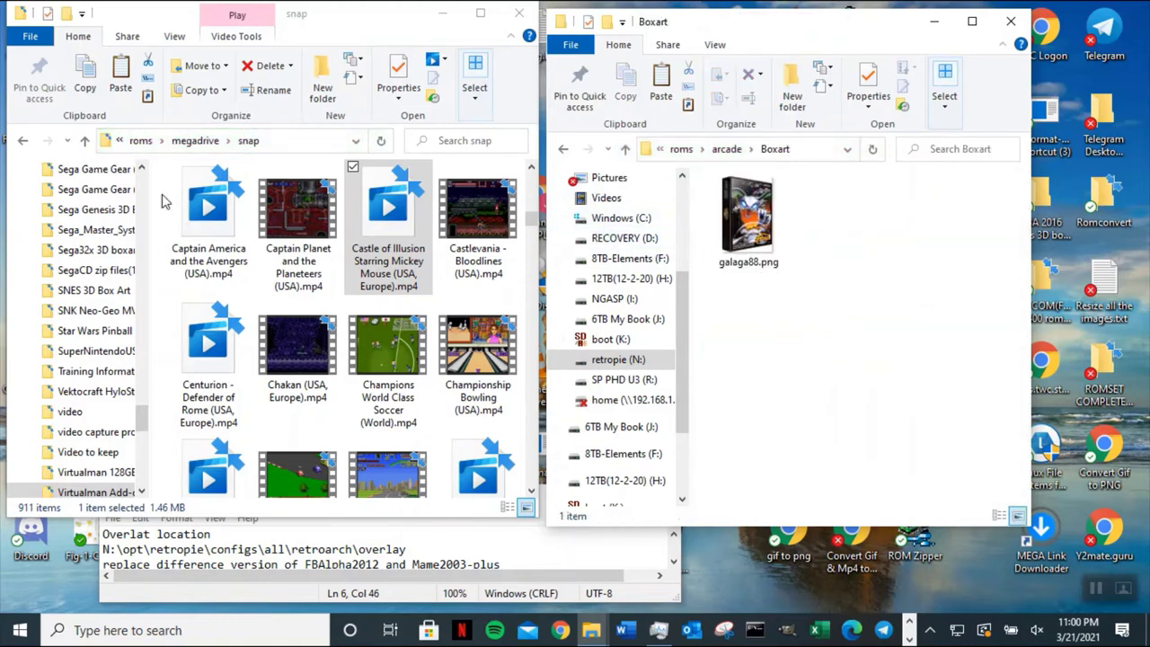
left_click(85, 143)
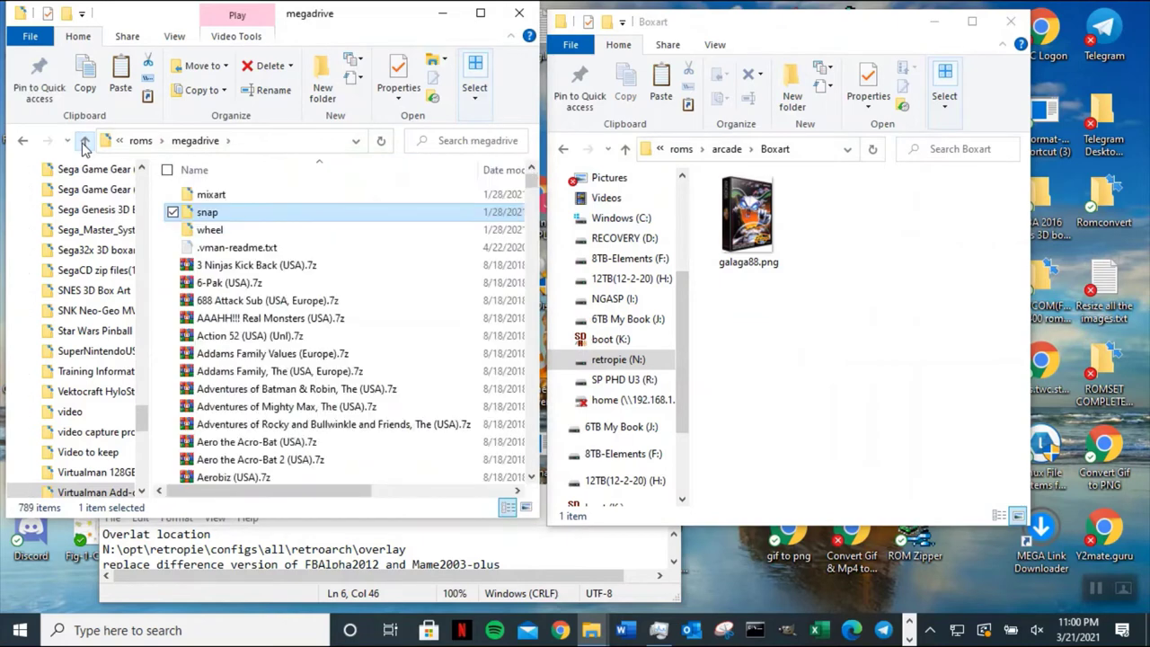
double_click(314, 204)
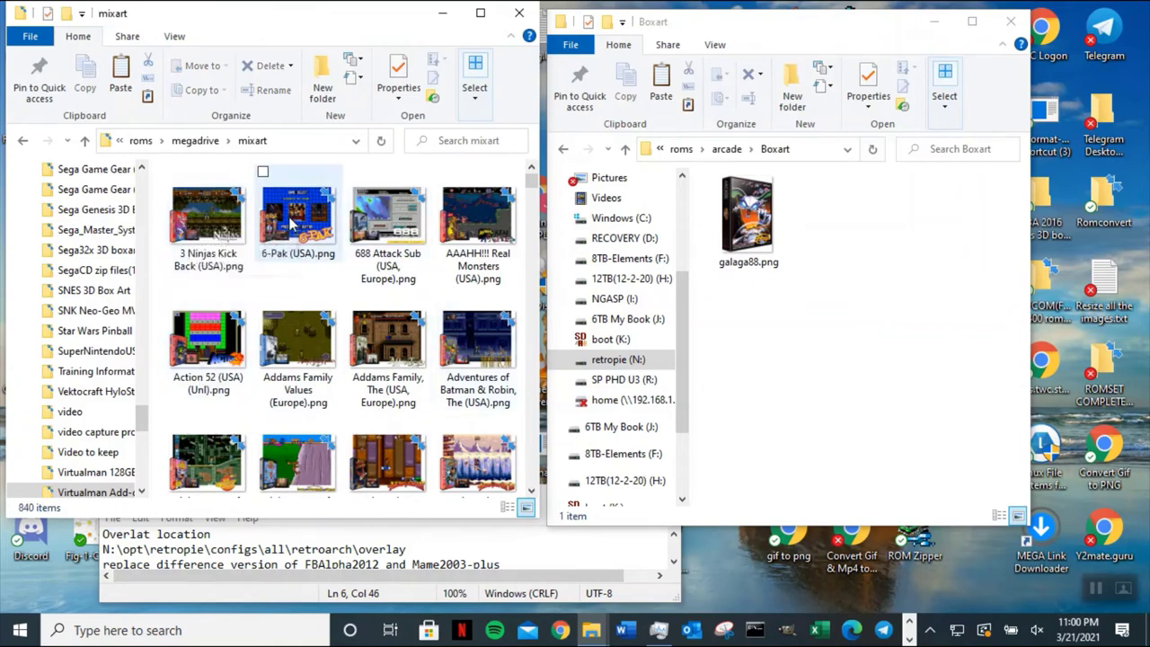
scroll(459, 404, "down", 3)
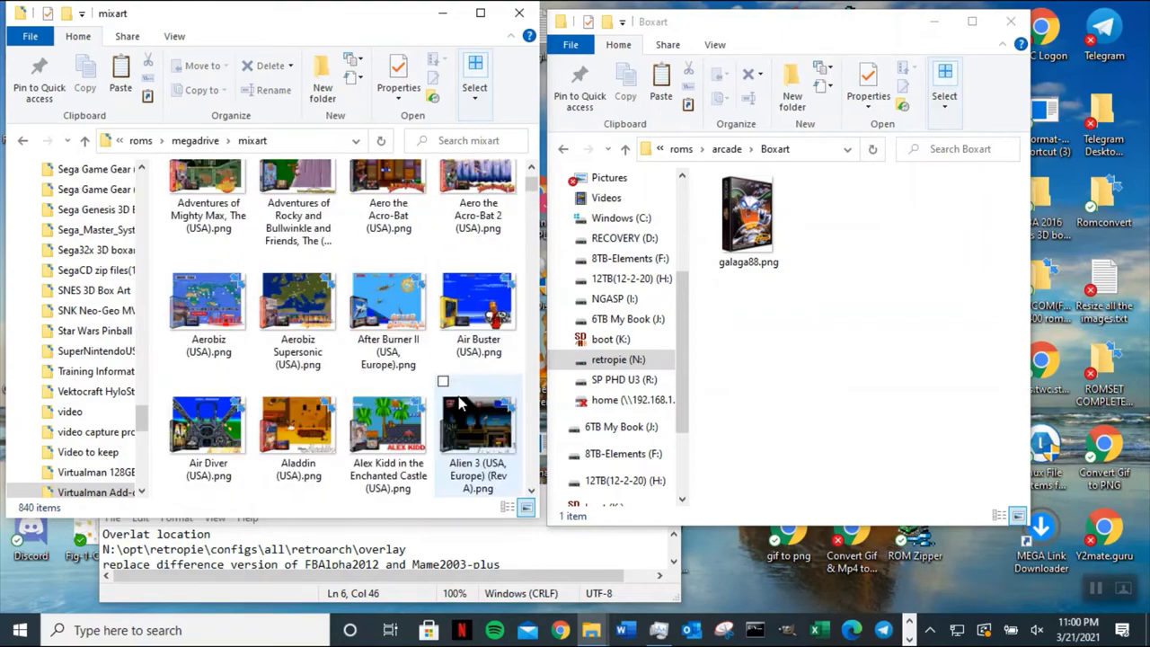
scroll(452, 402, "down", 1)
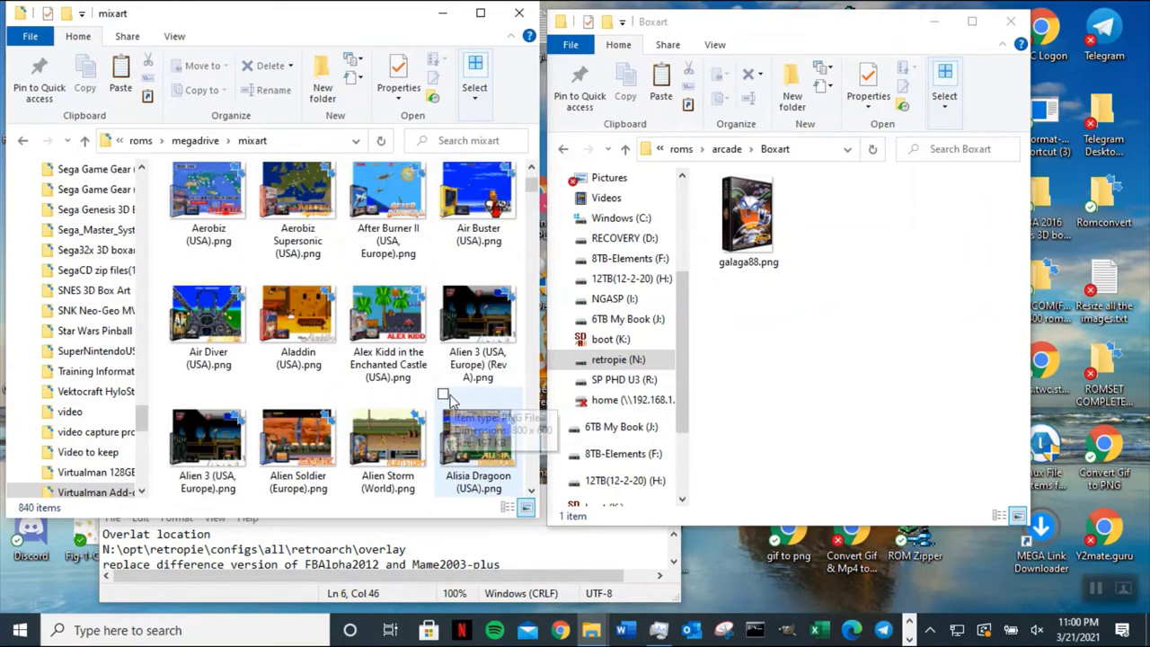
left_click(85, 141)
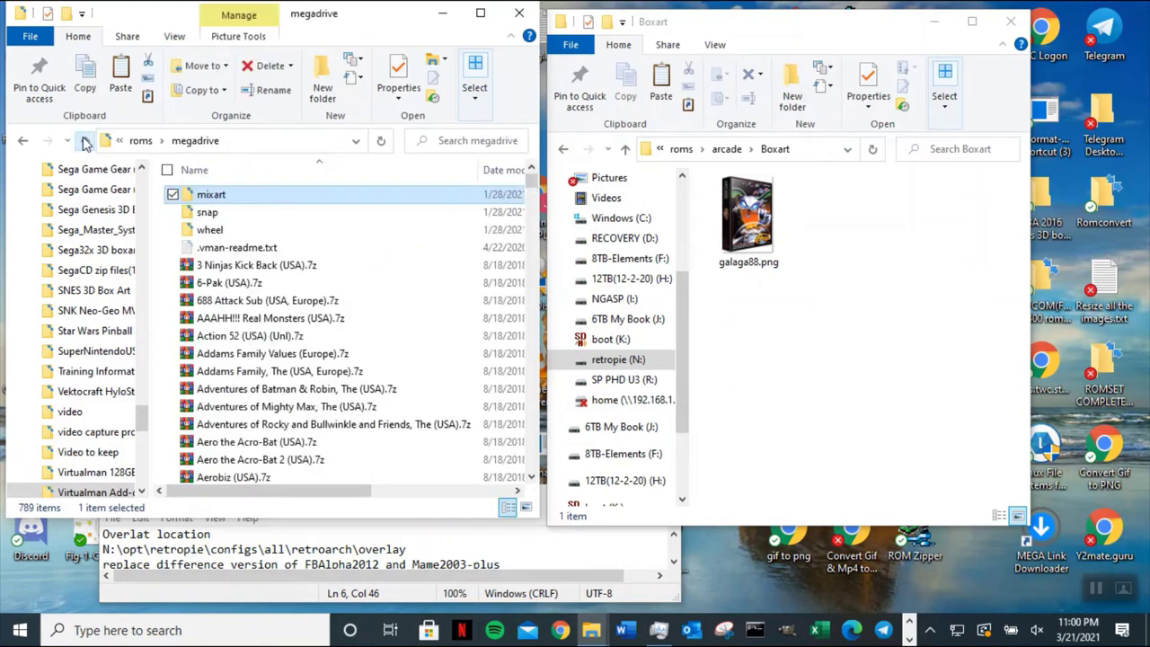
left_click(626, 149)
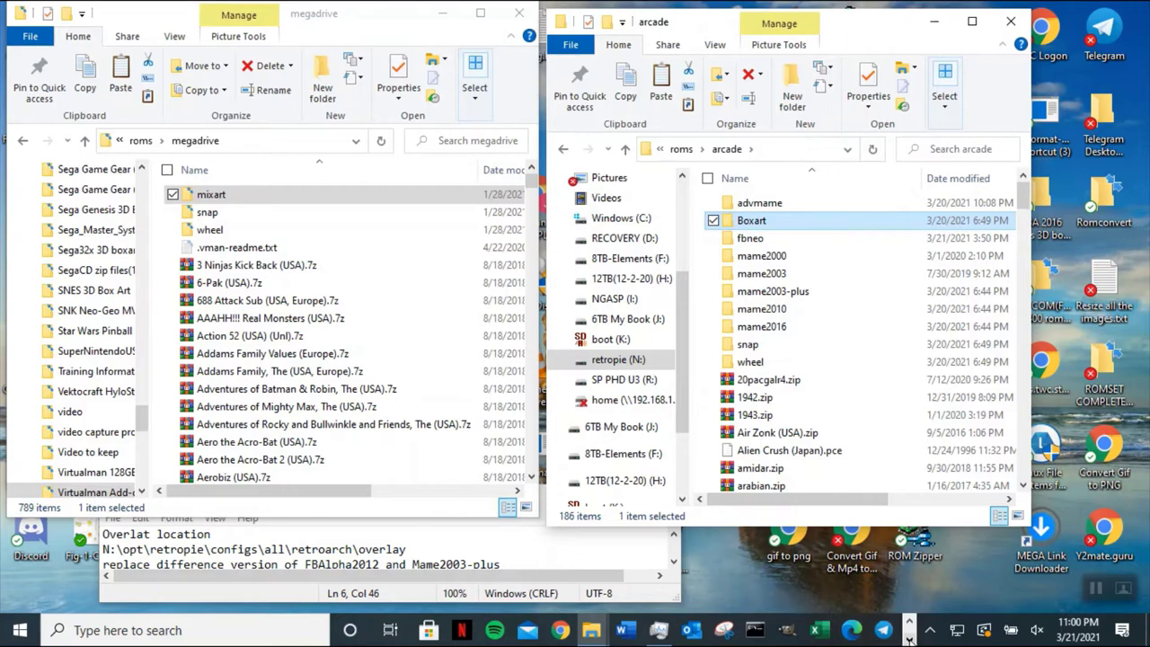
- Switch to Linux File Systems for Windows by Paragon Software and unmount the retropie (N:) EXT4 volume
left_click(932, 632)
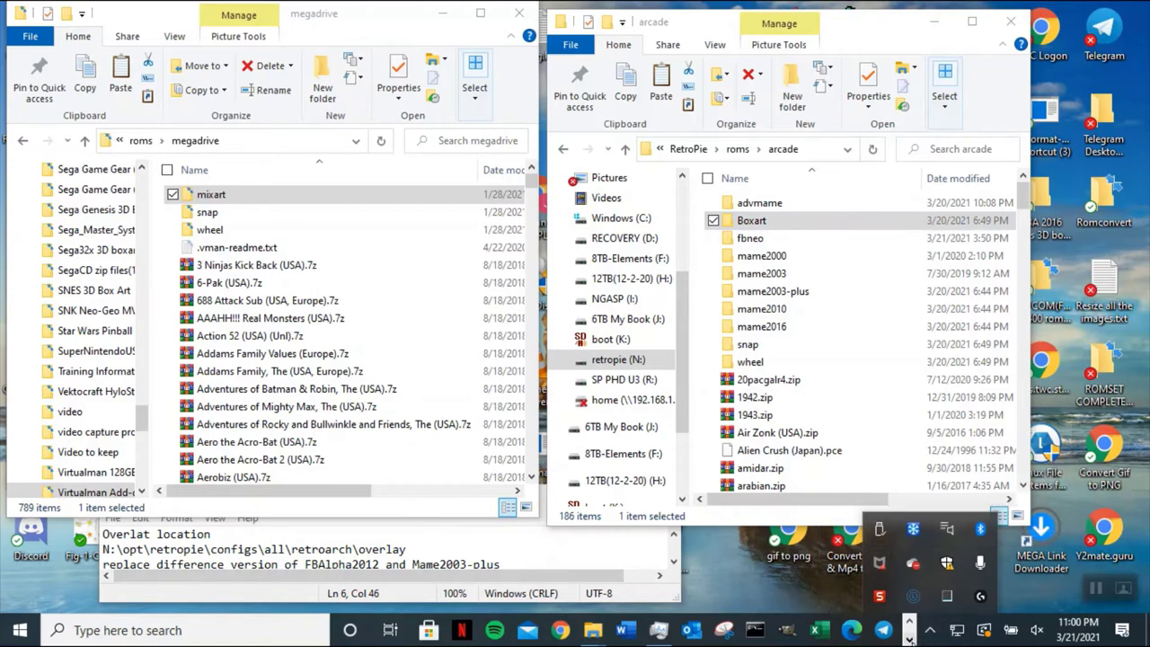
left_click(910, 638)
left_click(639, 630)
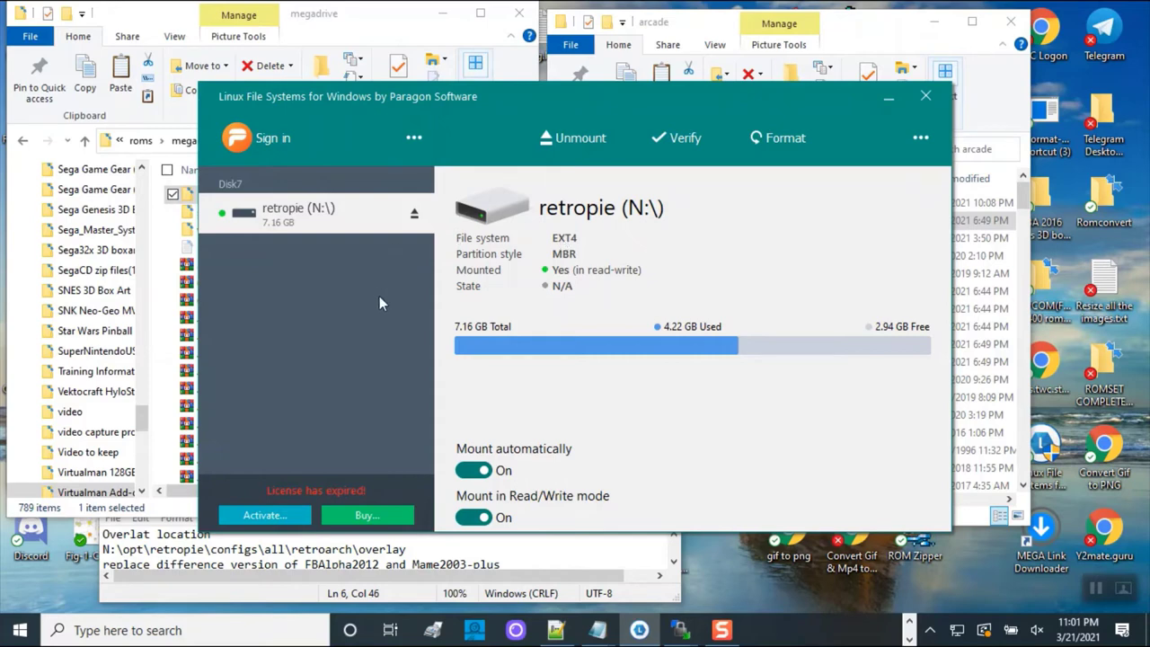
left_click(586, 139)
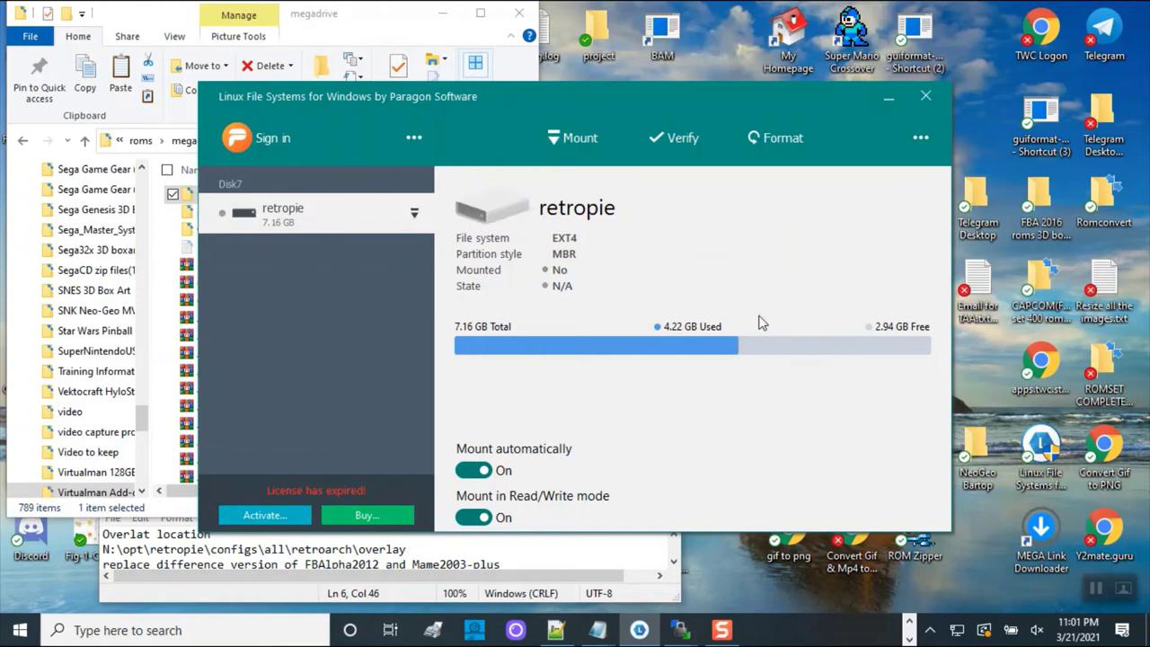
- Safely eject the SD card's boot (K:) drive from Windows
left_click(930, 633)
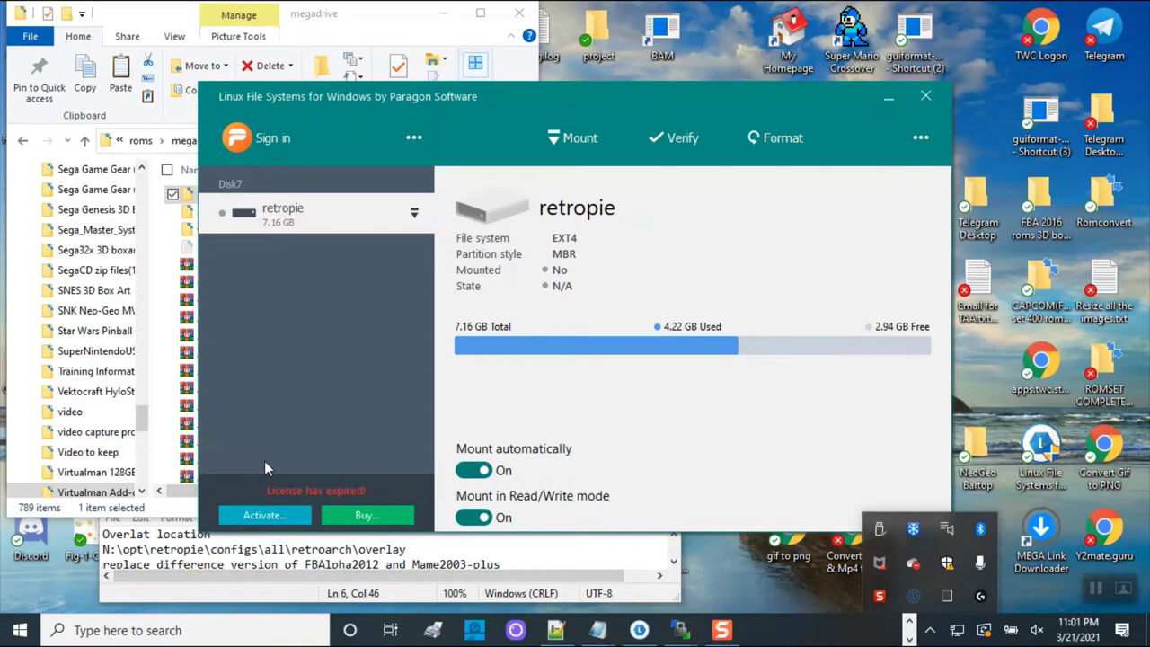
left_click_drag(141, 418, 140, 473)
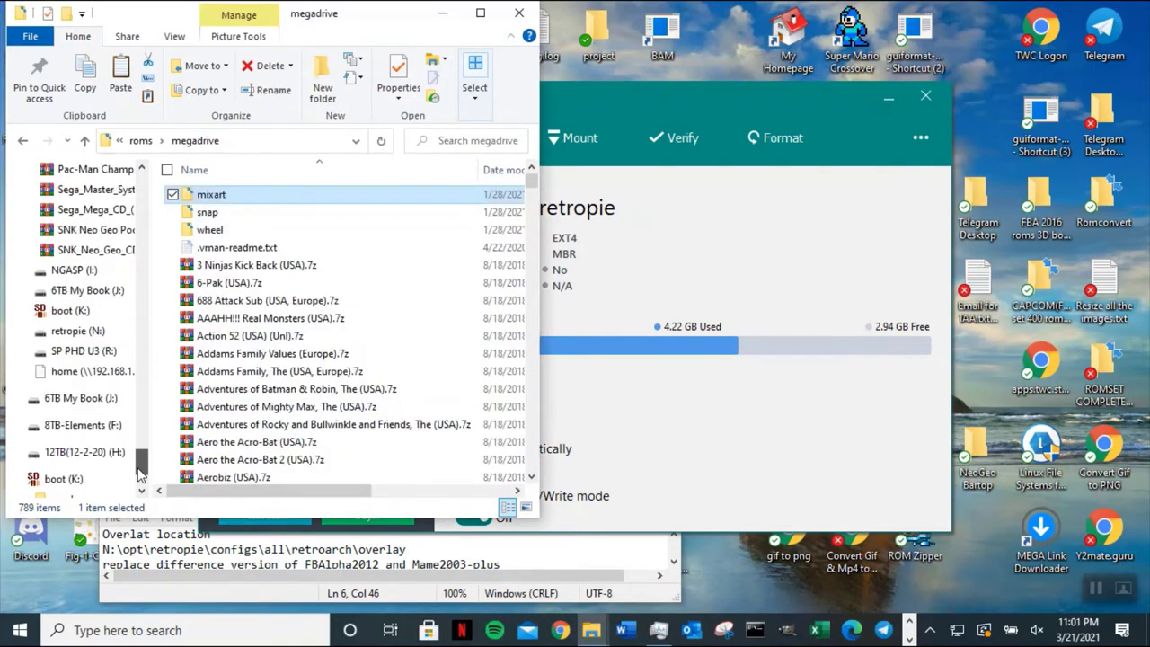
right_click(47, 479)
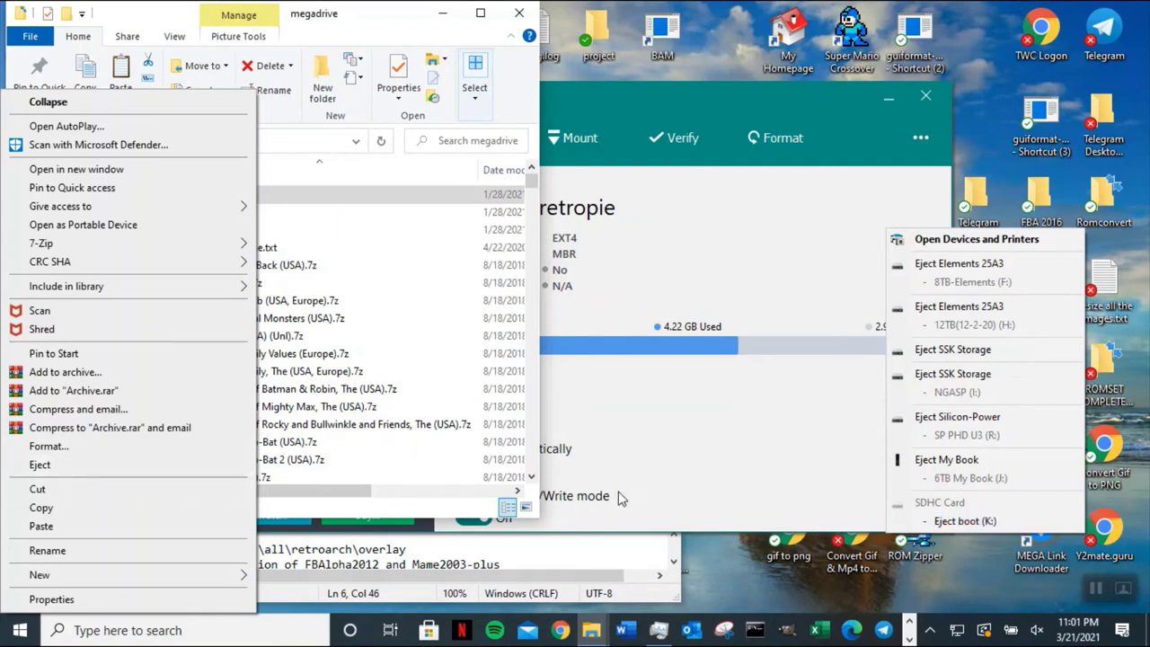
left_click(962, 520)
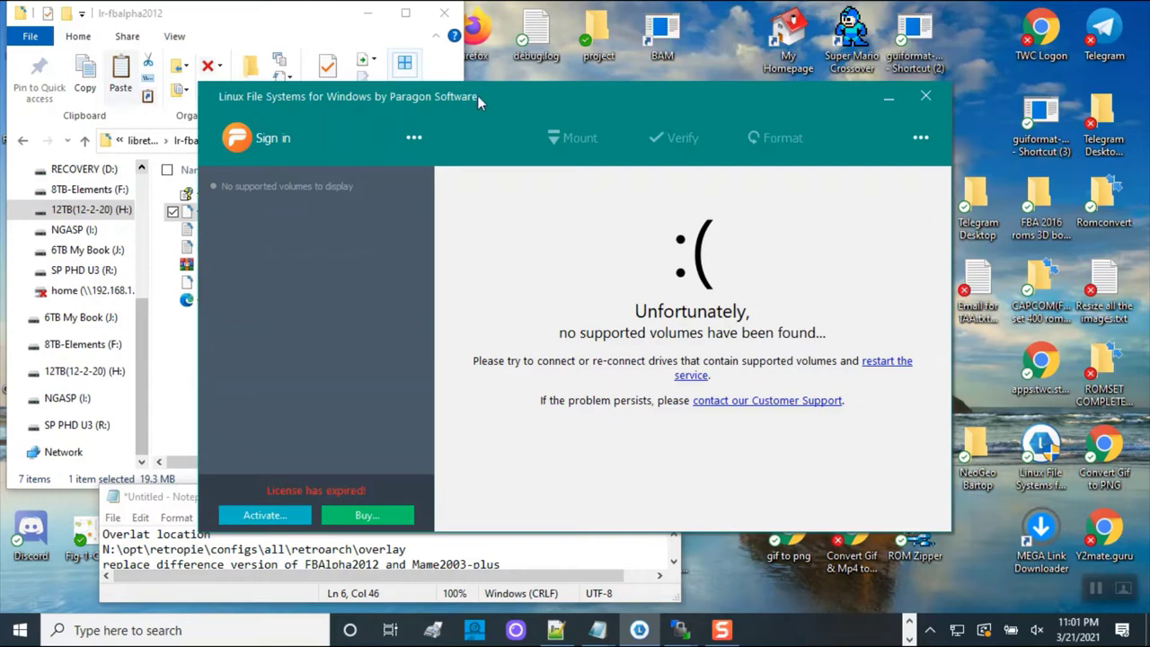
- Move the Paragon window aside, switch to the untitled Notepad note and enlarge it to show all its lines
left_click_drag(489, 99, 547, 68)
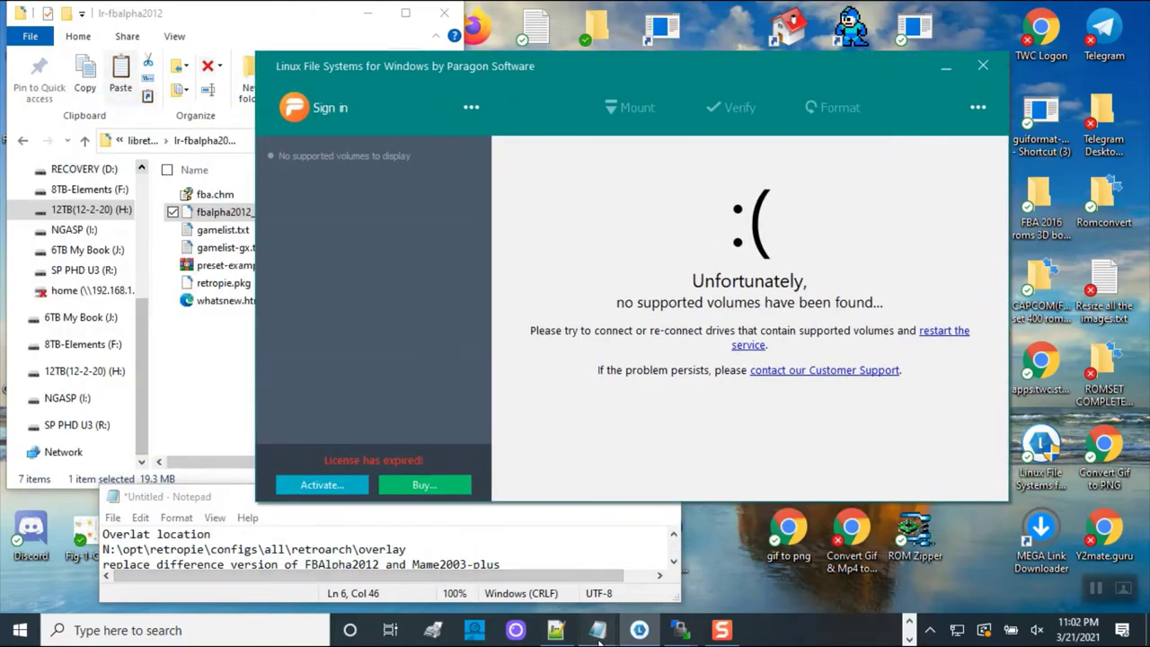
mouse_move(597, 632)
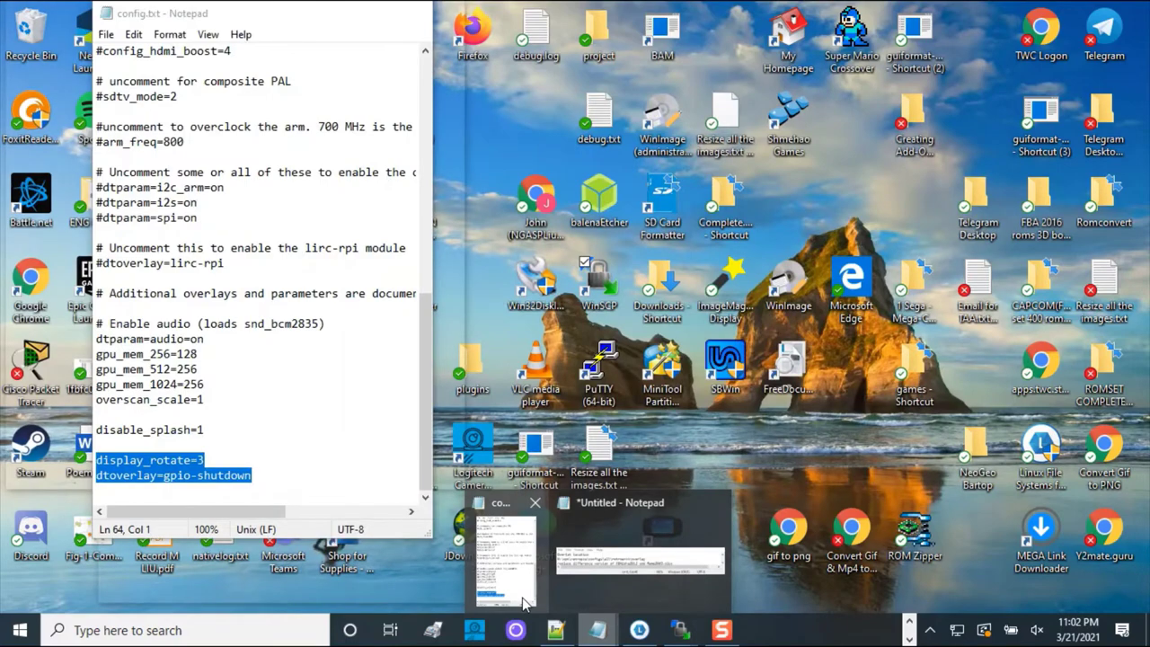
left_click(643, 564)
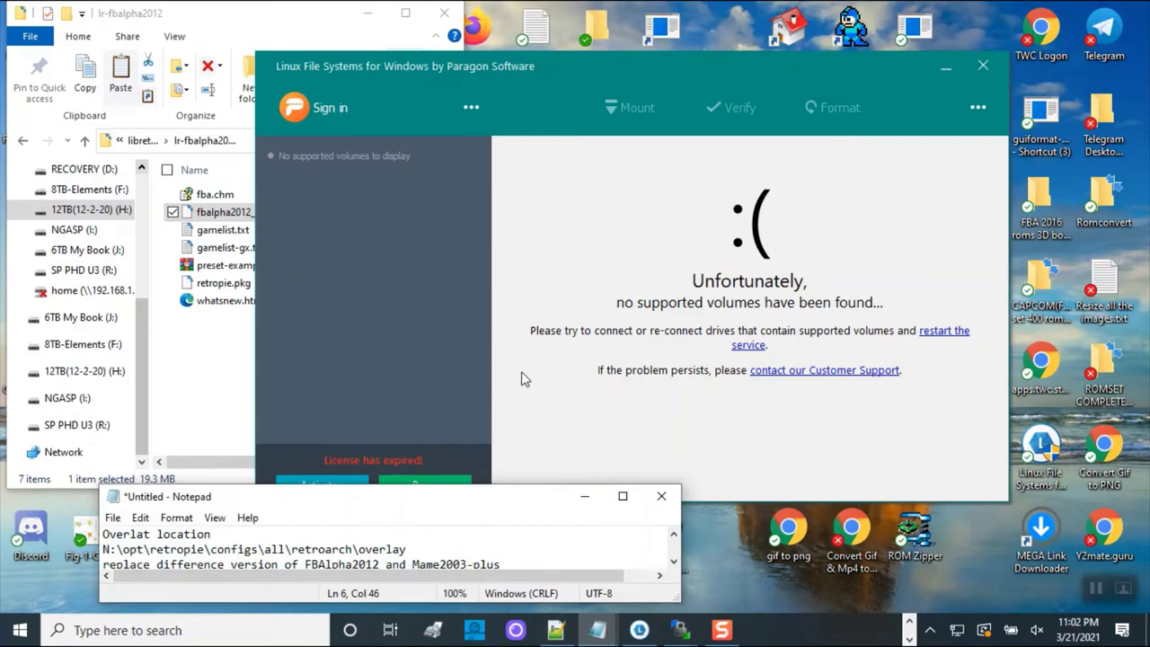
left_click_drag(513, 486, 541, 229)
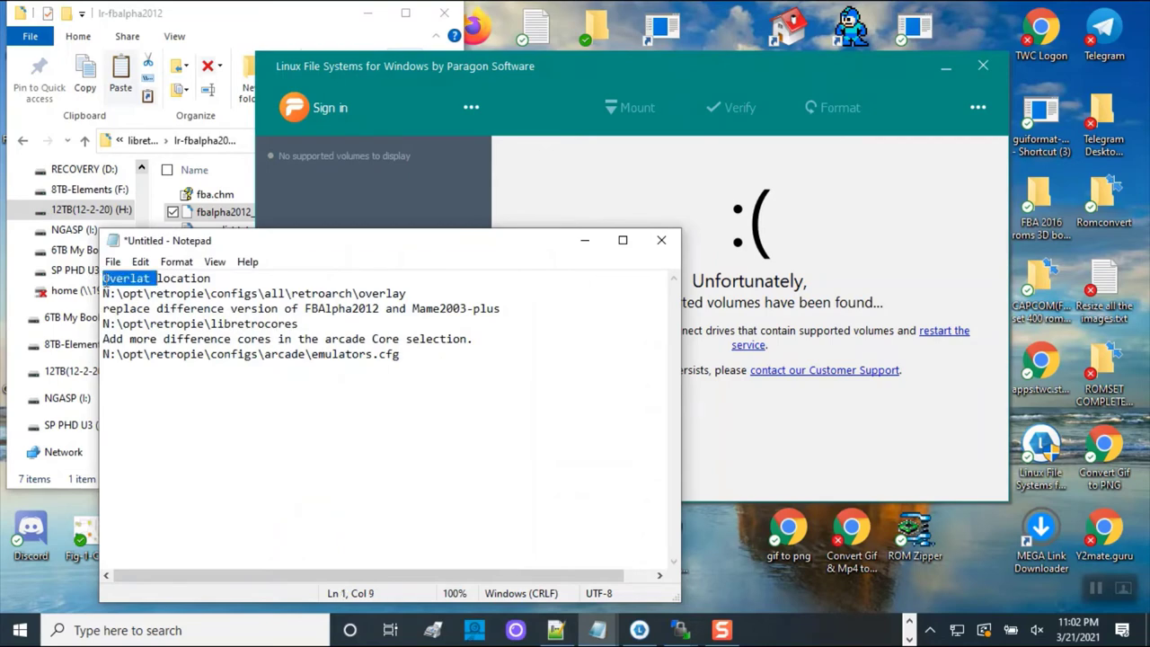
- Add "Winscp or Linux File System for Windows by Paragon Software." and a blank line above the overlay location note
left_click(105, 279)
key("Return")
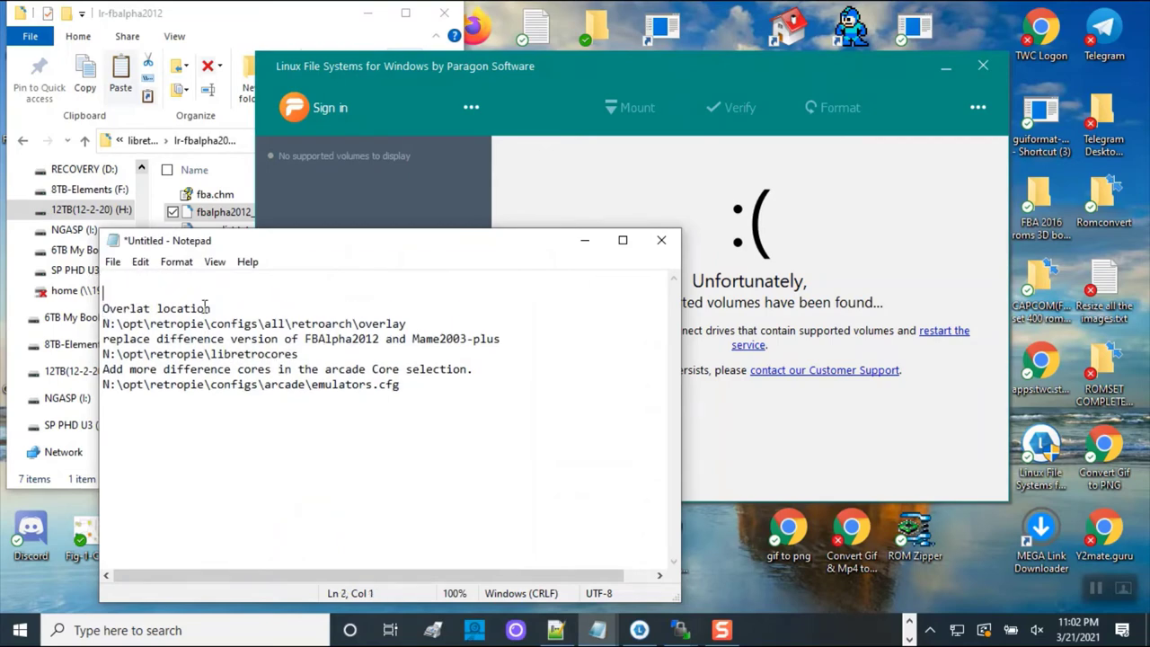
key("Up")
type("Winscp or Linux")
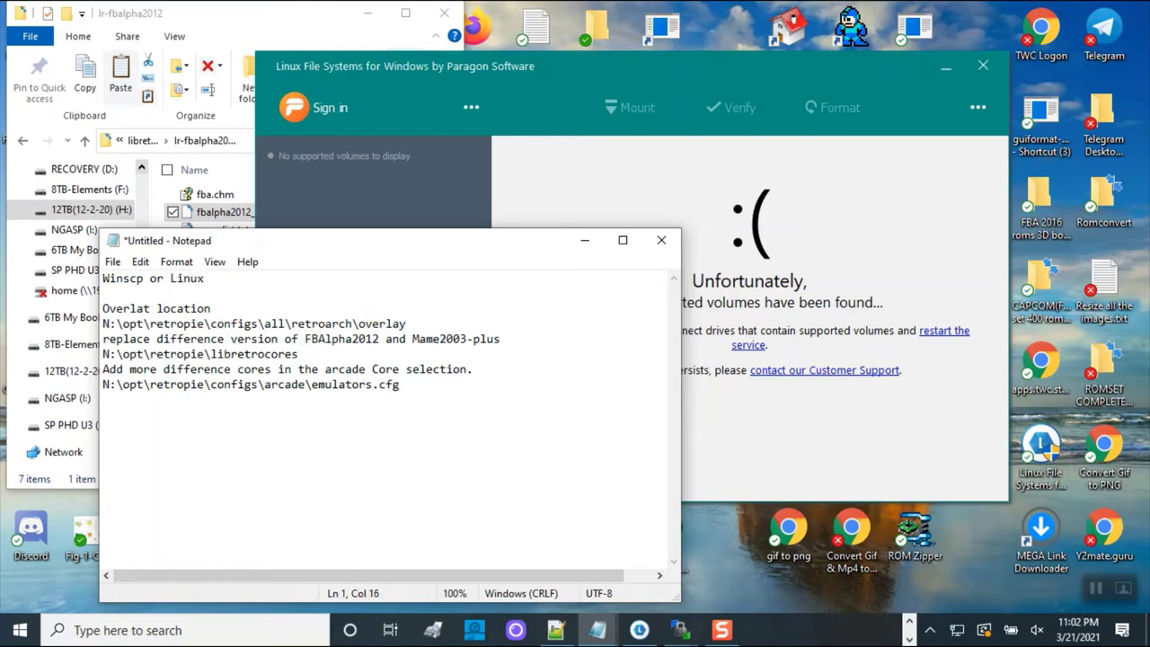
type(" File System for windows")
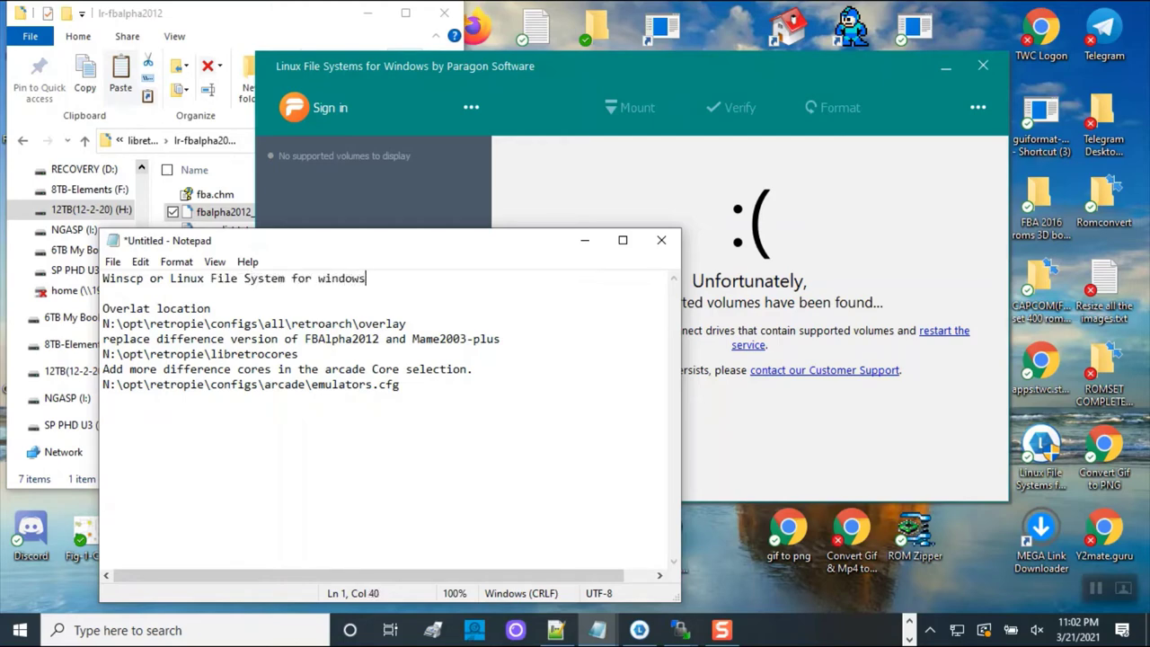
type(" by Paragon Soft")
key("BackSpace")
key("BackSpace")
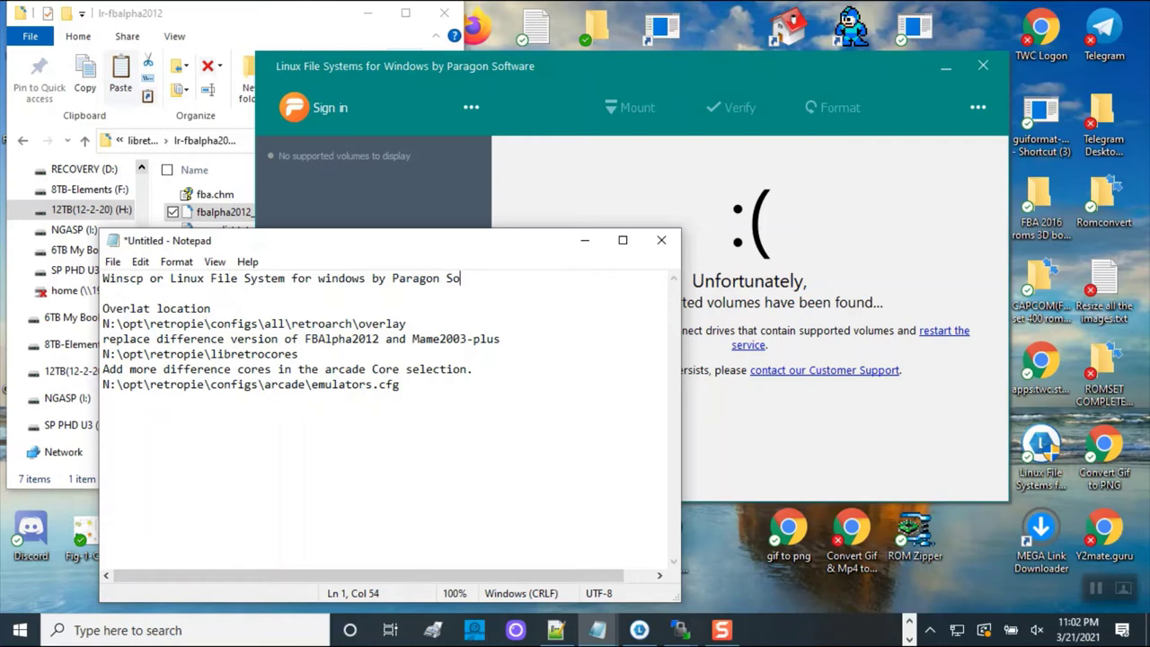
type("ftware.")
left_click(325, 278)
key("BackSpace")
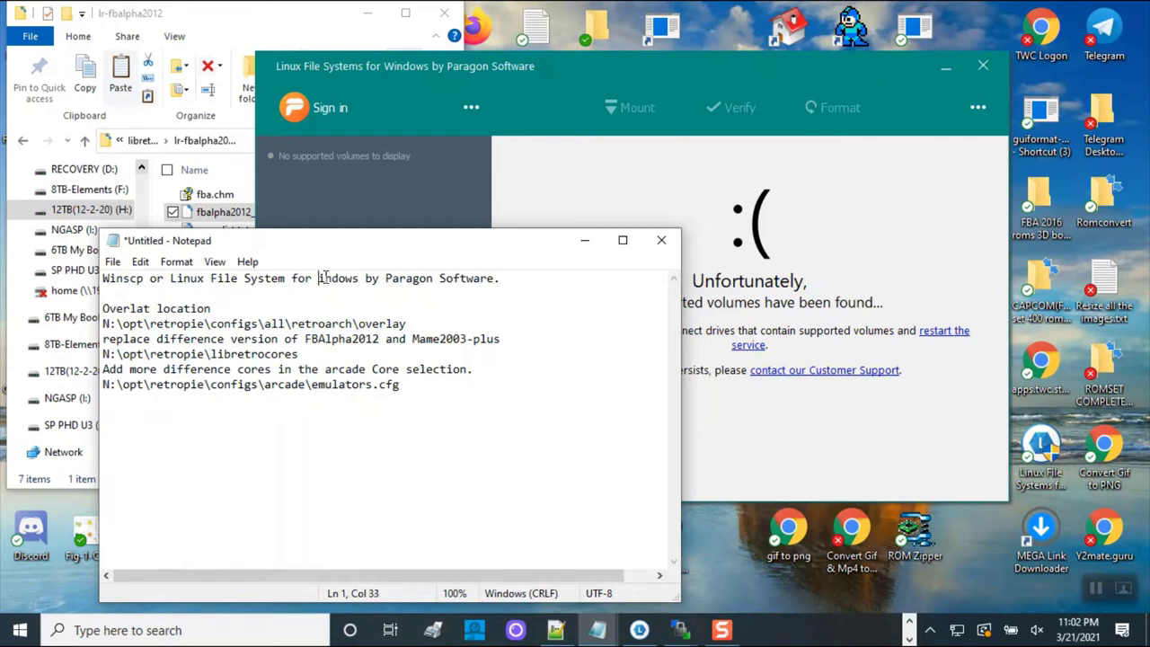
type("W")
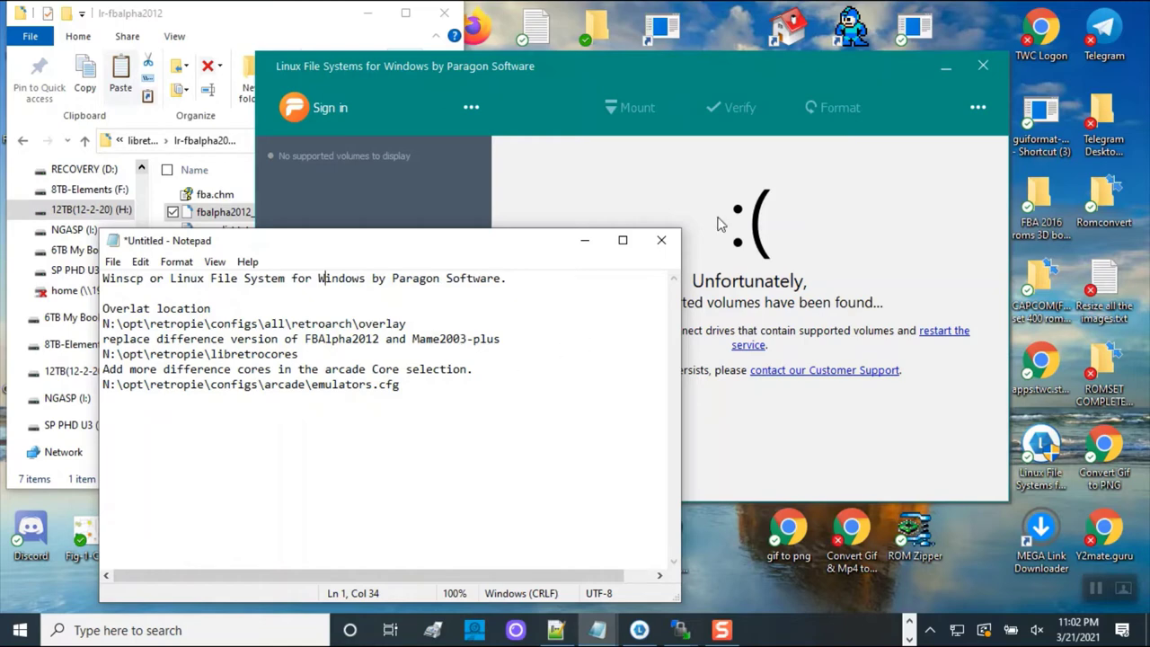
left_click(708, 191)
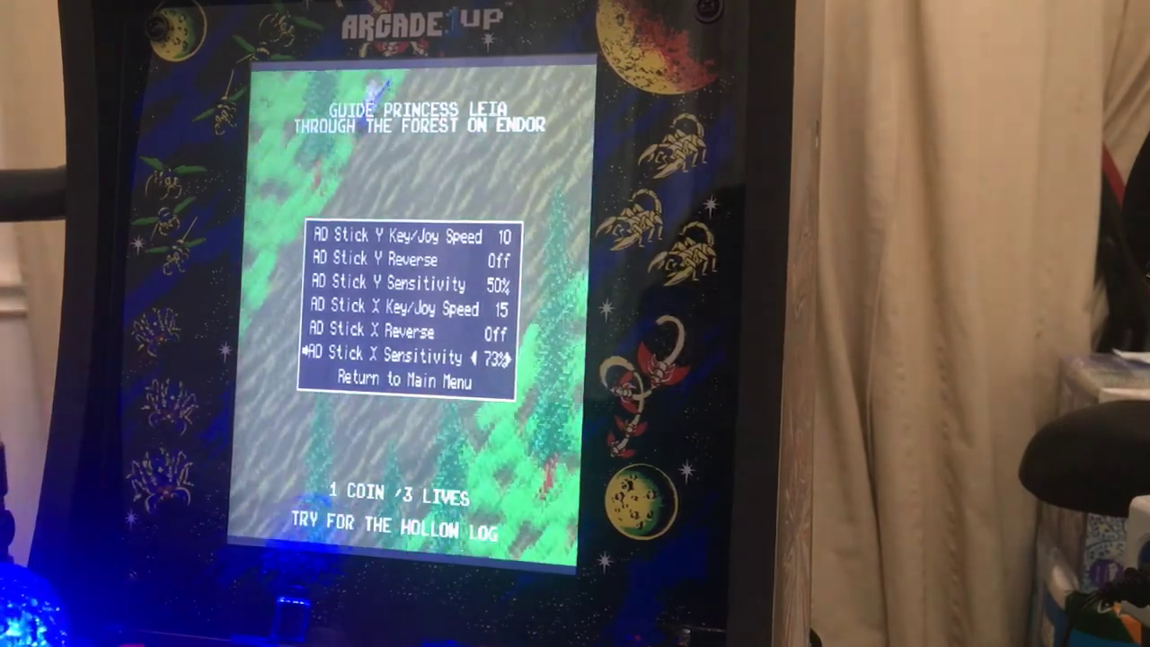
key("Tab")
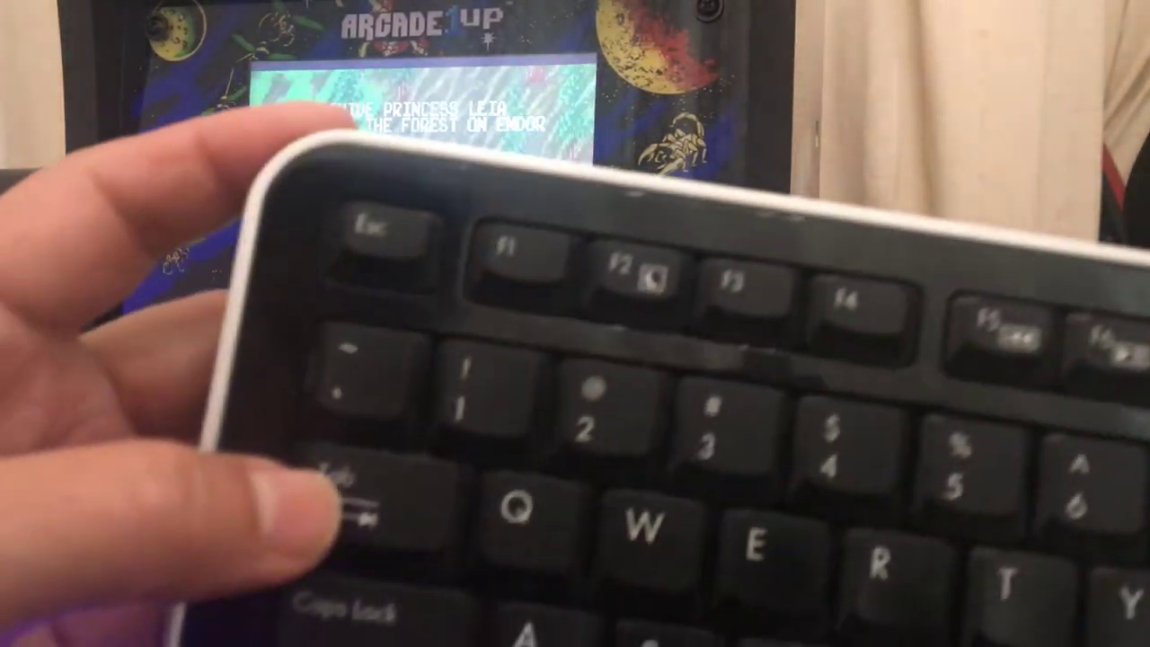
key("Tab")
key("Tab")
key("Tab")
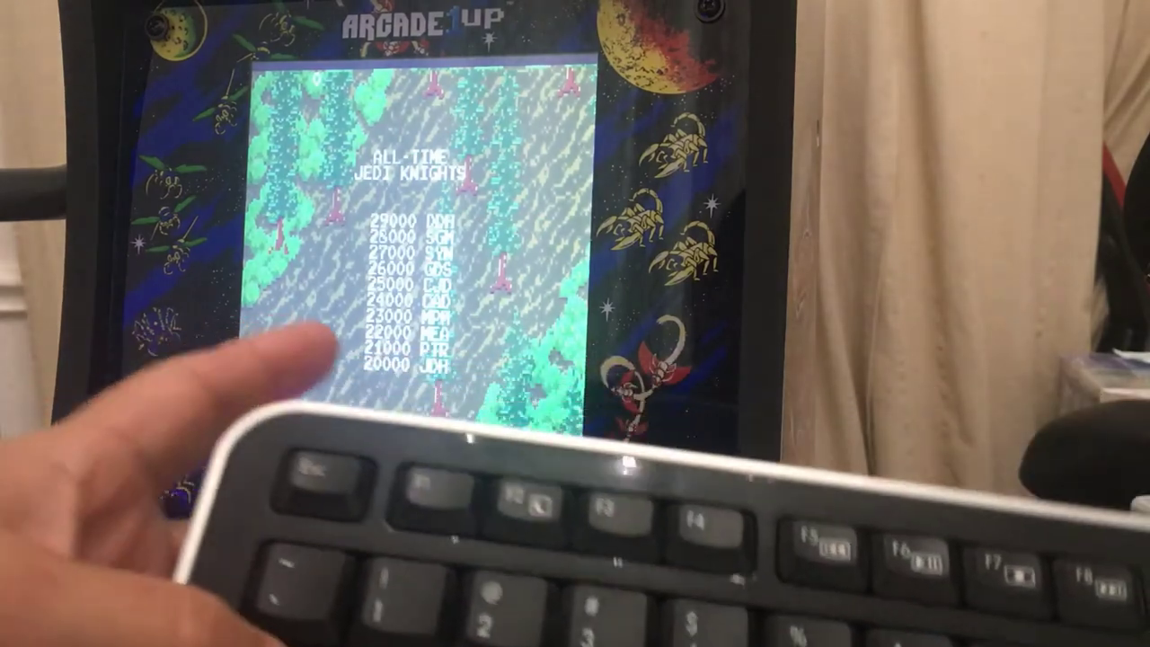